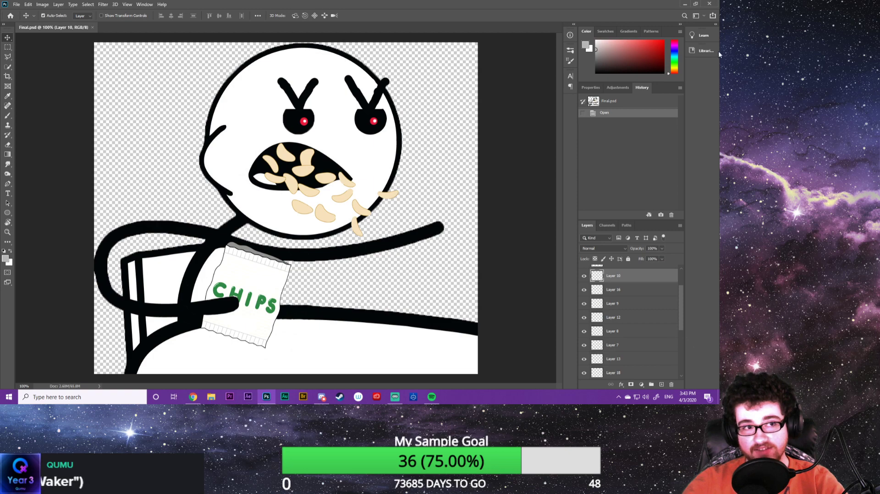
# Close Photoshop with Final.psd still open and launch the program again
pyautogui.click(717, 5)
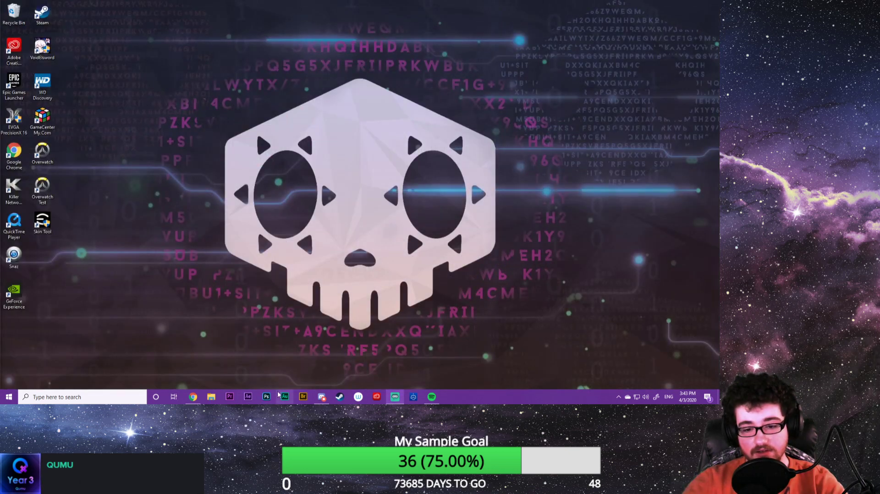
pyautogui.click(266, 397)
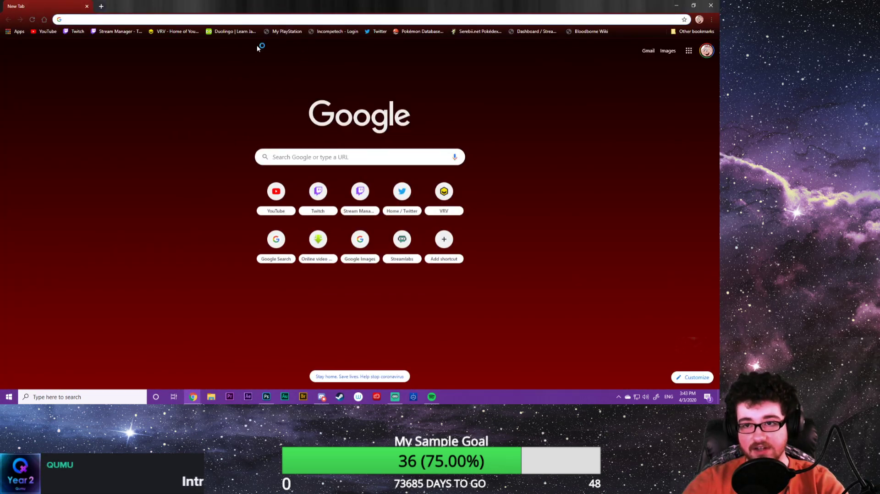
# Switch to Chrome, search Google for "salt emote twitch" and examine the enlarged salt can image
pyautogui.write('salt')
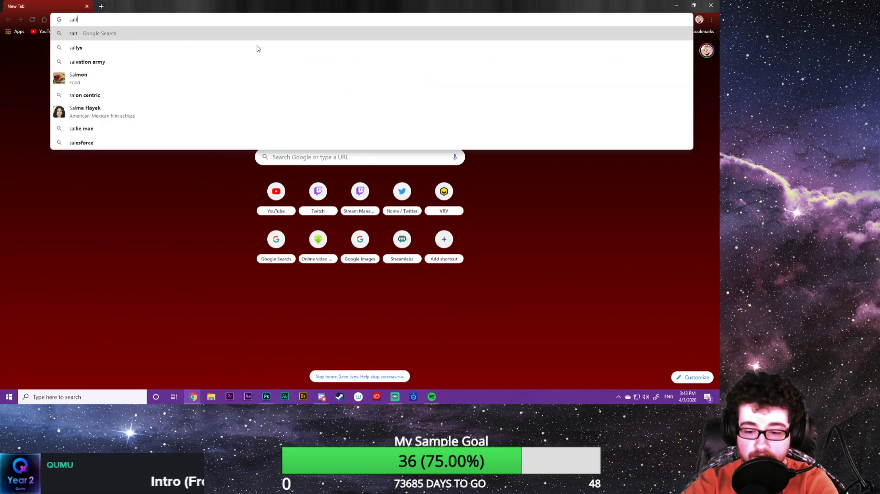
pyautogui.write(' emote tw')
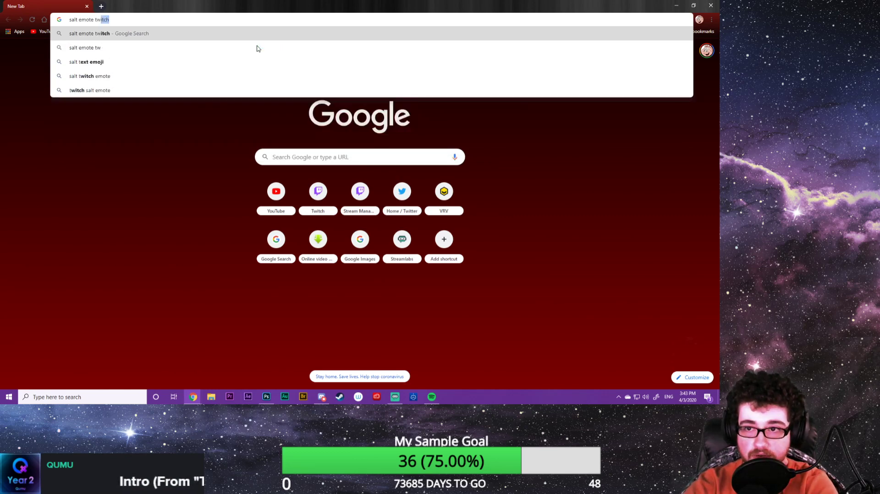
pyautogui.press('Return')
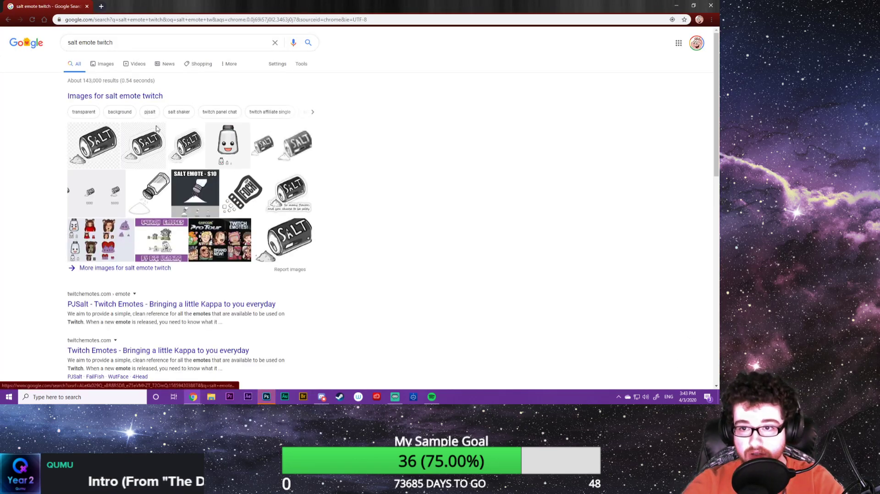
pyautogui.click(100, 152)
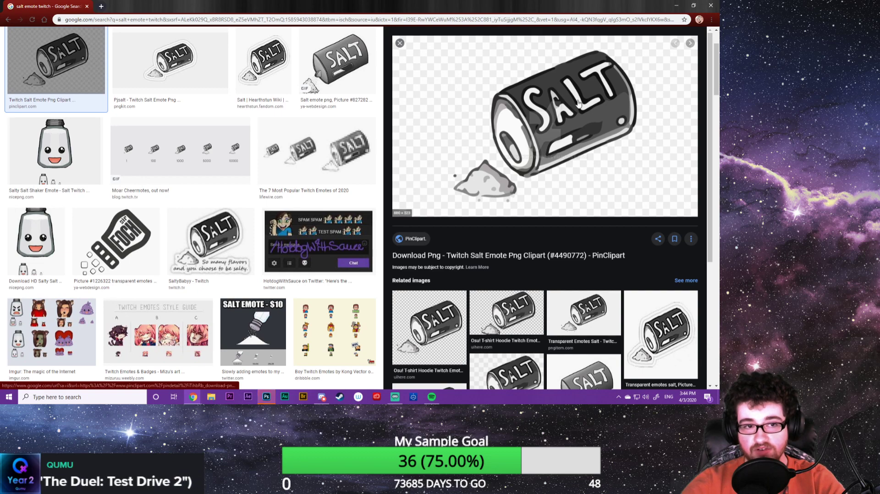
pyautogui.click(400, 43)
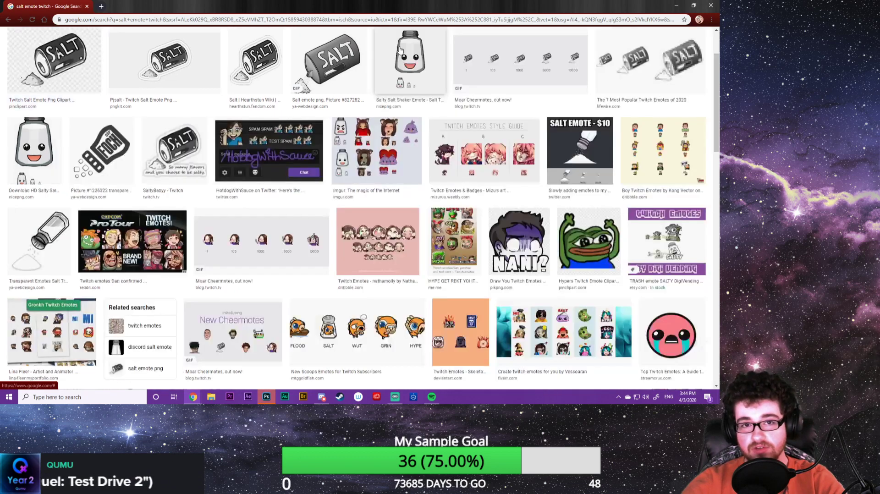
# Close the browser and open the recent bag of chips file, bagofchips.psd, in Photoshop
pyautogui.click(717, 6)
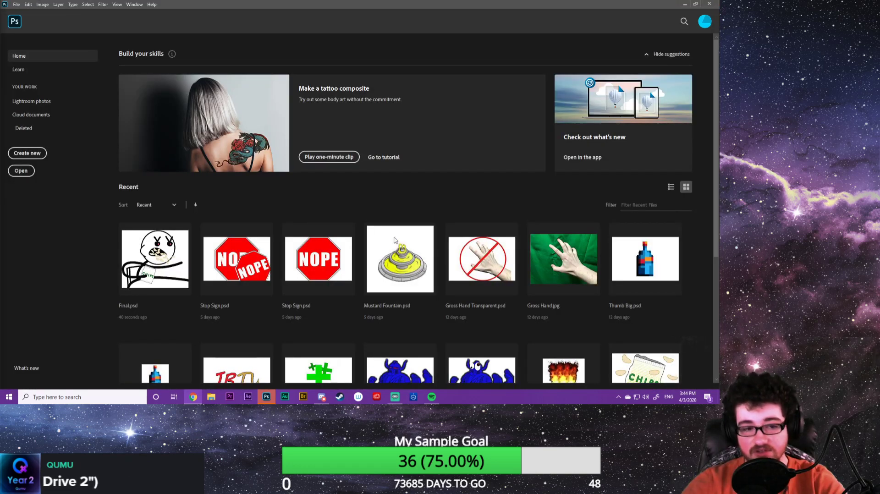
pyautogui.click(634, 373)
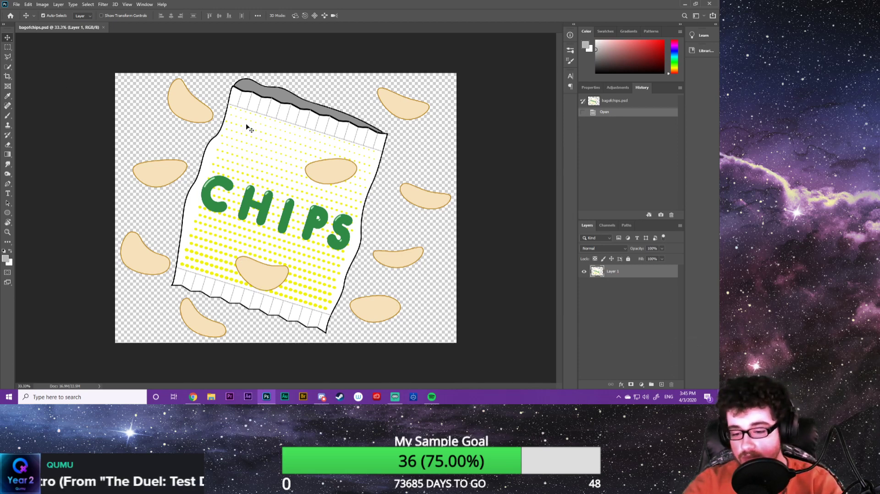
# Try selecting the lower chip on the bag with Quick Selection, clear the selection and return to the Move tool
pyautogui.press('w')
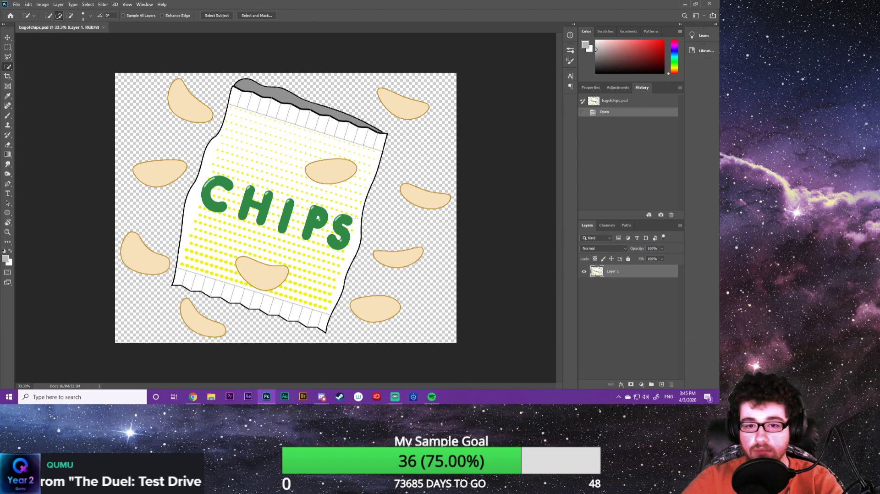
pyautogui.click(266, 279)
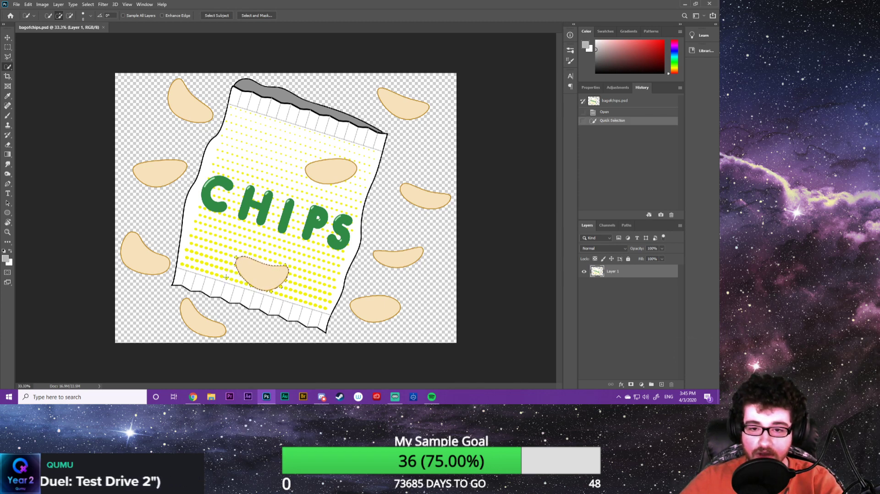
pyautogui.hotkey('ctrl', 'd')
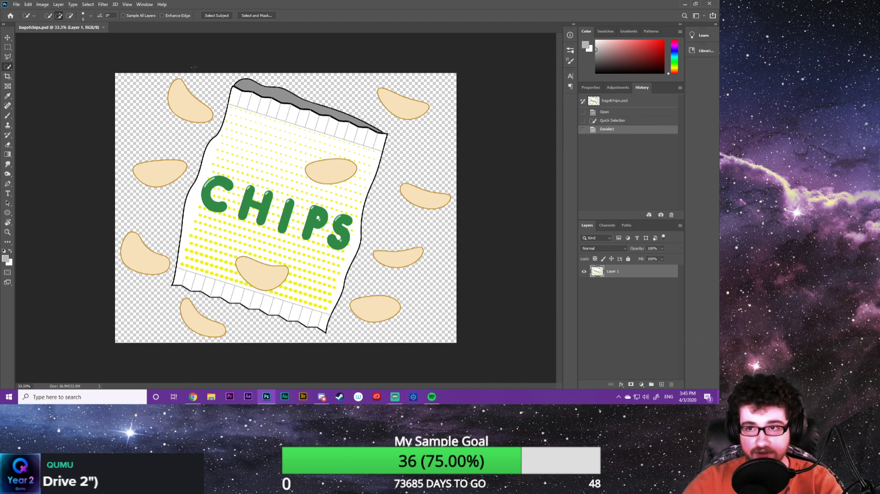
pyautogui.click(10, 38)
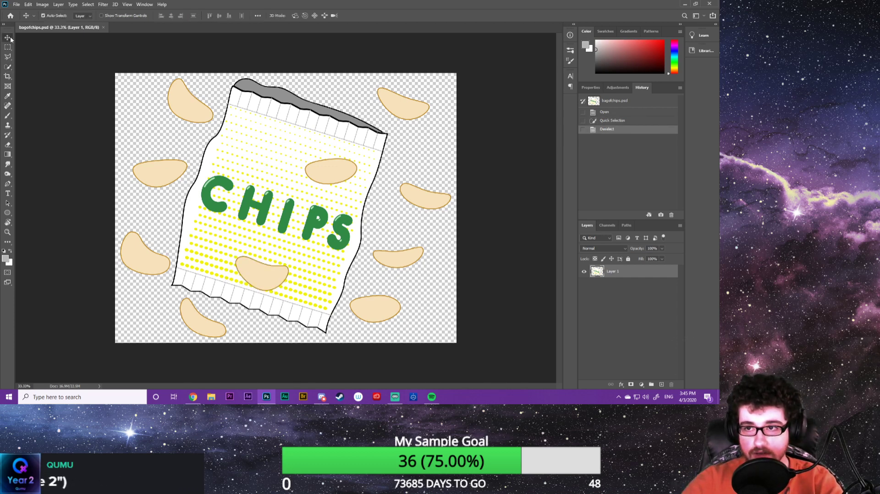
# Select the bag's yellow dots with Color Range, sampling their yellow at a fuzziness of 30
pyautogui.click(88, 4)
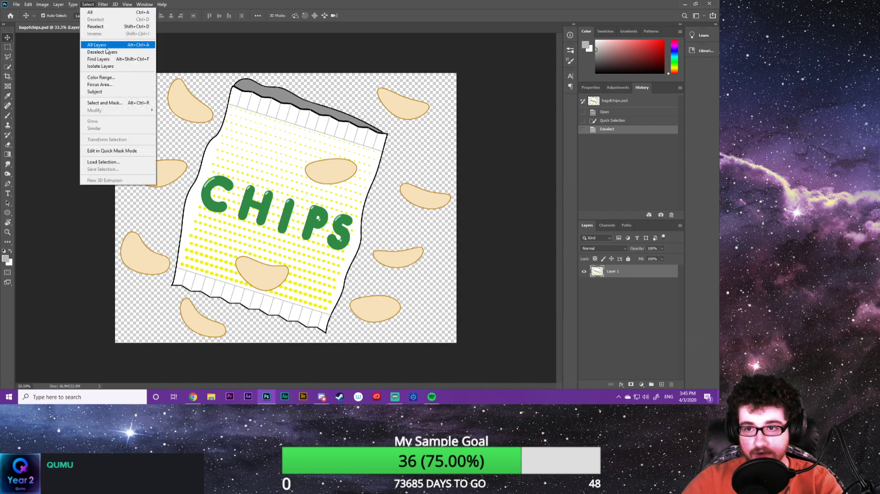
pyautogui.click(110, 79)
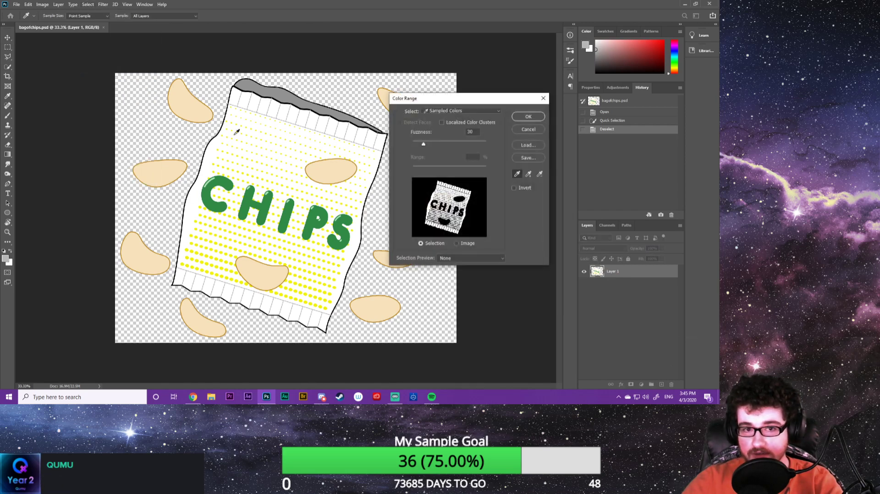
pyautogui.click(321, 259)
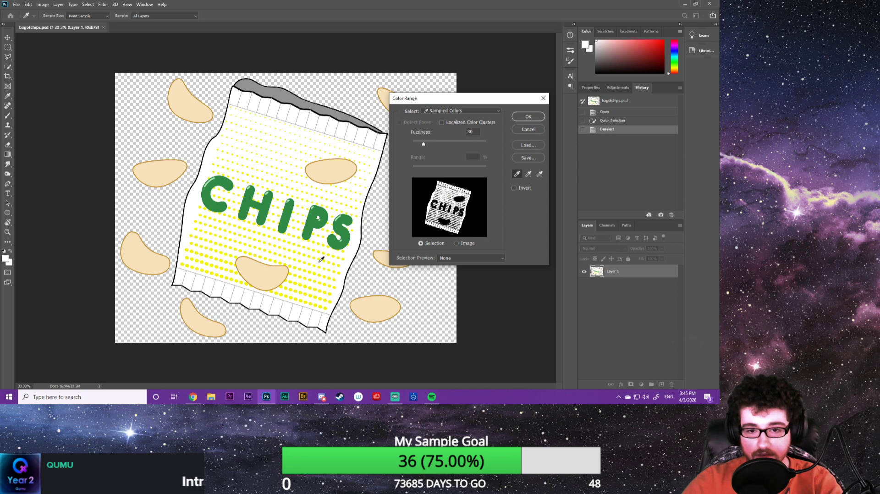
pyautogui.click(321, 257)
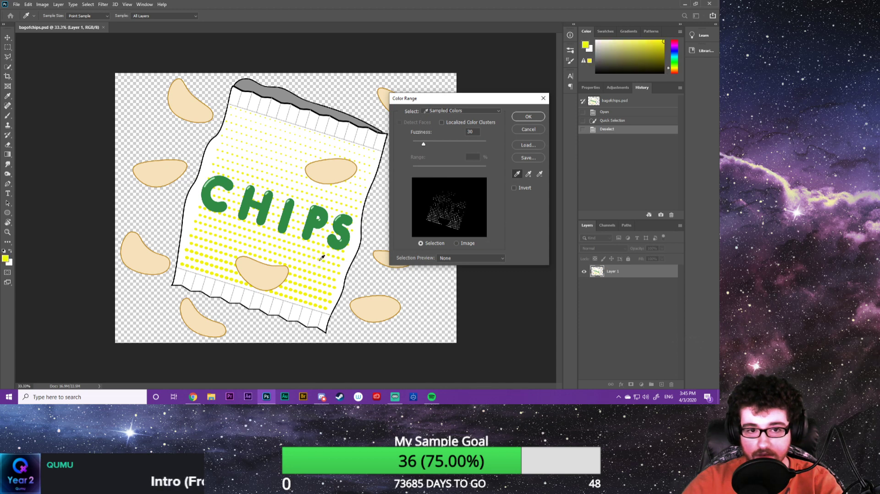
pyautogui.click(528, 117)
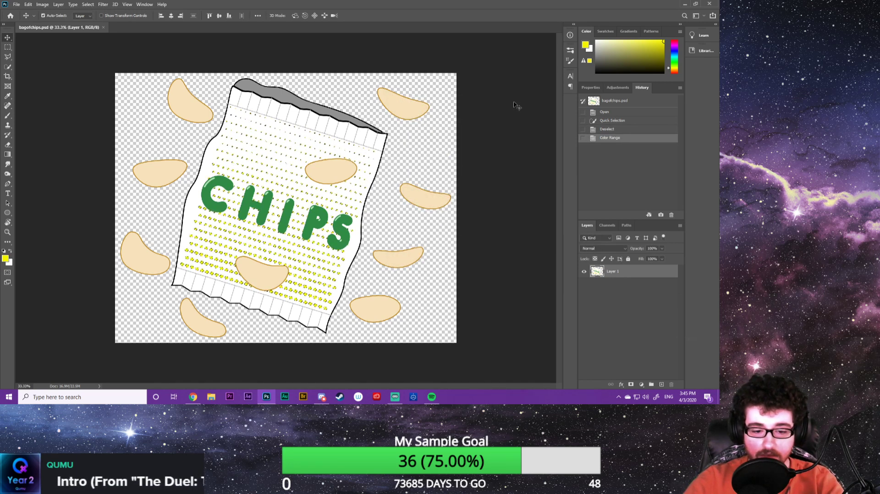
# Try deleting the selected yellow dots and deselecting, and undo both actions to restore the Color Range selection
pyautogui.press('Delete')
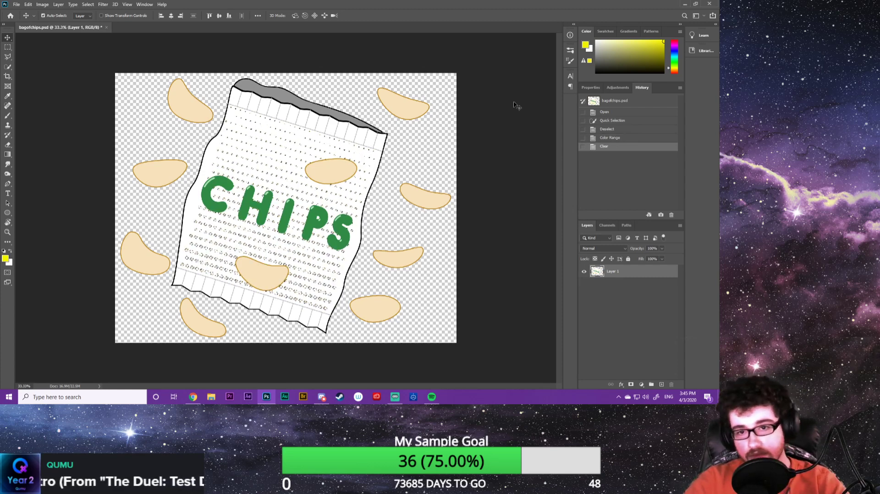
pyautogui.hotkey('ctrl', 'd')
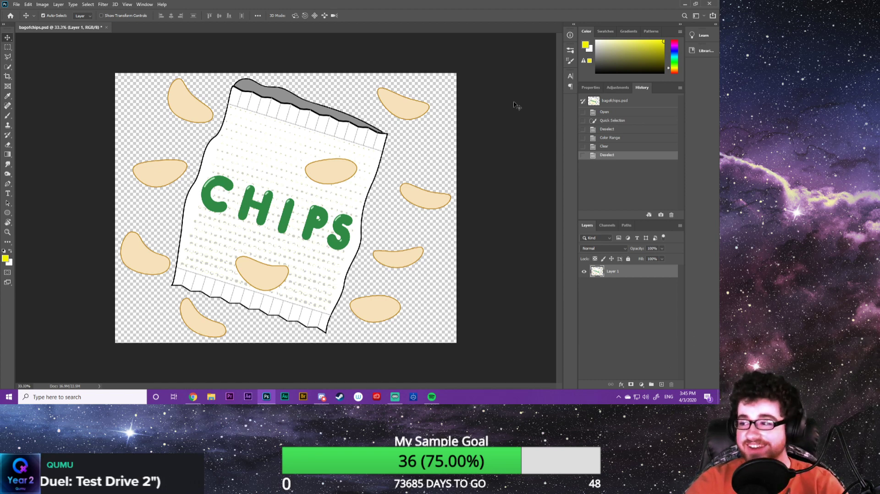
pyautogui.hotkey('ctrl', 'alt', 'z')
pyautogui.hotkey('ctrl', 'alt', 'z')
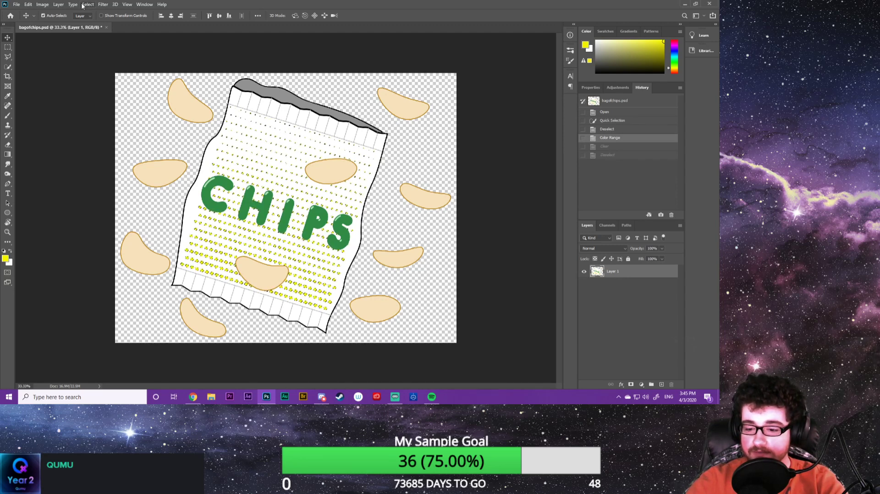
# Fill the selected dots with the yellow foreground color
pyautogui.hotkey('alt', 'BackSpace')
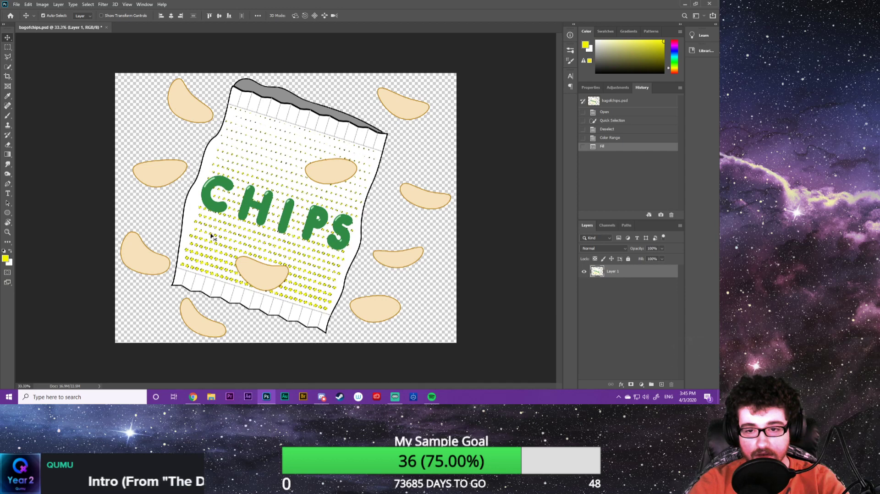
pyautogui.click(102, 4)
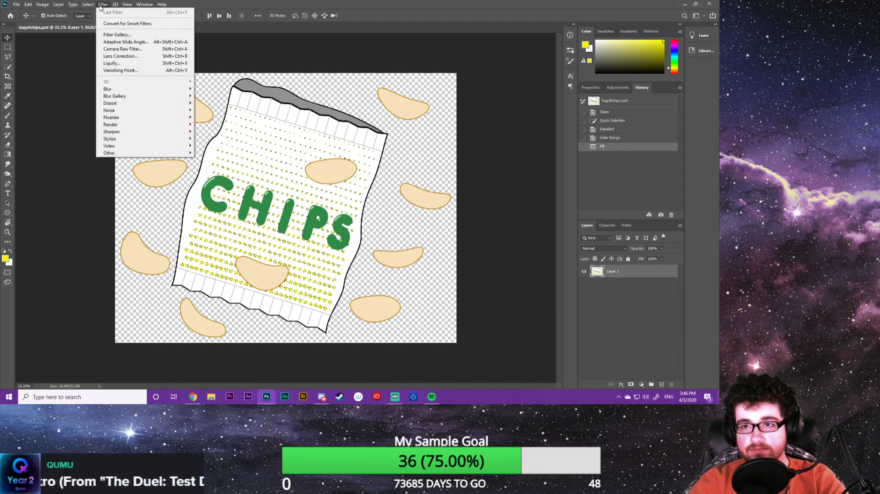
pyautogui.click(102, 4)
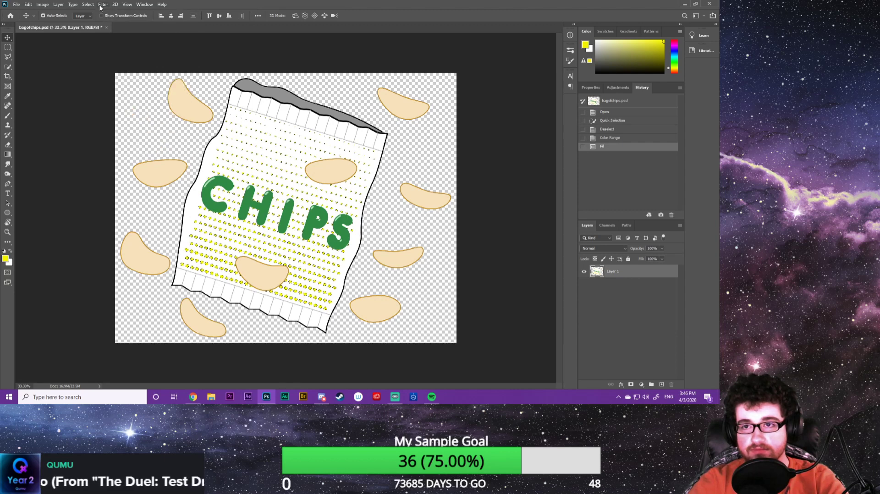
pyautogui.click(72, 5)
pyautogui.click(67, 6)
pyautogui.click(59, 5)
pyautogui.moveTo(43, 4)
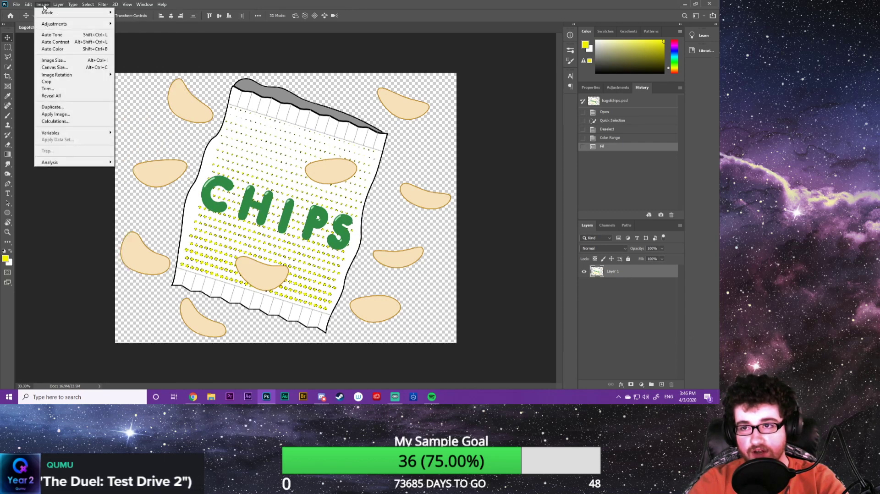
pyautogui.moveTo(45, 25)
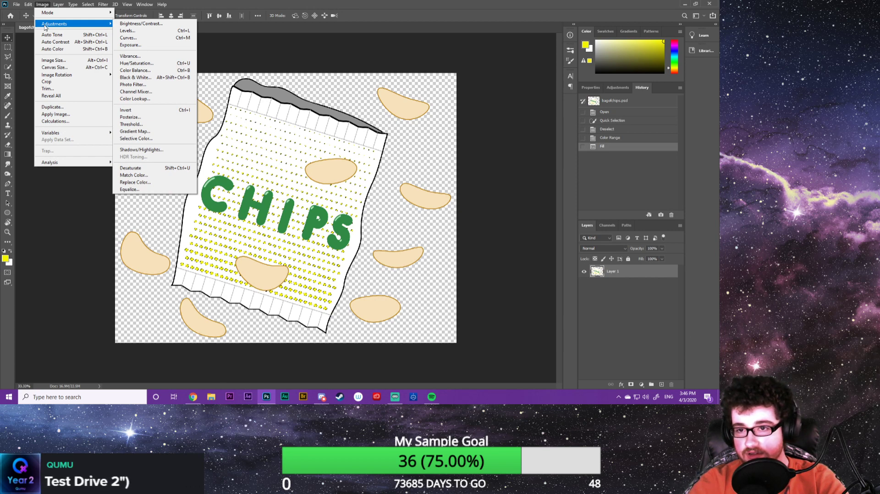
pyautogui.click(140, 177)
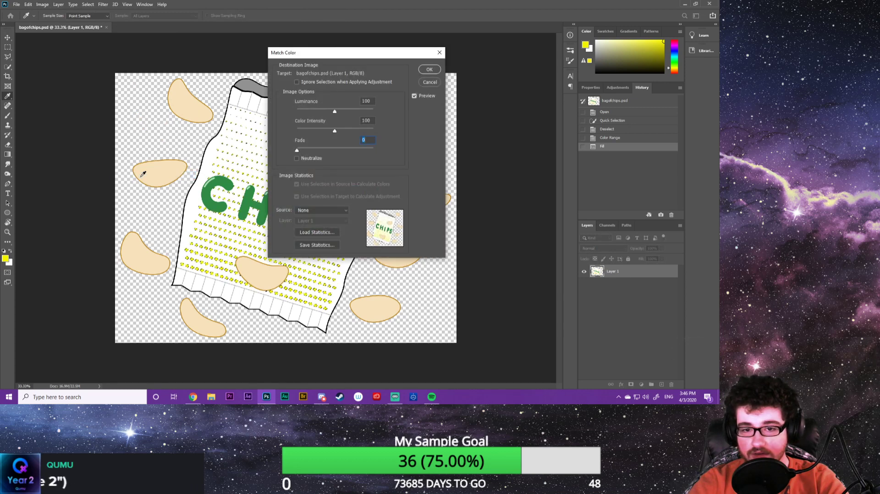
pyautogui.click(428, 70)
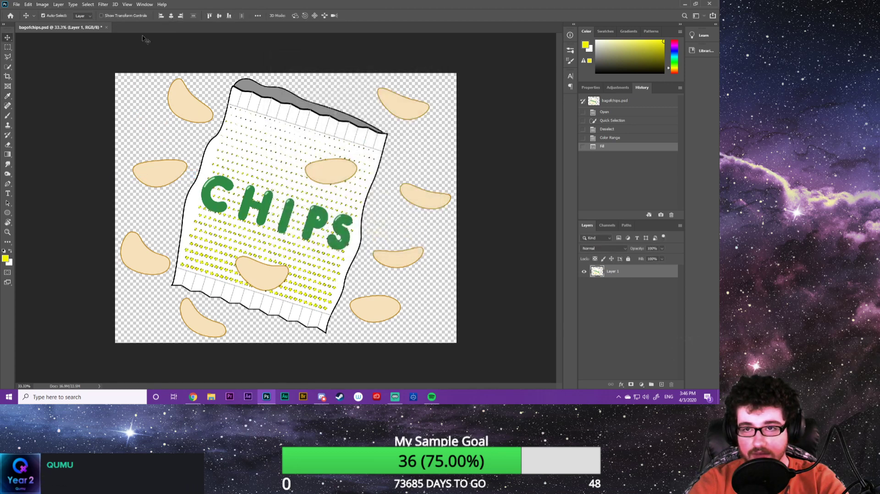
# Try replacing the selected dots' yellow with the bag's white using Replace Color, clear the selection, and undo both actions
pyautogui.click(42, 5)
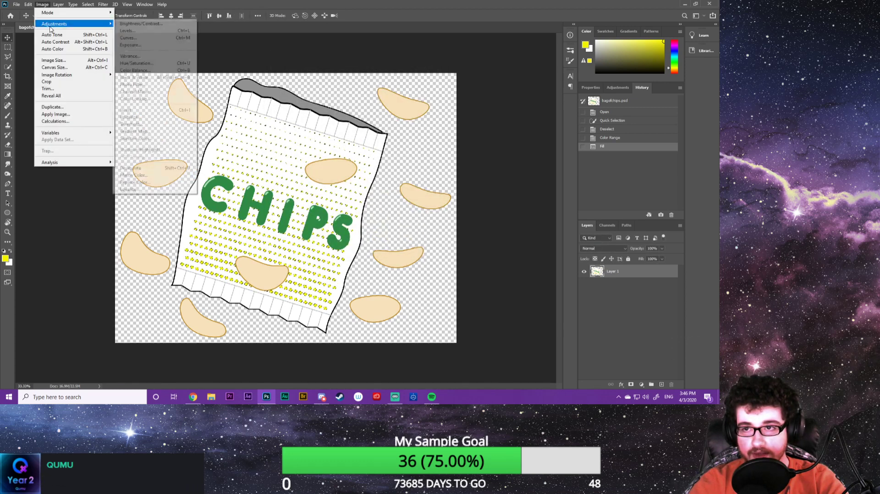
pyautogui.click(137, 182)
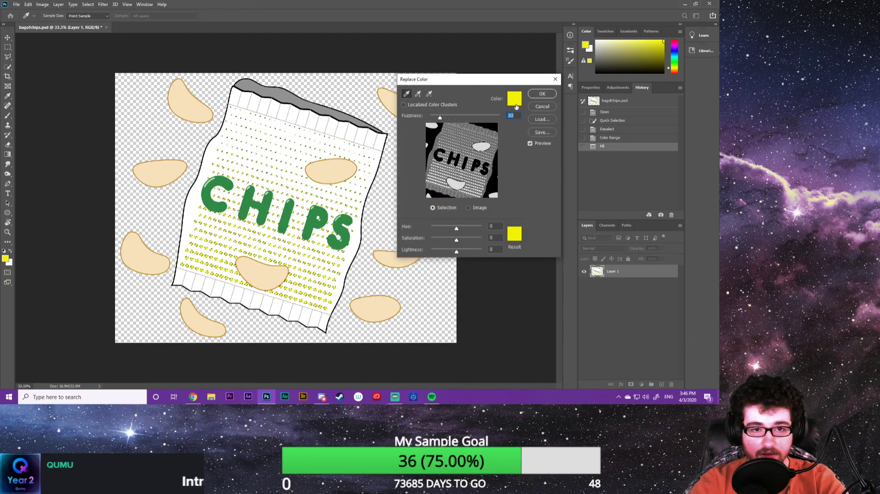
pyautogui.click(515, 98)
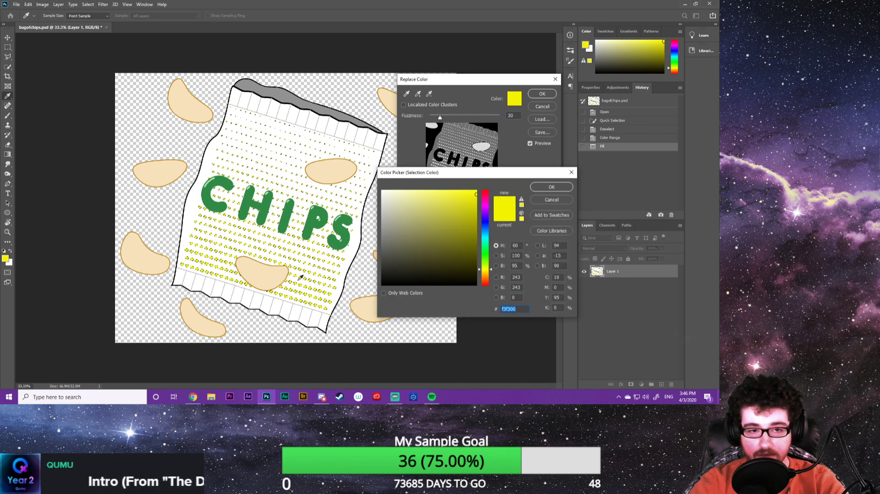
pyautogui.click(540, 186)
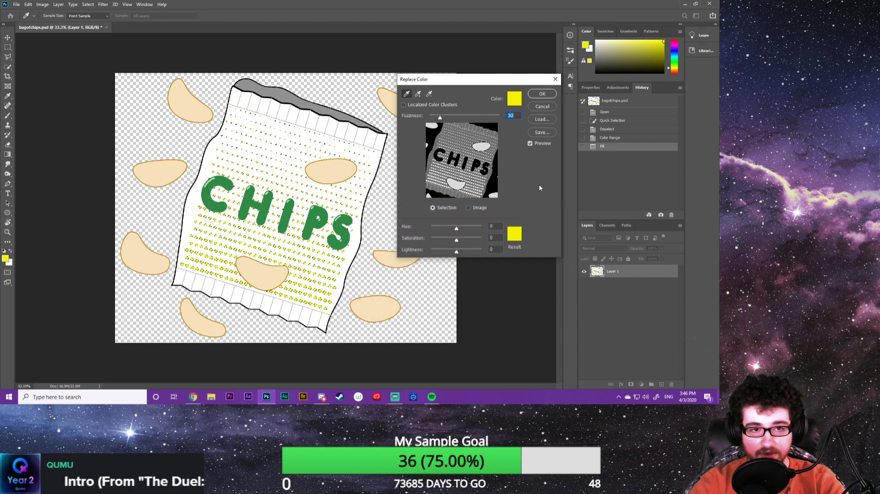
pyautogui.click(515, 235)
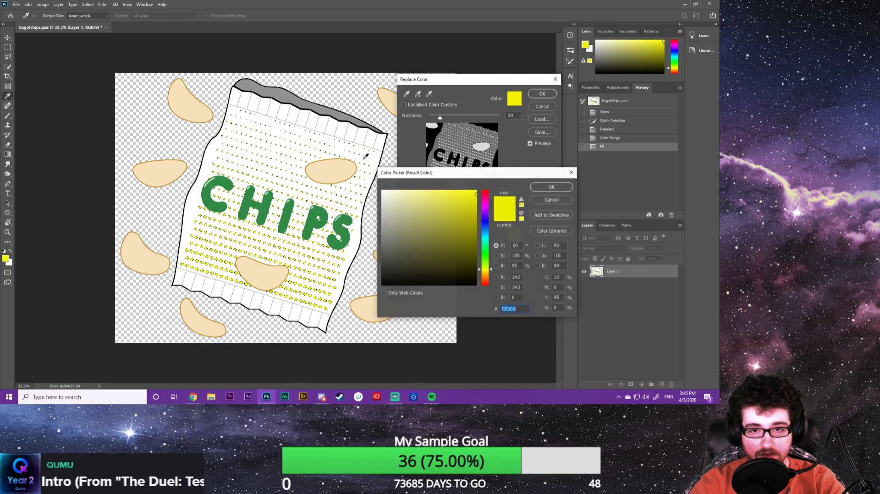
pyautogui.click(290, 124)
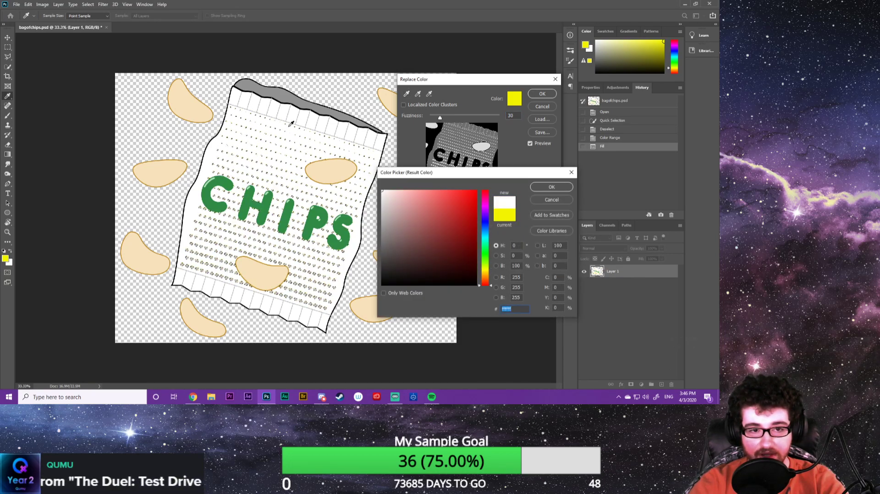
pyautogui.click(552, 187)
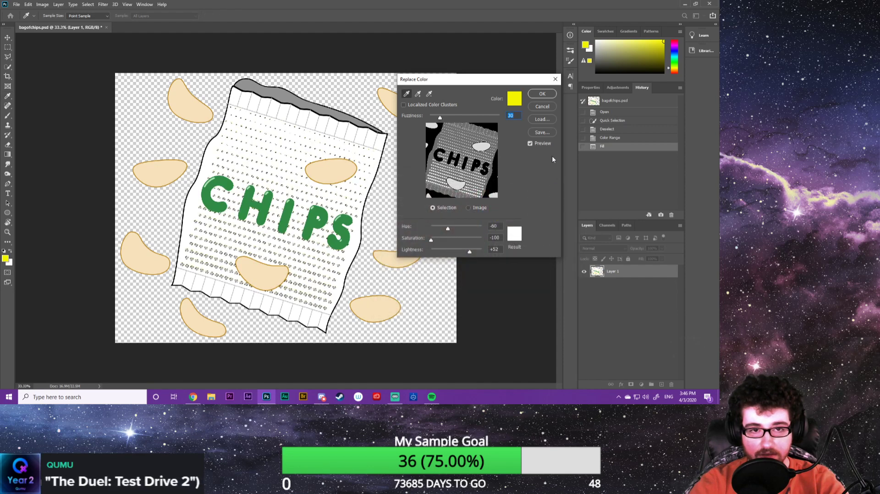
pyautogui.click(543, 94)
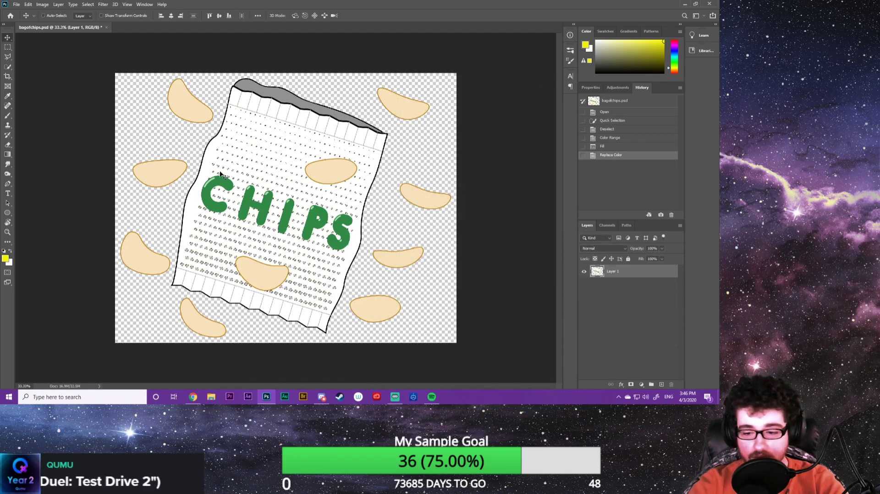
pyautogui.hotkey('ctrl', 'd')
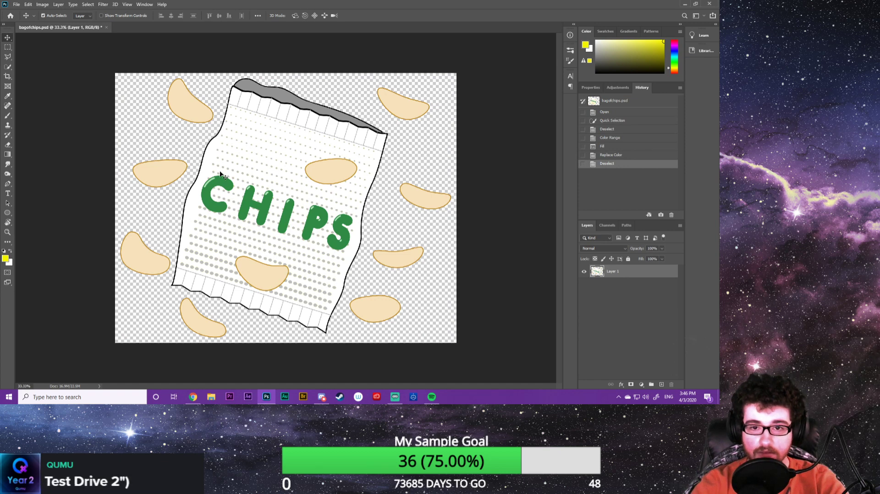
pyautogui.hotkey('ctrl', 'z')
pyautogui.hotkey('ctrl', 'z')
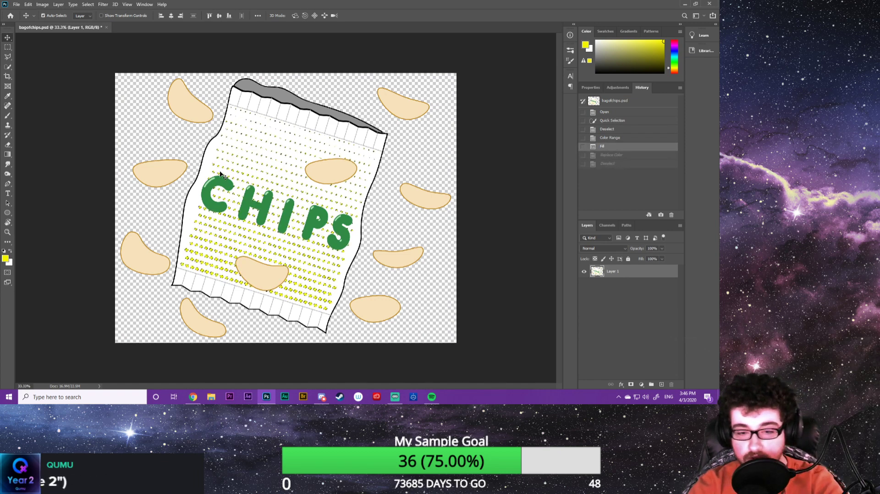
# Delete the selected dots, check the bag with the selection cleared, and restore the selection
pyautogui.press('Delete')
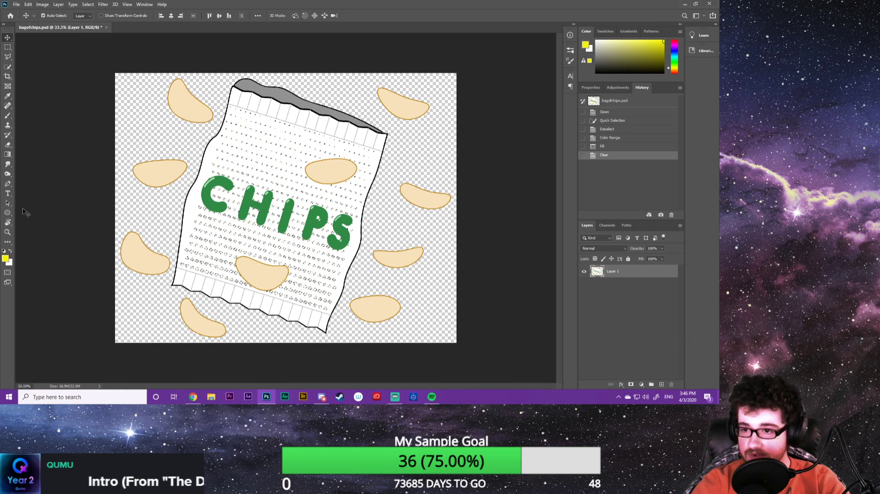
pyautogui.click(8, 47)
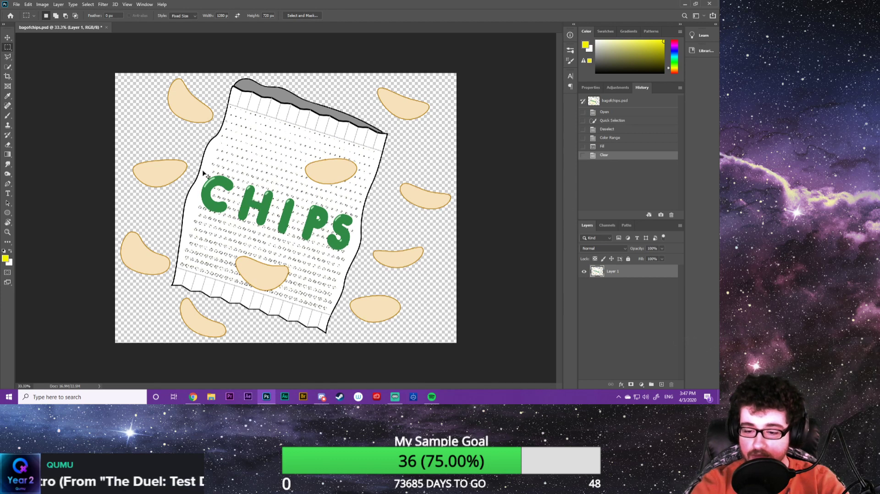
pyautogui.hotkey('ctrl', 'd')
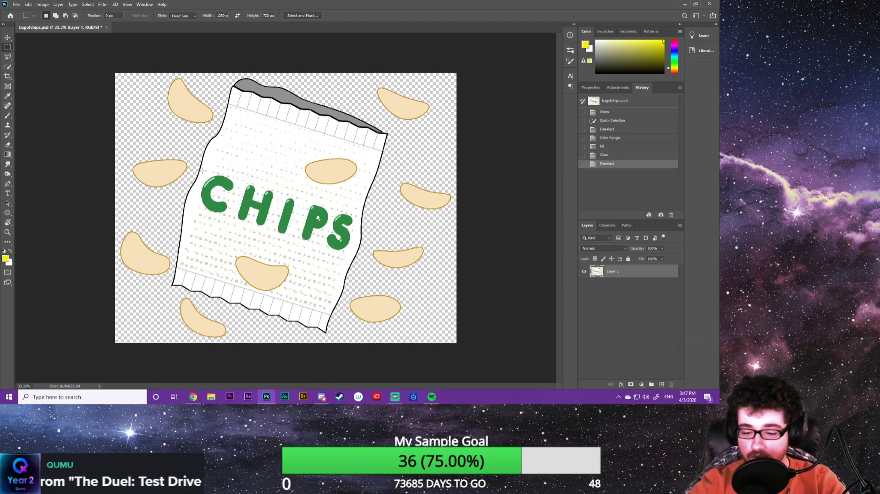
pyautogui.hotkey('ctrl', 'z')
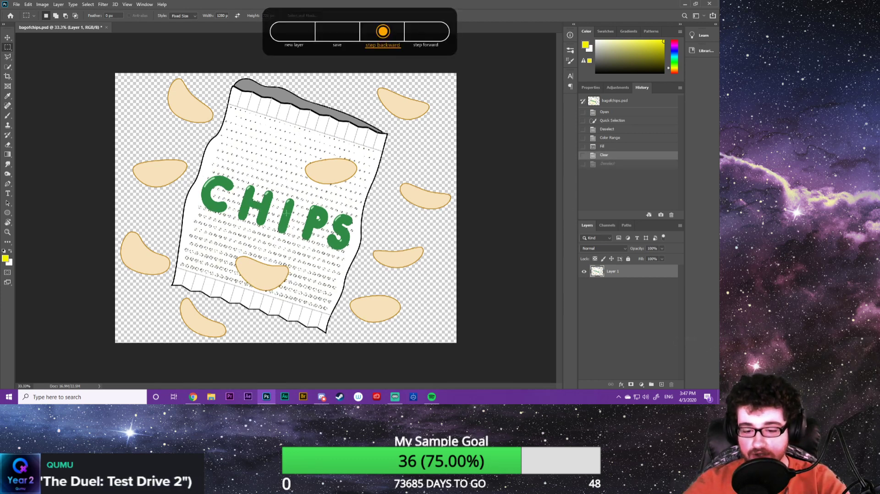
# Brush white sampled from the bag over all the selected dots, clear the selection and save the document
pyautogui.press('b')
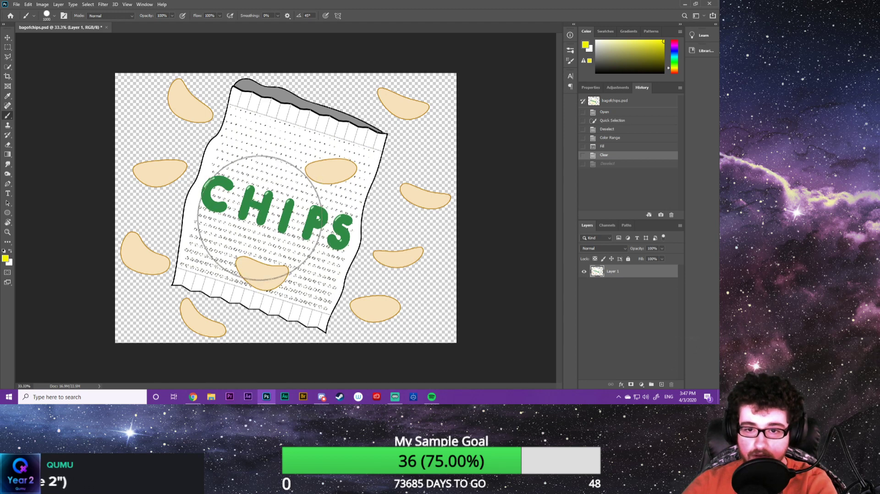
pyautogui.keyDown('alt'); pyautogui.click(243, 115); pyautogui.keyUp('alt')
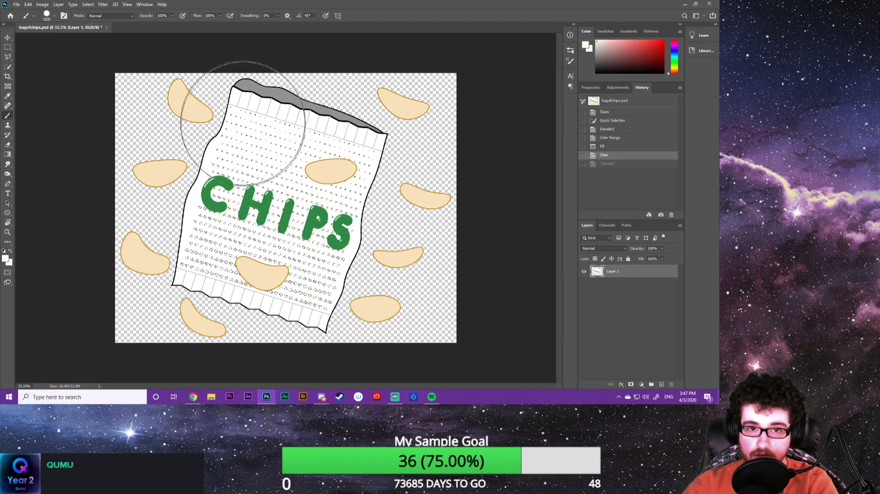
pyautogui.moveTo(305, 167); pyautogui.dragTo(278, 175)
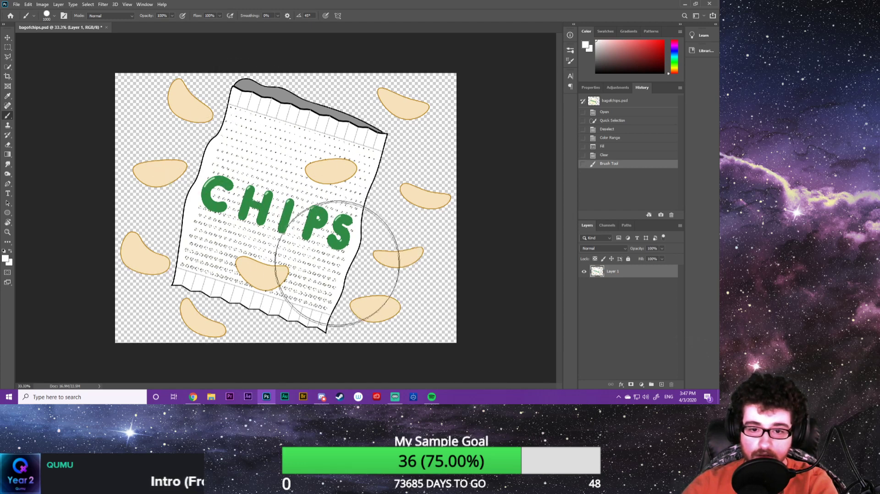
pyautogui.moveTo(321, 269); pyautogui.dragTo(247, 209)
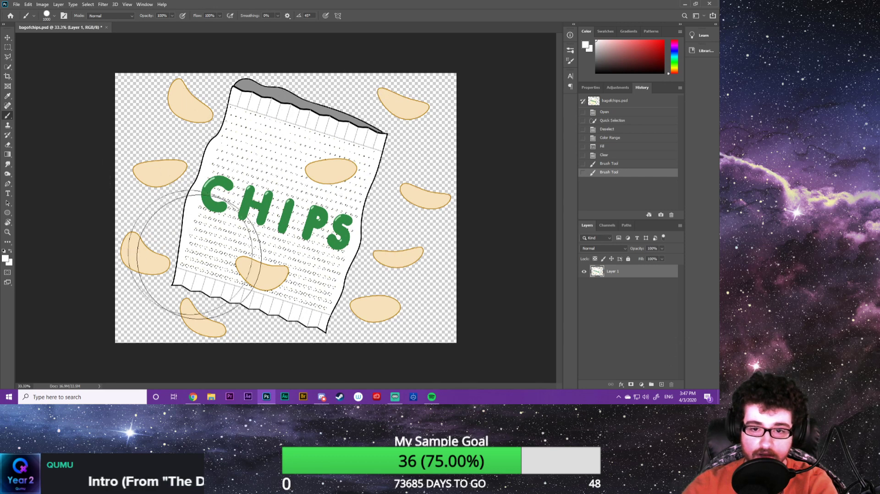
pyautogui.moveTo(199, 256)
pyautogui.mouseDown()
pyautogui.moveTo(323, 179)
pyautogui.moveTo(314, 134)
pyautogui.moveTo(233, 202)
pyautogui.moveTo(129, 315)
pyautogui.mouseUp()
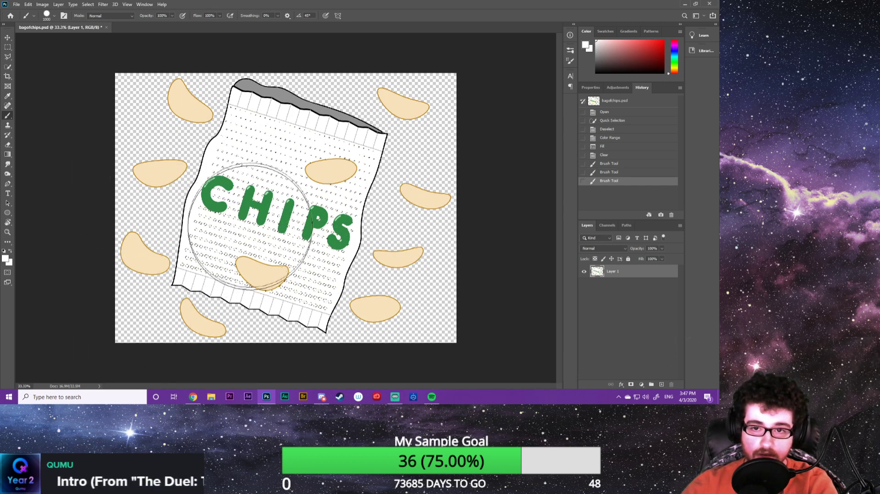
pyautogui.moveTo(157, 226); pyautogui.dragTo(219, 147)
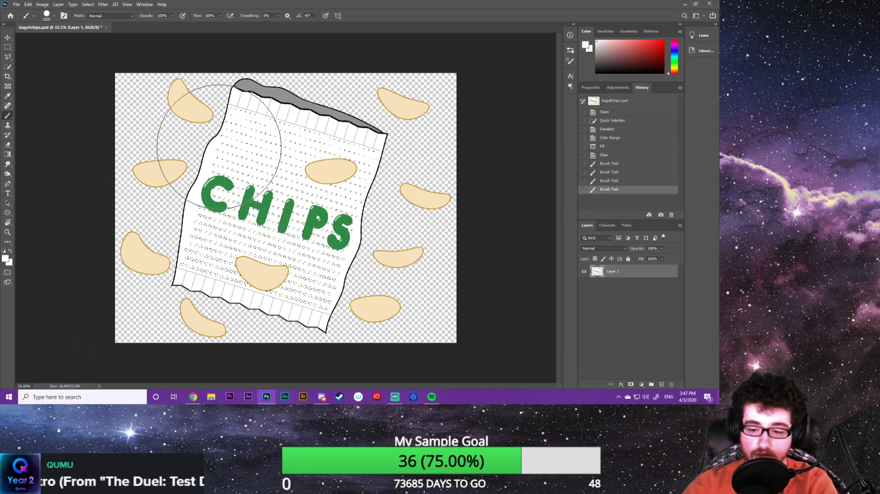
pyautogui.hotkey('ctrl', 'd')
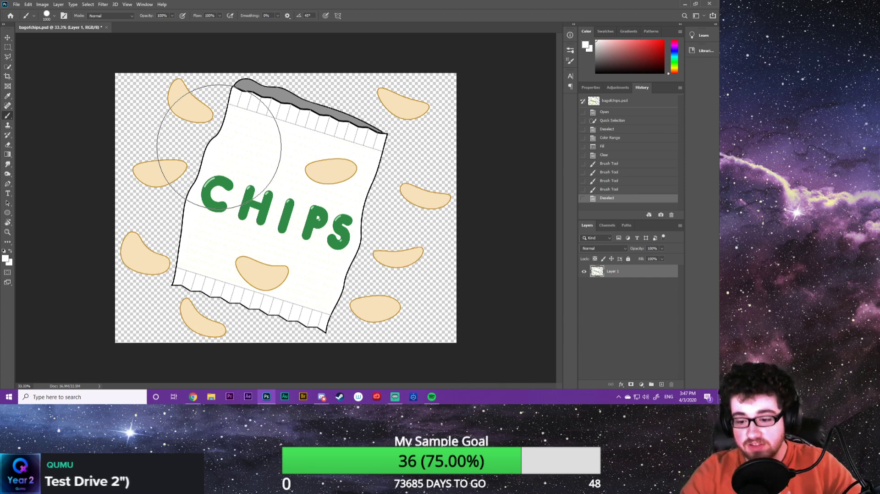
pyautogui.hotkey('ctrl', 's')
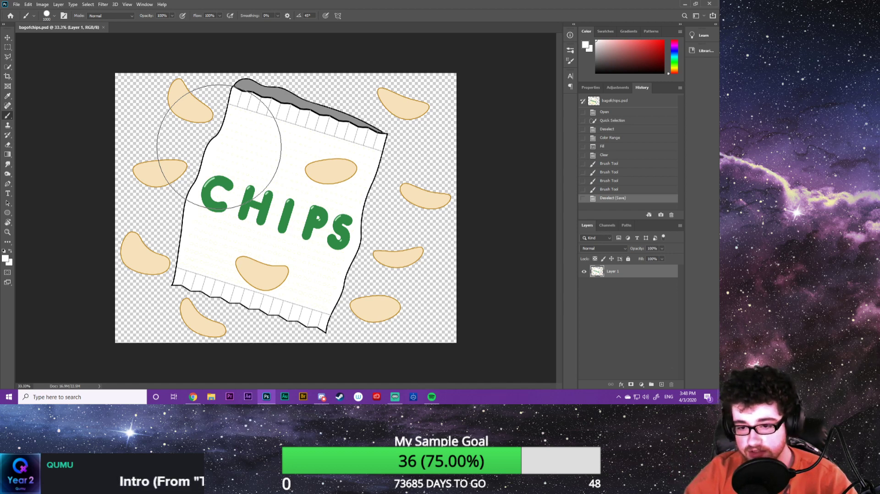
# Cut the bag's lower chip onto its own layer using Quick Selection and move it to the canvas's lower-left corner
pyautogui.press('w')
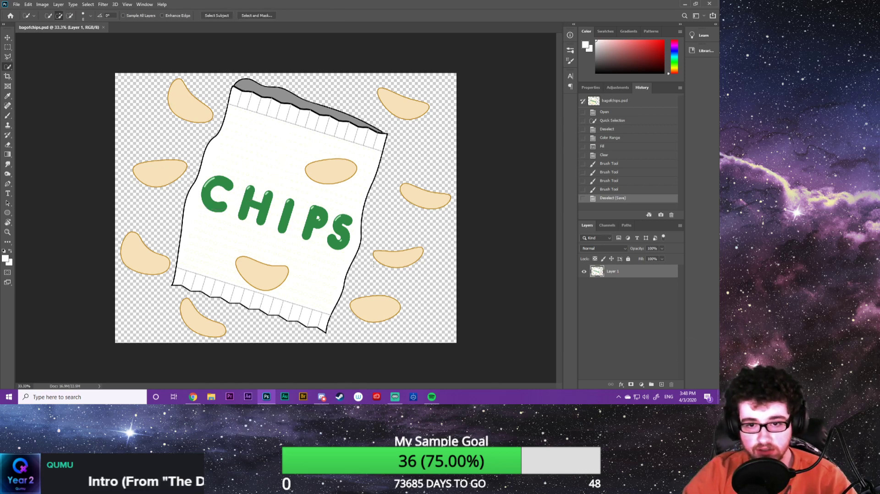
pyautogui.click(264, 276)
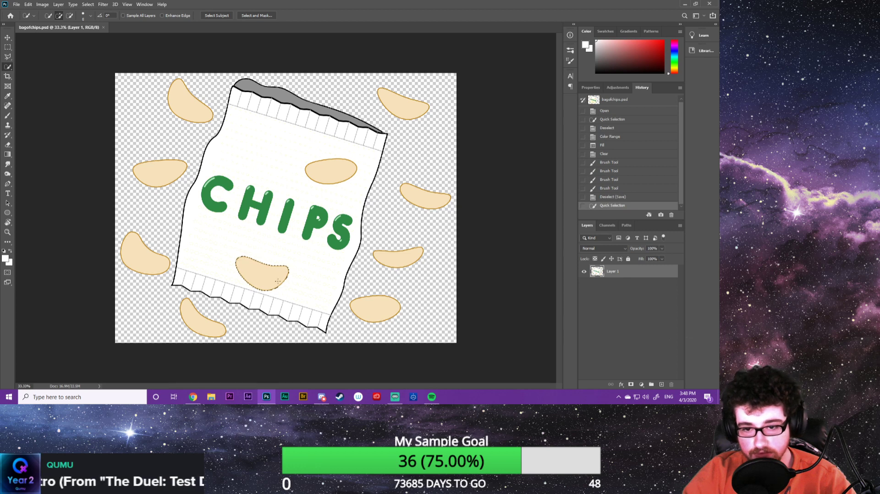
pyautogui.rightClick(264, 276)
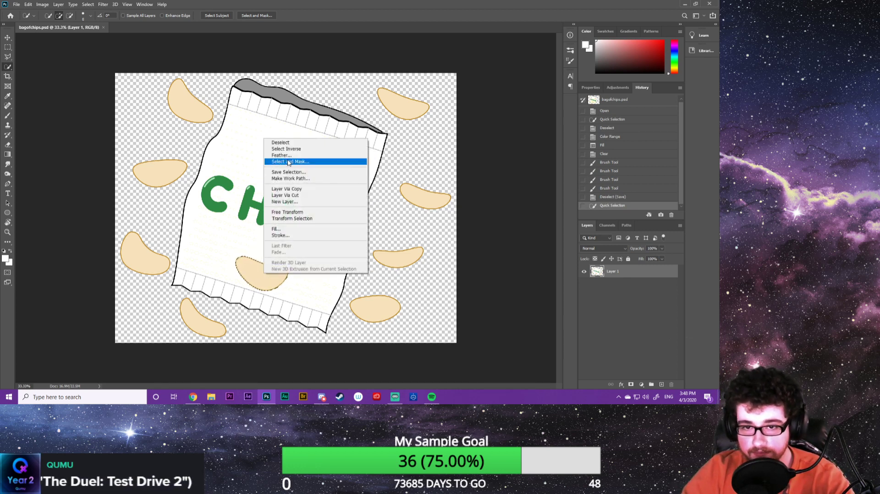
pyautogui.click(295, 198)
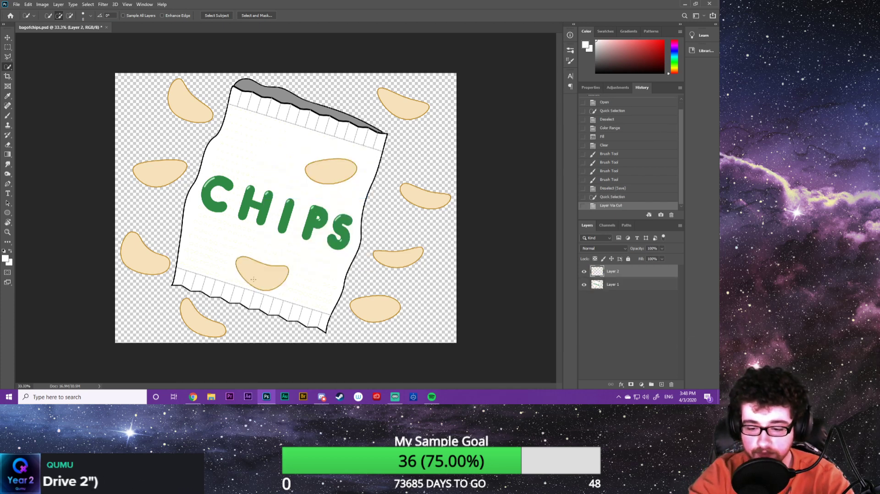
pyautogui.press('v')
pyautogui.moveTo(255, 279); pyautogui.dragTo(140, 316)
# Select the upper chip on the bag with Quick Selection and make Layer 1 the active layer
pyautogui.press('w')
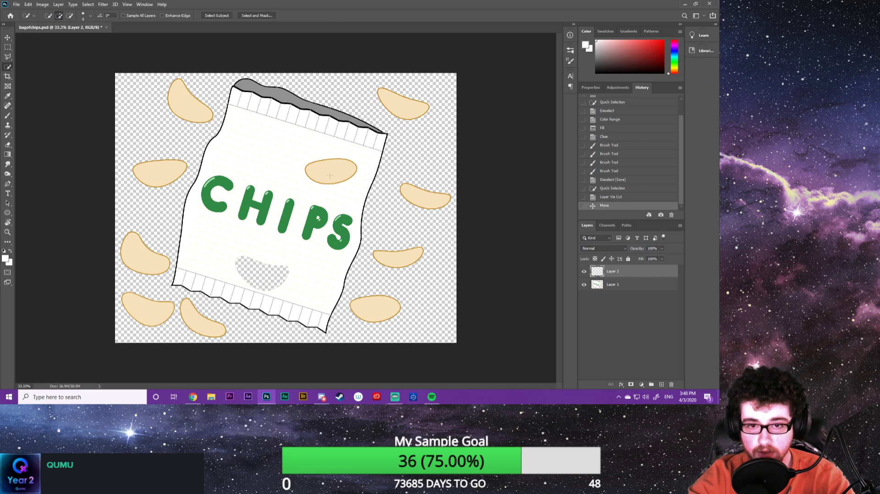
pyautogui.click(331, 178)
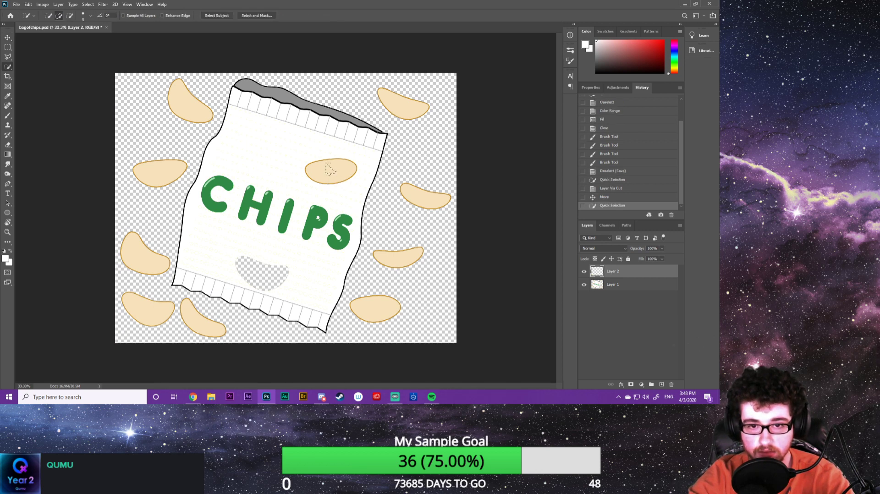
pyautogui.click(330, 170)
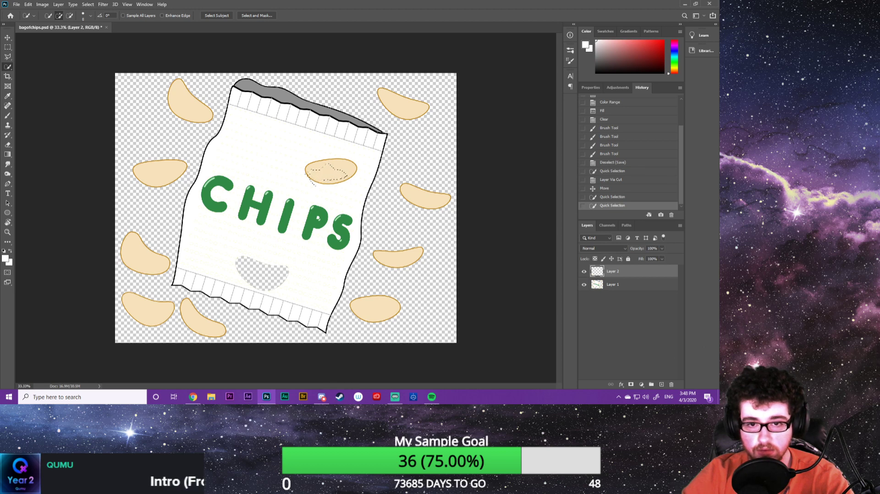
pyautogui.click(311, 176)
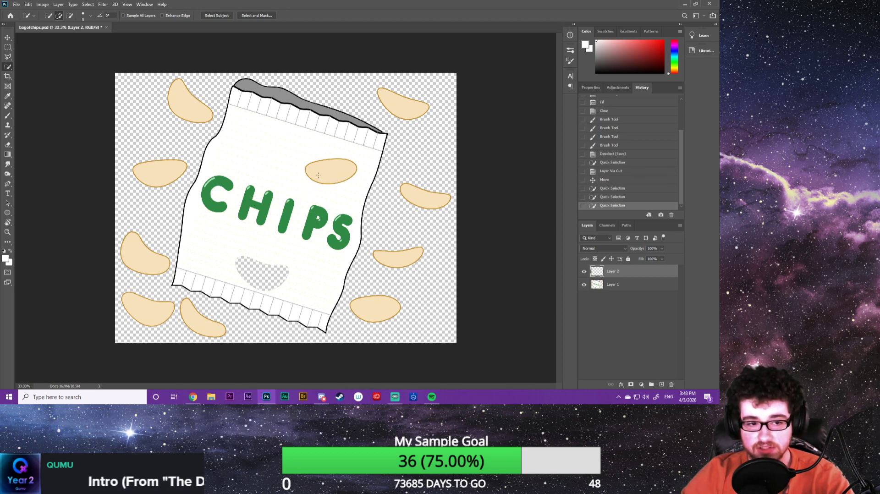
pyautogui.click(637, 288)
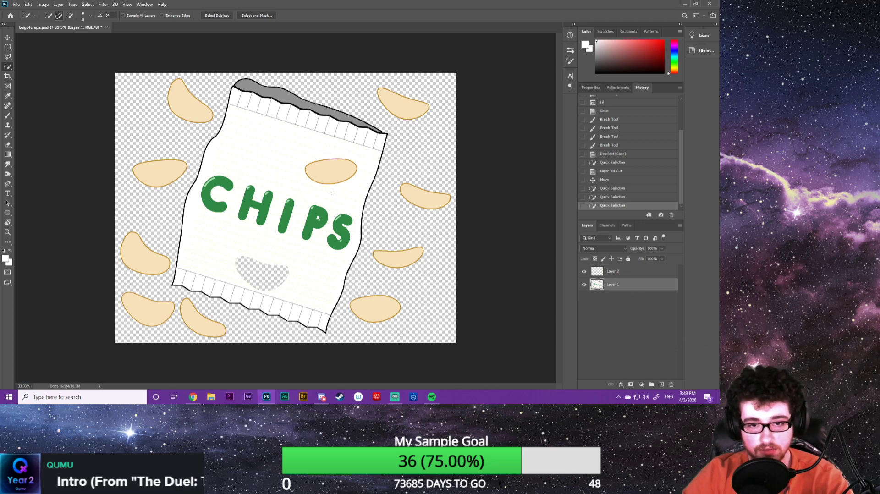
# Extend the Quick Selection over the upper chip and compare it with the earlier selection states
pyautogui.click(341, 170)
pyautogui.click(350, 166)
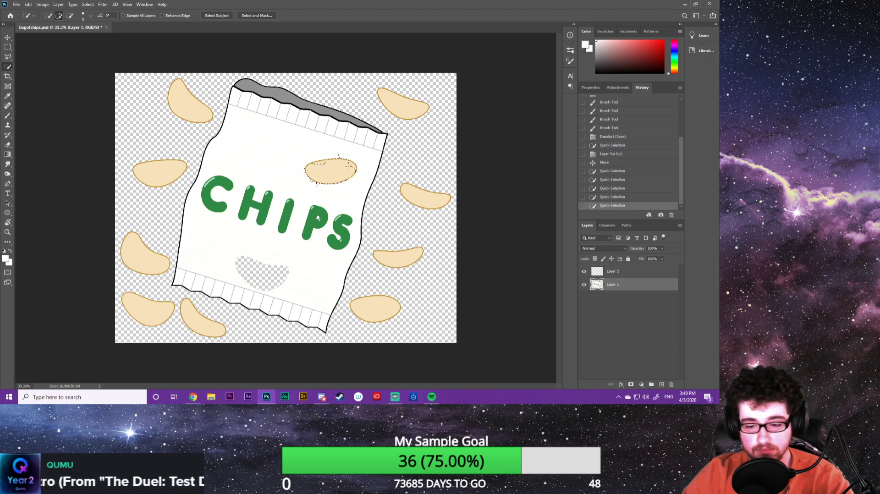
pyautogui.hotkey('ctrl', 'alt', 'z')
pyautogui.hotkey('ctrl', 'alt', 'z')
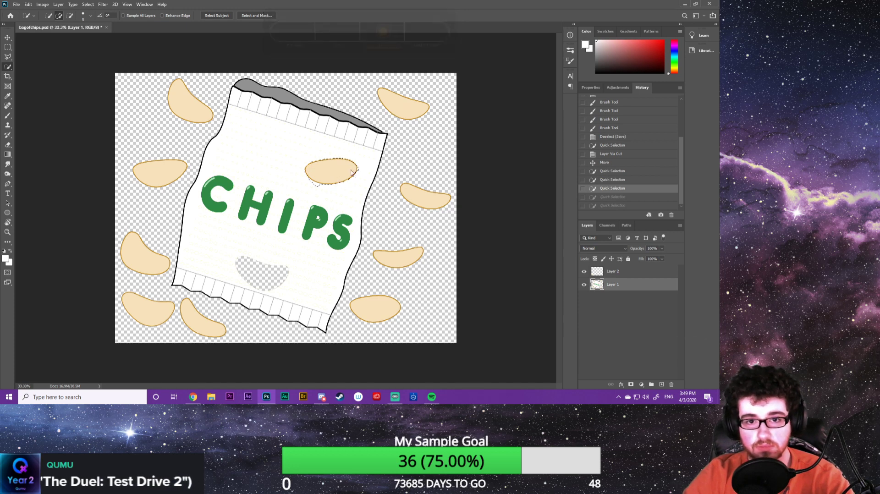
pyautogui.hotkey('ctrl', 'shift', 'z')
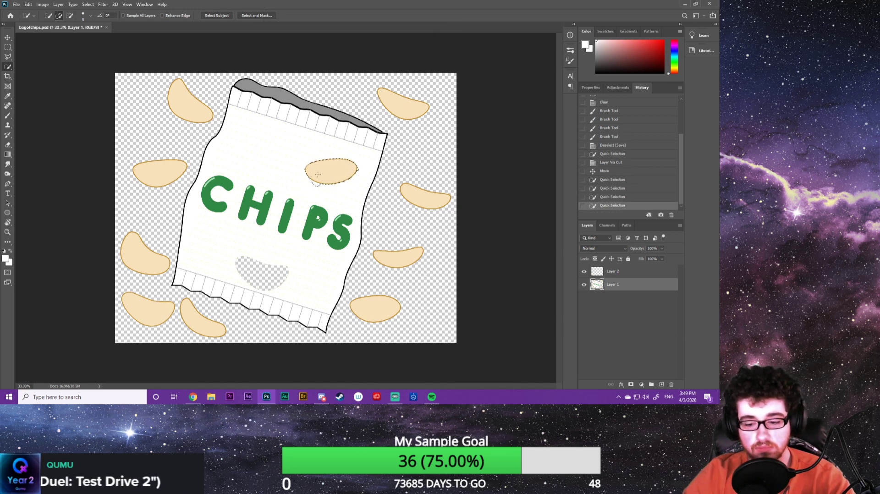
pyautogui.hotkey('ctrl', 'alt', 'z')
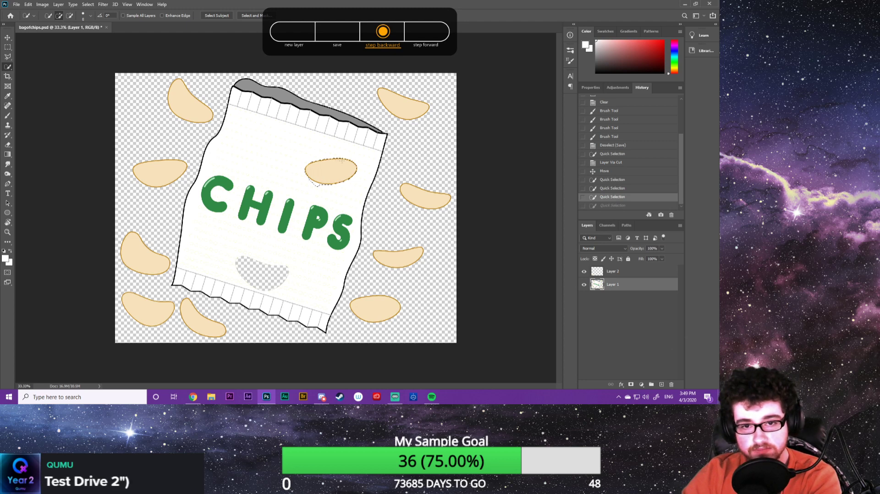
pyautogui.hotkey('ctrl', 'shift', 'z')
pyautogui.hotkey('ctrl', 'alt', 'z')
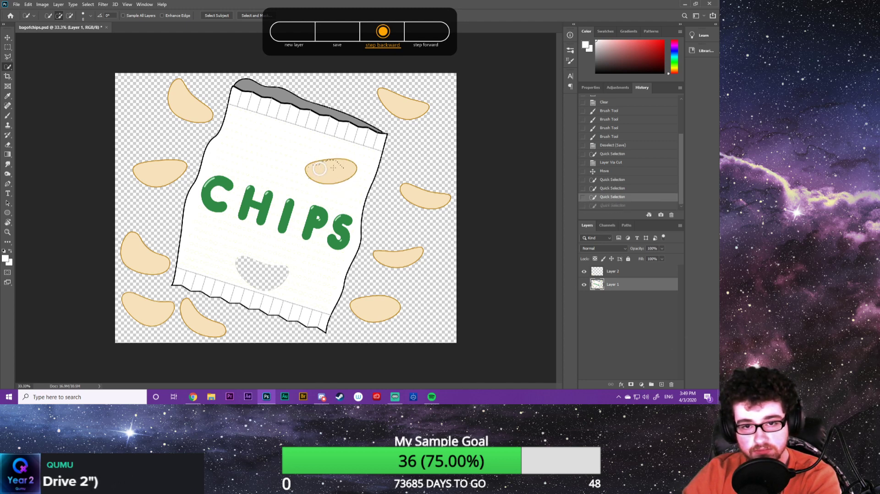
pyautogui.hotkey('ctrl', 'shift', 'z')
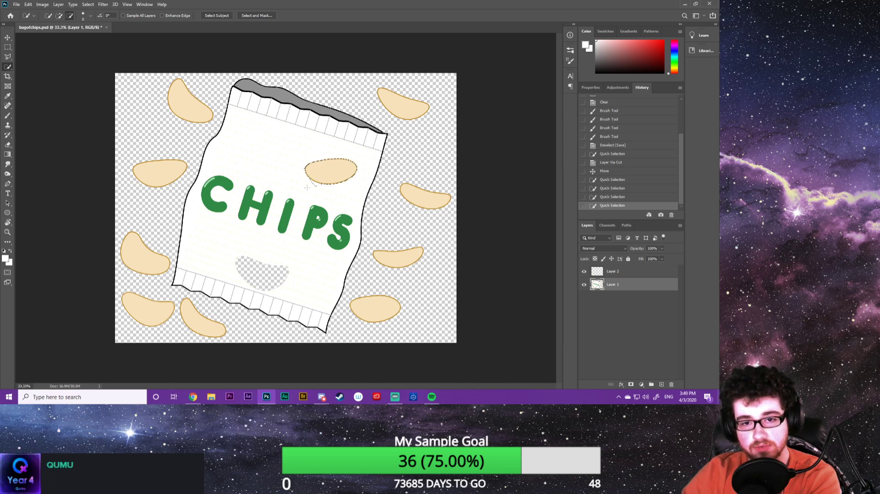
# Try to subtract the excess area along the upper chip's lower-left edge from the Quick Selection
pyautogui.click(314, 184)
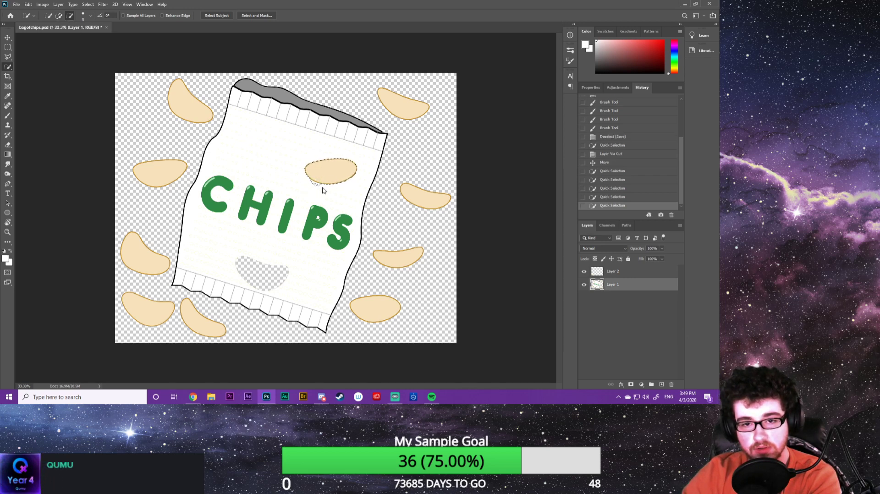
pyautogui.click(321, 189)
pyautogui.click(321, 187)
pyautogui.click(320, 186)
pyautogui.click(320, 185)
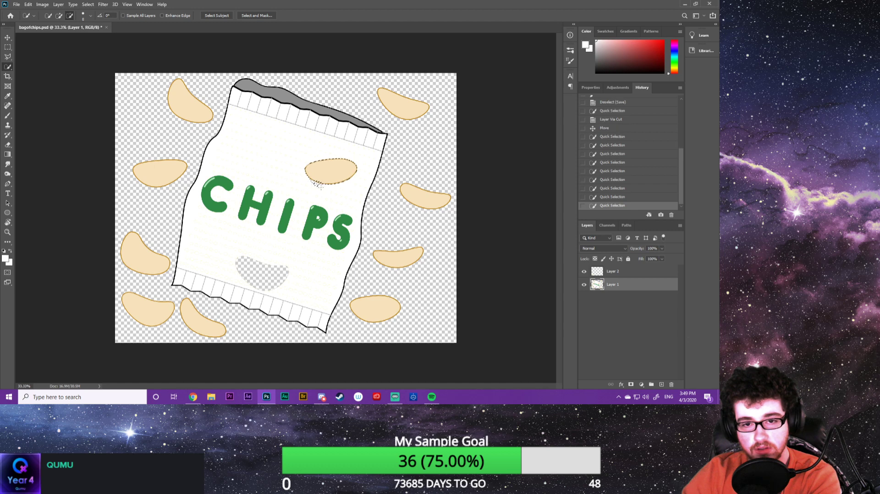
pyautogui.click(313, 186)
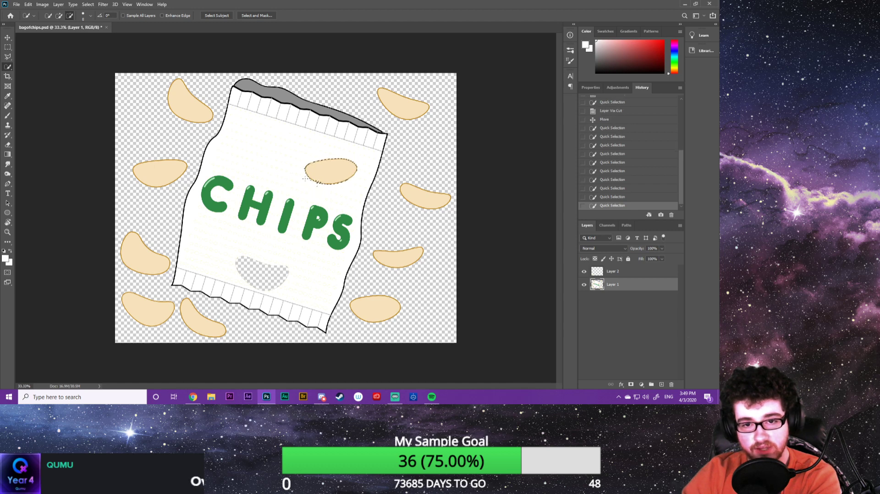
pyautogui.click(304, 180)
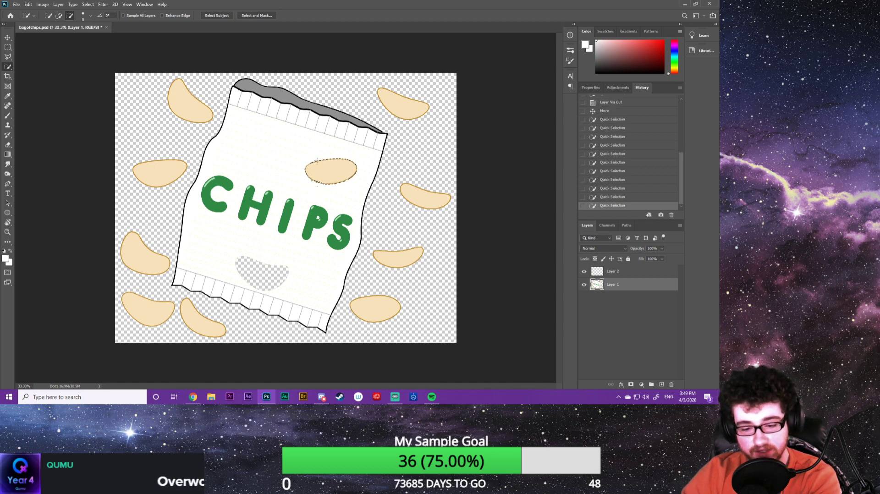
# Undo the subtracting and extending Quick Selection strokes made around the upper chip
pyautogui.hotkey('ctrl', 'alt', 'z')
pyautogui.hotkey('ctrl', 'alt', 'z')
pyautogui.hotkey('ctrl', 'alt', 'z')
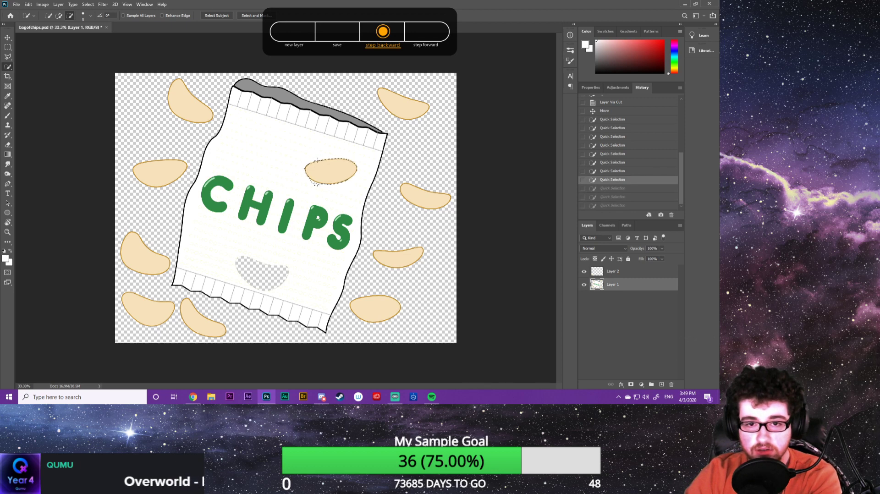
pyautogui.hotkey('ctrl', 'alt', 'z')
pyautogui.hotkey('ctrl', 'alt', 'z')
pyautogui.hotkey('ctrl', 'alt', 'z')
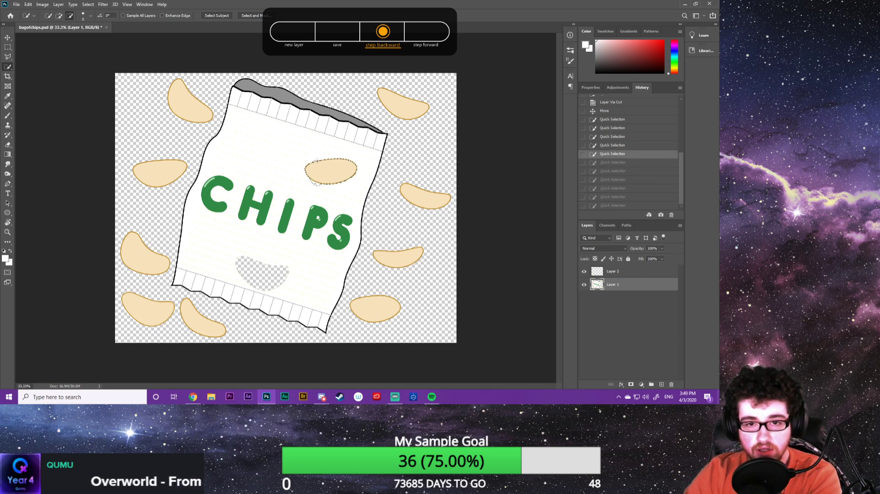
pyautogui.hotkey('ctrl', 'alt', 'z')
pyautogui.hotkey('ctrl', 'alt', 'z')
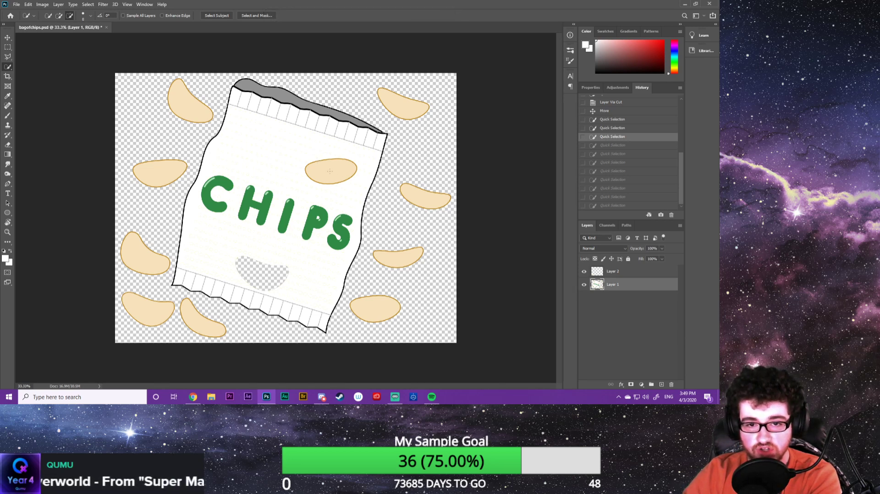
# Try Quick Selection on the upper chip again, and undo all its strokes back to the move of the lower chip
pyautogui.click(338, 172)
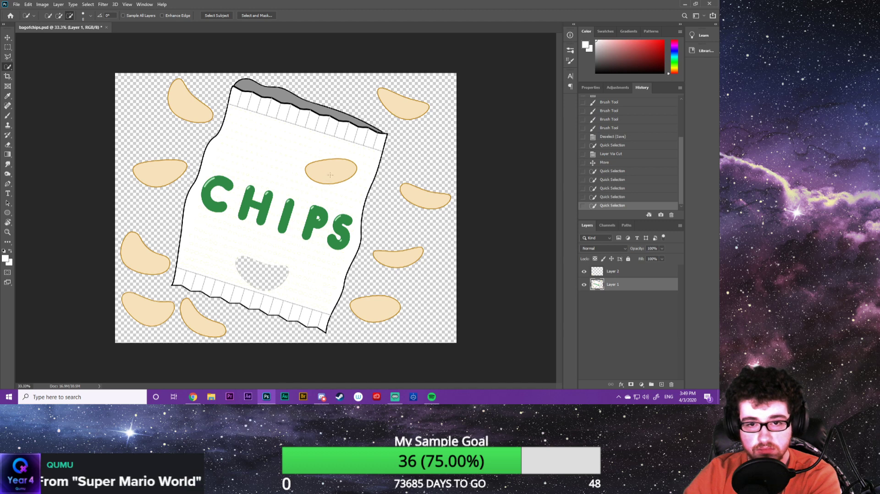
pyautogui.click(330, 175)
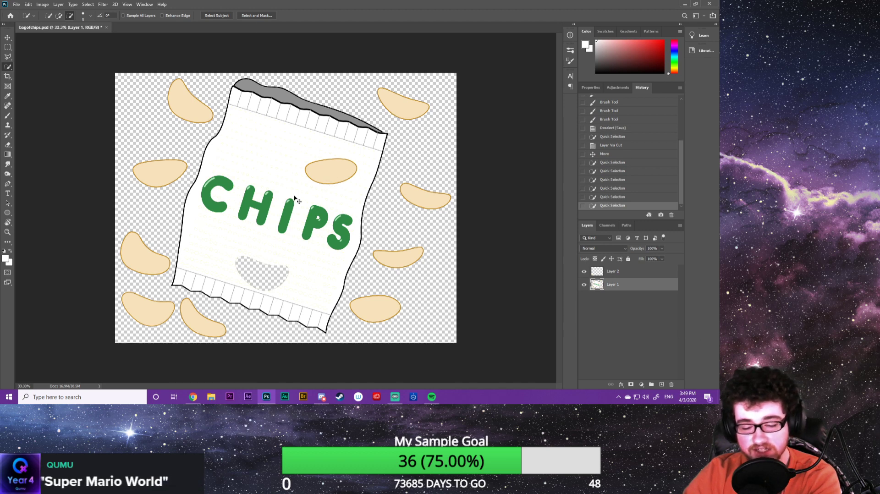
pyautogui.hotkey('ctrl', 'z')
pyautogui.hotkey('ctrl', 'z')
pyautogui.hotkey('ctrl', 'z')
pyautogui.hotkey('ctrl', 'z')
pyautogui.hotkey('ctrl', 'z')
pyautogui.hotkey('ctrl', 'z')
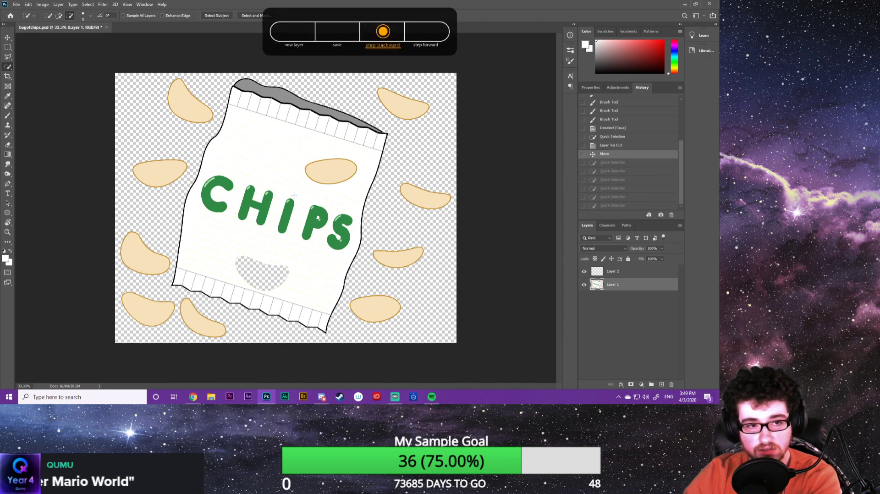
pyautogui.hotkey('ctrl', 'z')
pyautogui.hotkey('ctrl', 'shift', 'z')
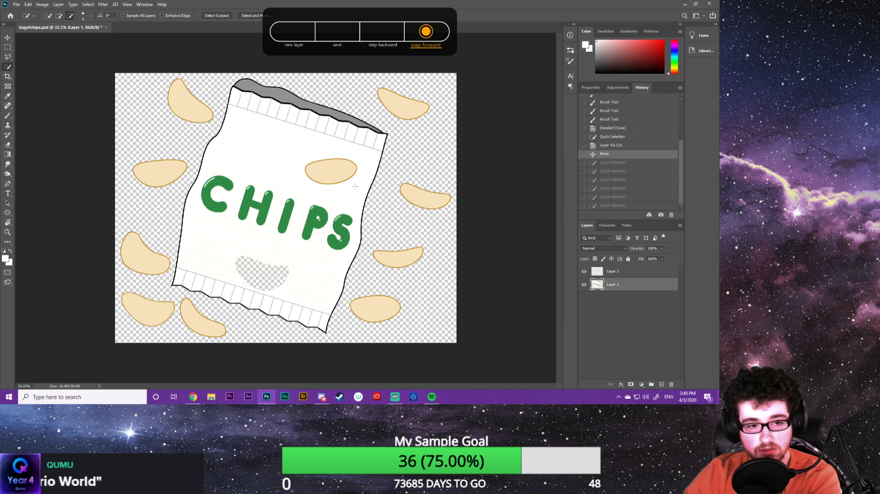
# Cut the bag's upper chip onto its own layer using Quick Selection and move it beside the bag's upper-right corner
pyautogui.click(324, 181)
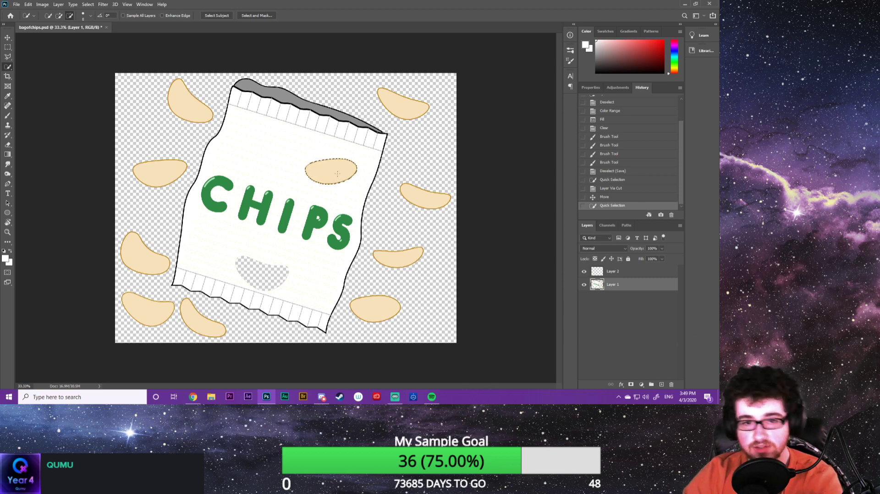
pyautogui.rightClick(336, 170)
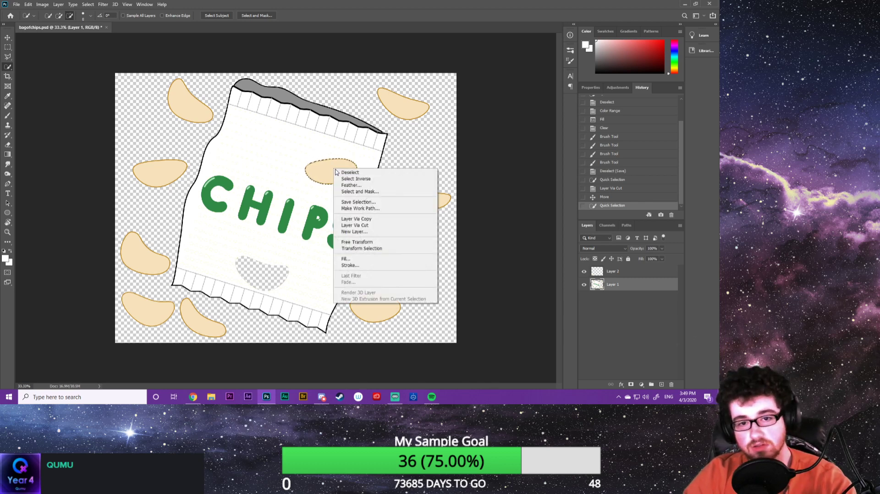
pyautogui.click(354, 225)
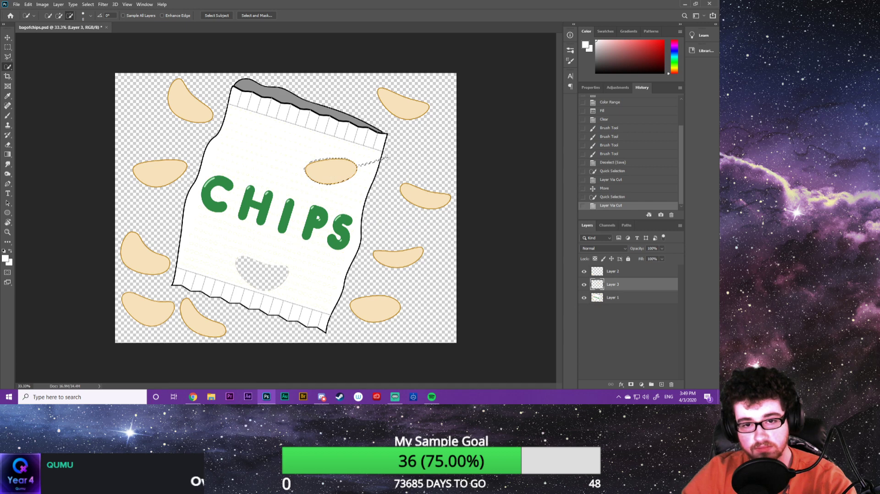
pyautogui.hotkey('ctrl', 'z')
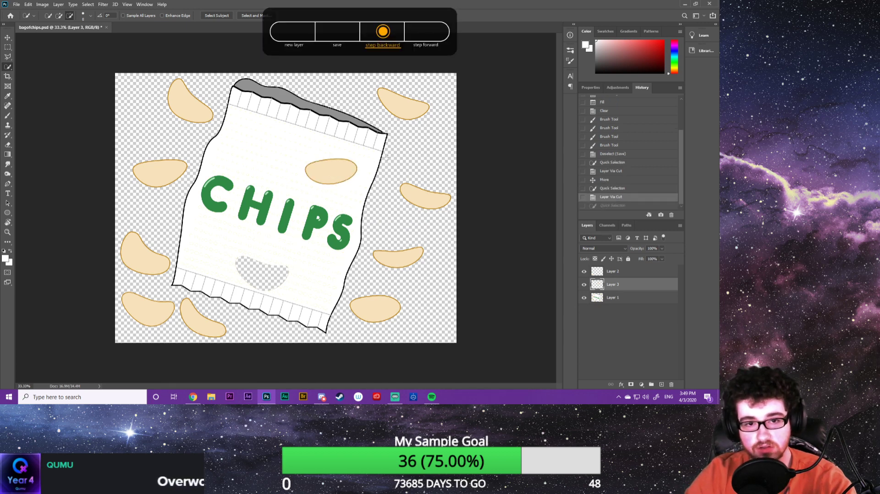
pyautogui.press('v')
pyautogui.moveTo(338, 173)
pyautogui.mouseDown()
pyautogui.moveTo(403, 144)
pyautogui.moveTo(427, 144)
pyautogui.mouseUp()
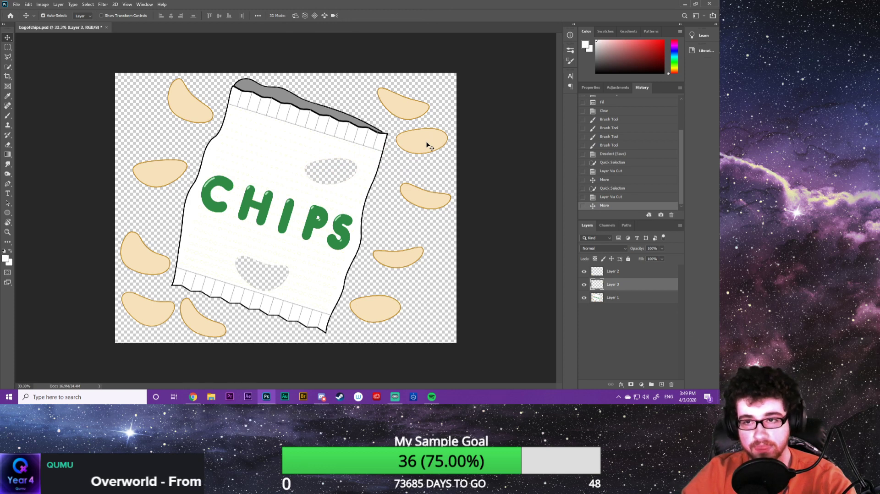
# Rename Layer 1 as Bag of Chips
pyautogui.click(625, 299)
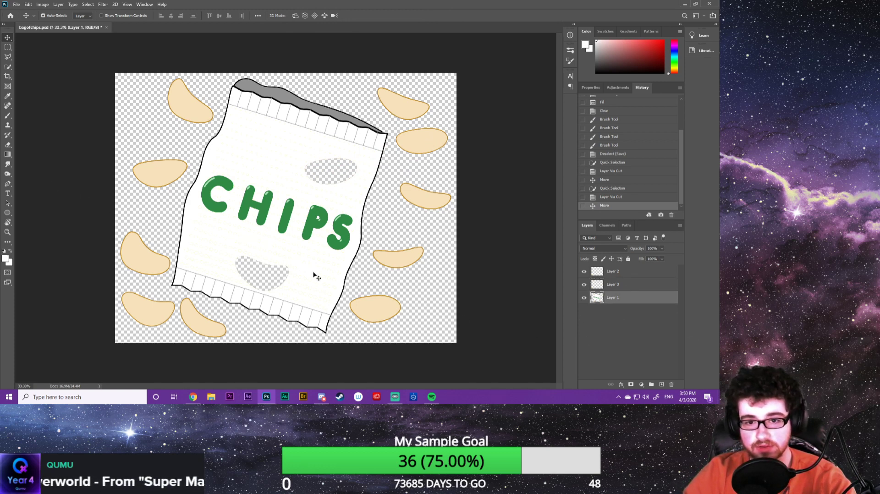
pyautogui.doubleClick(614, 298)
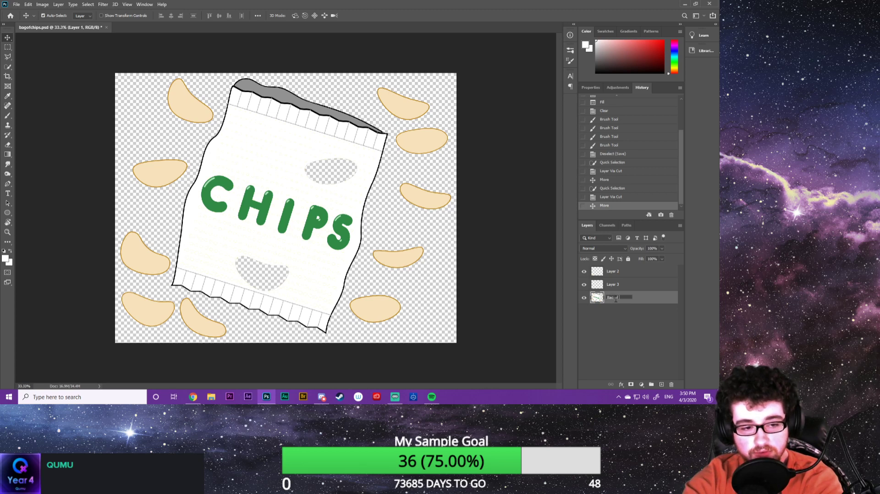
pyautogui.press('Return')
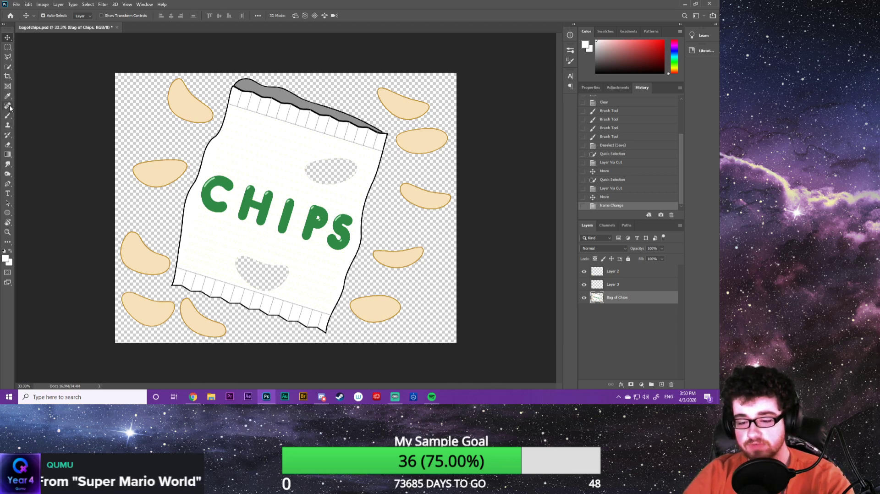
# Paint both chip-shaped holes in the bag white using the Brush tool at size 300
pyautogui.press('b')
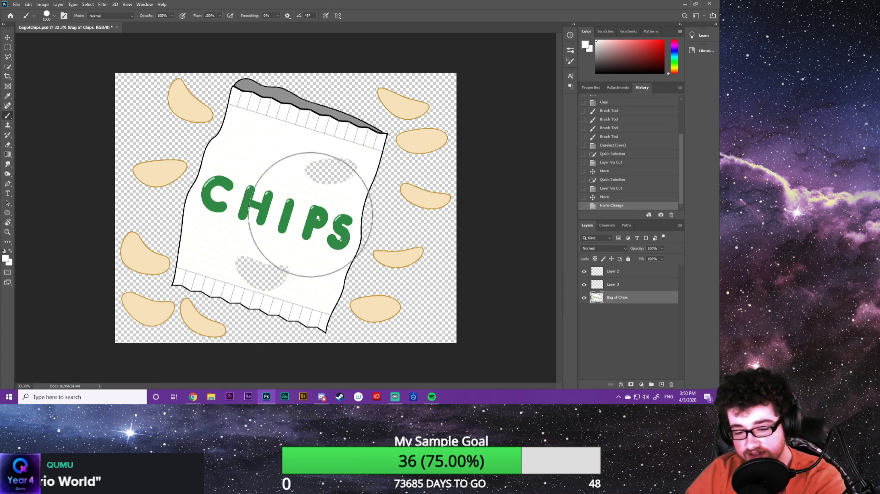
pyautogui.press('[')
pyautogui.press('[')
pyautogui.press('[')
pyautogui.press('[')
pyautogui.press('[')
pyautogui.press('[')
pyautogui.press('[')
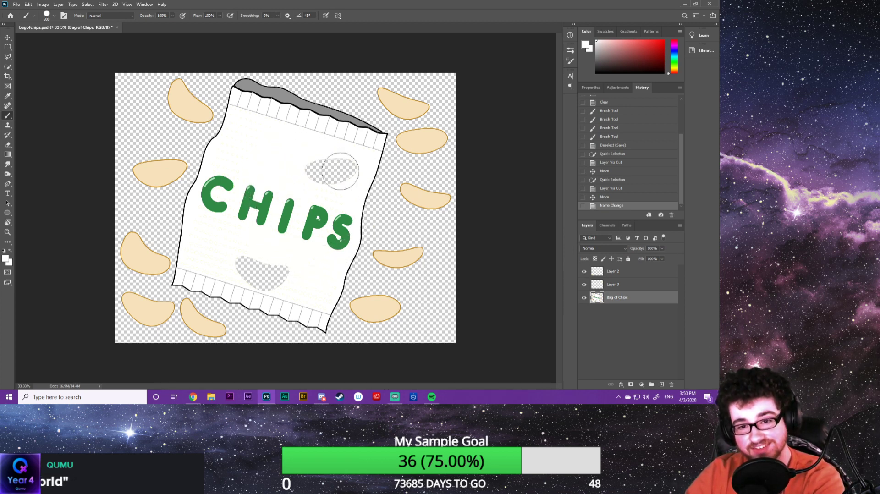
pyautogui.moveTo(305, 173); pyautogui.dragTo(347, 166)
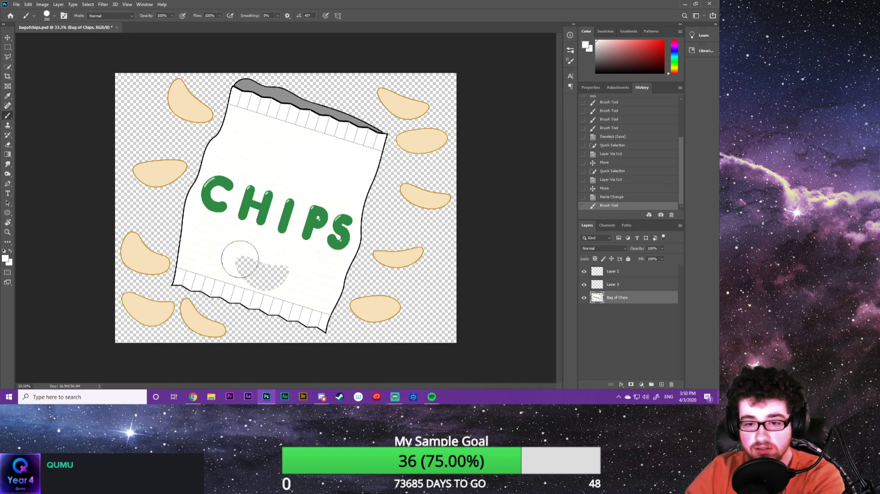
pyautogui.moveTo(238, 259); pyautogui.dragTo(277, 270)
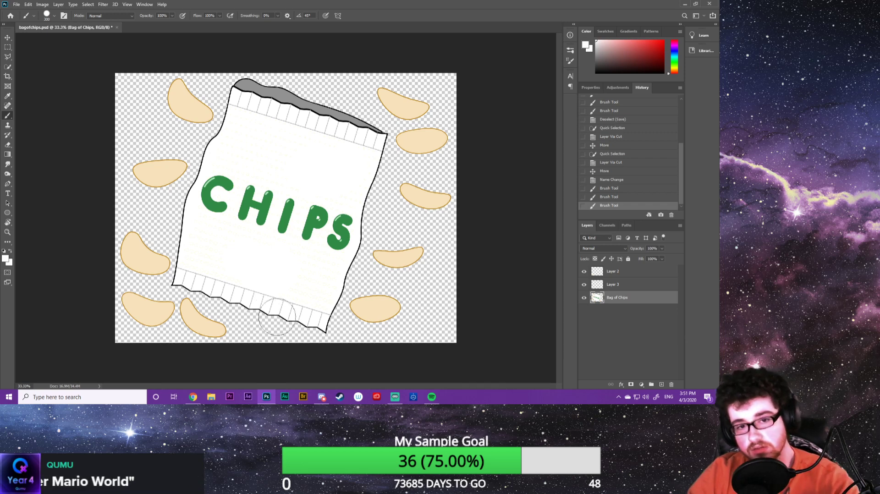
# Free-transform all three layers together to about 81% scale and about -153.5° rotation, shift them up and left, and make Layer 3 active
pyautogui.keyDown('shift'); pyautogui.click(631, 274); pyautogui.keyUp('shift')
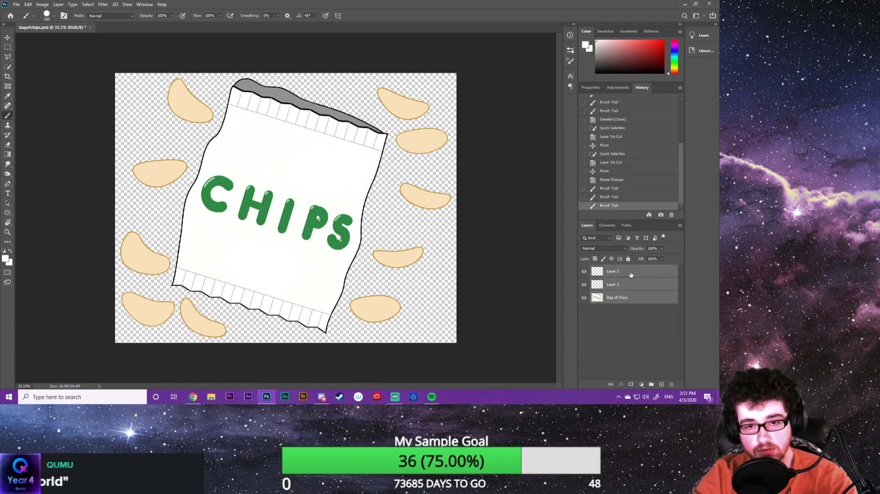
pyautogui.hotkey('ctrl', 't')
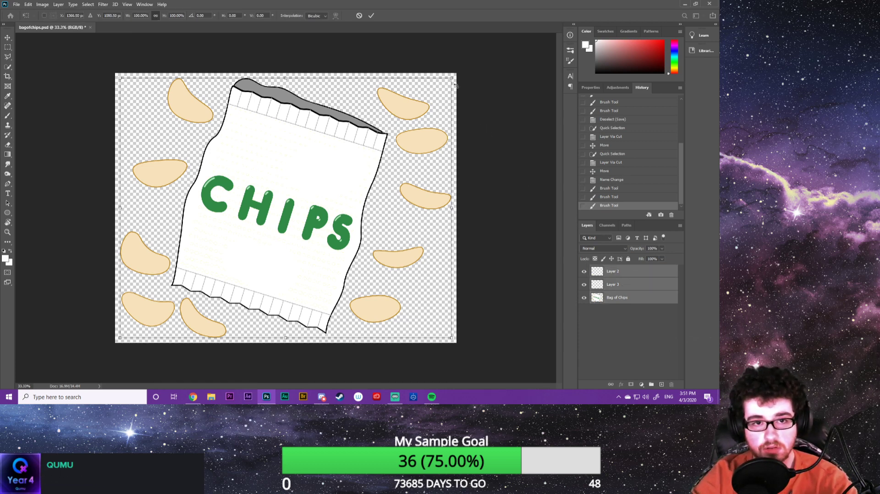
pyautogui.moveTo(457, 71); pyautogui.dragTo(186, 229)
pyautogui.moveTo(79, 251); pyautogui.dragTo(156, 232)
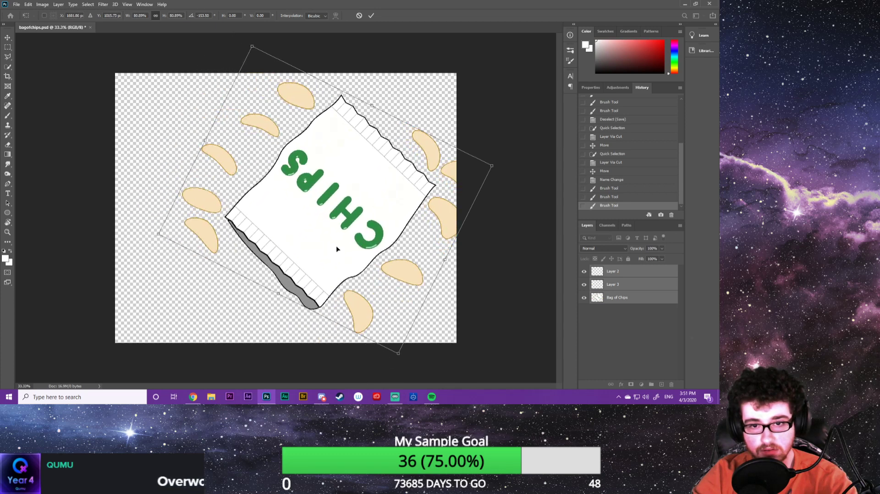
pyautogui.moveTo(338, 250); pyautogui.dragTo(320, 231)
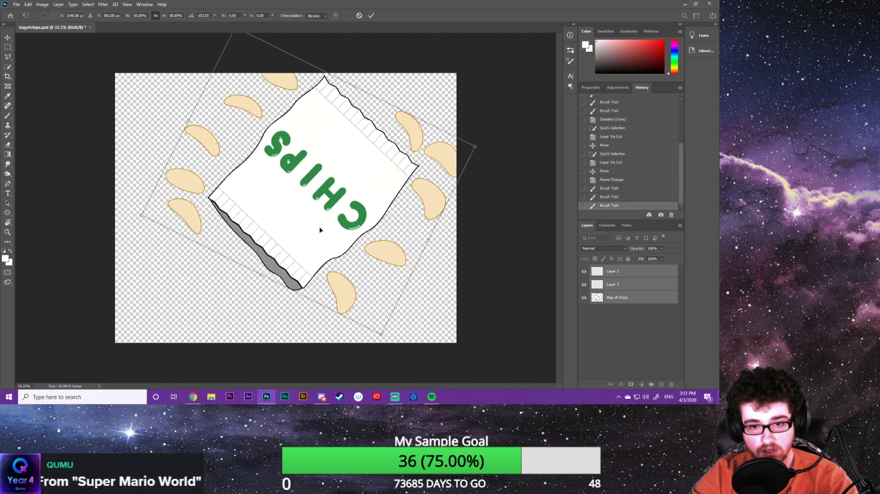
pyautogui.press('Return')
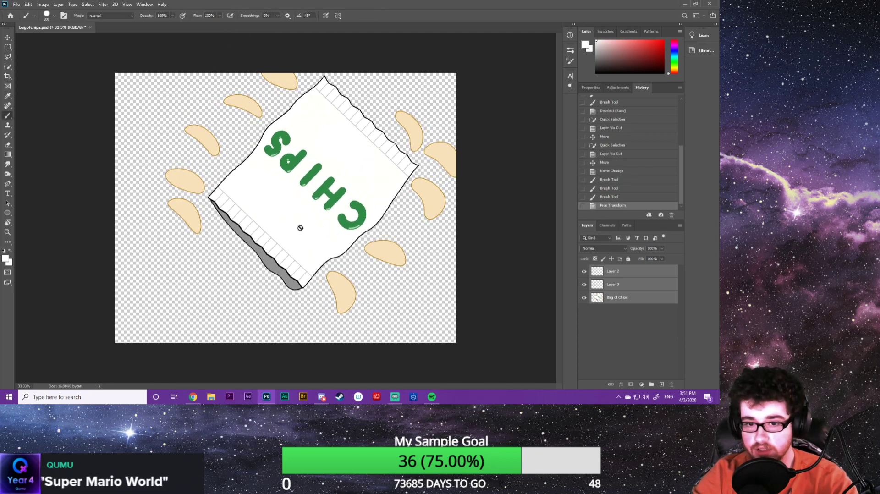
pyautogui.click(623, 304)
pyautogui.click(624, 284)
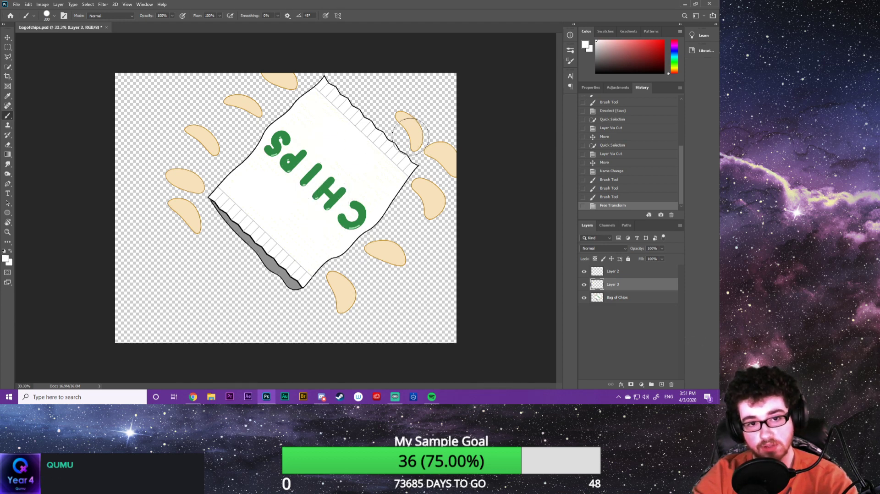
# Move the two loose chips, on Layer 3 and Layer 2, into the empty space along the bag's lower-left edge
pyautogui.press('v')
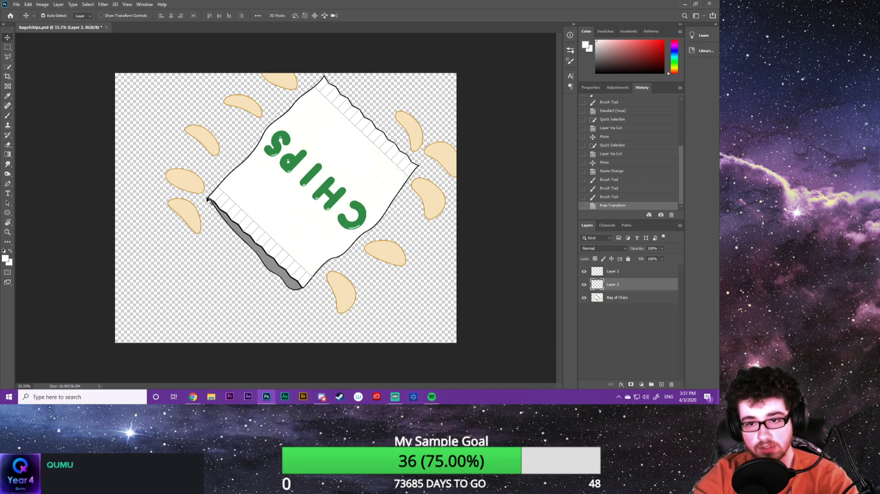
pyautogui.moveTo(240, 130); pyautogui.dragTo(216, 149)
pyautogui.click(639, 293)
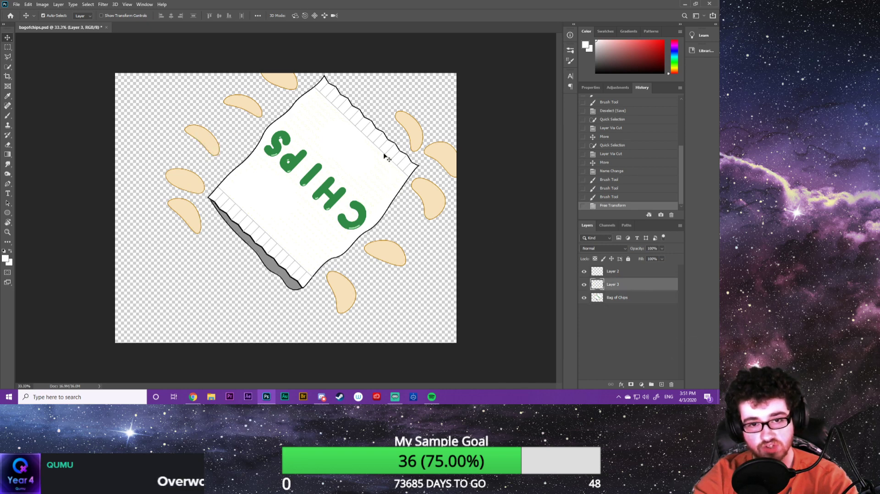
pyautogui.moveTo(287, 84)
pyautogui.mouseDown()
pyautogui.moveTo(301, 81)
pyautogui.moveTo(291, 82)
pyautogui.mouseUp()
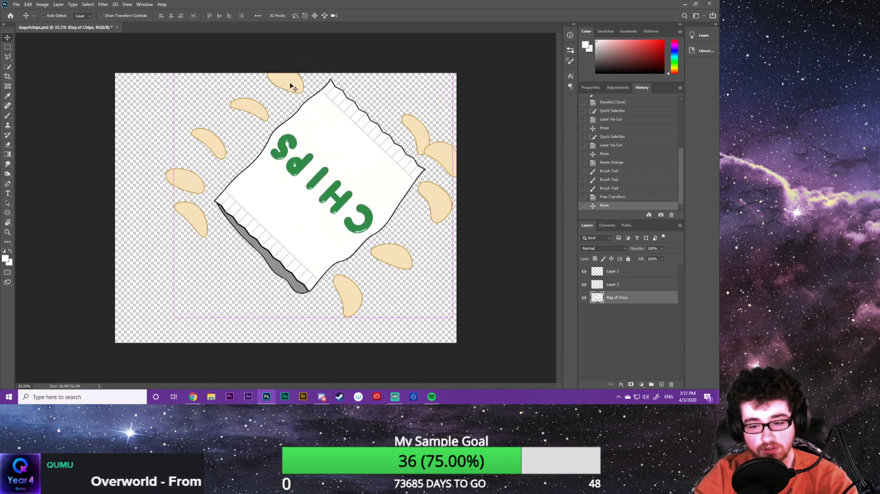
pyautogui.moveTo(268, 130); pyautogui.dragTo(247, 280)
pyautogui.hotkey('ctrl', 'z')
pyautogui.moveTo(427, 198)
pyautogui.mouseDown()
pyautogui.moveTo(394, 228)
pyautogui.moveTo(428, 200)
pyautogui.mouseUp()
pyautogui.moveTo(448, 164); pyautogui.dragTo(193, 264)
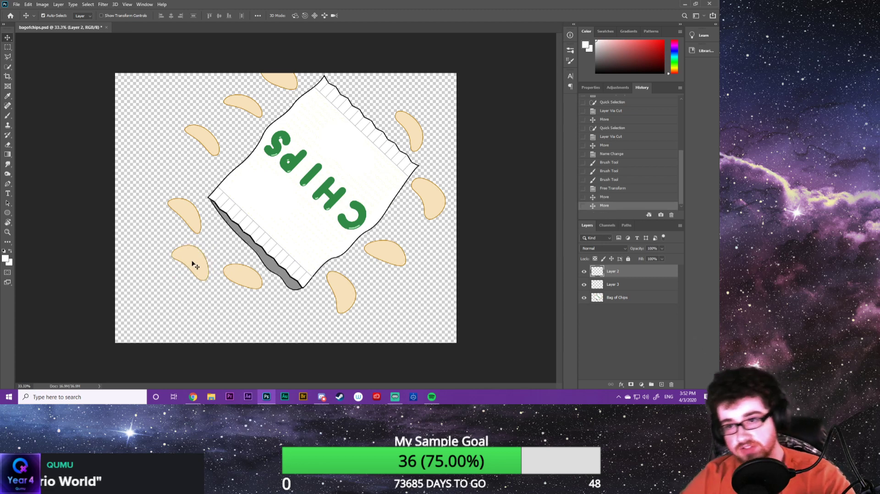
# Try to select the chip beside the bag's left corner with subtractive Quick Selection strokes, and undo them
pyautogui.press('w')
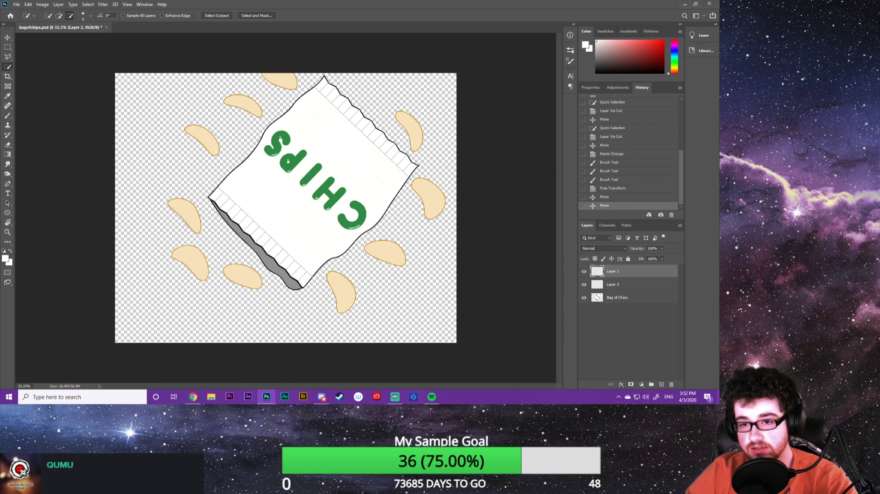
pyautogui.moveTo(186, 211); pyautogui.dragTo(193, 223)
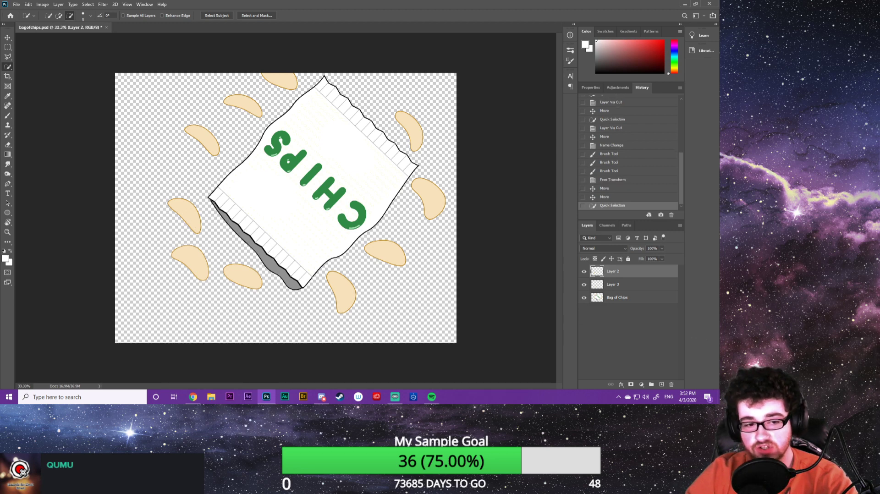
pyautogui.click(644, 299)
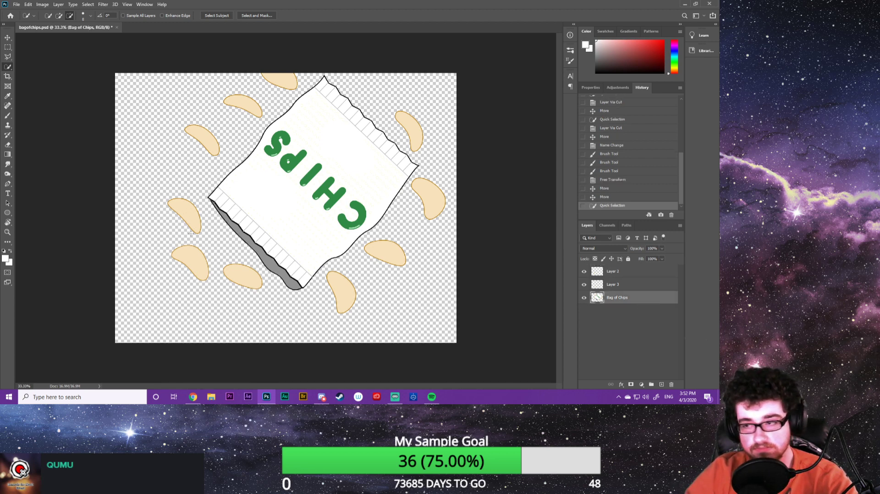
pyautogui.moveTo(174, 202); pyautogui.dragTo(191, 214)
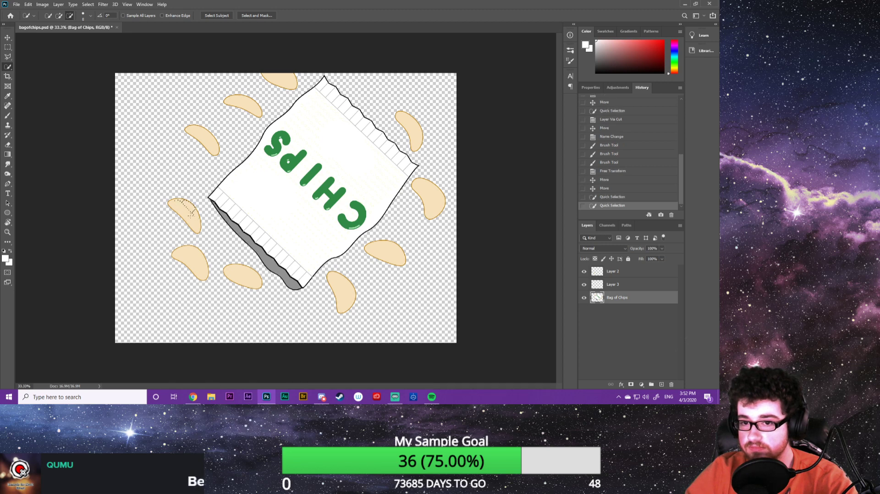
pyautogui.click(182, 203)
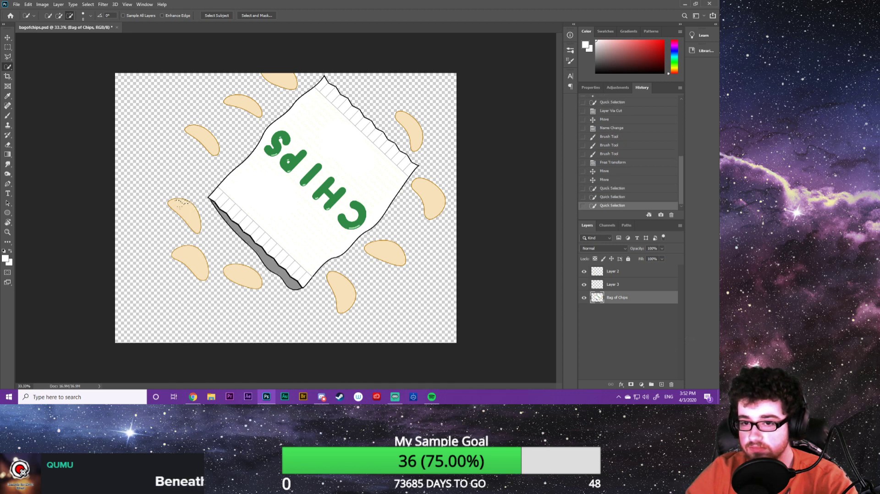
pyautogui.moveTo(190, 221); pyautogui.dragTo(188, 217)
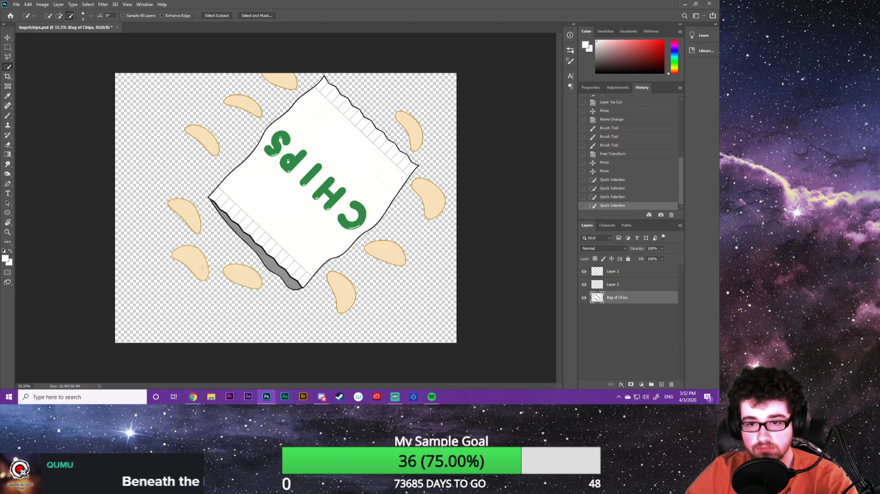
pyautogui.hotkey('ctrl', 'z')
pyautogui.hotkey('ctrl', 'z')
pyautogui.hotkey('ctrl', 'z')
pyautogui.hotkey('ctrl', 'z')
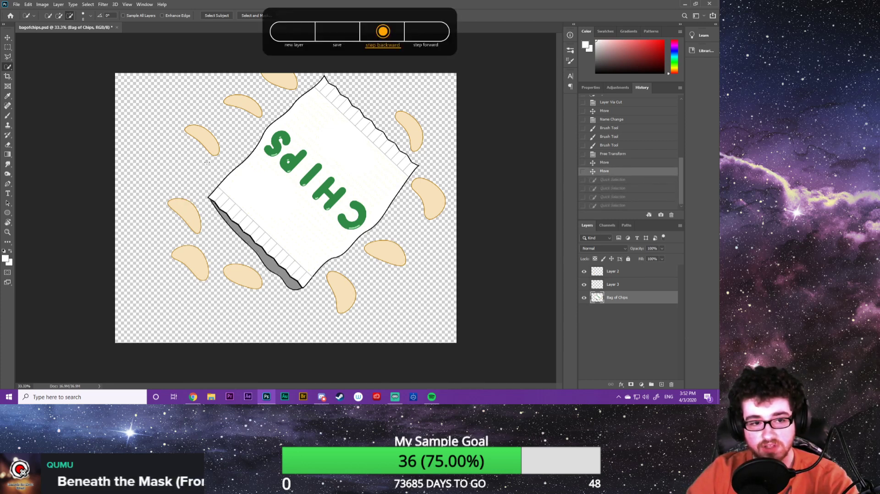
# Enlarge the Quick Selection brush and switch it from subtracting to making a new selection
pyautogui.moveTo(183, 207); pyautogui.dragTo(198, 212)
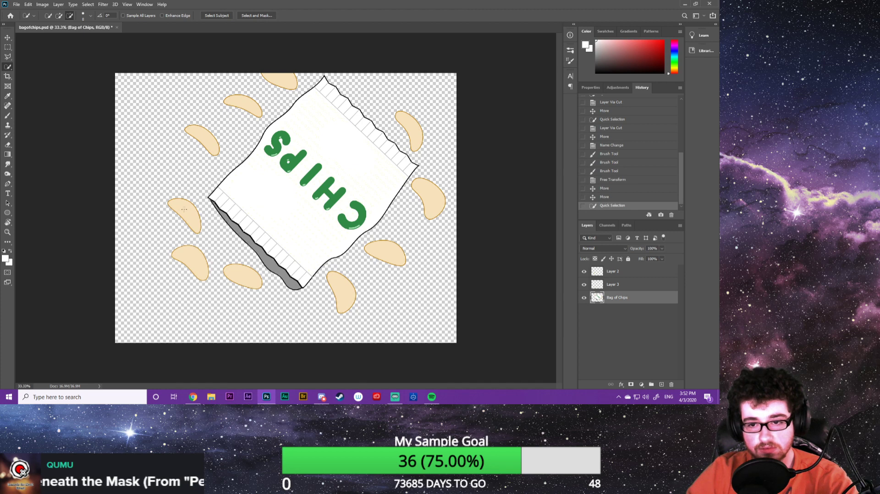
pyautogui.press(']')
pyautogui.press(']')
pyautogui.press(']')
pyautogui.press(']')
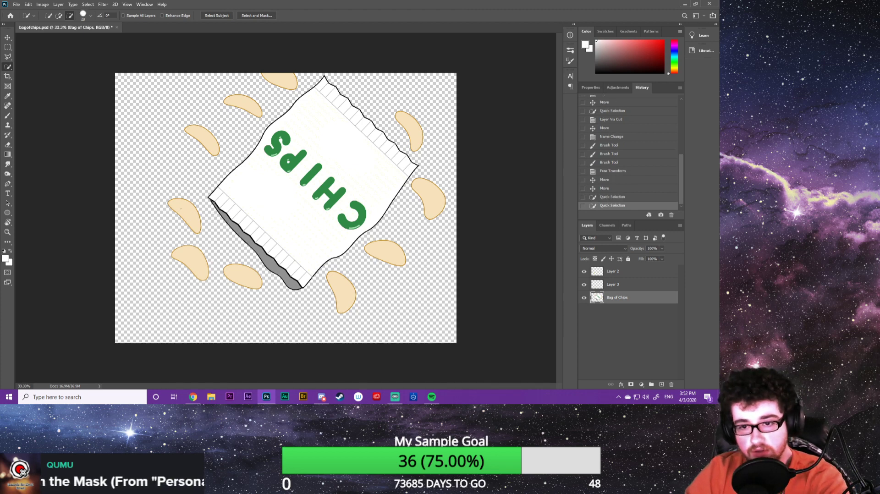
pyautogui.press(']')
pyautogui.press(']')
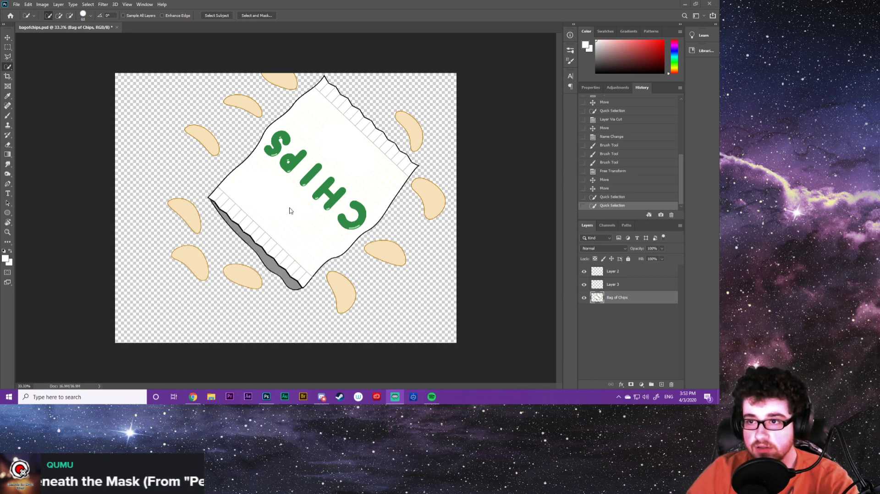
# Try to cut the chip beside the bag's left corner onto its own layer and move it up, and undo the cut
pyautogui.click(185, 216)
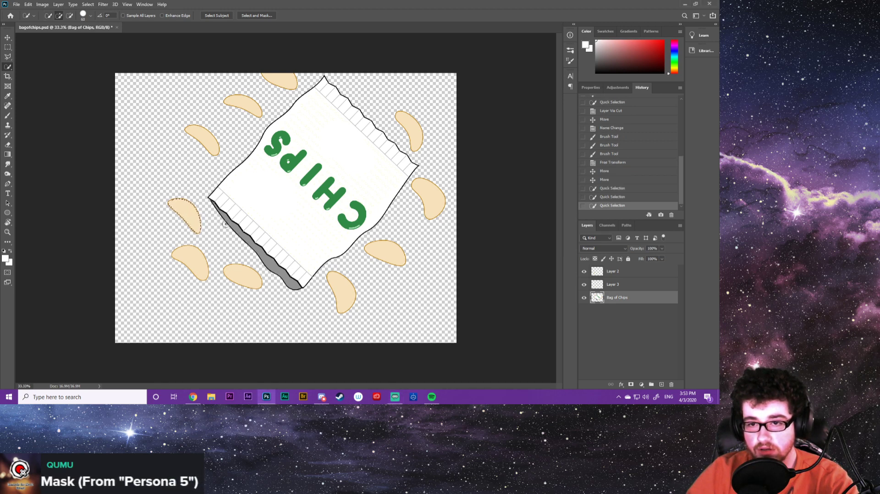
pyautogui.rightClick(189, 207)
pyautogui.click(211, 263)
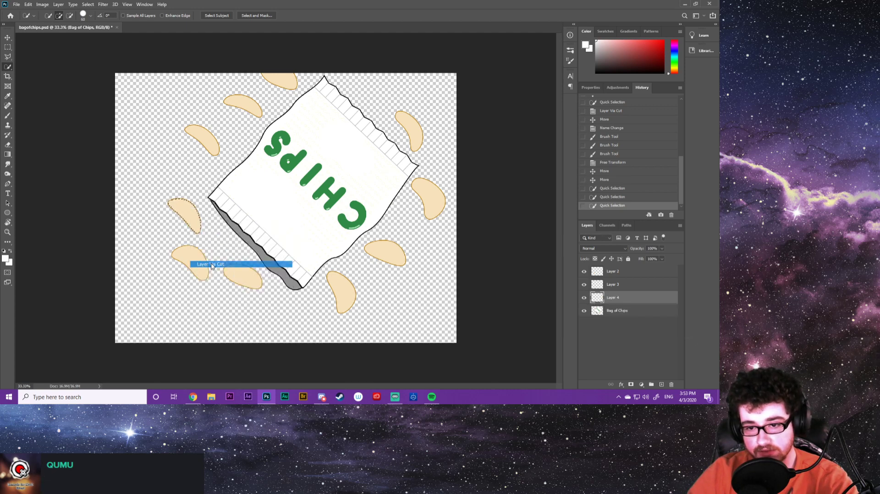
pyautogui.press('v')
pyautogui.moveTo(187, 222)
pyautogui.mouseDown()
pyautogui.moveTo(197, 243)
pyautogui.moveTo(180, 166)
pyautogui.mouseUp()
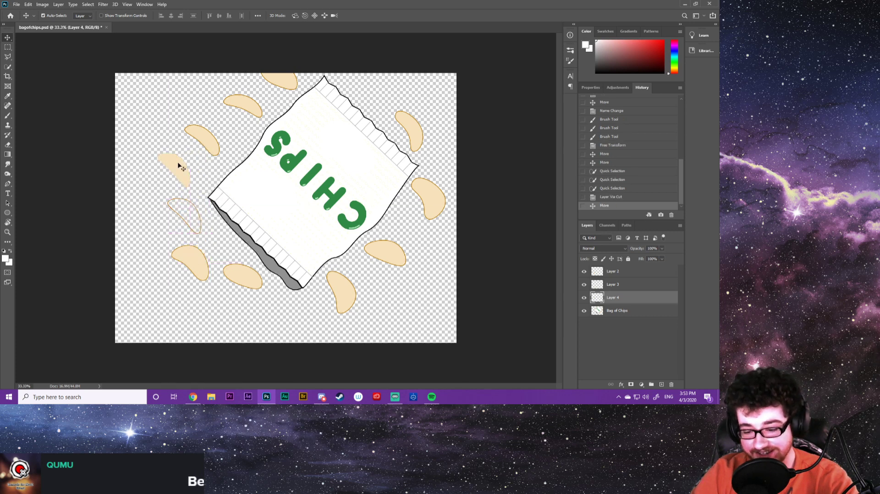
pyautogui.hotkey('ctrl', 'z')
pyautogui.hotkey('ctrl', 'z')
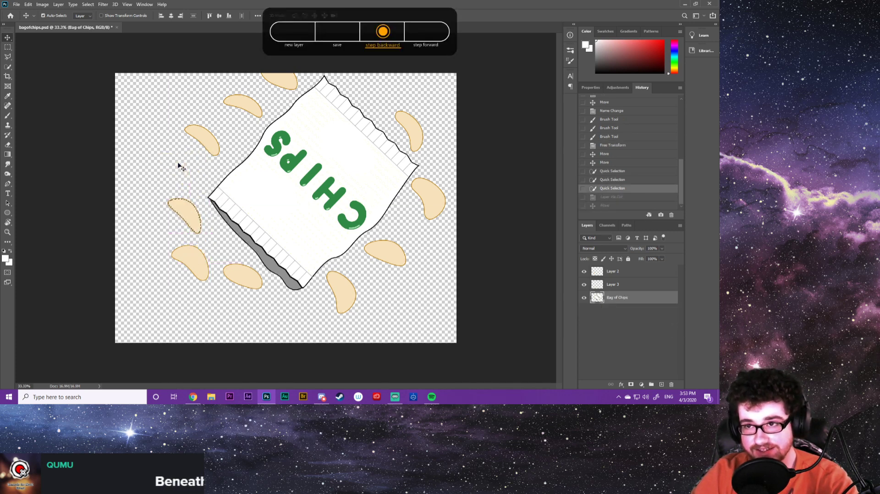
# Try to extend the chip's selection over its brown outline, and undo all the Quick Selection strokes
pyautogui.press('w')
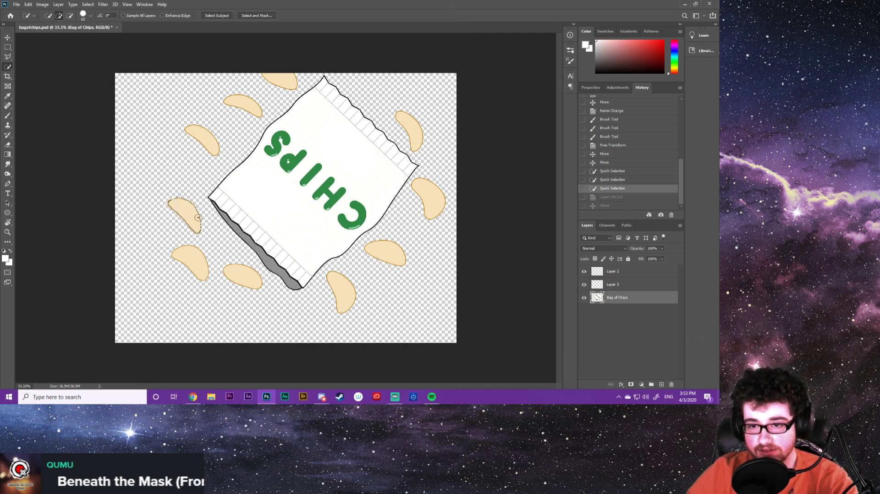
pyautogui.moveTo(169, 211); pyautogui.dragTo(181, 215)
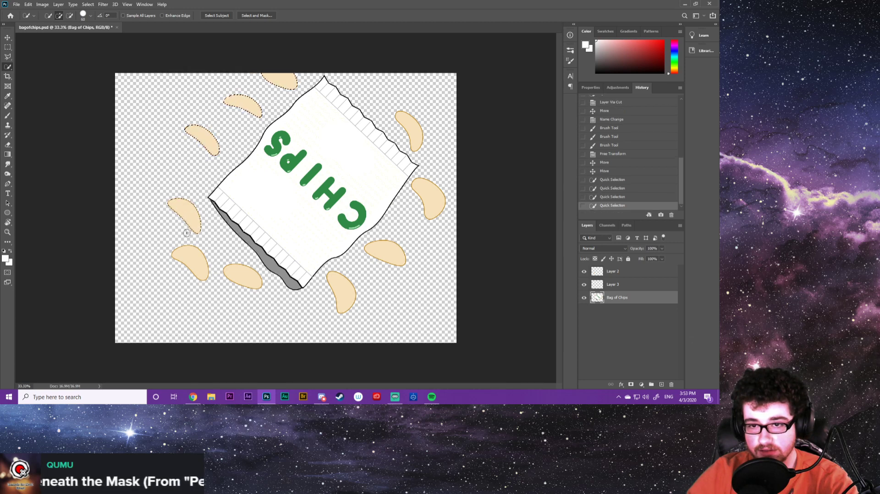
pyautogui.hotkey('ctrl', 'alt', 'z')
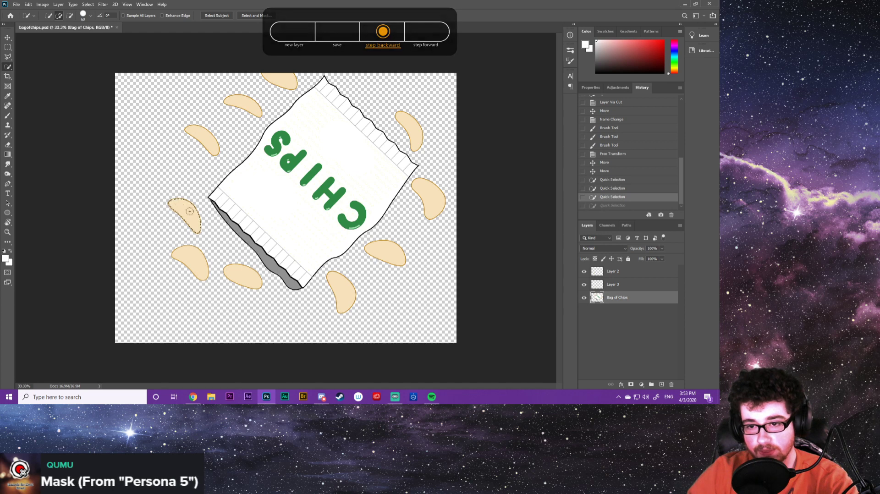
pyautogui.click(186, 227)
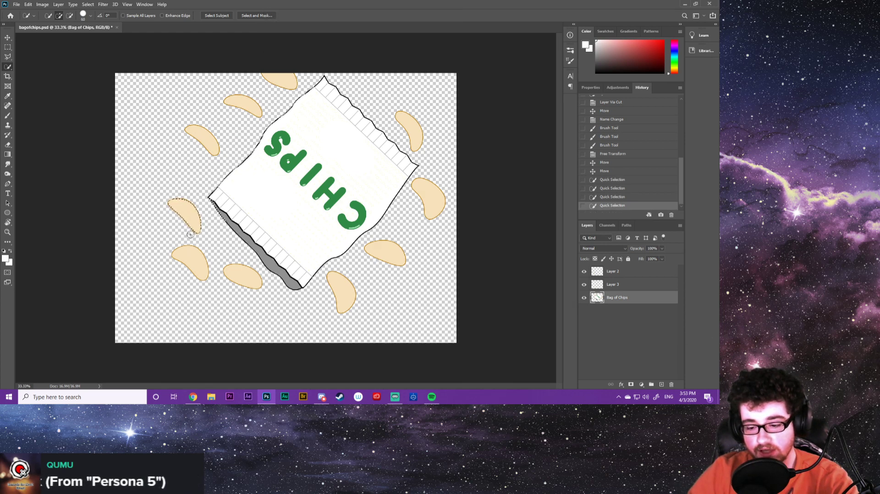
pyautogui.hotkey('ctrl', 'alt', 'z')
pyautogui.hotkey('ctrl', 'alt', 'z')
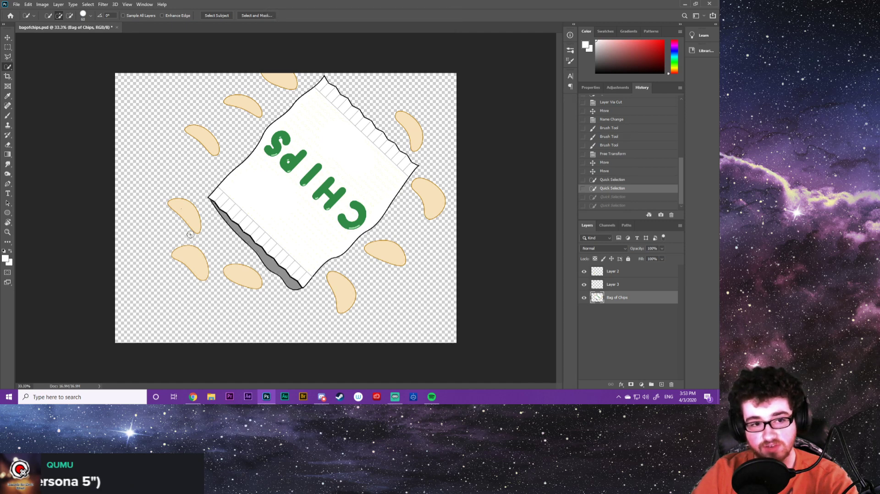
pyautogui.hotkey('ctrl', 'alt', 'z')
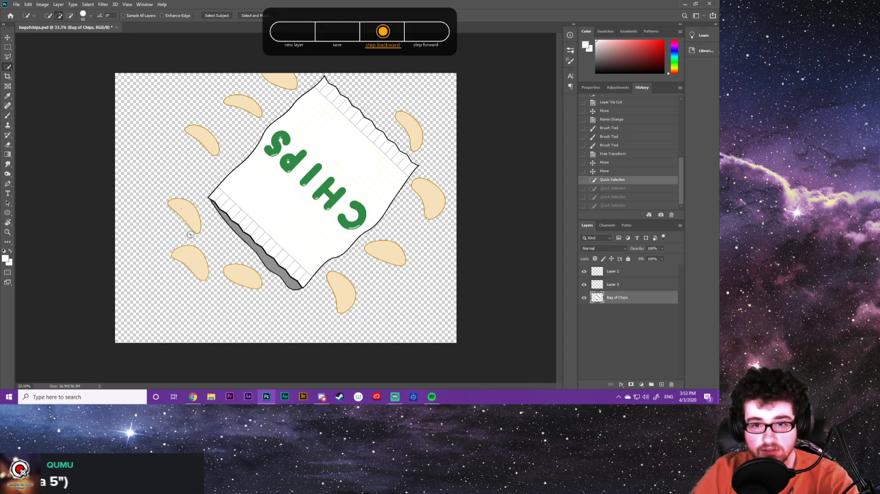
pyautogui.hotkey('ctrl', 'alt', 'z')
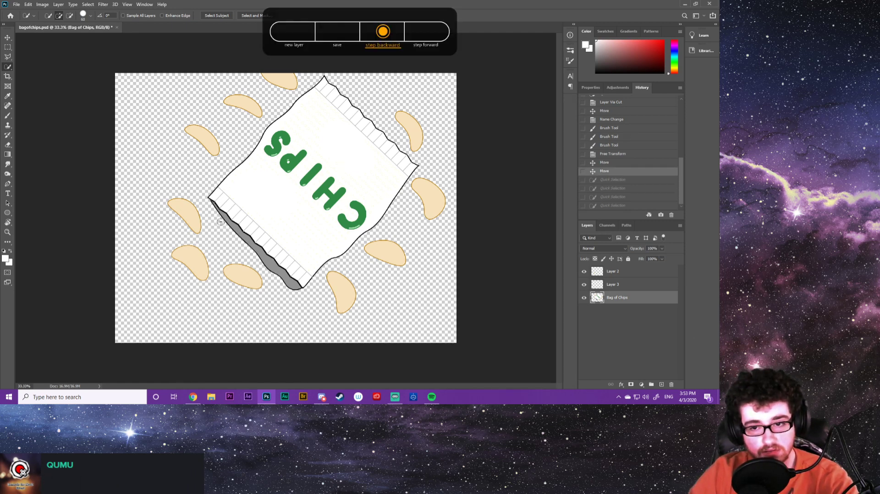
# Select the chip beside the bag's left corner on the Bag of Chips layer using Quick Selection, refining the selection along its brown outline
pyautogui.click(183, 214)
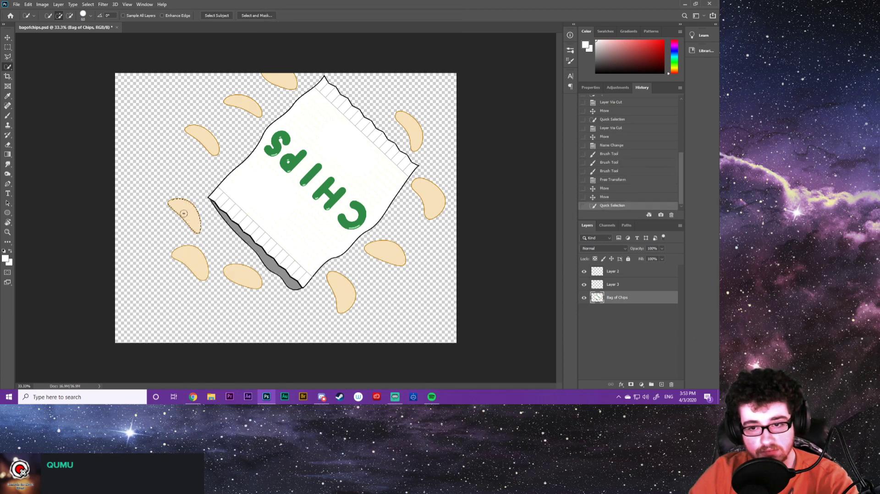
pyautogui.moveTo(166, 202)
pyautogui.mouseDown()
pyautogui.moveTo(176, 213)
pyautogui.moveTo(186, 199)
pyautogui.mouseUp()
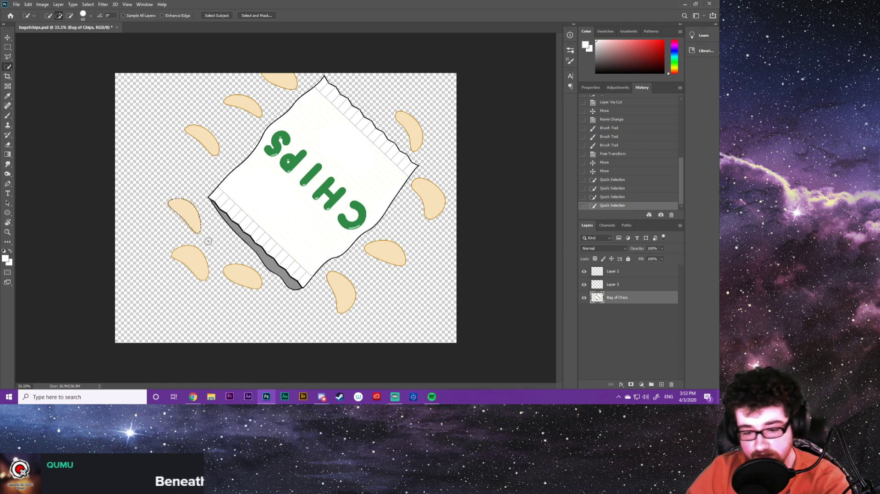
pyautogui.scroll(6, 192, 214)
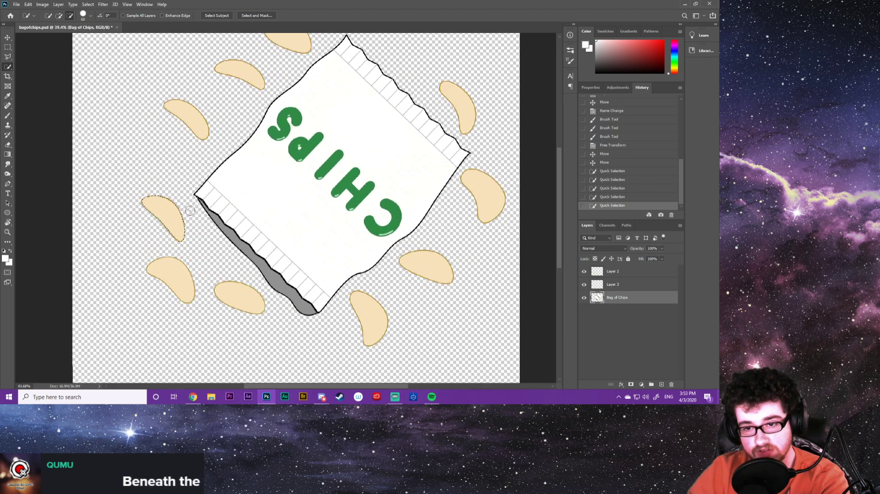
pyautogui.scroll(2, 191, 211)
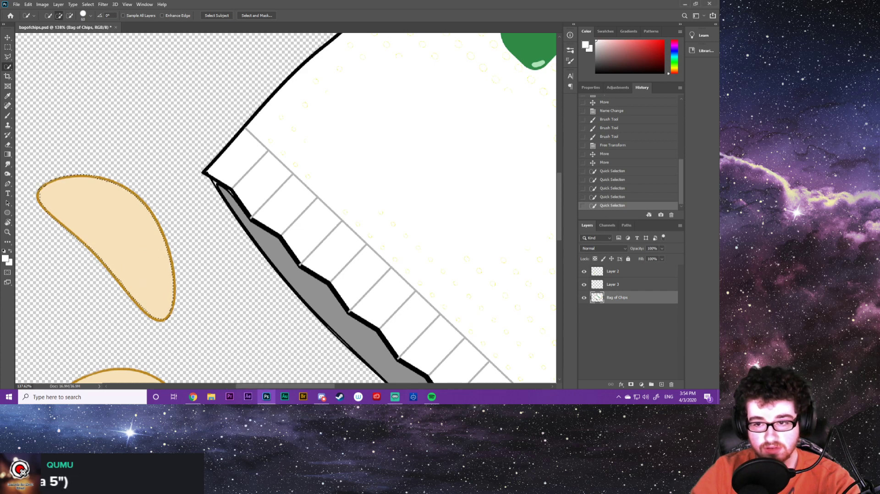
pyautogui.moveTo(48, 200); pyautogui.dragTo(41, 197)
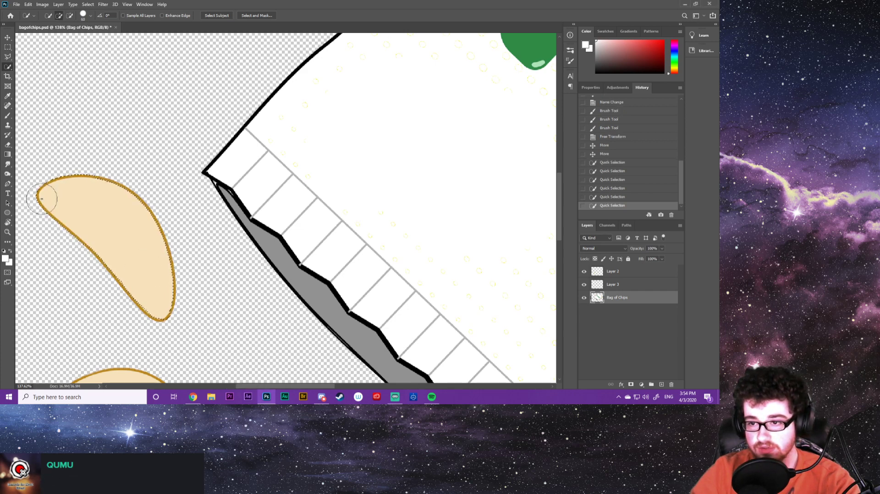
pyautogui.moveTo(130, 192); pyautogui.dragTo(136, 201)
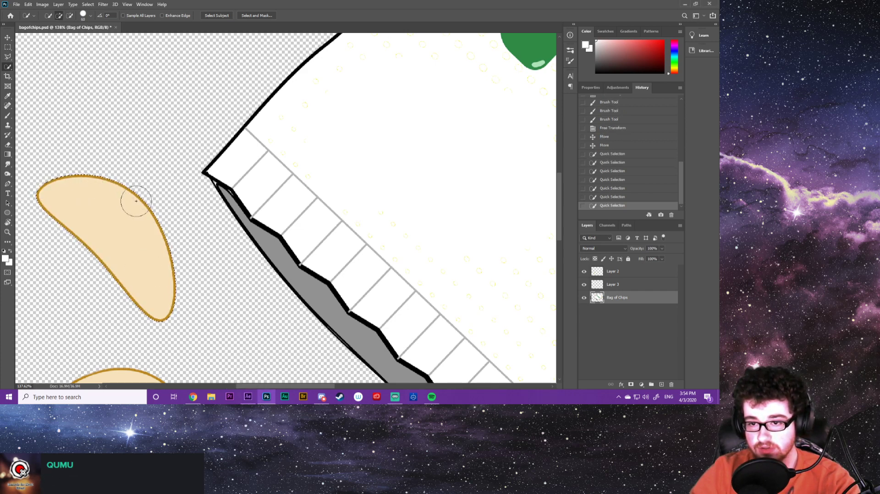
pyautogui.scroll(-5, 136, 200)
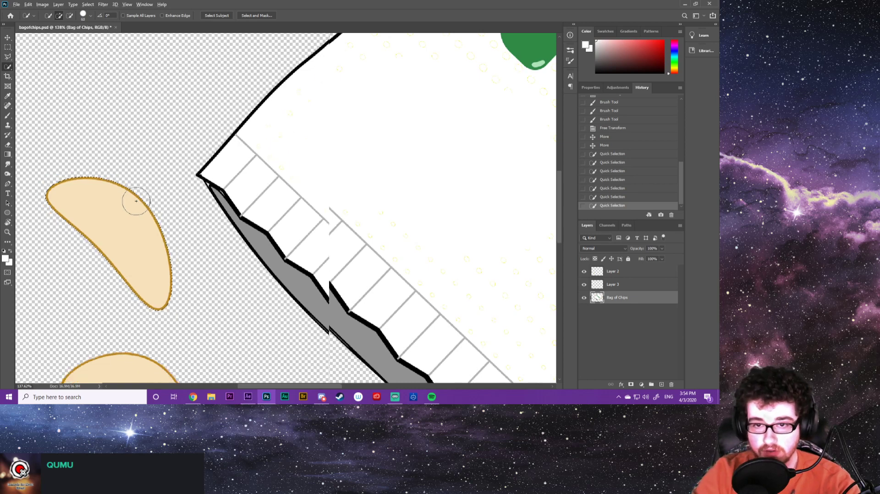
pyautogui.scroll(-2, 137, 201)
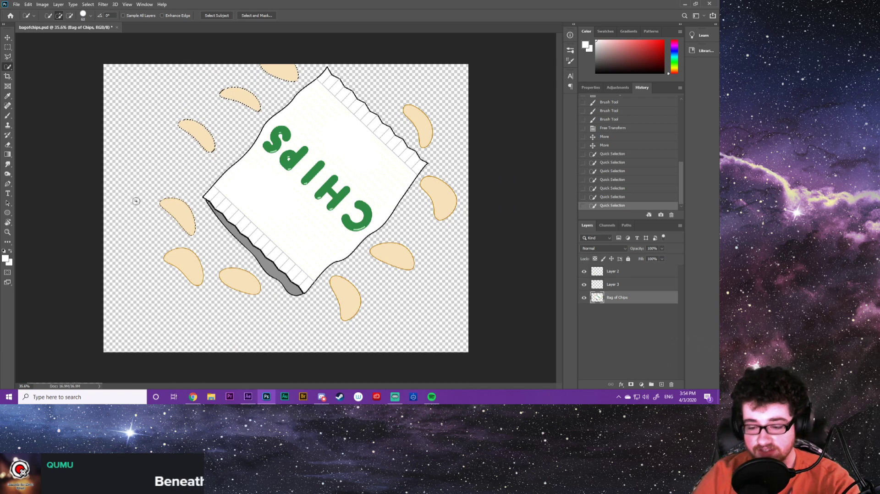
# Switch to After Effects
pyautogui.press('ctrl')
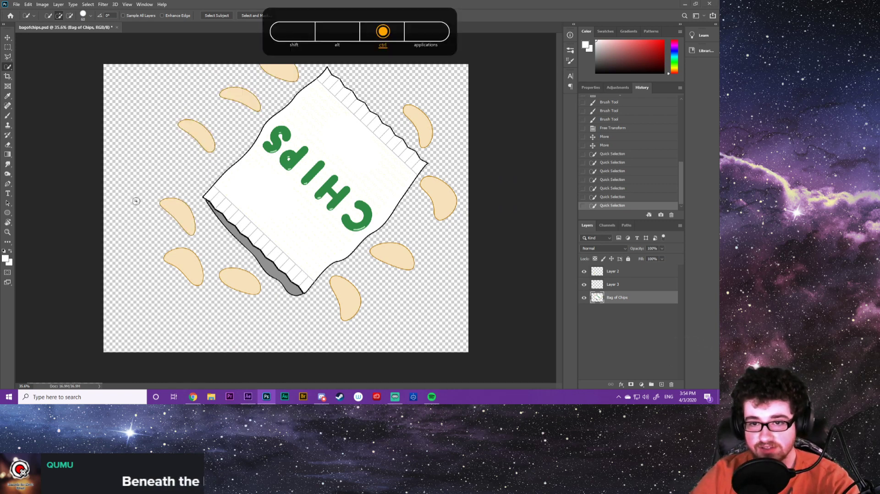
pyautogui.hotkey('alt', 'Tab')
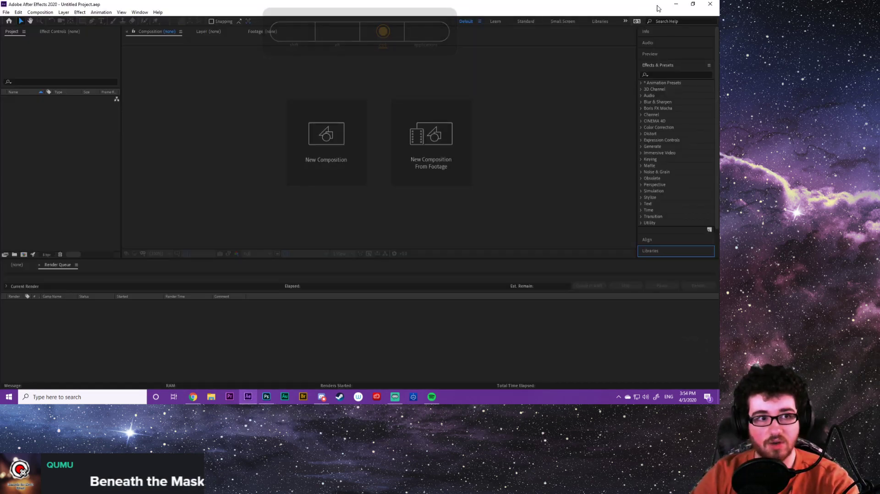
# Switch back to Photoshop and undo all the Quick Selection strokes on the Bag of Chips layer
pyautogui.hotkey('alt', 'Tab')
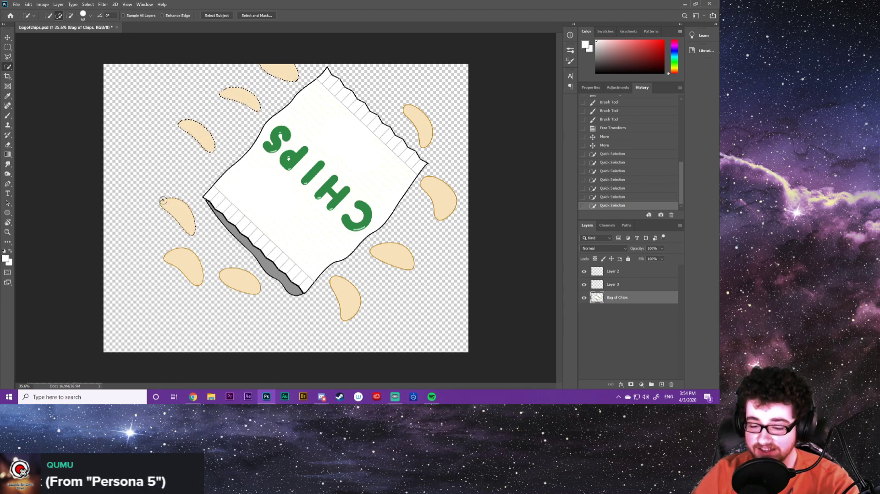
pyautogui.hotkey('ctrl', 'z')
pyautogui.hotkey('ctrl', 'z')
pyautogui.hotkey('ctrl', 'z')
pyautogui.hotkey('ctrl', 'z')
pyautogui.hotkey('ctrl', 'z')
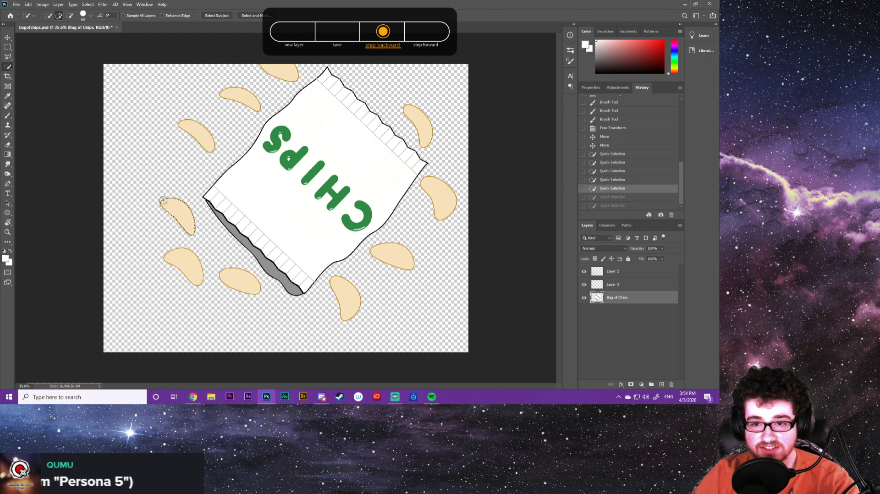
pyautogui.hotkey('ctrl', 'z')
pyautogui.hotkey('ctrl', 'z')
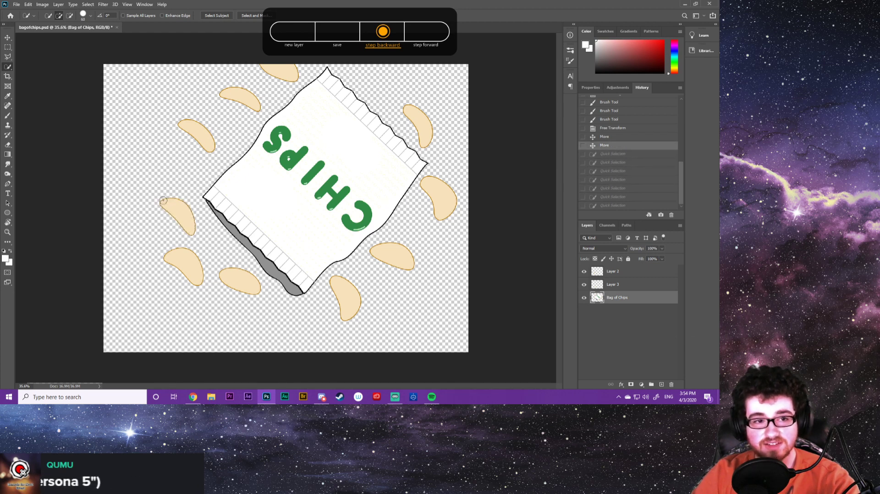
pyautogui.hotkey('ctrl', 'shift', 'z')
pyautogui.hotkey('ctrl', 'z')
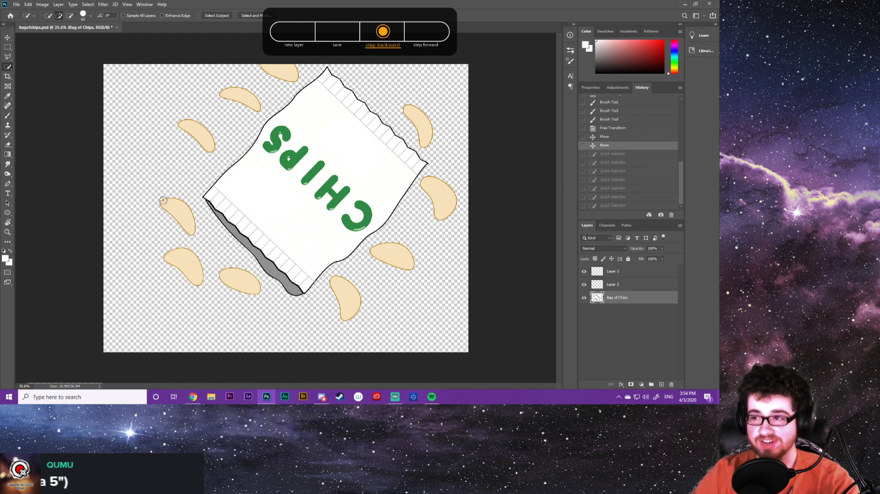
# Try to select the chip beside the bag's left corner with one Quick Selection stroke, and undo the stroke
pyautogui.scroll(6, 162, 201)
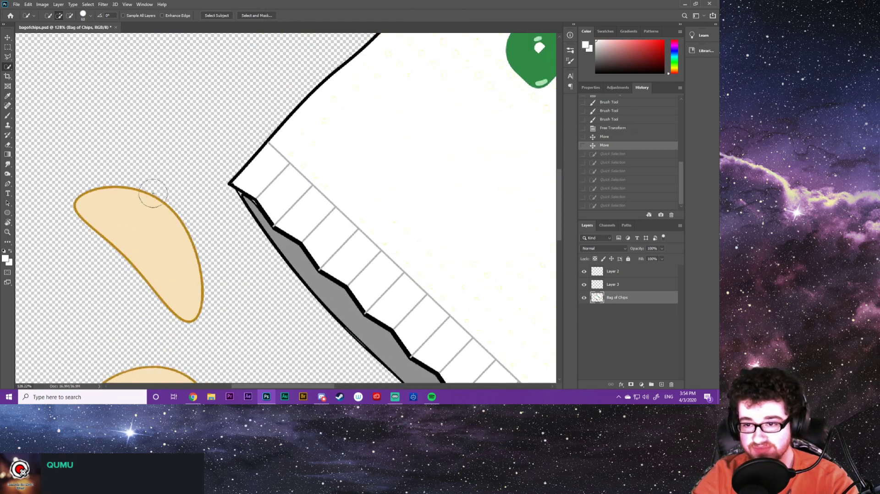
pyautogui.moveTo(86, 184)
pyautogui.mouseDown()
pyautogui.moveTo(131, 252)
pyautogui.moveTo(87, 224)
pyautogui.moveTo(94, 206)
pyautogui.mouseUp()
pyautogui.scroll(-6, 95, 207)
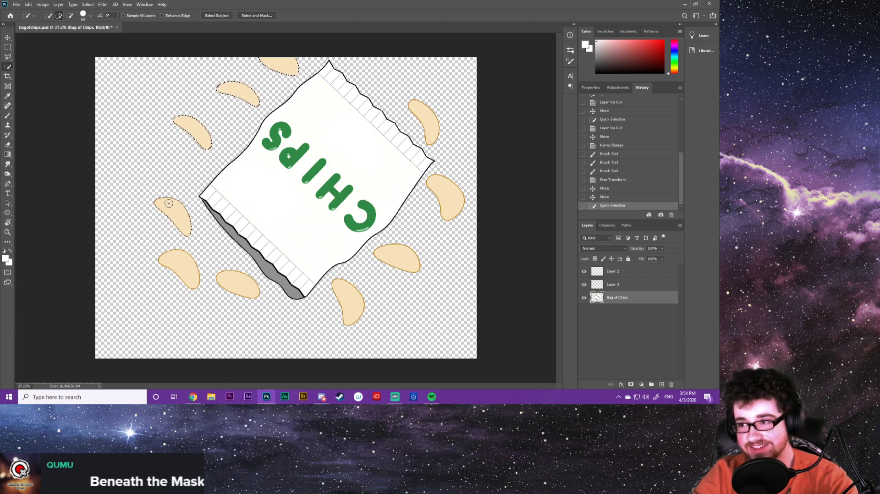
pyautogui.hotkey('ctrl', 'alt', 'z')
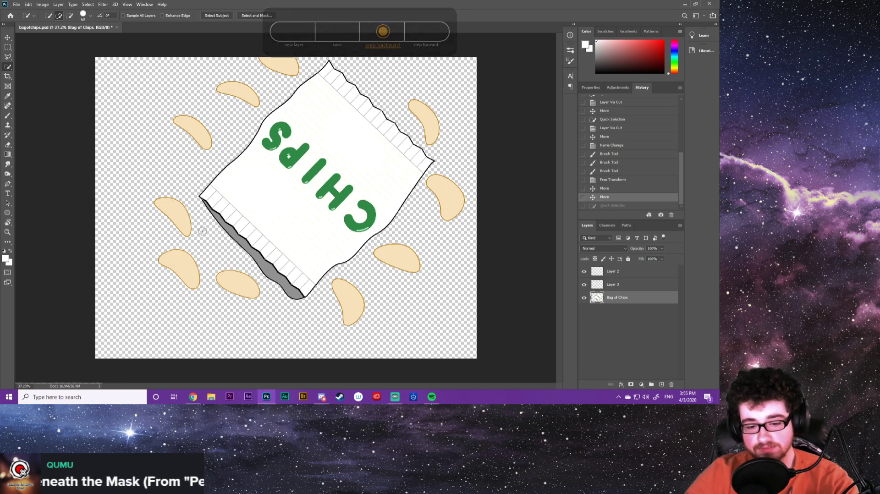
# Select the chip beside the bag's left corner using a smaller Quick Selection brush, undoing the stroke that spreads to neighbouring chips
pyautogui.press('[')
pyautogui.press('[')
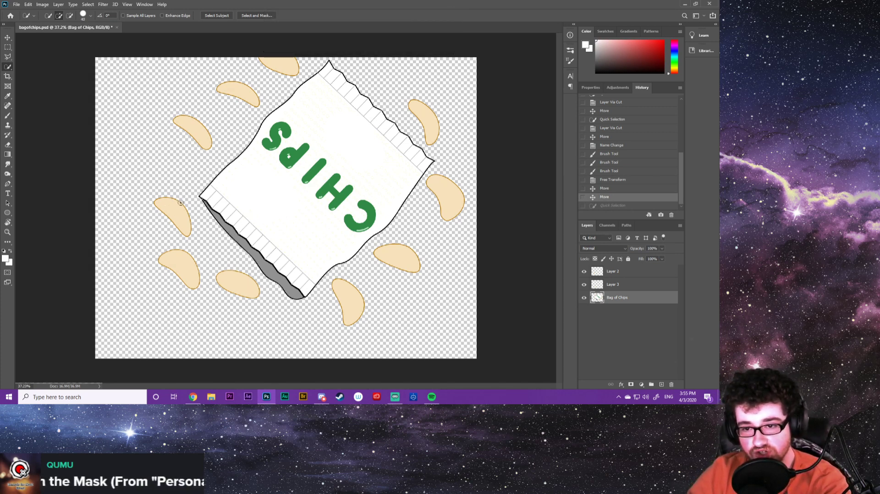
pyautogui.click(185, 213)
pyautogui.click(160, 207)
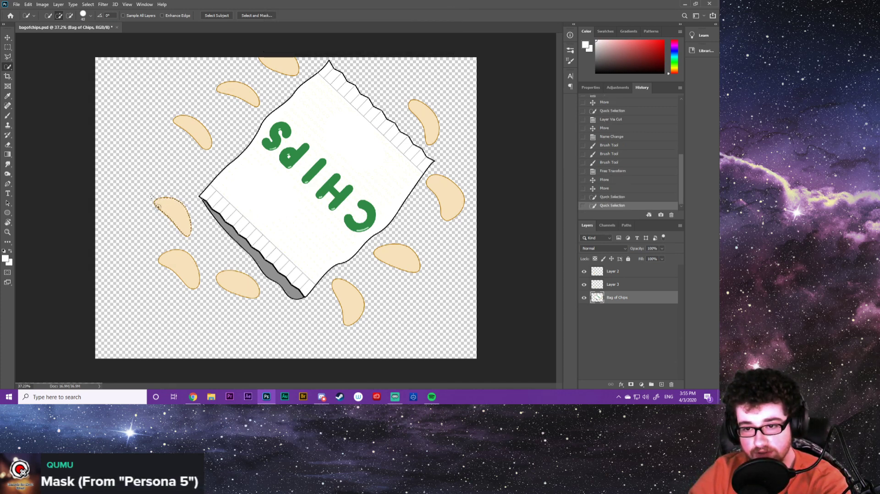
pyautogui.click(183, 221)
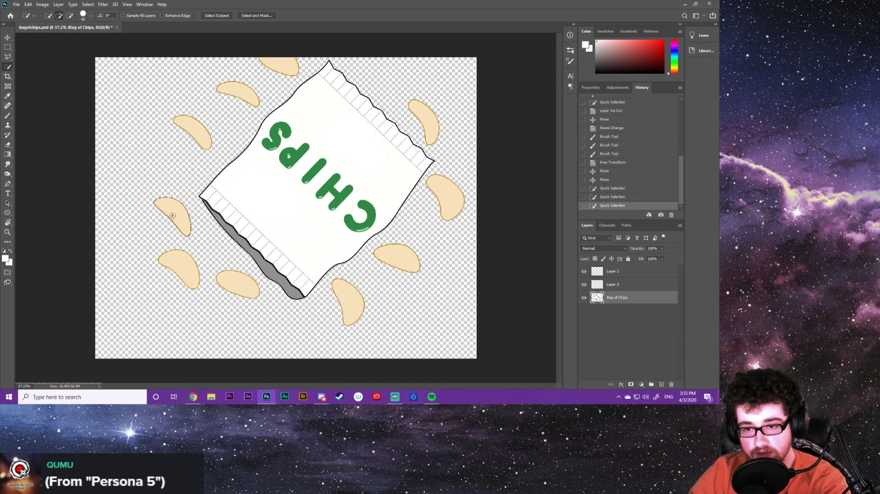
pyautogui.keyDown('alt'); pyautogui.click(172, 219); pyautogui.keyUp('alt')
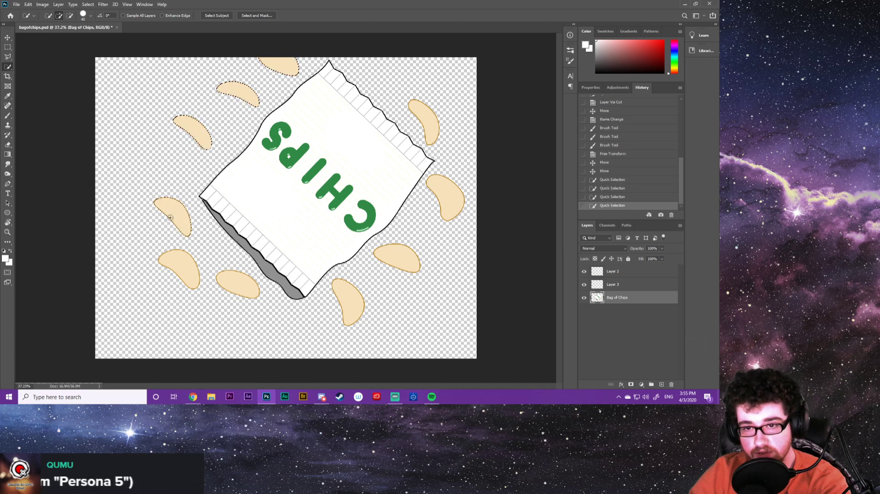
pyautogui.press(']')
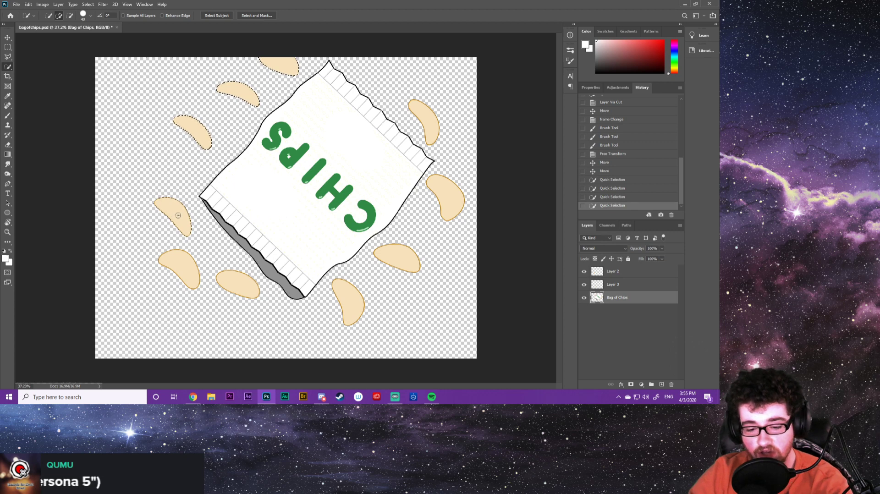
pyautogui.hotkey('ctrl', 'alt', 'z')
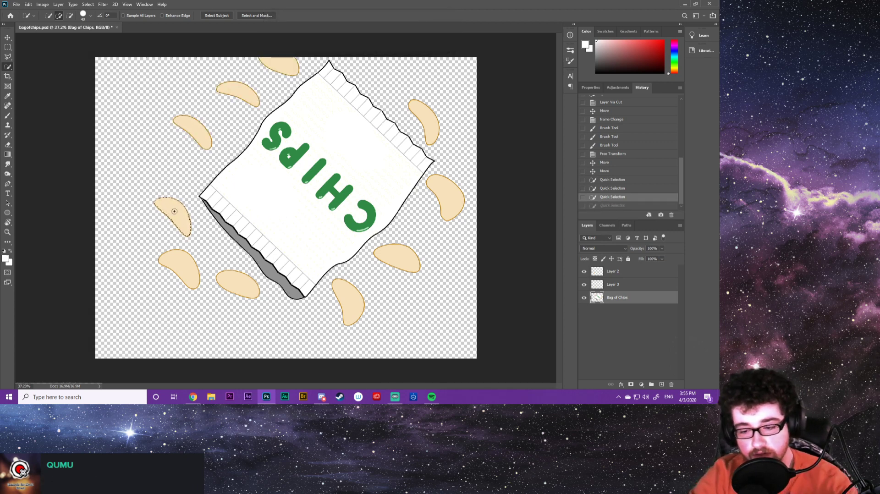
# Extend the Quick Selection over the chip's brown outline all the way around its edge
pyautogui.scroll(10, 174, 211)
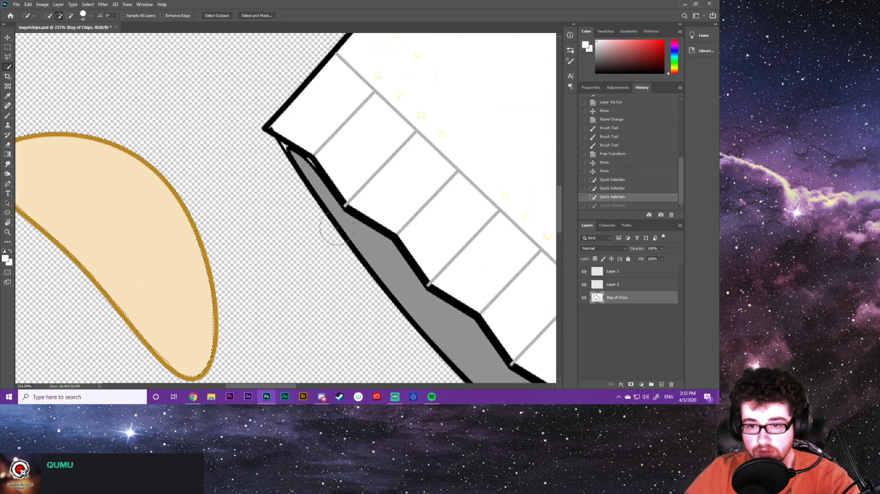
pyautogui.moveTo(192, 234)
pyautogui.mouseDown()
pyautogui.moveTo(213, 316)
pyautogui.moveTo(212, 365)
pyautogui.moveTo(183, 371)
pyautogui.mouseUp()
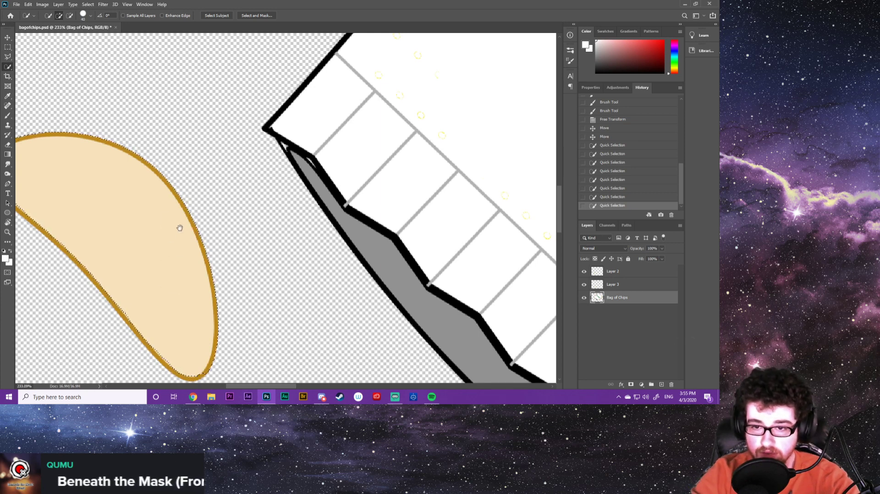
pyautogui.moveTo(181, 228)
pyautogui.mouseDown()
pyautogui.moveTo(243, 205)
pyautogui.moveTo(277, 169)
pyautogui.mouseUp()
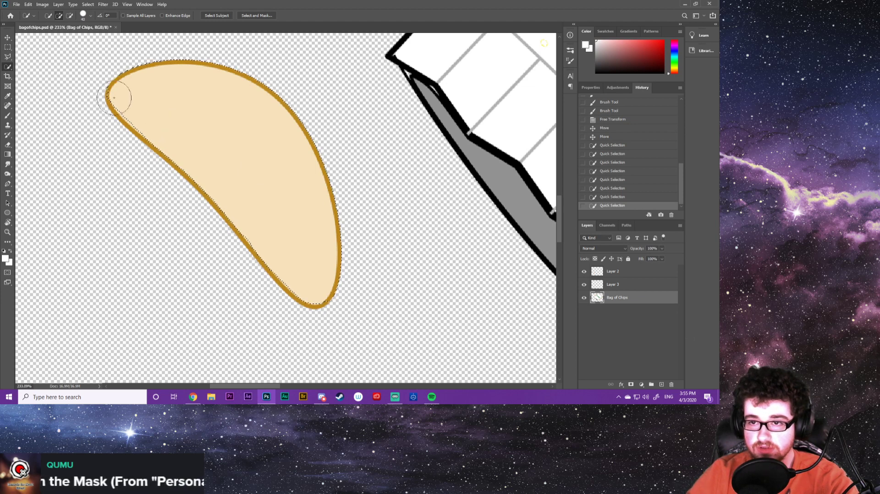
pyautogui.click(110, 121)
pyautogui.moveTo(110, 122)
pyautogui.mouseDown()
pyautogui.moveTo(112, 133)
pyautogui.moveTo(252, 216)
pyautogui.mouseUp()
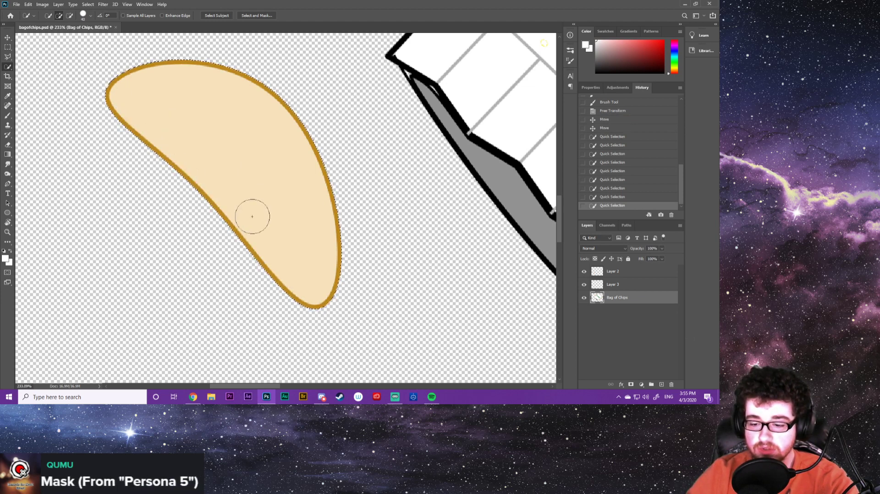
# Subtract the other chips along the bag's upper-left side from the selection, keeping only the chip beside the bag's left corner
pyautogui.scroll(-1, 252, 217)
pyautogui.scroll(-7, 252, 216)
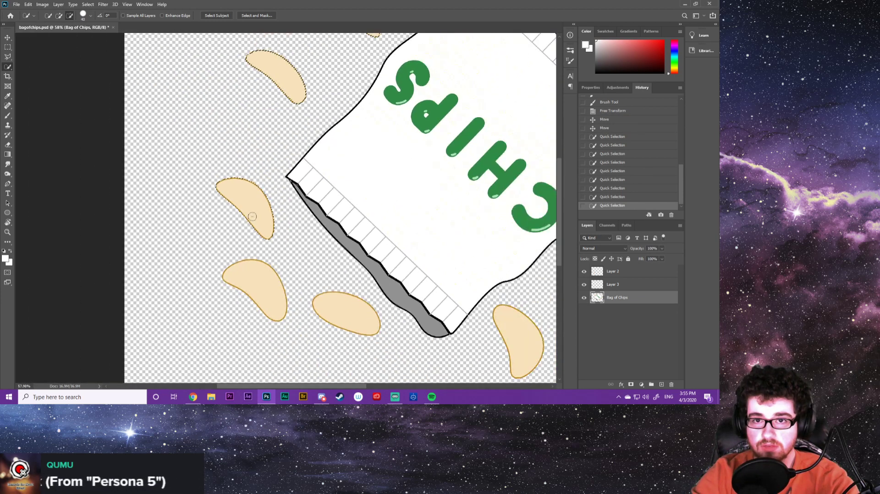
pyautogui.scroll(-1, 252, 216)
pyautogui.scroll(-1, 252, 216)
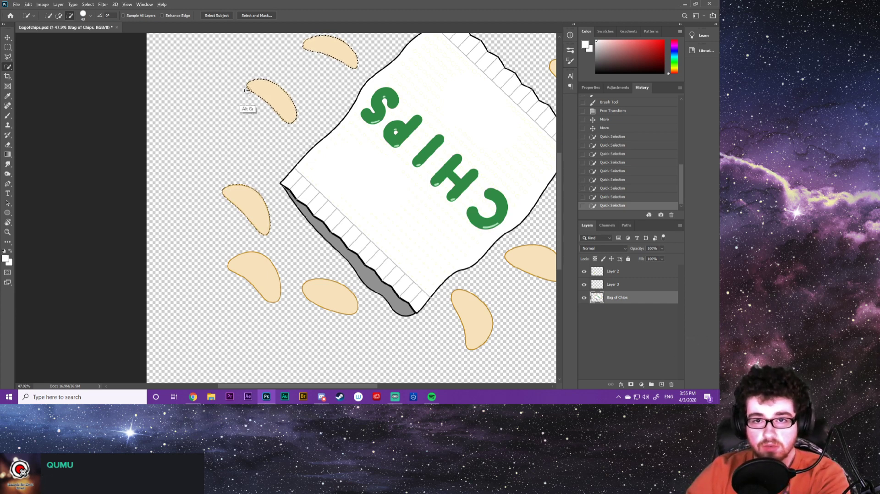
pyautogui.keyDown('alt'); pyautogui.click(275, 105); pyautogui.keyUp('alt')
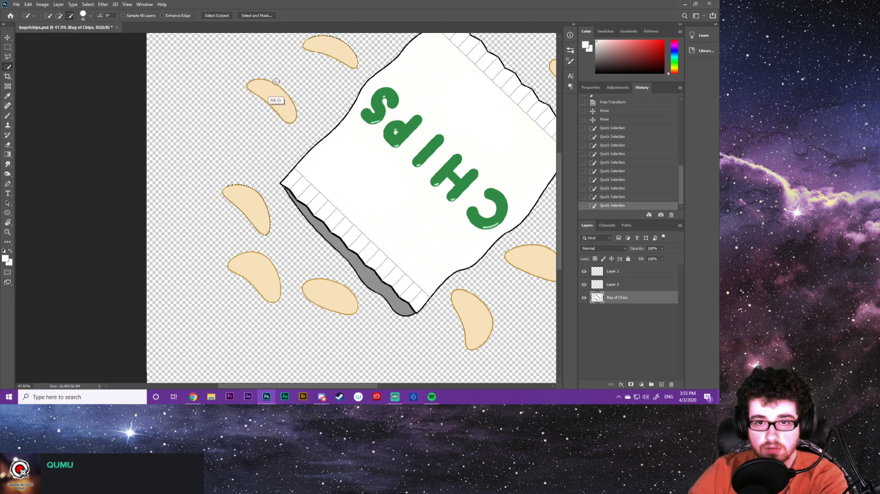
pyautogui.keyDown('alt'); pyautogui.click(286, 114); pyautogui.keyUp('alt')
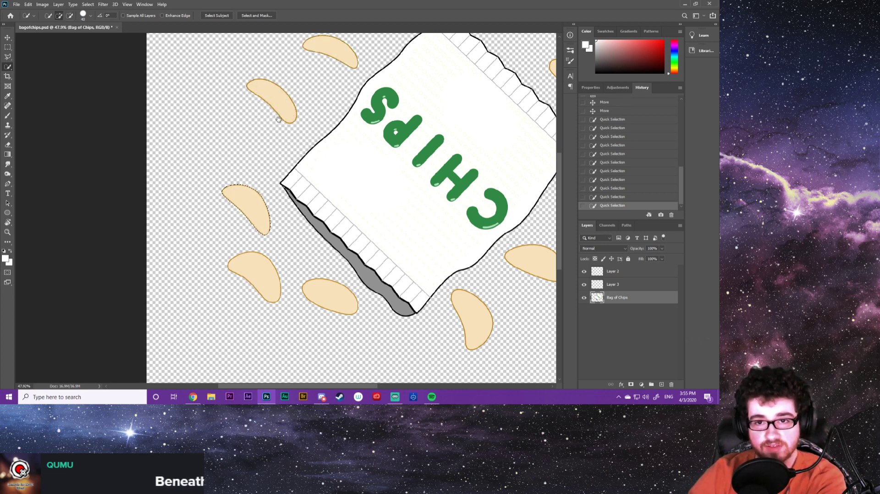
pyautogui.moveTo(278, 118); pyautogui.dragTo(259, 175)
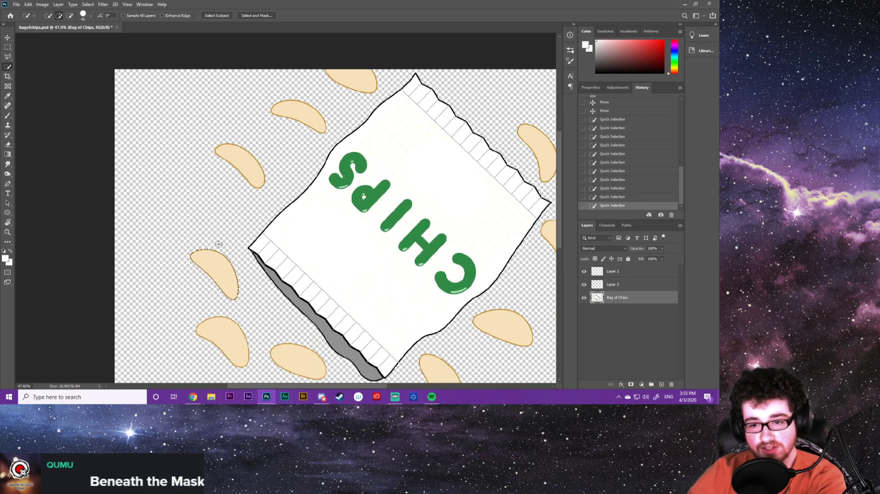
# Try to cut the selected chip onto its own layer and reposition it with Move and Free Transform, and undo the move and cut
pyautogui.rightClick(221, 270)
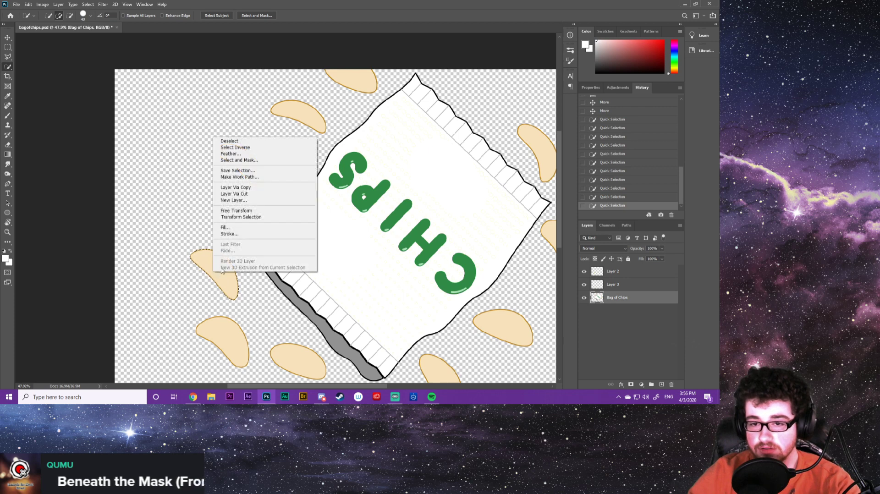
pyautogui.click(235, 194)
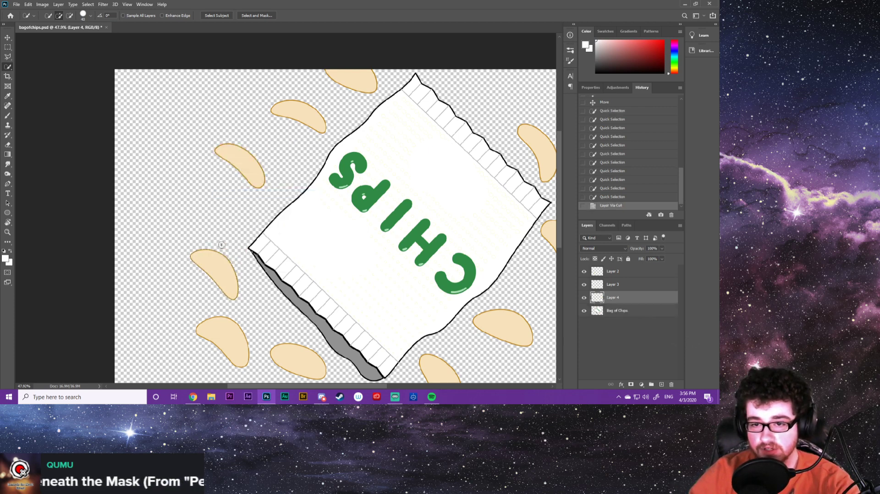
pyautogui.press('v')
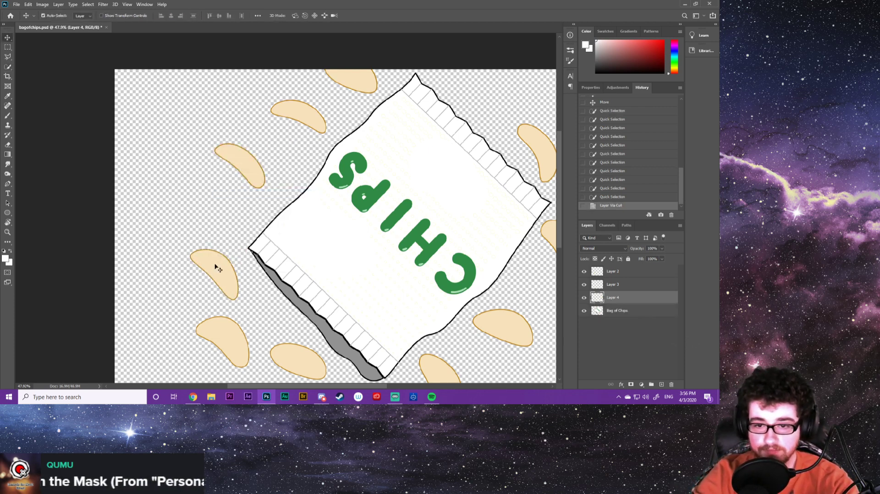
pyautogui.moveTo(217, 268); pyautogui.dragTo(235, 285)
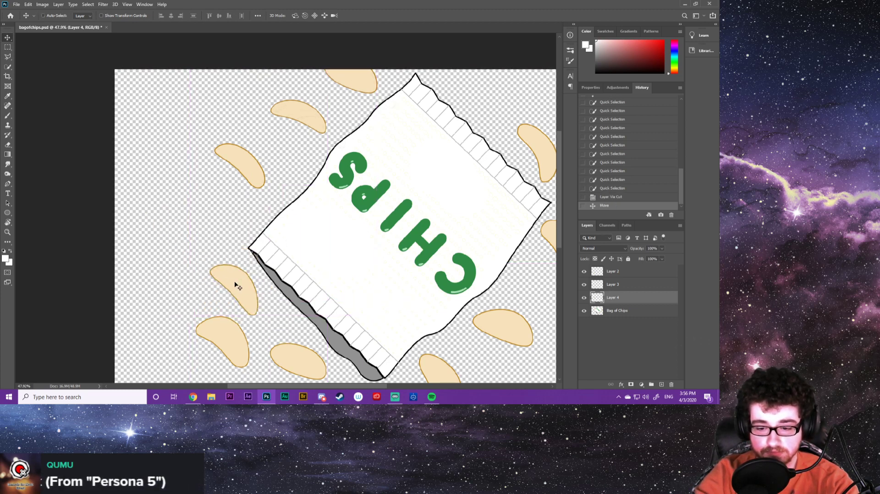
pyautogui.hotkey('ctrl', 't')
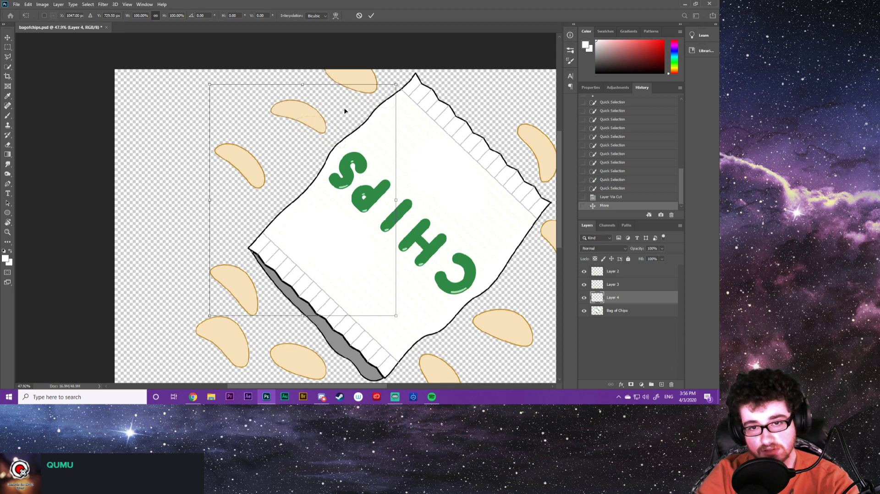
pyautogui.moveTo(329, 200); pyautogui.dragTo(306, 187)
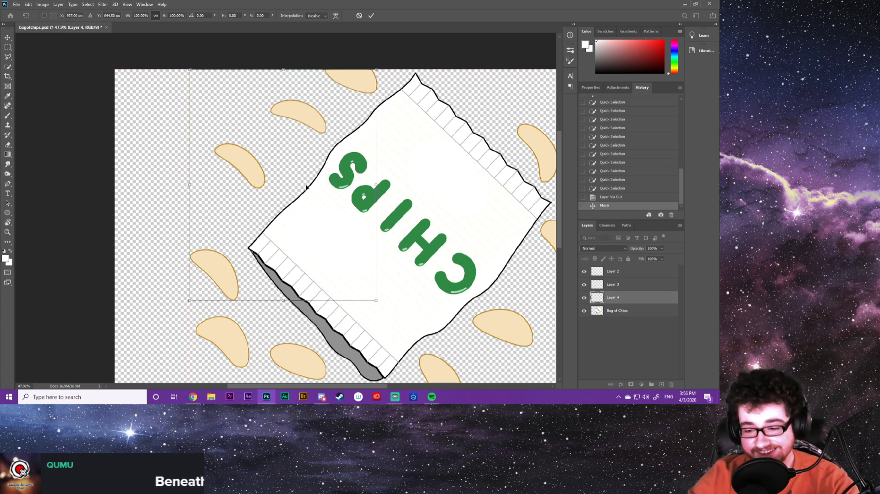
pyautogui.press('Escape')
pyautogui.hotkey('ctrl', 'z')
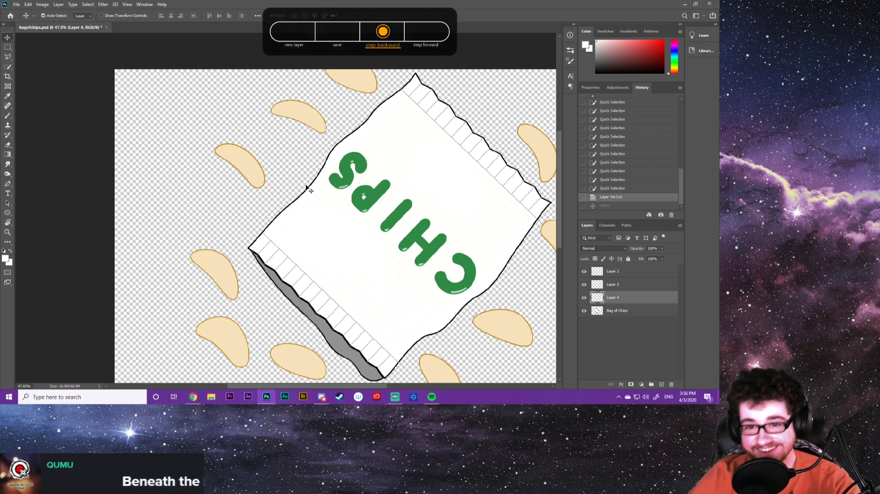
pyautogui.hotkey('ctrl', 'z')
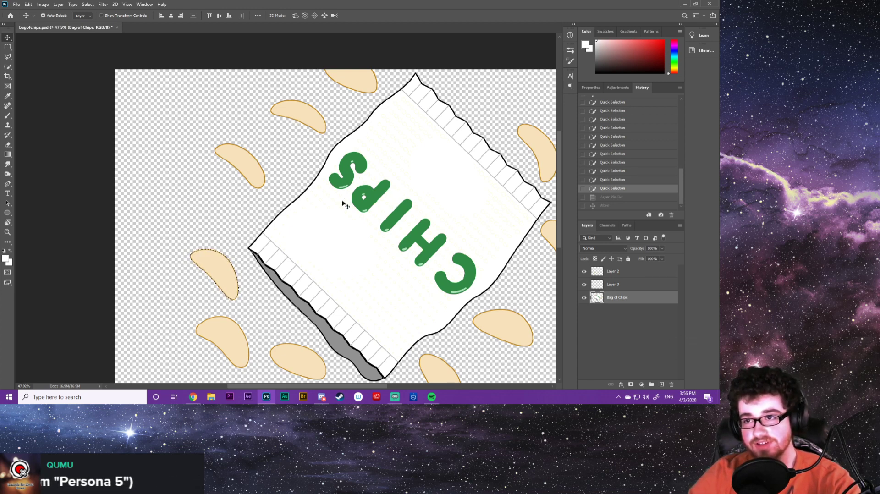
# Subtract the stray selection around the two uppermost chips, and cut the chip beside the bag's left corner onto its own layer
pyautogui.press('w')
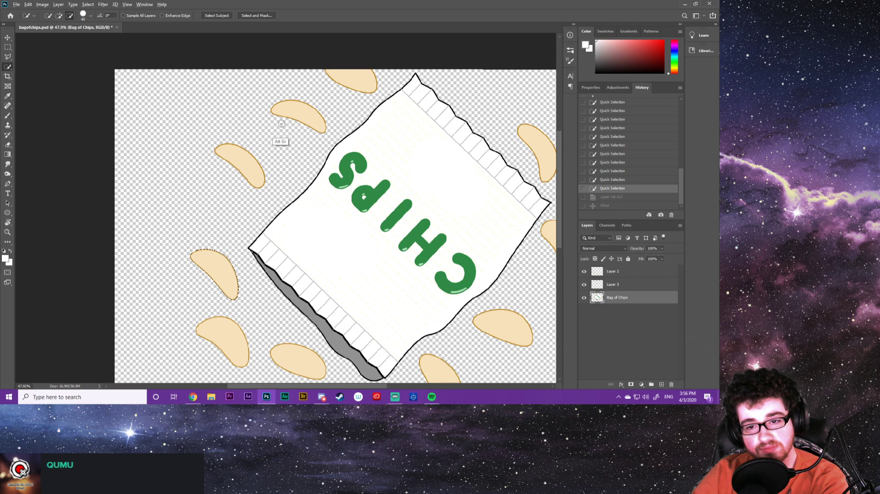
pyautogui.keyDown('alt'); pyautogui.click(324, 110); pyautogui.keyUp('alt')
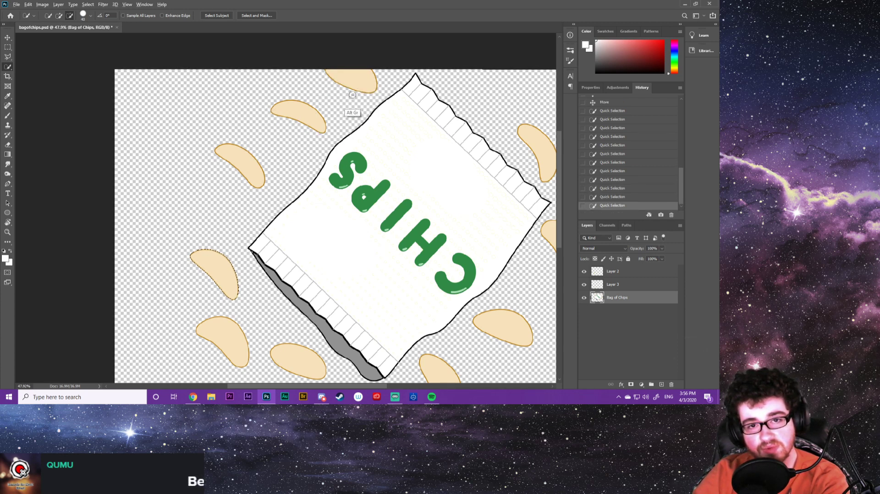
pyautogui.keyDown('alt'); pyautogui.click(374, 90); pyautogui.keyUp('alt')
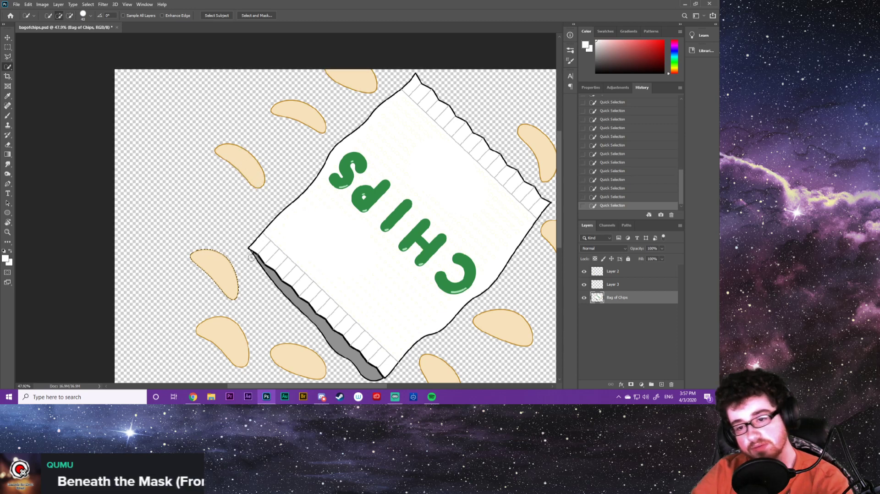
pyautogui.rightClick(220, 137)
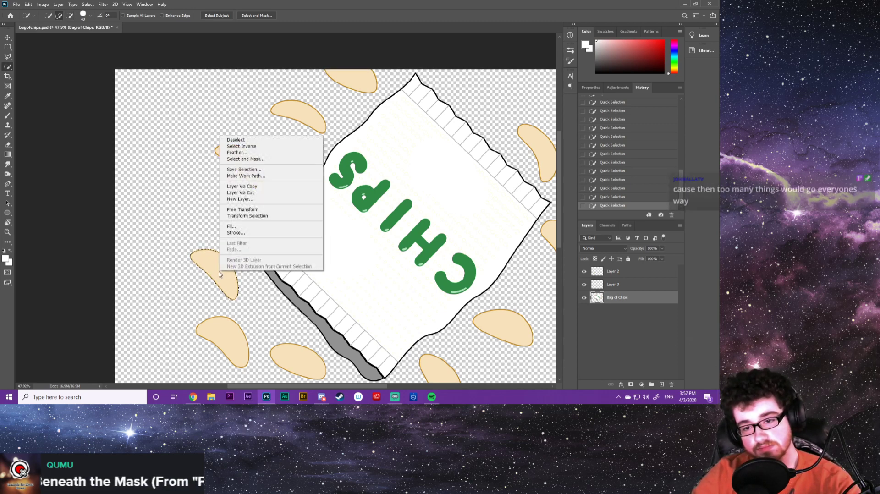
pyautogui.click(234, 193)
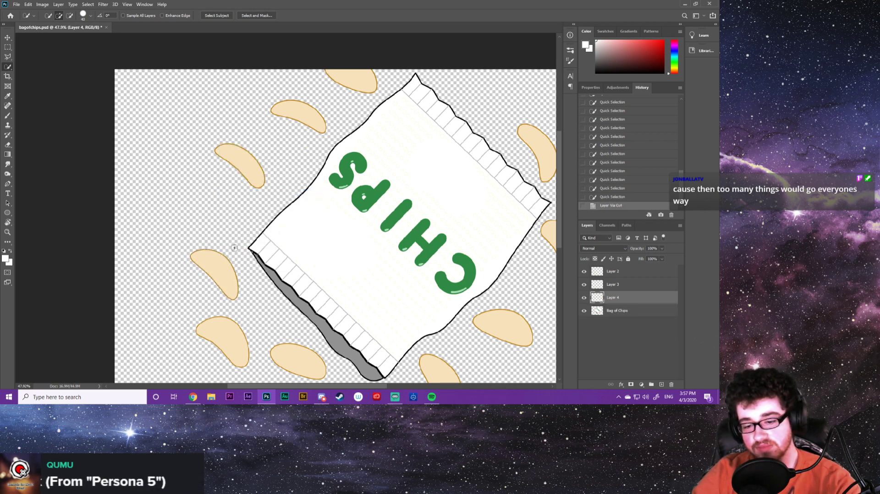
# Move the cut-out chip from beside the bag's left corner down to the grey opening and rotate it about 70° counterclockwise with Free Transform
pyautogui.press('v')
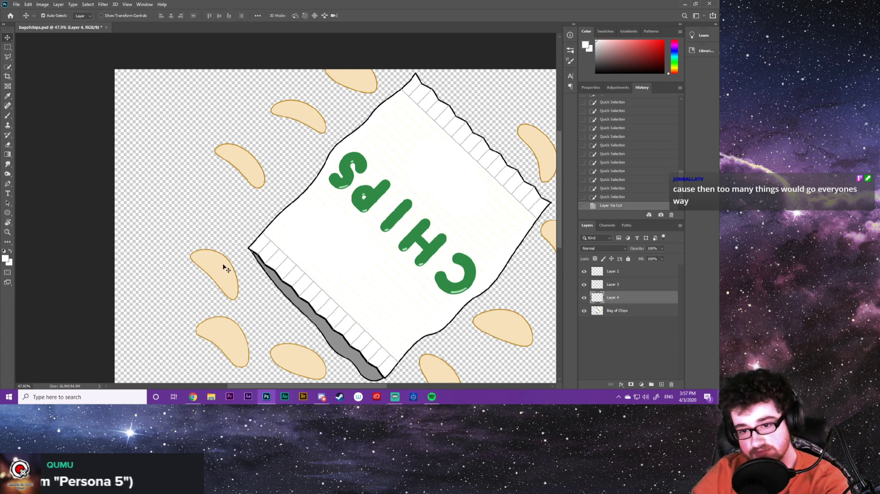
pyautogui.moveTo(230, 272); pyautogui.dragTo(250, 297)
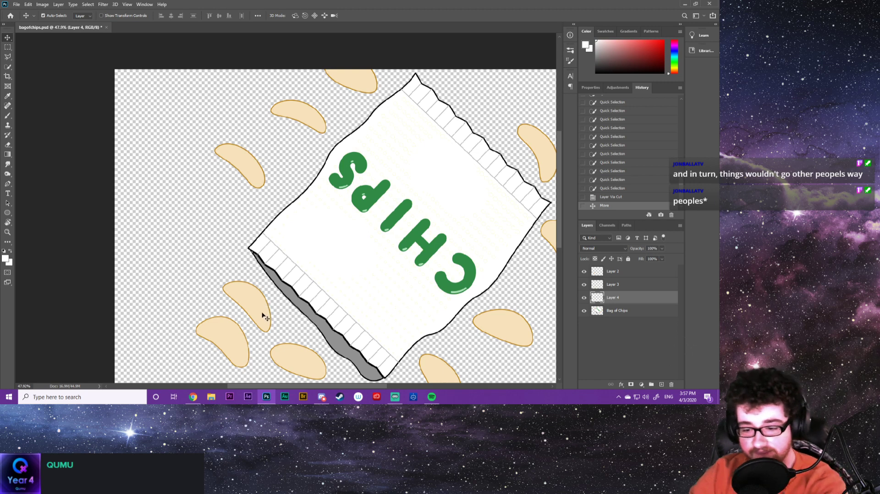
pyautogui.hotkey('ctrl', 't')
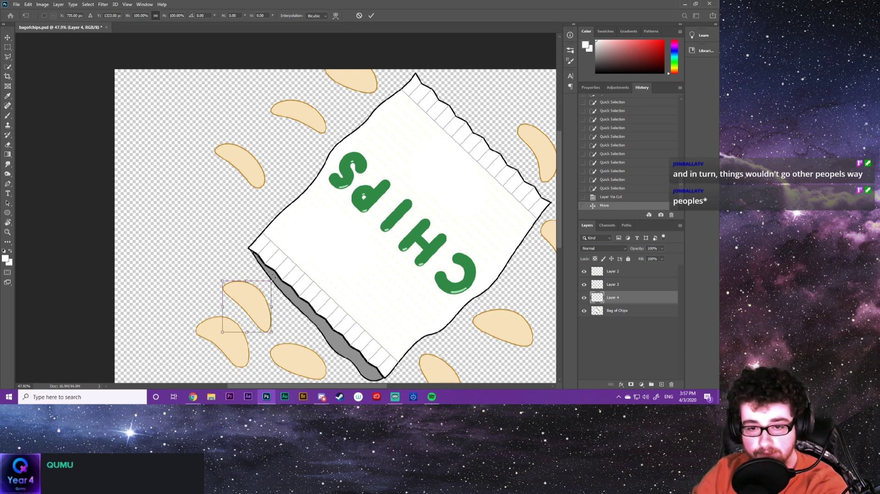
pyautogui.moveTo(273, 275); pyautogui.dragTo(232, 259)
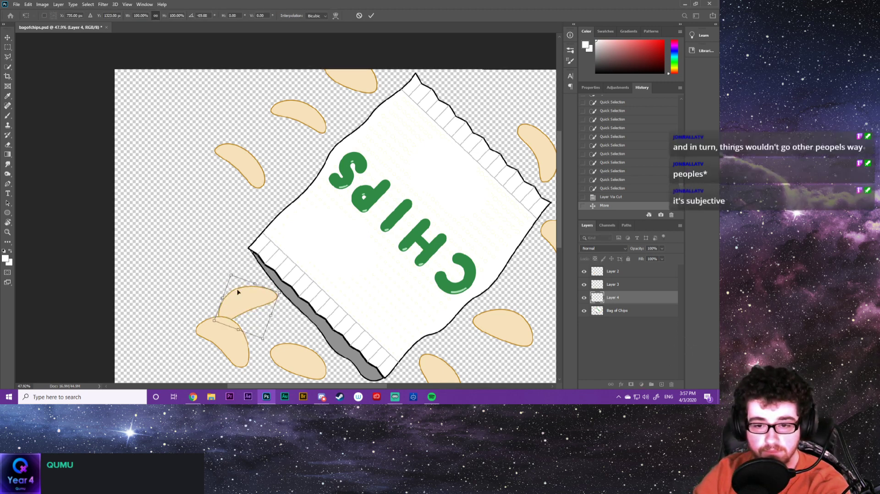
pyautogui.moveTo(245, 305); pyautogui.dragTo(253, 299)
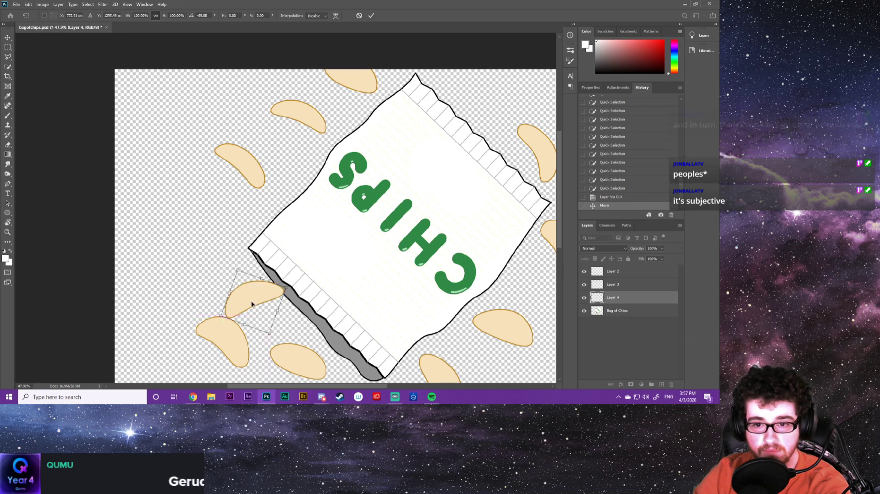
pyautogui.press('Return')
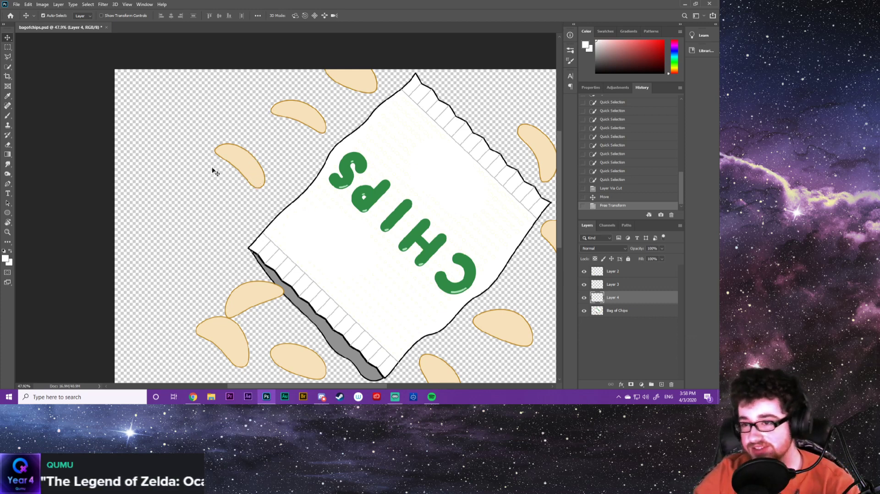
# Quick-select the next chip up along the bag's upper-left side on the Bag of Chips layer
pyautogui.click(8, 69)
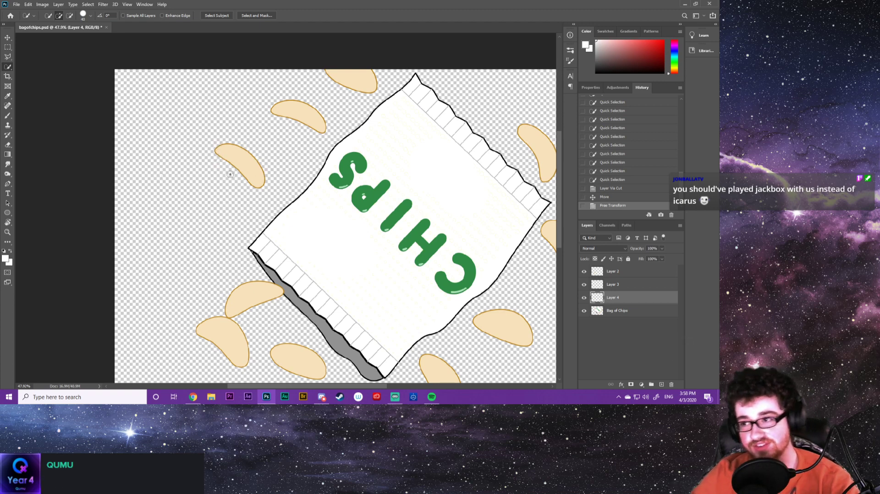
pyautogui.moveTo(210, 146)
pyautogui.mouseDown()
pyautogui.moveTo(227, 163)
pyautogui.moveTo(227, 150)
pyautogui.moveTo(236, 154)
pyautogui.moveTo(230, 143)
pyautogui.moveTo(223, 151)
pyautogui.moveTo(243, 151)
pyautogui.moveTo(253, 164)
pyautogui.moveTo(245, 150)
pyautogui.moveTo(249, 186)
pyautogui.mouseUp()
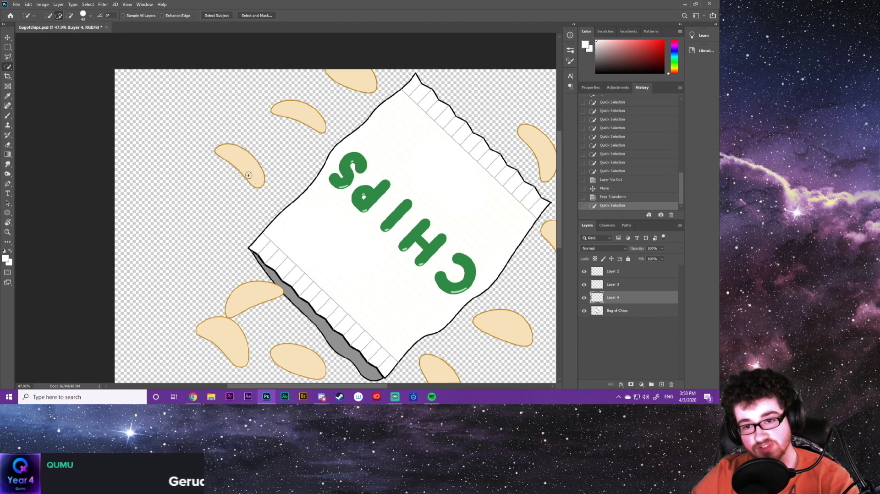
pyautogui.click(631, 313)
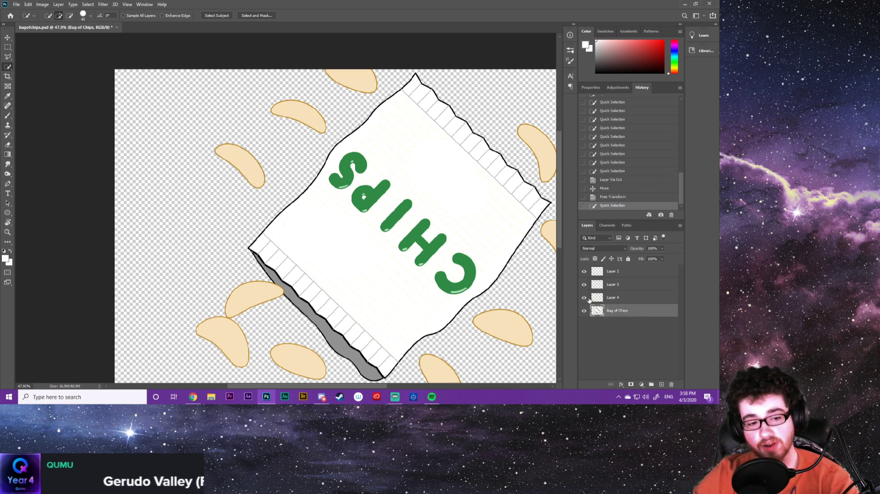
pyautogui.click(225, 158)
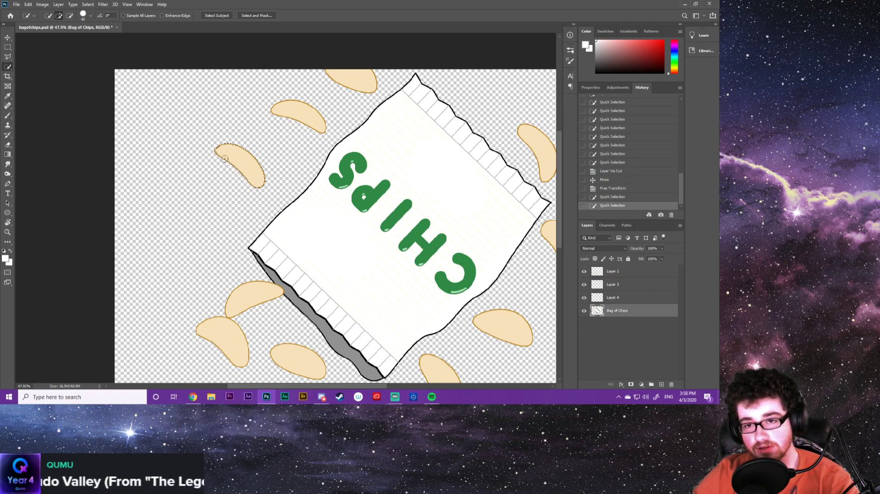
pyautogui.click(219, 156)
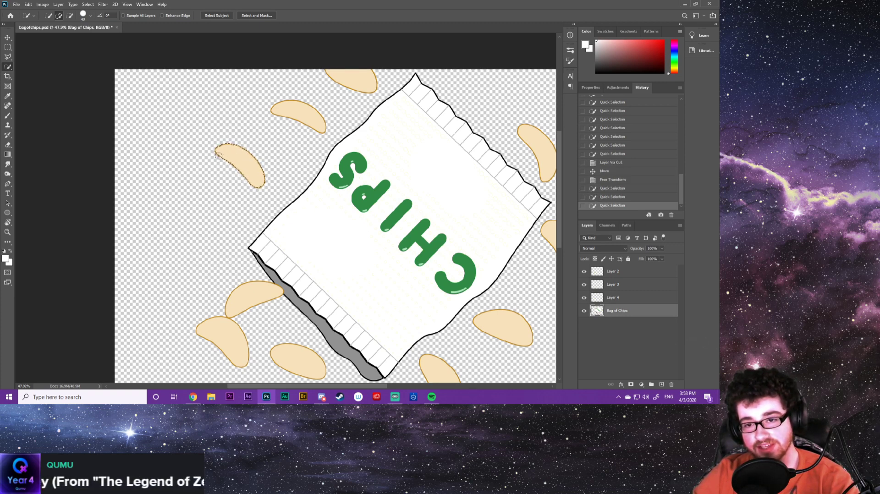
pyautogui.click(220, 159)
pyautogui.click(222, 163)
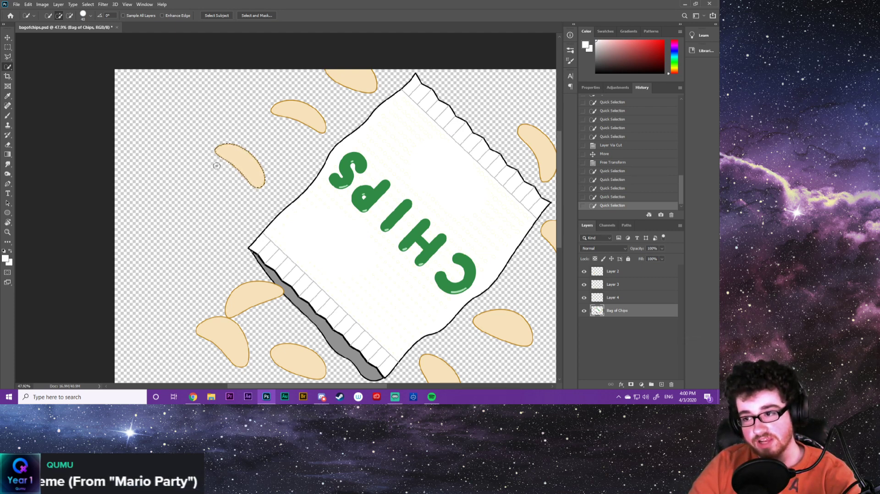
# Extend the selection over the chip's brown outline around its edge and cut the chip onto its own layer with Layer Via Cut
pyautogui.scroll(2, 220, 160)
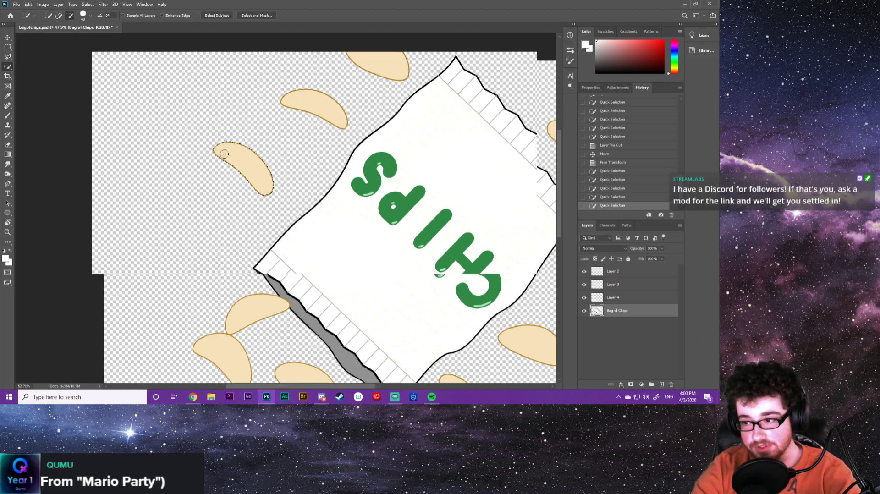
pyautogui.scroll(2, 224, 155)
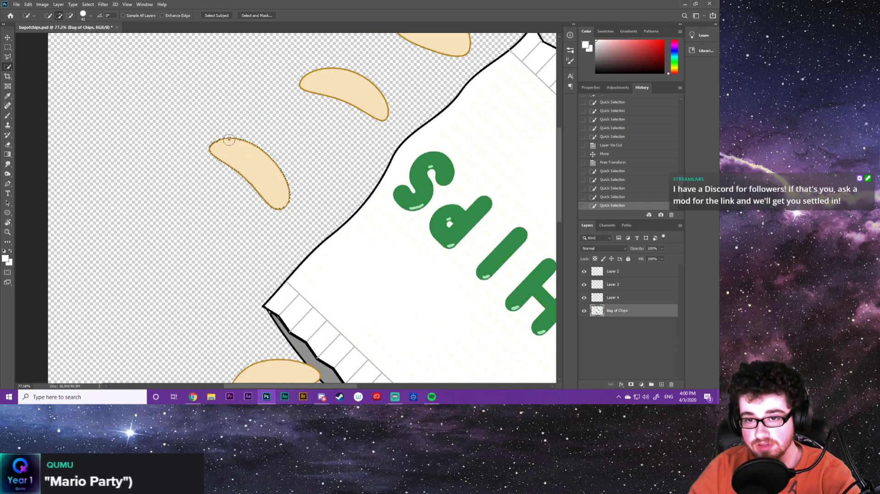
pyautogui.moveTo(224, 144); pyautogui.dragTo(228, 175)
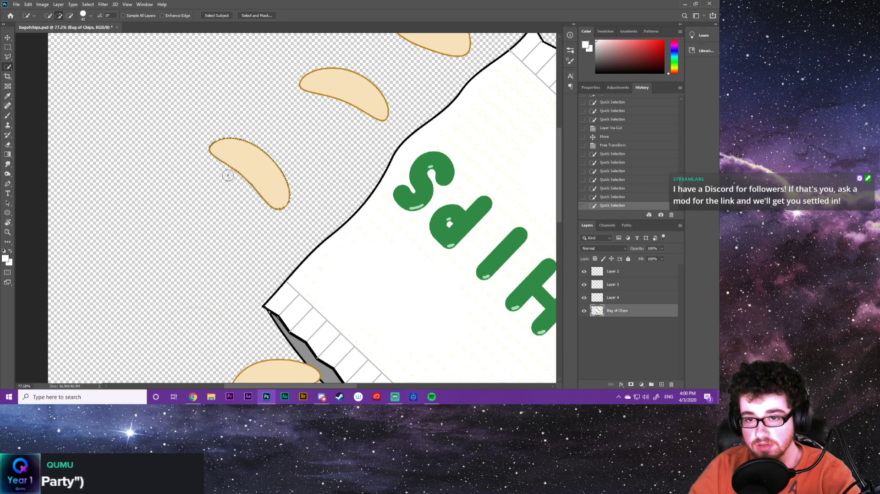
pyautogui.click(275, 209)
pyautogui.click(284, 195)
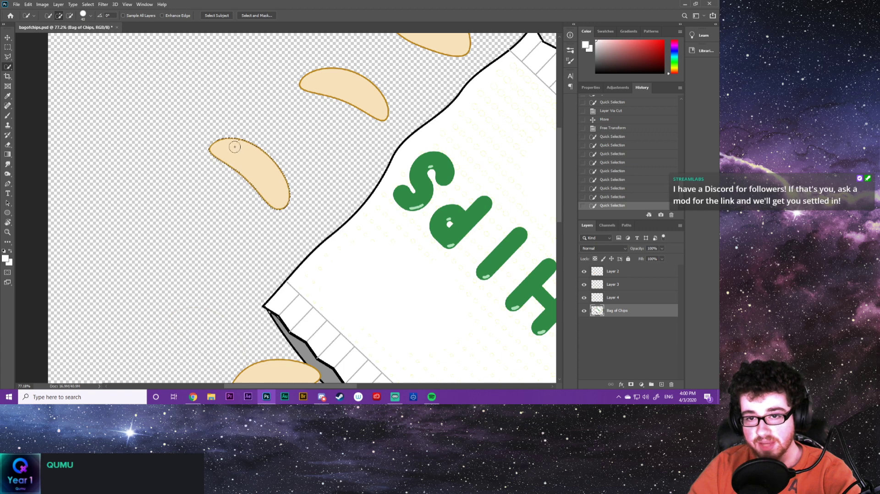
pyautogui.click(280, 210)
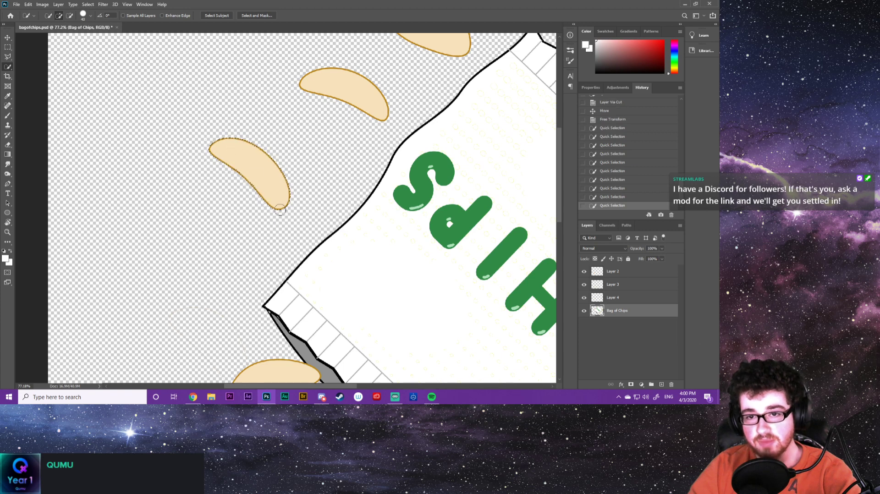
pyautogui.click(253, 187)
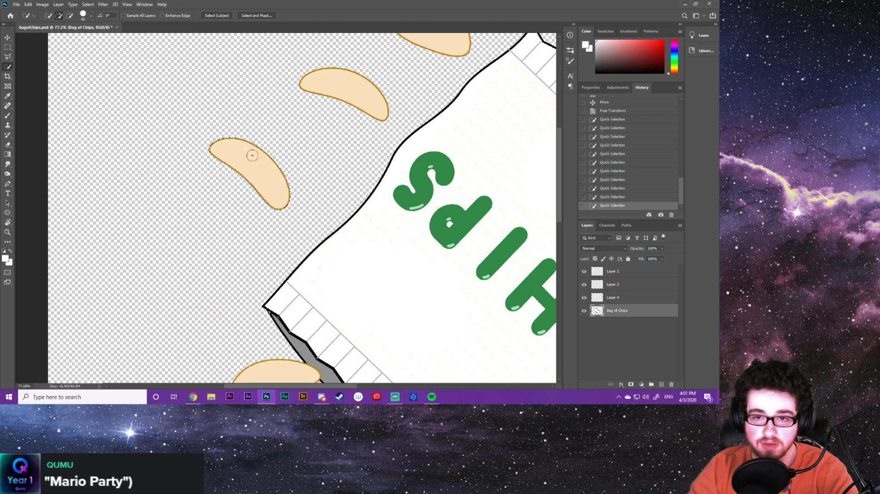
pyautogui.moveTo(250, 144); pyautogui.dragTo(250, 160)
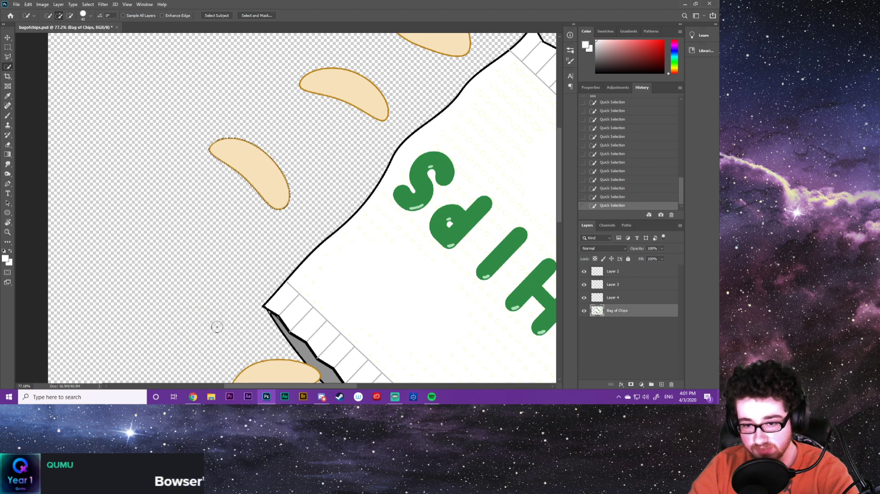
pyautogui.rightClick(254, 170)
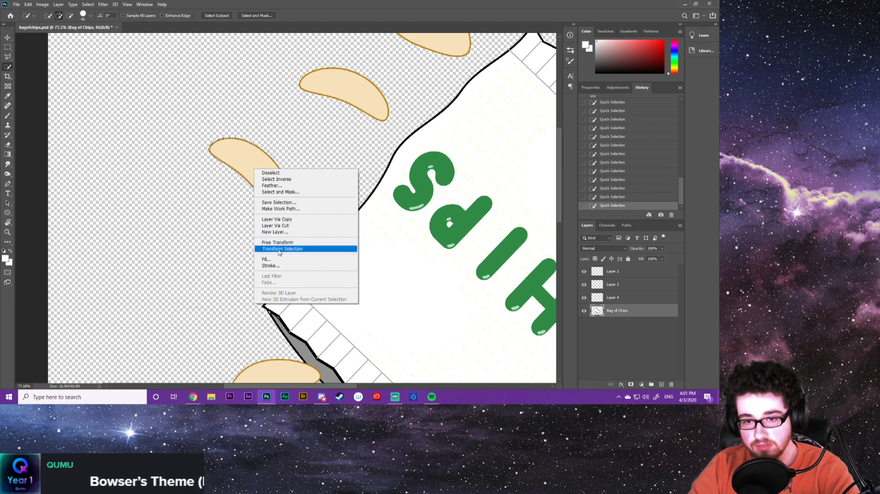
pyautogui.click(275, 226)
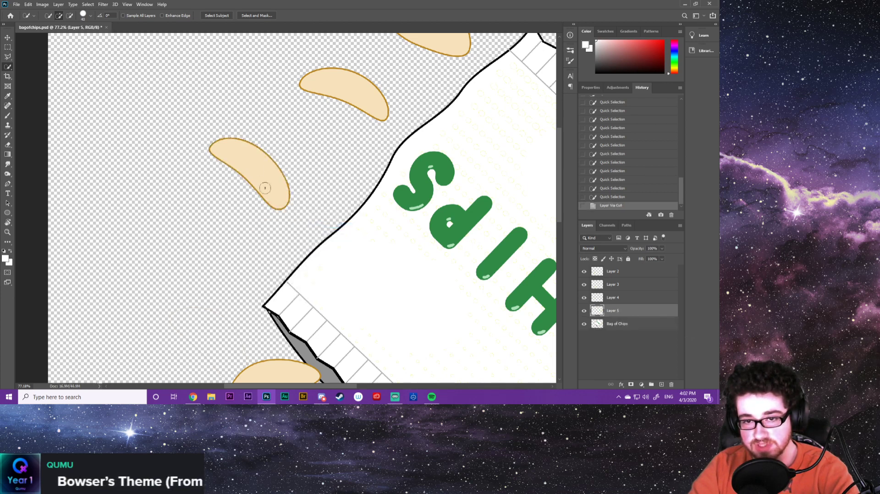
# Move the newly cut chip down among the three chips below the bag's left corner and rotate it to stand nearly upright between them
pyautogui.press('v')
pyautogui.moveTo(256, 163)
pyautogui.mouseDown()
pyautogui.moveTo(226, 233)
pyautogui.moveTo(241, 203)
pyautogui.moveTo(271, 198)
pyautogui.moveTo(225, 209)
pyautogui.moveTo(216, 246)
pyautogui.mouseUp()
pyautogui.hotkey('ctrl', '0')
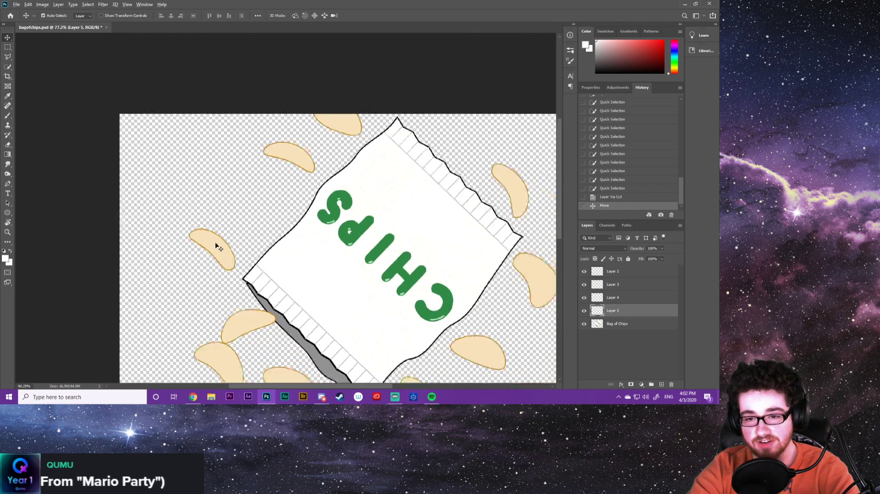
pyautogui.moveTo(173, 167); pyautogui.dragTo(198, 215)
pyautogui.hotkey('ctrl', 't')
pyautogui.moveTo(200, 267); pyautogui.dragTo(206, 260)
pyautogui.moveTo(207, 229); pyautogui.dragTo(199, 262)
pyautogui.press('Return')
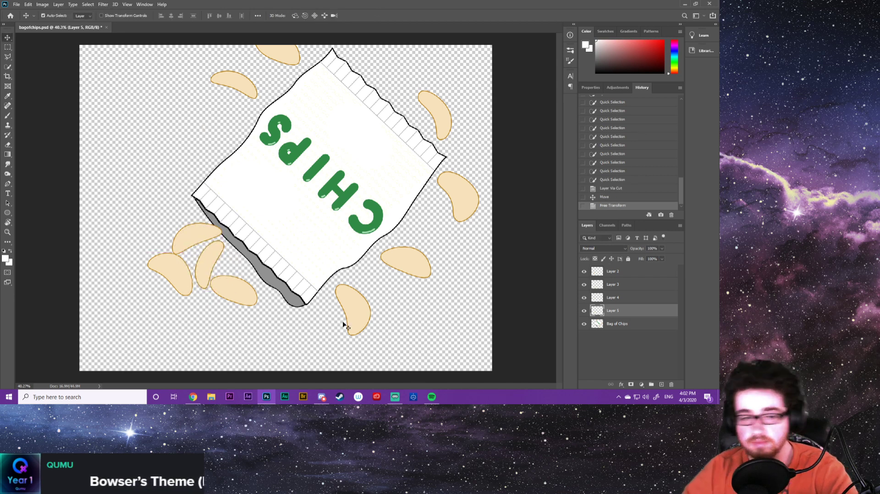
# Activate the Bag of Chips layer for Quick Selection and save the document
pyautogui.press('w')
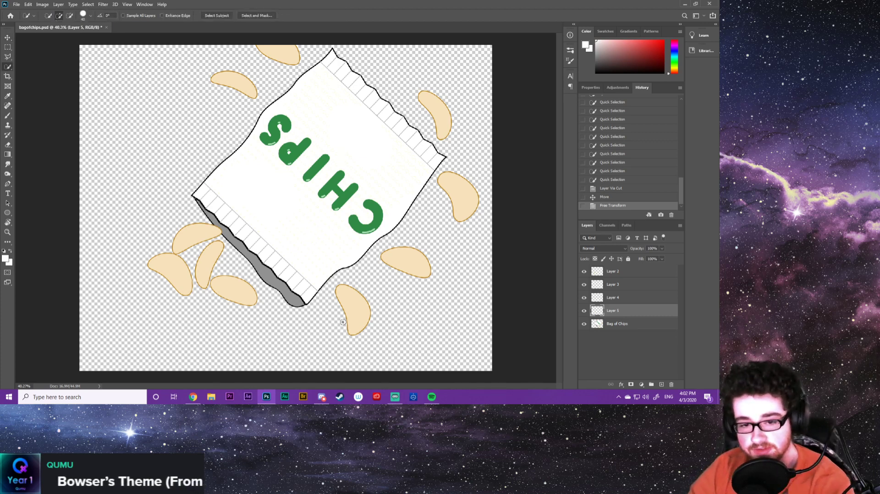
pyautogui.click(638, 331)
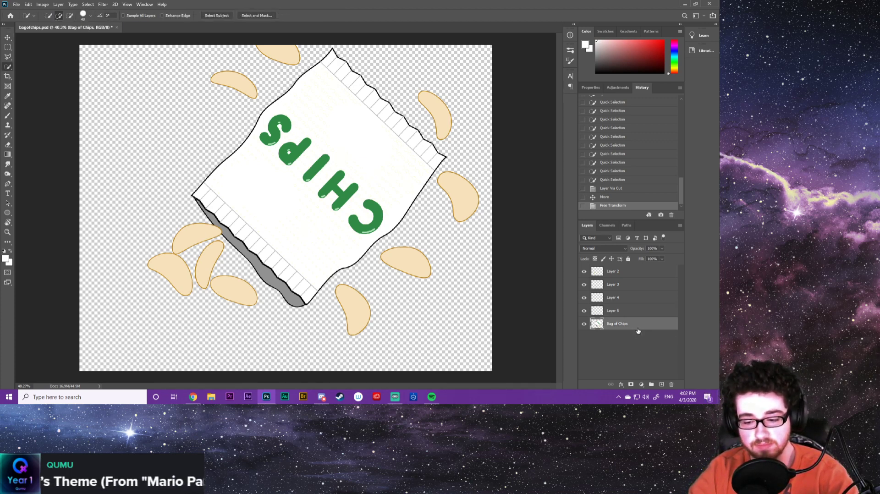
pyautogui.hotkey('ctrl', 's')
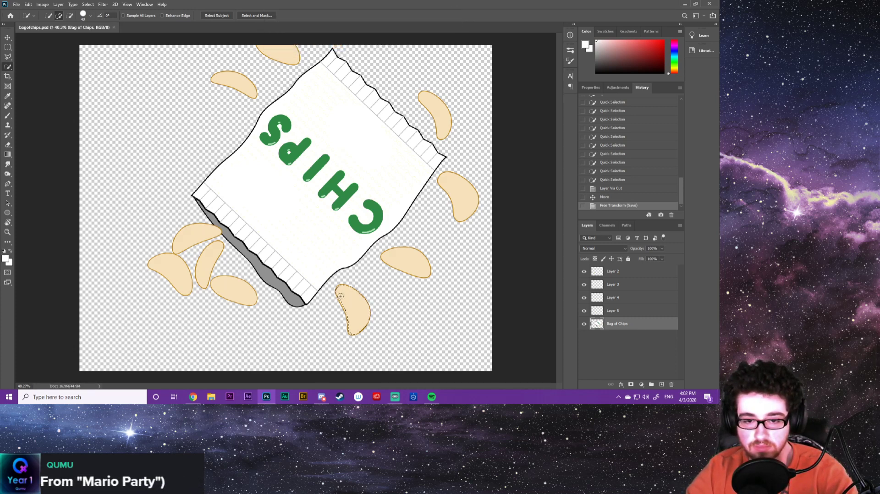
# Quick-select the chip just beyond the bag's bottom corner, including its brown outline
pyautogui.moveTo(340, 297); pyautogui.dragTo(351, 320)
pyautogui.click(343, 321)
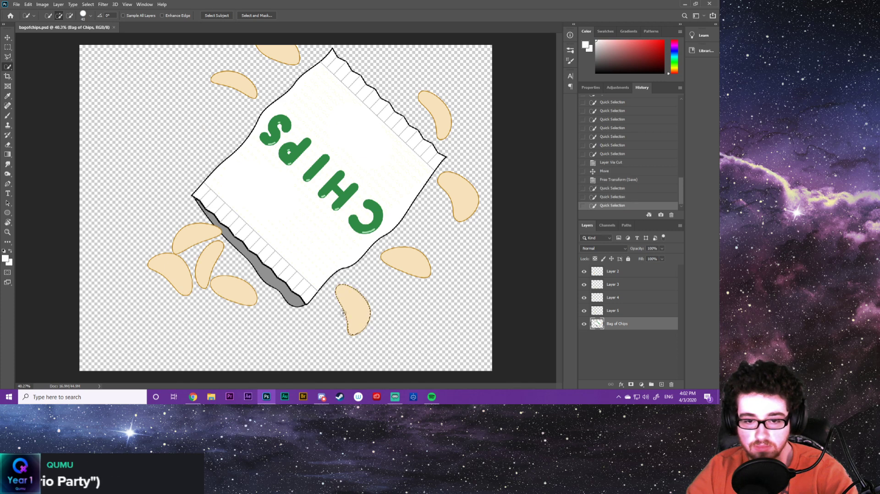
pyautogui.click(352, 338)
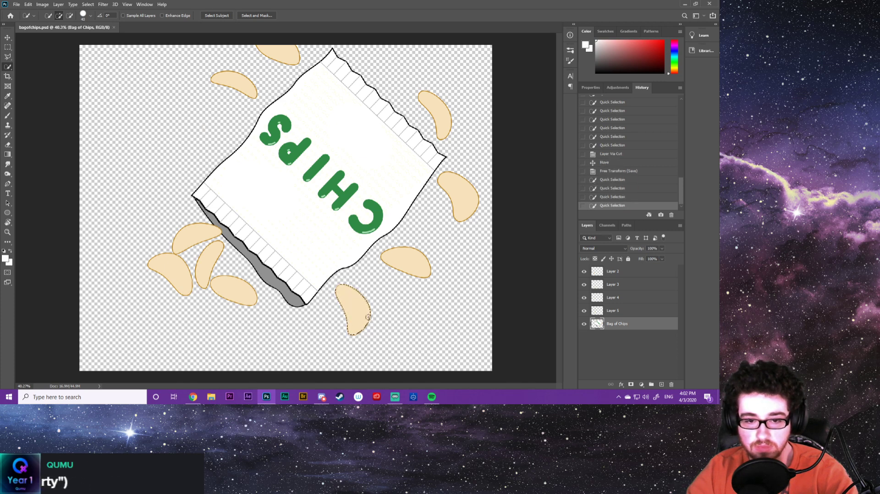
pyautogui.click(373, 334)
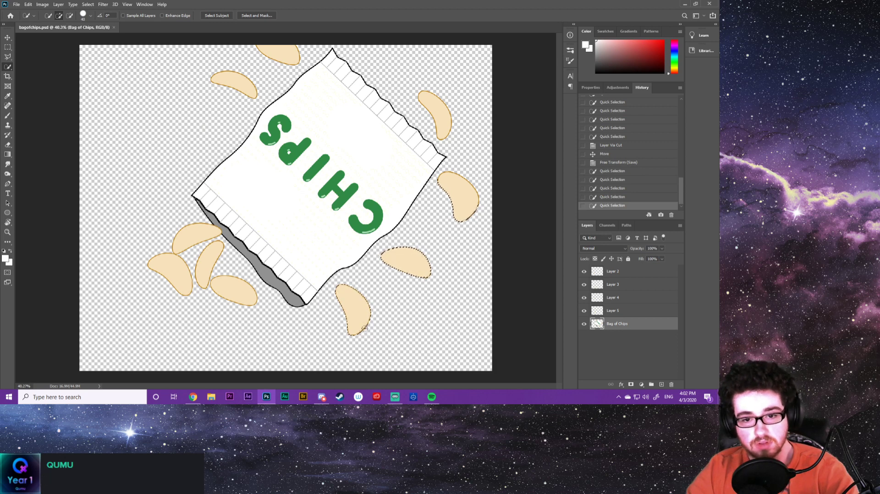
pyautogui.click(351, 335)
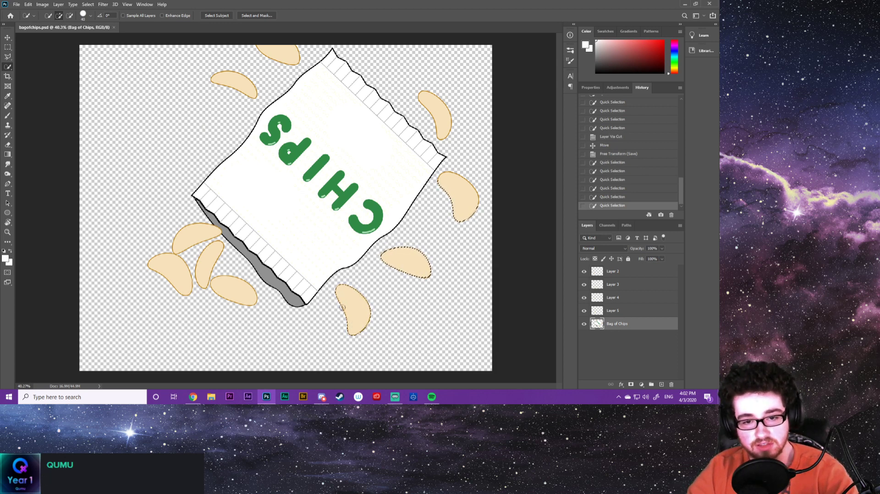
pyautogui.click(340, 294)
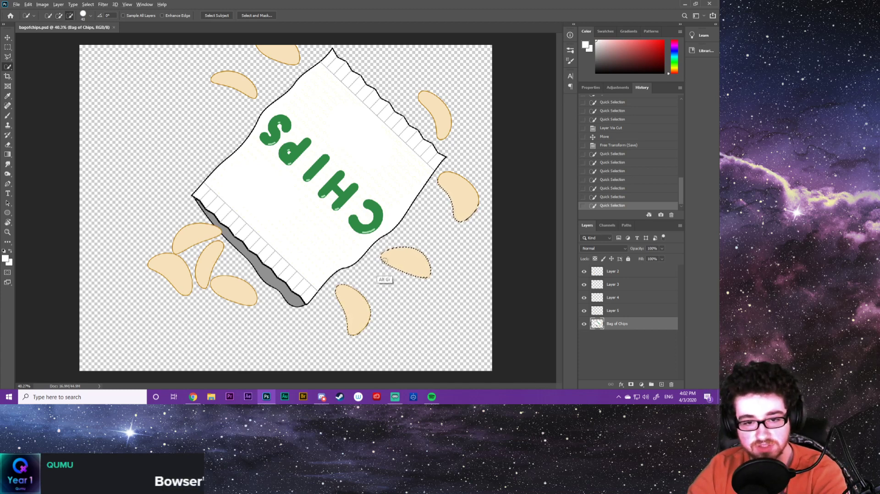
# Subtract the two chips along the bag's lower-right side from the selection, keeping only the chip beyond the bottom corner
pyautogui.keyDown('alt'); pyautogui.click(420, 255); pyautogui.keyUp('alt')
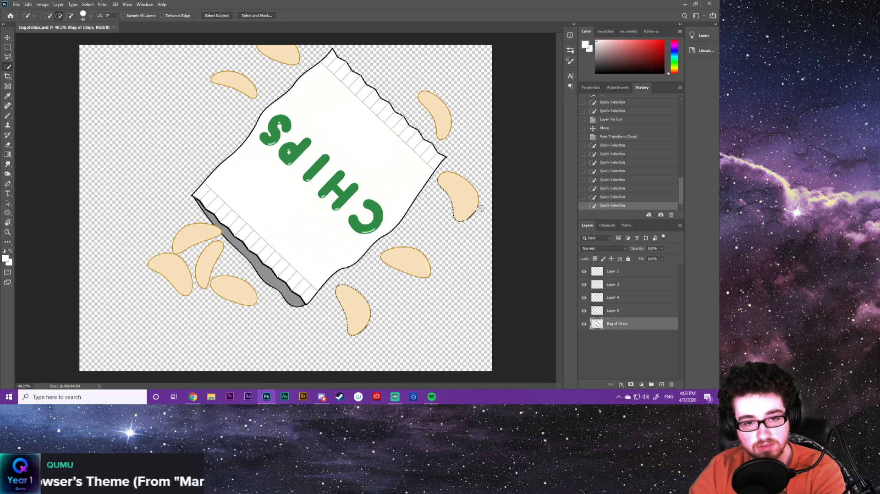
pyautogui.keyDown('alt'); pyautogui.click(420, 255); pyautogui.keyUp('alt')
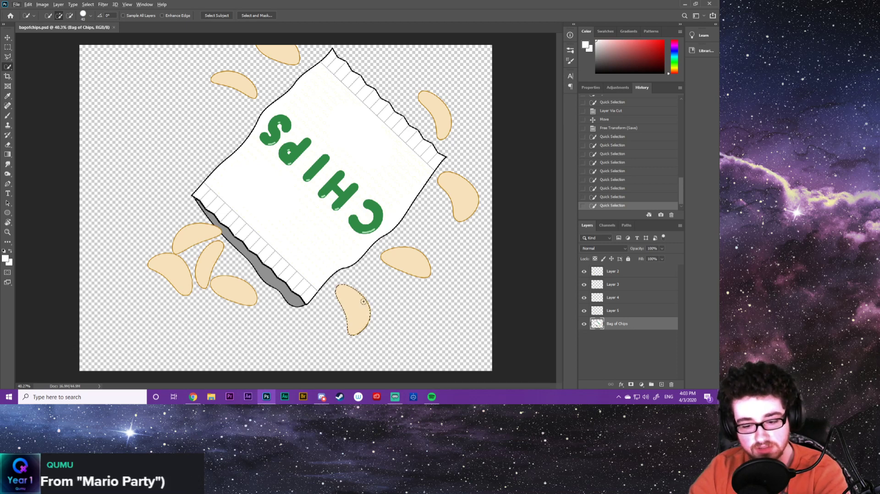
pyautogui.press('alt')
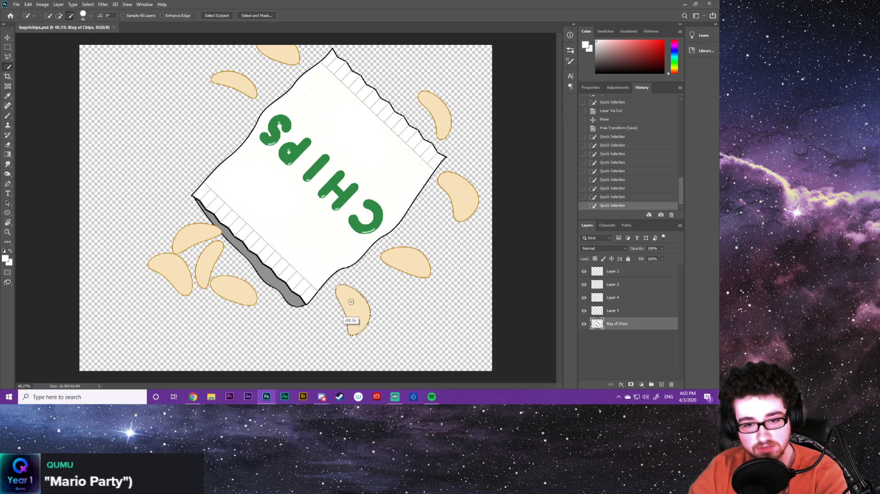
pyautogui.scroll(5, 350, 301)
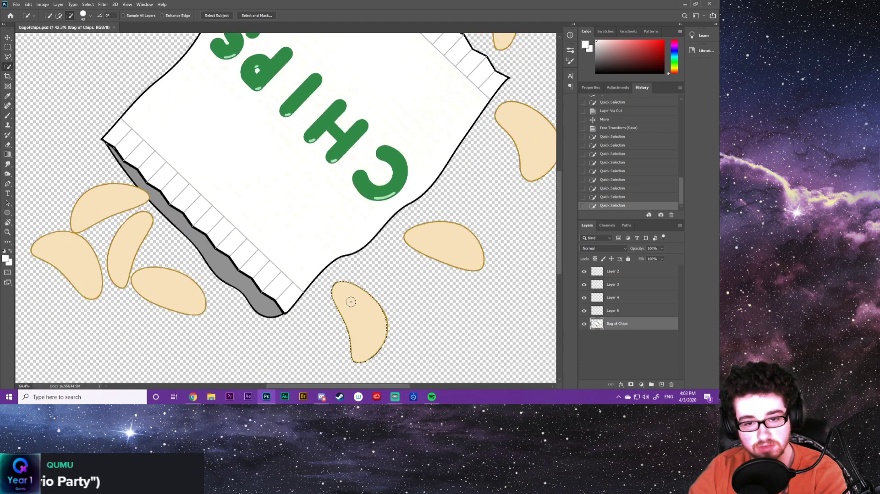
# Refine the quick selection along the brown outline of the chip beyond the bag's bottom corner
pyautogui.scroll(4, 350, 302)
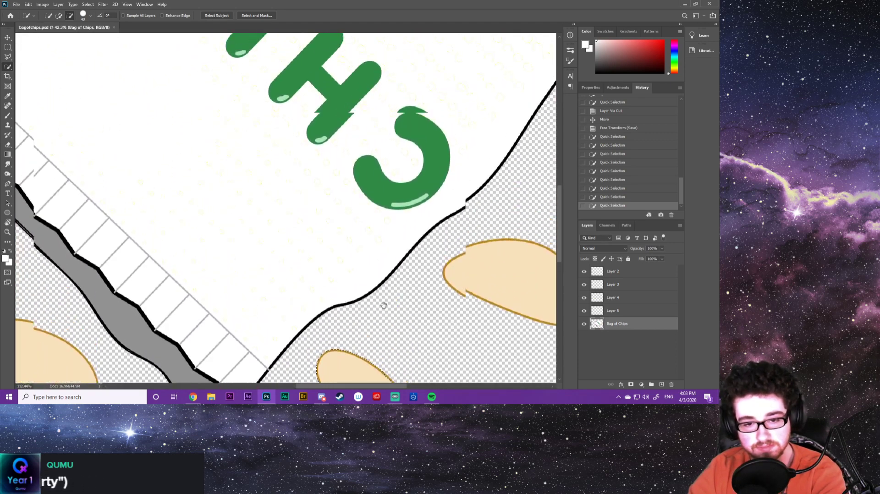
pyautogui.moveTo(389, 318); pyautogui.dragTo(320, 182)
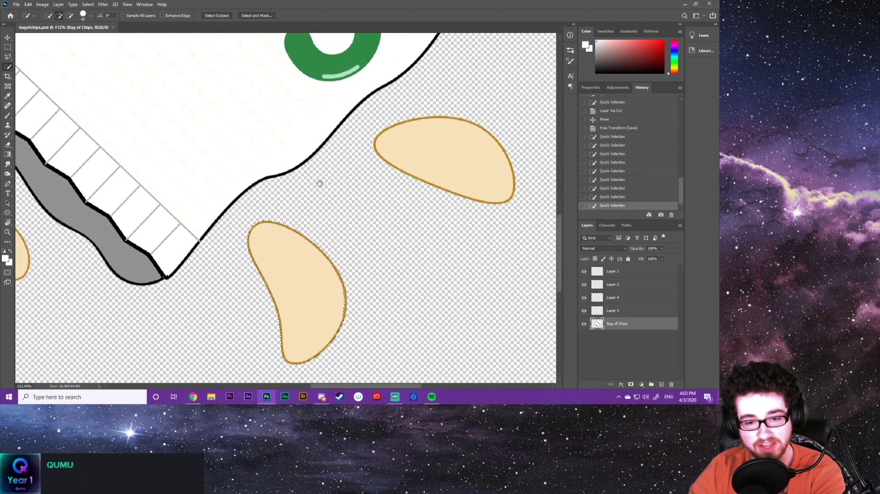
pyautogui.moveTo(328, 255); pyautogui.dragTo(336, 346)
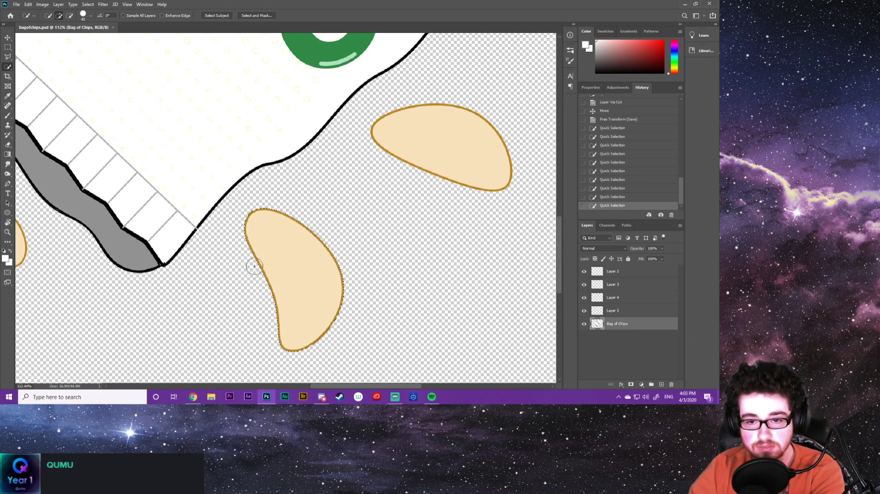
pyautogui.moveTo(254, 266)
pyautogui.mouseDown()
pyautogui.moveTo(272, 303)
pyautogui.moveTo(301, 306)
pyautogui.mouseUp()
pyautogui.moveTo(297, 233)
pyautogui.mouseDown()
pyautogui.moveTo(323, 239)
pyautogui.moveTo(346, 262)
pyautogui.moveTo(337, 301)
pyautogui.moveTo(328, 302)
pyautogui.moveTo(307, 256)
pyautogui.moveTo(332, 291)
pyautogui.mouseUp()
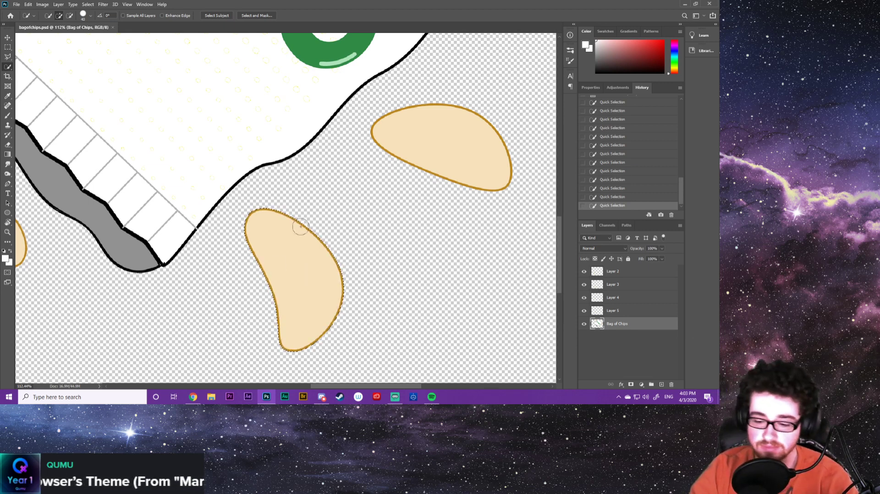
# Cut the selected chip onto its own layer and move it below the chip cluster near the bag's opening
pyautogui.rightClick(285, 216)
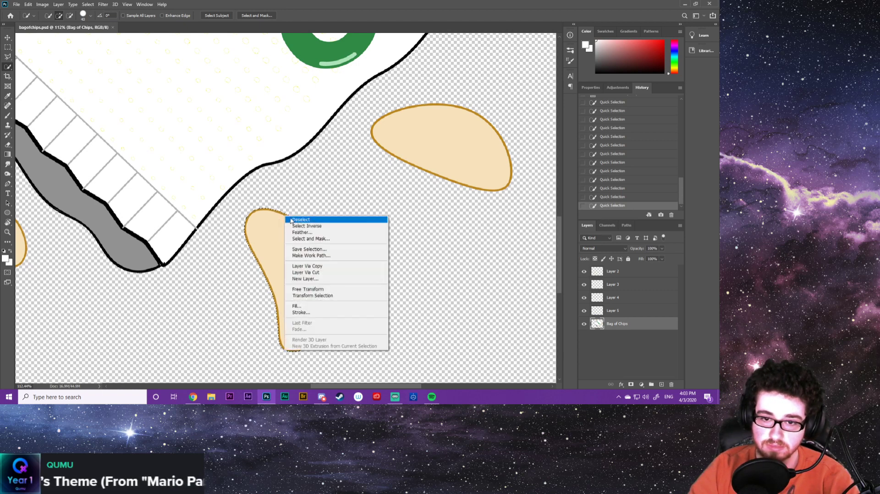
pyautogui.click(307, 274)
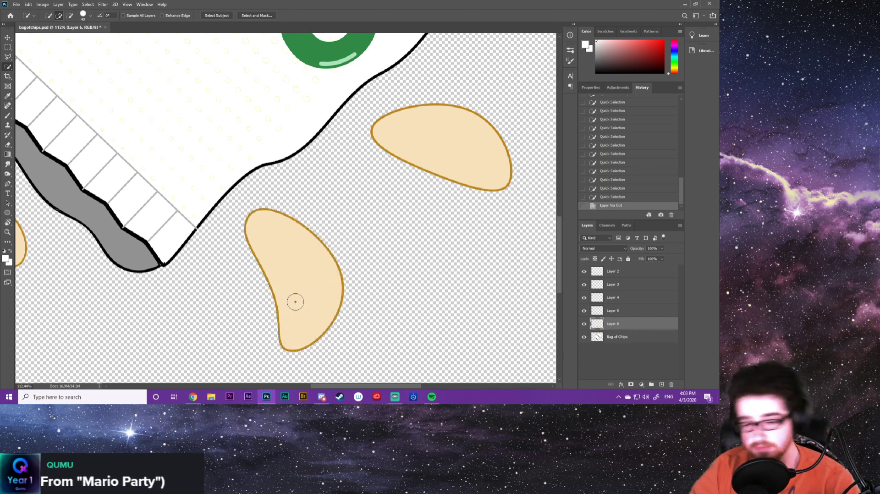
pyautogui.press('v')
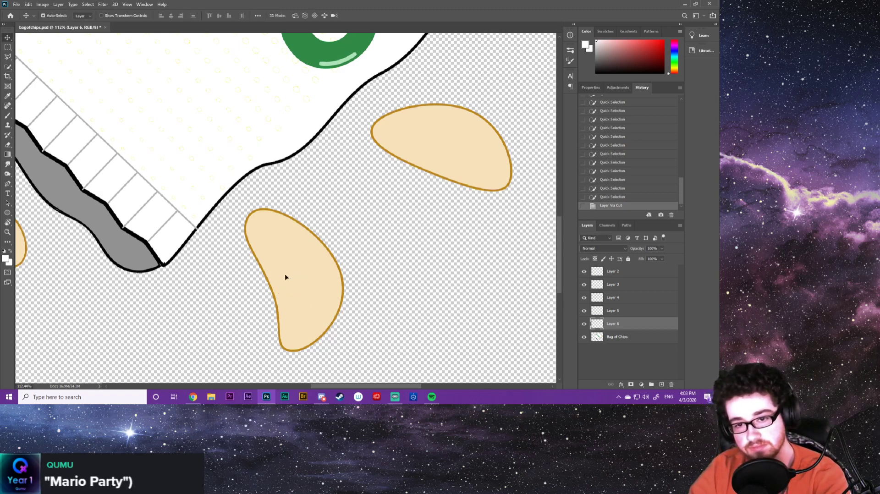
pyautogui.moveTo(285, 278); pyautogui.dragTo(233, 259)
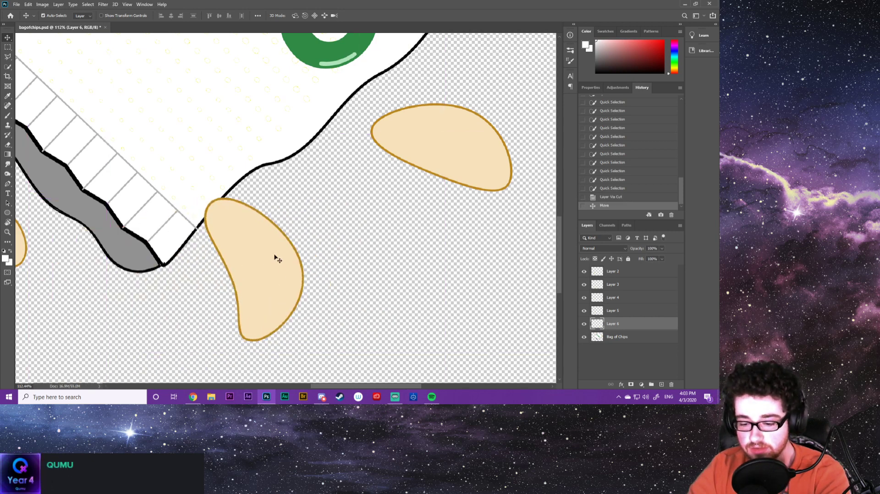
pyautogui.hotkey('ctrl', 'z')
pyautogui.scroll(-6, 320, 245)
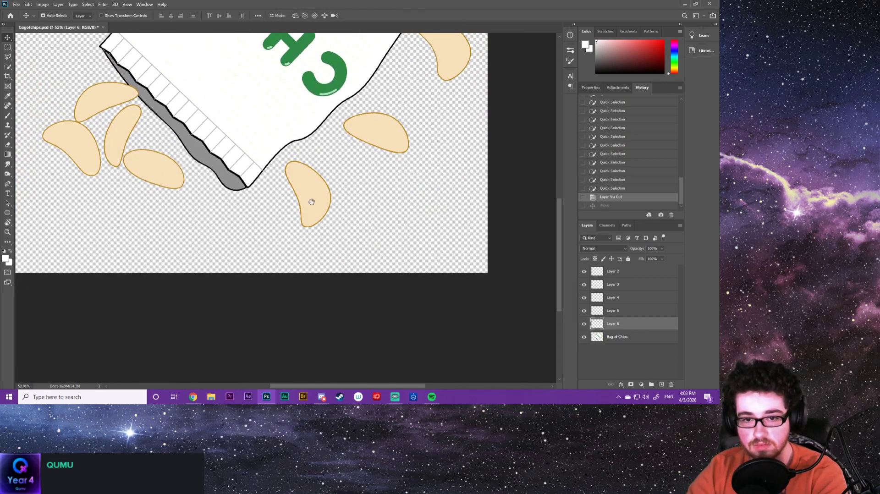
pyautogui.moveTo(301, 210); pyautogui.dragTo(127, 206)
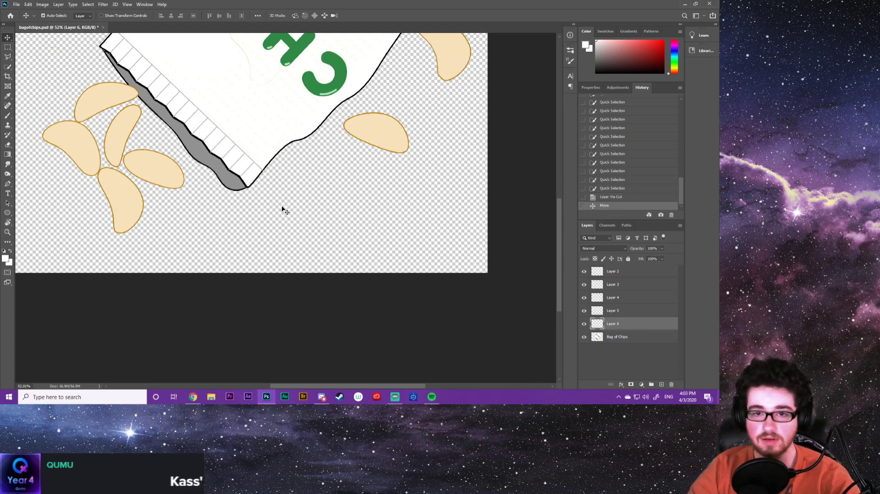
pyautogui.moveTo(344, 166); pyautogui.dragTo(296, 255)
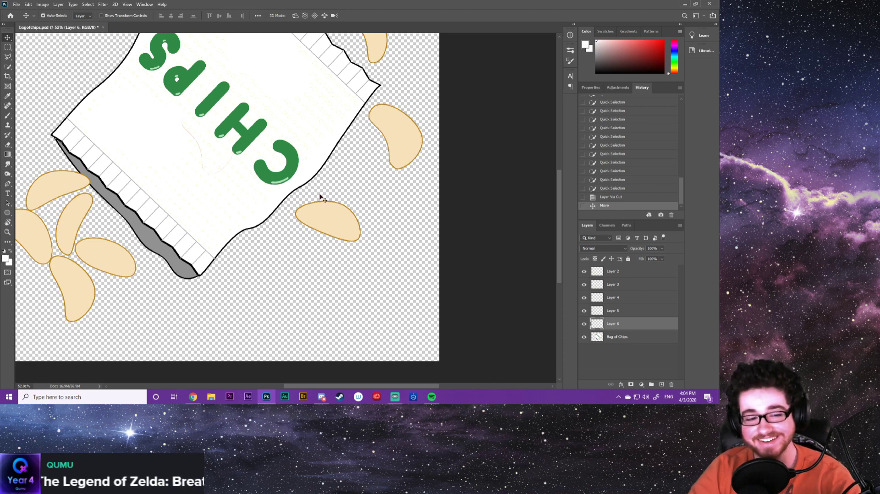
# Try to paint white over the faint stray line below the CHIPS lettering on the Bag of Chips layer
pyautogui.click(616, 337)
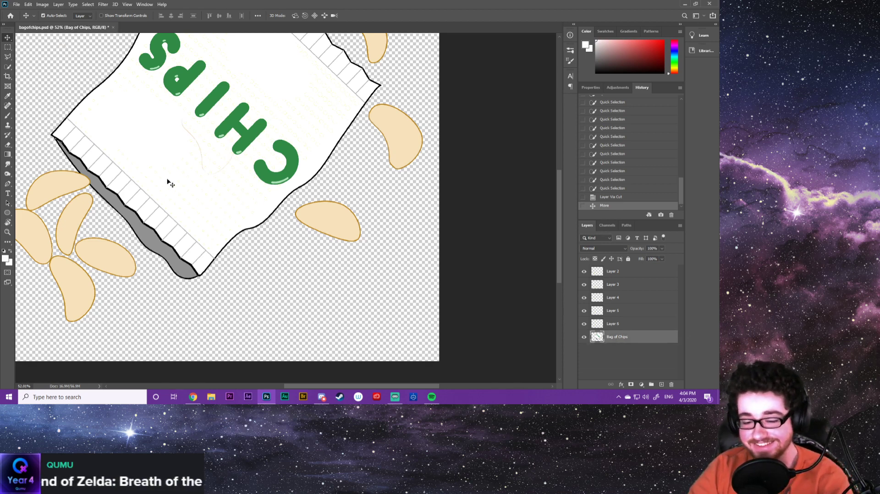
pyautogui.press('b')
pyautogui.moveTo(323, 157)
pyautogui.mouseDown()
pyautogui.moveTo(172, 145)
pyautogui.moveTo(181, 155)
pyautogui.moveTo(168, 141)
pyautogui.moveTo(193, 169)
pyautogui.mouseUp()
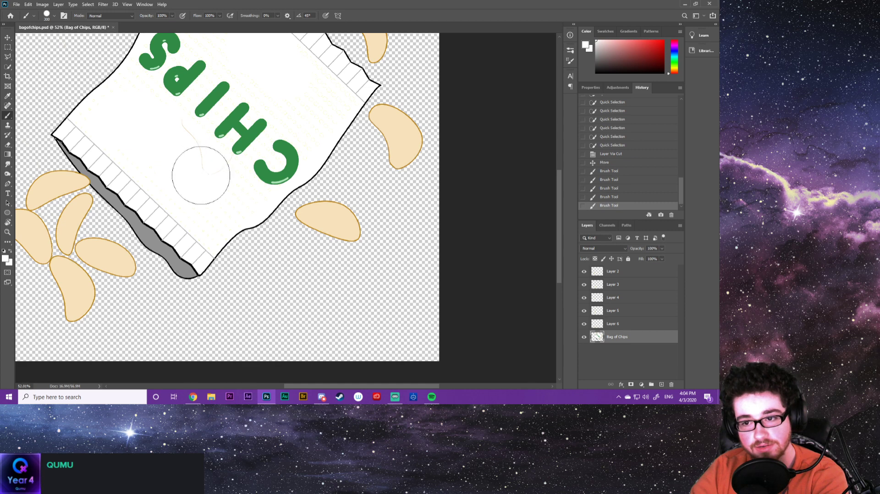
# Undo the white brush strokes, the chip's move and its layer cut, going back to the chip selection
pyautogui.hotkey('ctrl', 'alt', 'z')
pyautogui.hotkey('ctrl', 'alt', 'z')
pyautogui.hotkey('ctrl', 'alt', 'z')
pyautogui.hotkey('ctrl', 'alt', 'z')
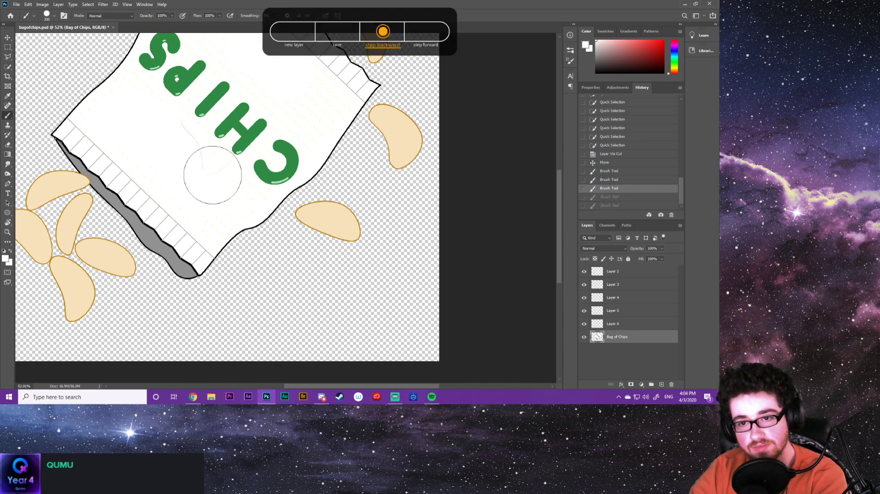
pyautogui.hotkey('ctrl', 'alt', 'z')
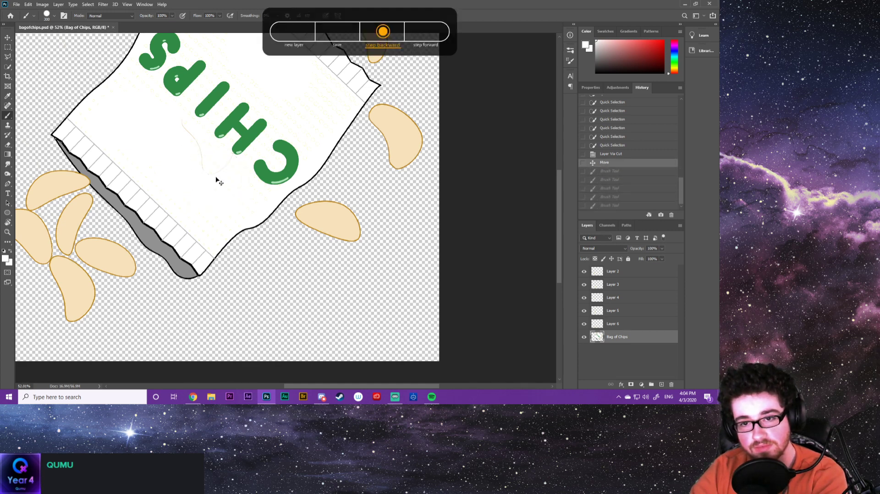
pyautogui.hotkey('ctrl', 'alt', 'z')
pyautogui.hotkey('ctrl', 'alt', 'z')
pyautogui.hotkey('ctrl', 'alt', 'z')
pyautogui.hotkey('ctrl', 'shift', 'z')
pyautogui.hotkey('ctrl', 'shift', 'z')
pyautogui.hotkey('ctrl', 'shift', 'z')
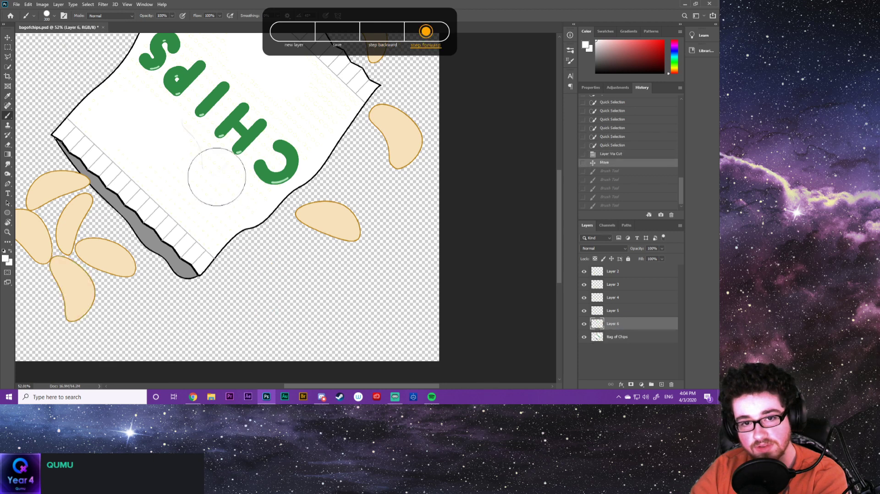
pyautogui.hotkey('ctrl', 'alt', 'z')
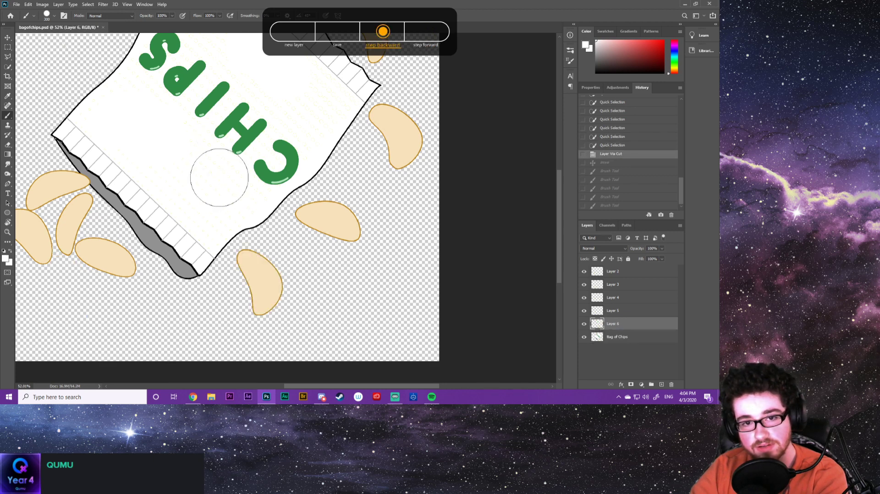
pyautogui.hotkey('ctrl', 'alt', 'z')
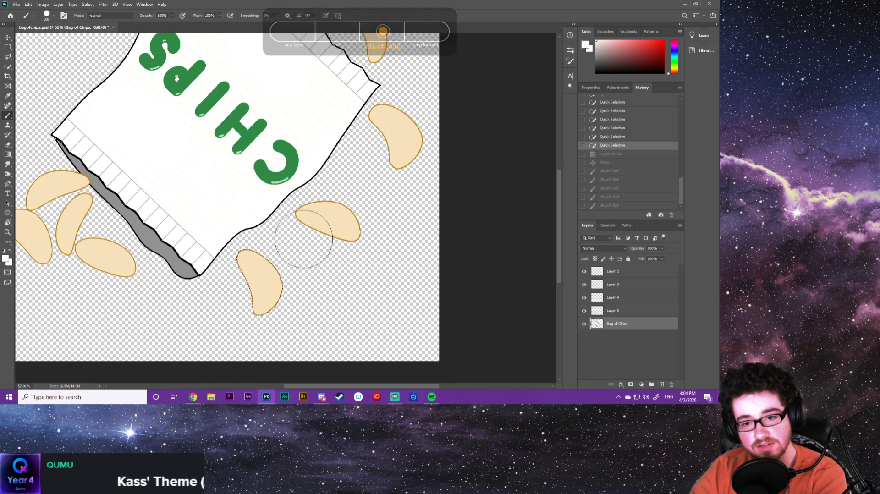
# Subtract the stray areas outside the chip beyond the bag's bottom corner from the quick selection
pyautogui.press('w')
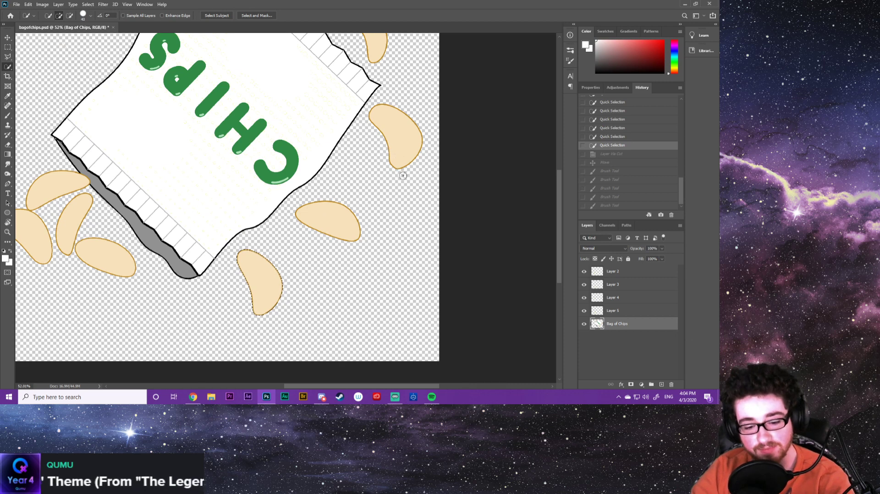
pyautogui.press('alt')
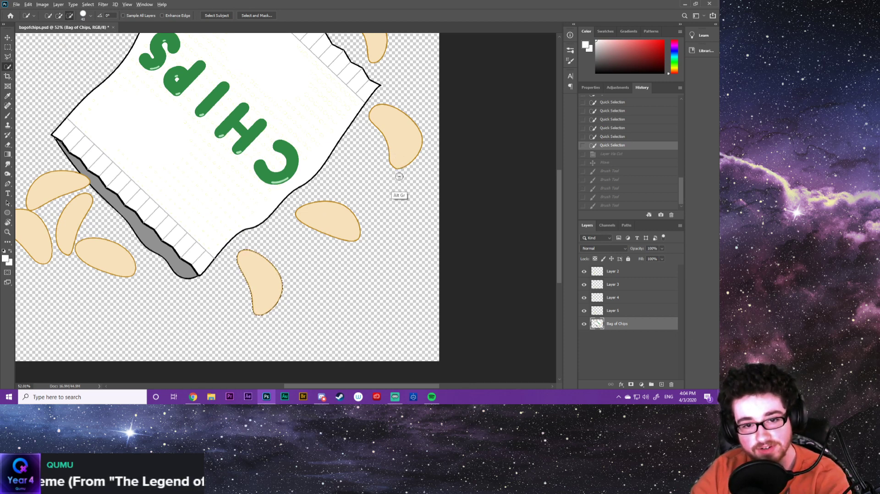
pyautogui.click(377, 124)
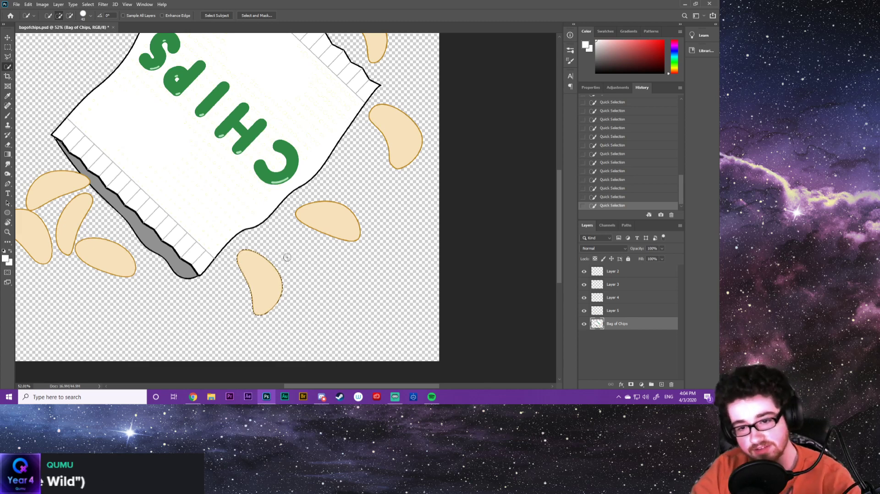
# Cut the selected chip onto its own layer and move it behind the lowest chip of the cluster by the bag's opening
pyautogui.rightClick(268, 275)
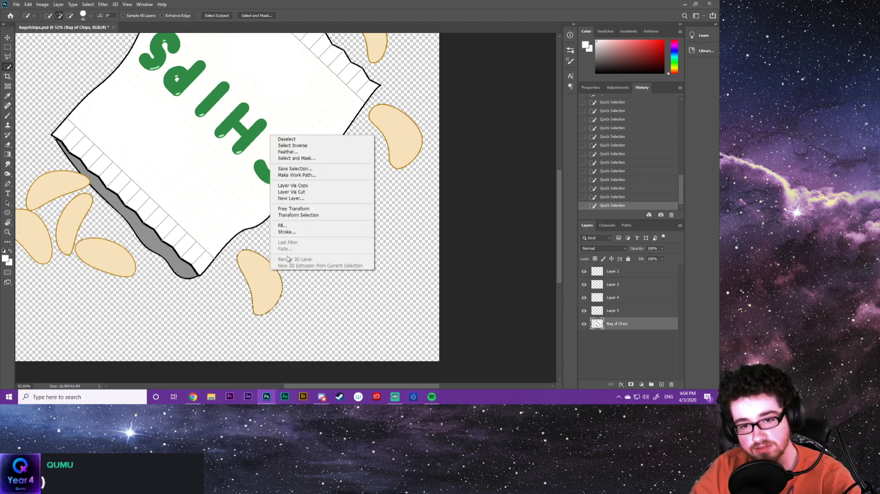
pyautogui.click(281, 193)
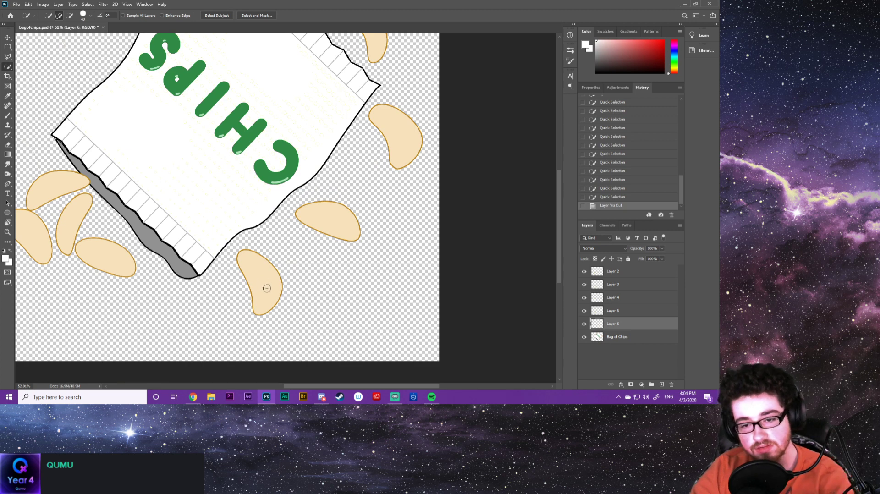
pyautogui.press('v')
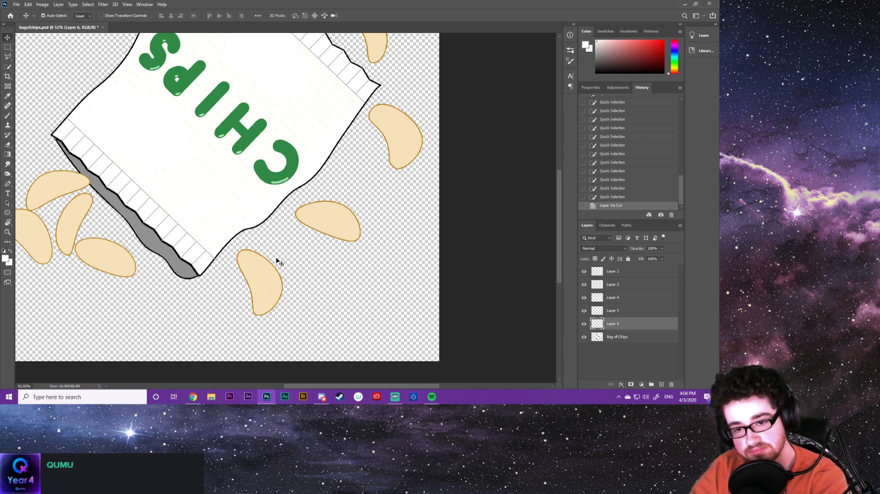
pyautogui.moveTo(260, 279); pyautogui.dragTo(115, 232)
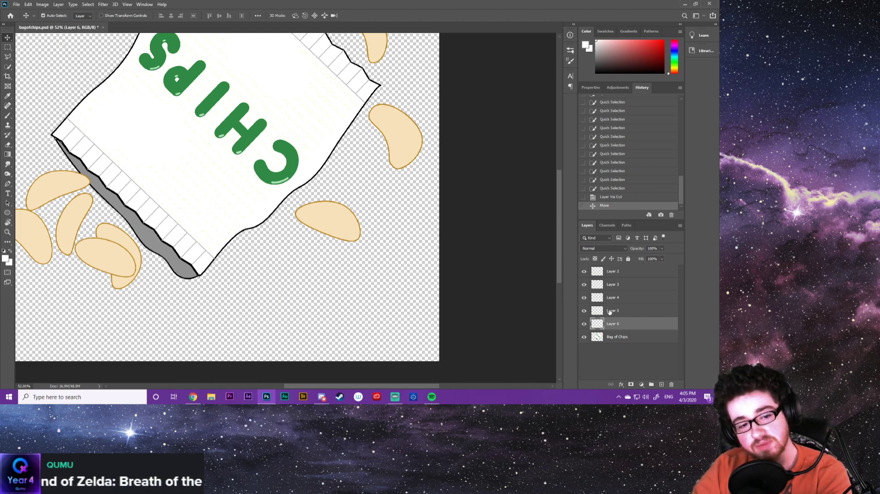
# Activate the Bag of Chips layer for painting with the Brush tool and reduce the brush size
pyautogui.click(626, 339)
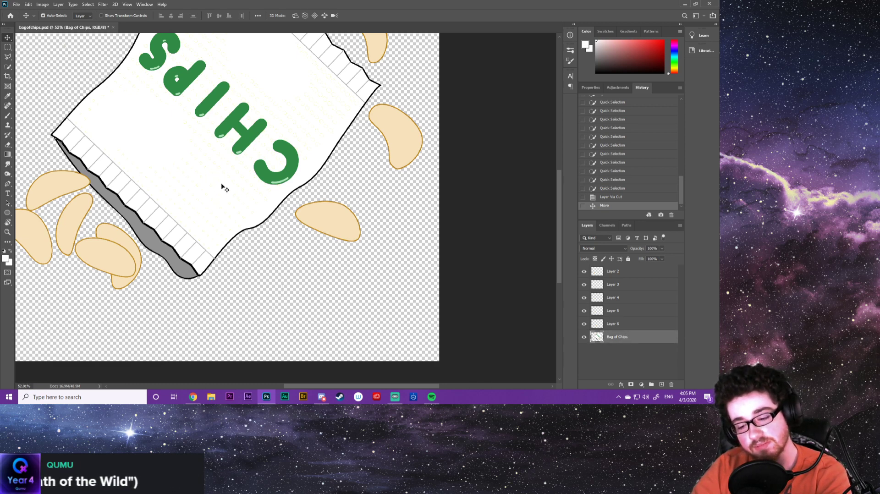
pyautogui.press('b')
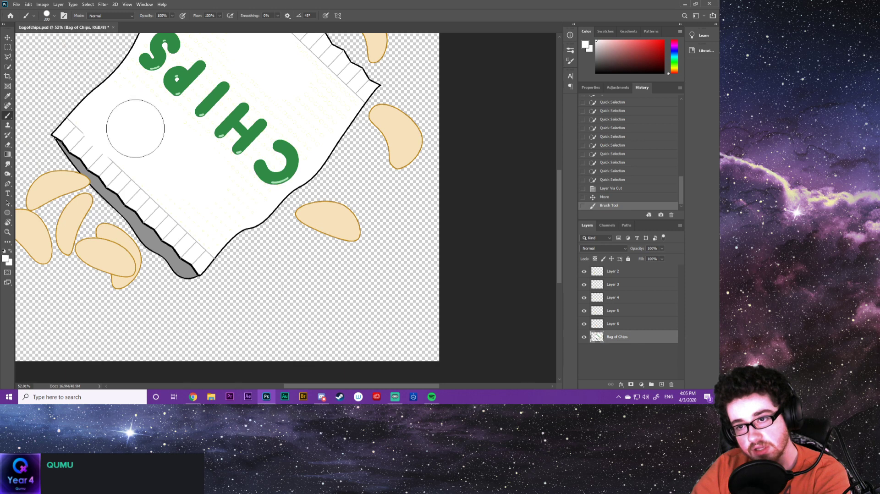
pyautogui.press('[')
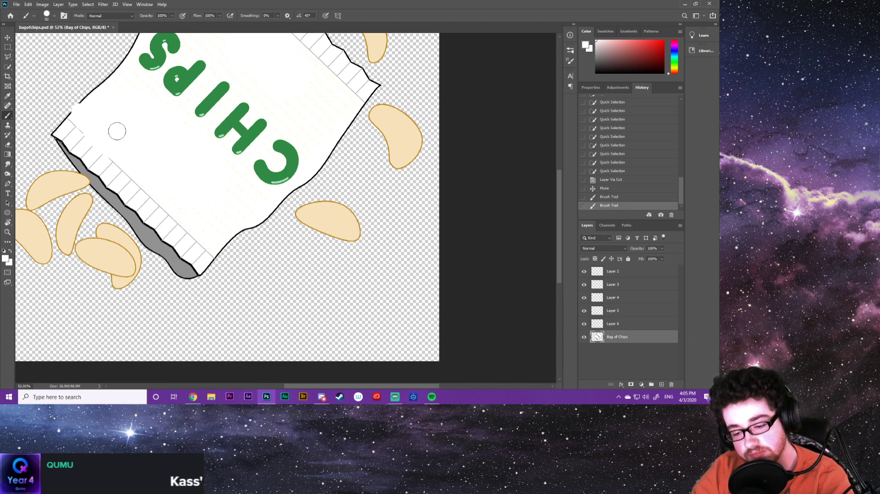
# Undo the white brush strokes near the bag's left corner, including a further test dab
pyautogui.hotkey('ctrl', 'z')
pyautogui.hotkey('ctrl', 'z')
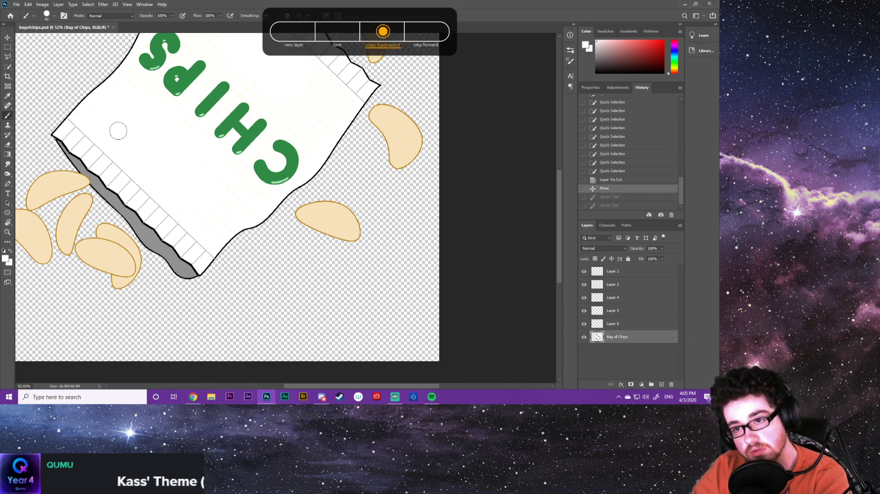
pyautogui.click(124, 134)
pyautogui.hotkey('ctrl', 'z')
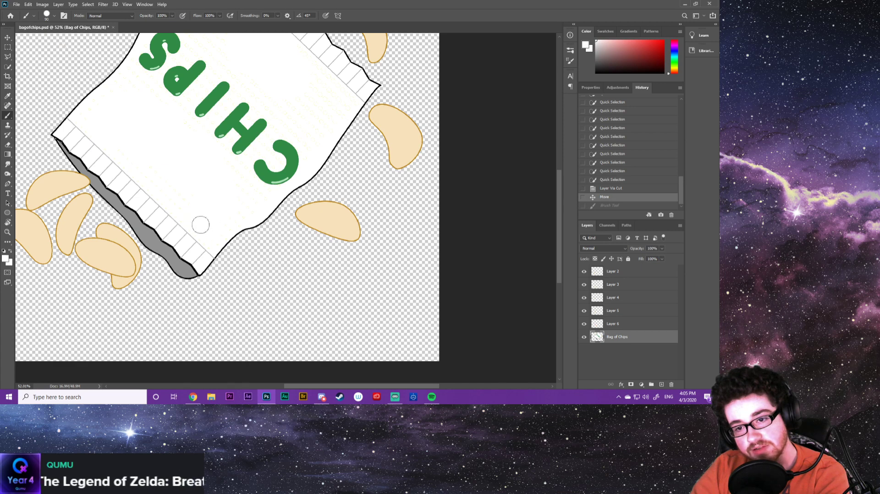
# Paint white over the faint specks between the CHIPS lettering and the seal at the bag's opening, undoing one stray stroke
pyautogui.click(174, 204)
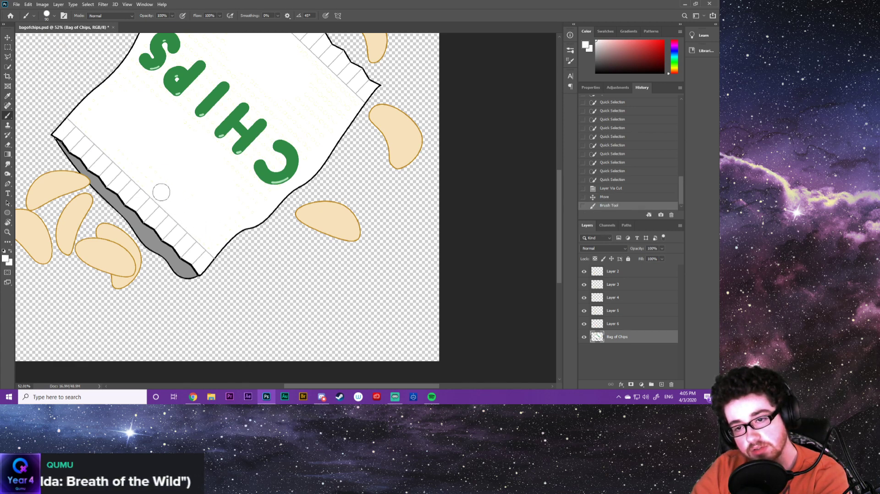
pyautogui.moveTo(162, 192); pyautogui.dragTo(108, 139)
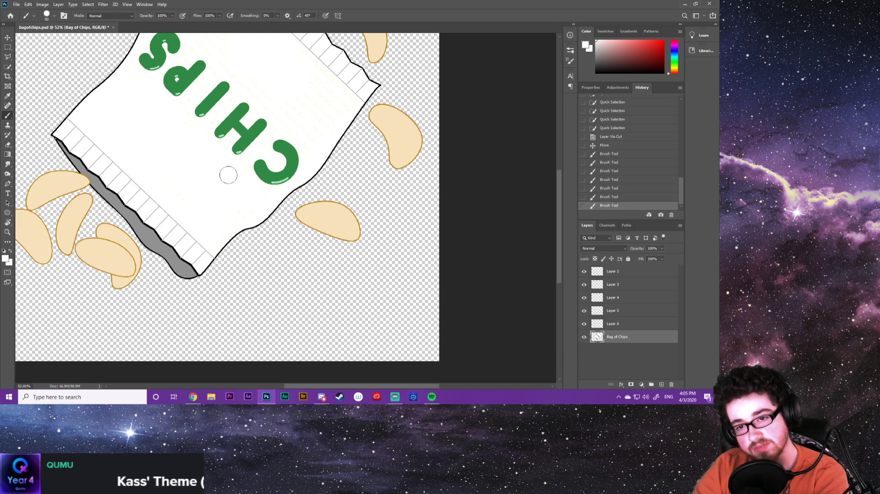
pyautogui.moveTo(221, 169)
pyautogui.mouseDown()
pyautogui.moveTo(247, 207)
pyautogui.moveTo(228, 211)
pyautogui.moveTo(216, 234)
pyautogui.mouseUp()
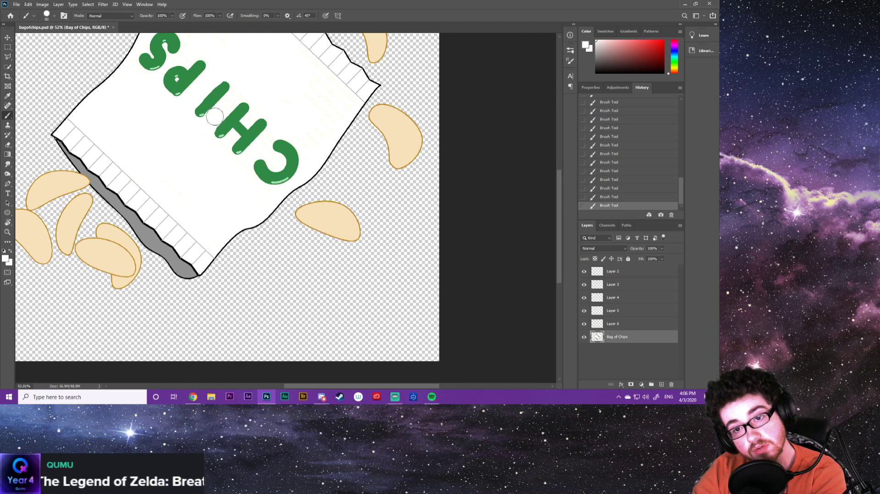
pyautogui.hotkey('ctrl', 'alt', 'z')
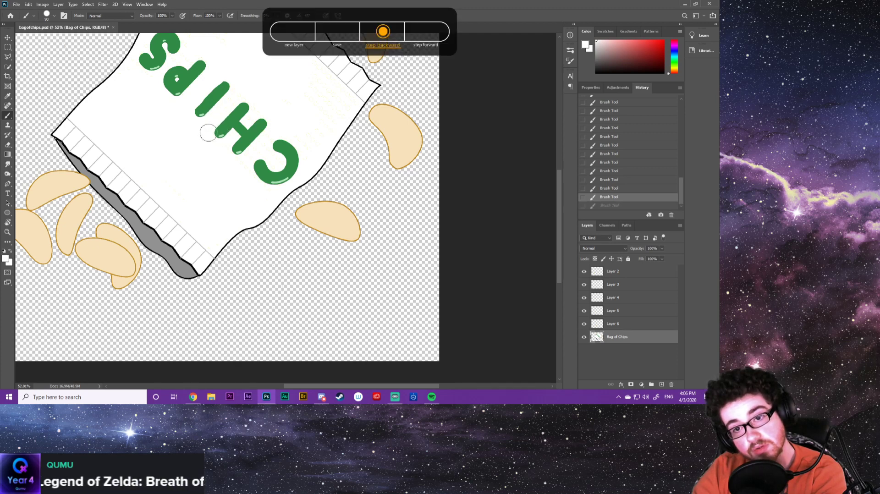
pyautogui.click(179, 114)
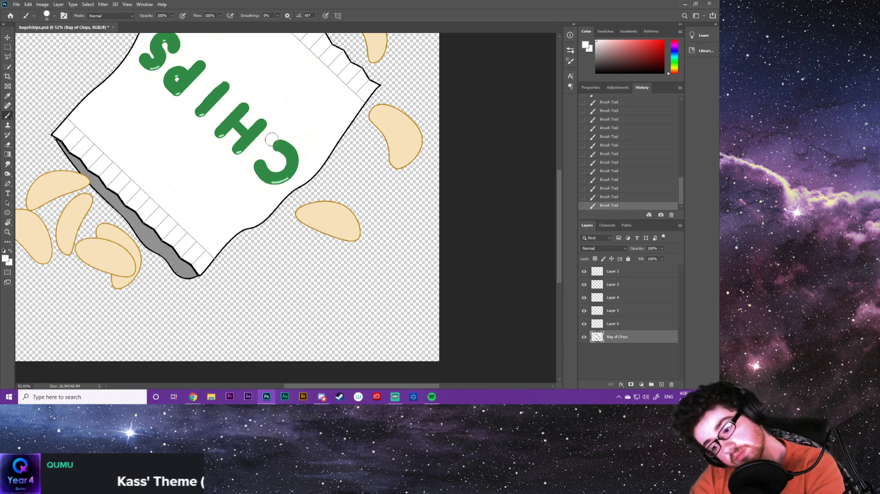
# Step back and forth through the latest brush strokes to compare the bag's surface with and without them
pyautogui.hotkey('ctrl', 'shift', 'z')
pyautogui.hotkey('ctrl', 'z')
pyautogui.hotkey('ctrl', 'shift', 'z')
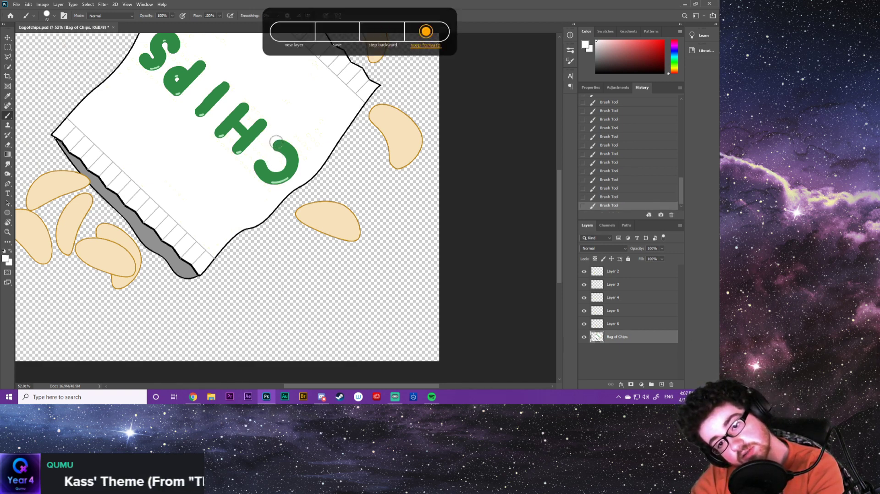
pyautogui.hotkey('ctrl', 'z')
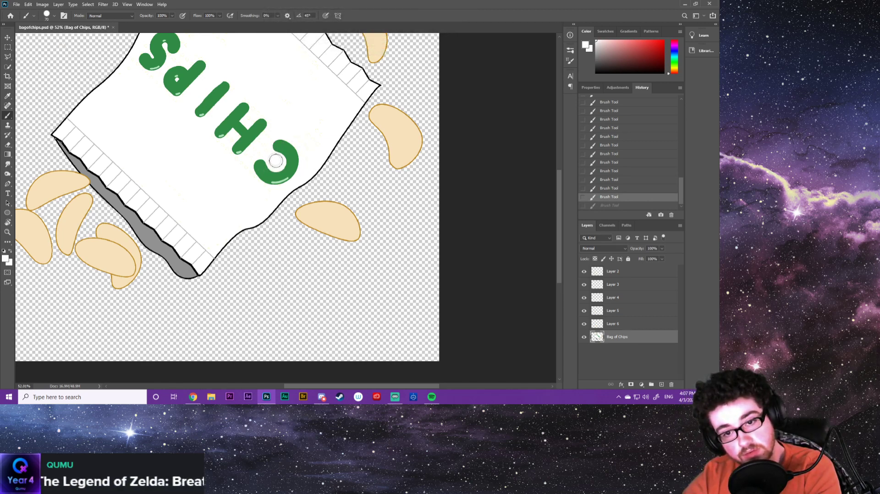
pyautogui.hotkey('ctrl', 'shift', 'z')
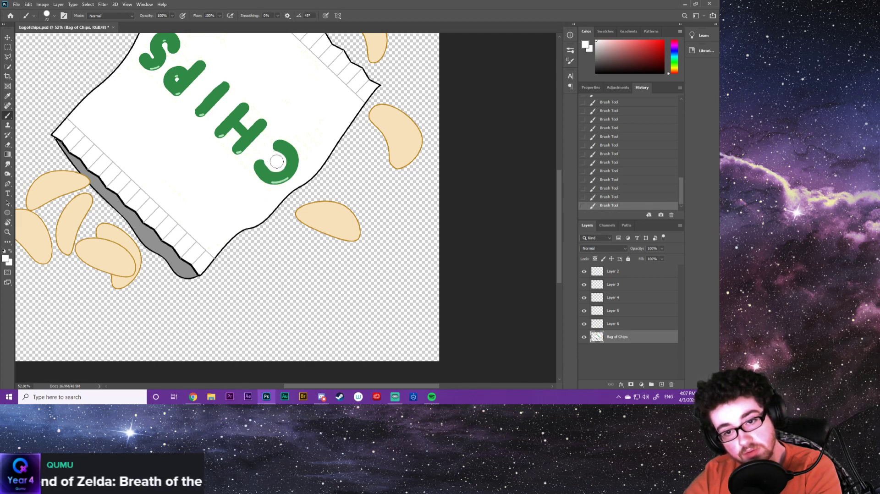
pyautogui.hotkey('ctrl', 'alt', 'z')
pyautogui.hotkey('ctrl', 'alt', 'z')
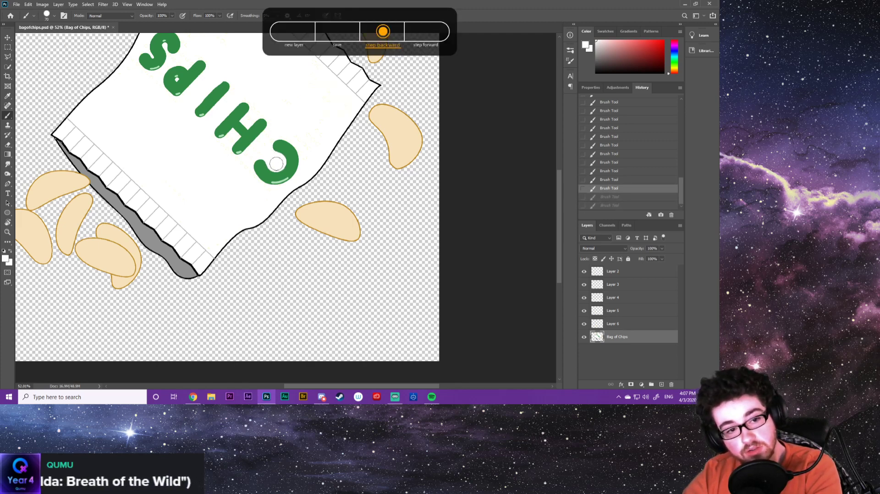
pyautogui.hotkey('ctrl', 'shift', 'z')
pyautogui.hotkey('ctrl', 'shift', 'z')
pyautogui.hotkey('ctrl', 'alt', 'z')
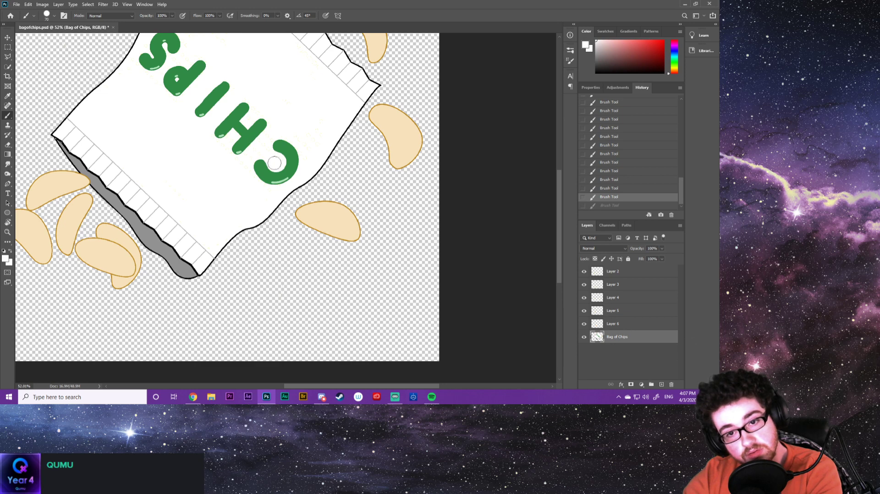
pyautogui.hotkey('ctrl', 'shift', 'z')
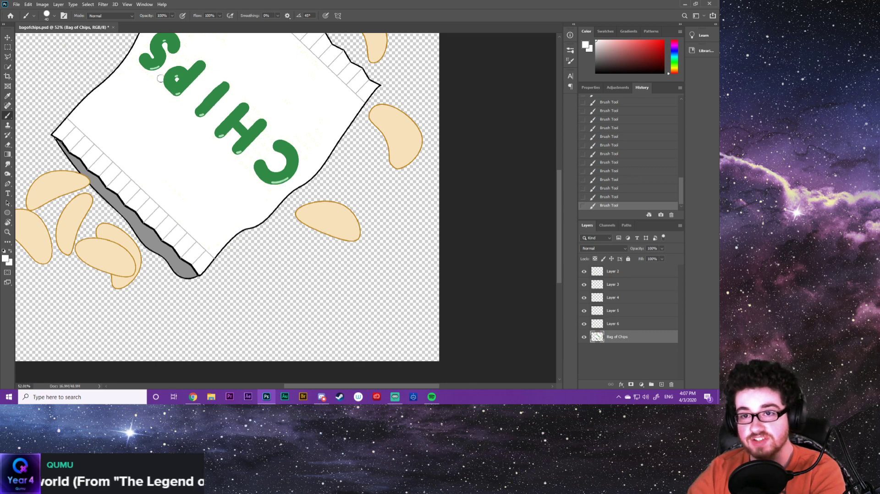
# Paint white with an enlarged brush over the specks between the lettering and the bag's closed end, and save the document
pyautogui.moveTo(283, 91); pyautogui.dragTo(276, 137)
pyautogui.press(']')
pyautogui.press(']')
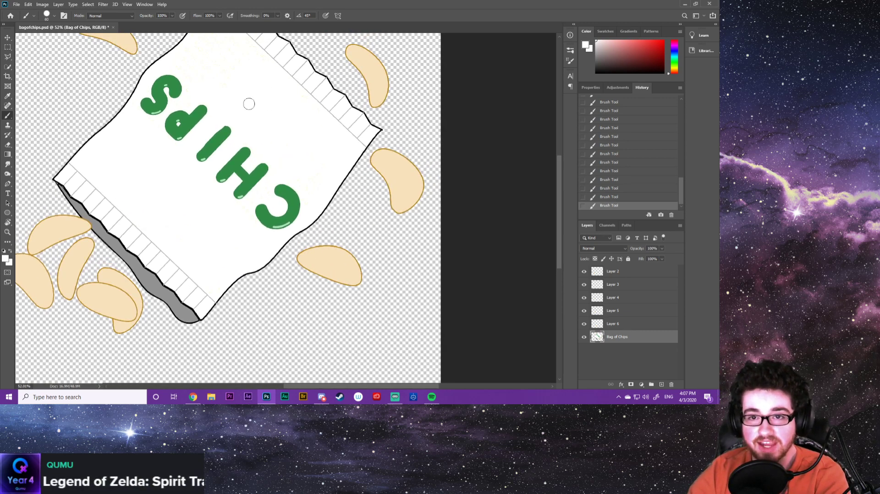
pyautogui.press(']')
pyautogui.press(']')
pyautogui.press(']')
pyautogui.press(']')
pyautogui.press(']')
pyautogui.press(']')
pyautogui.press(']')
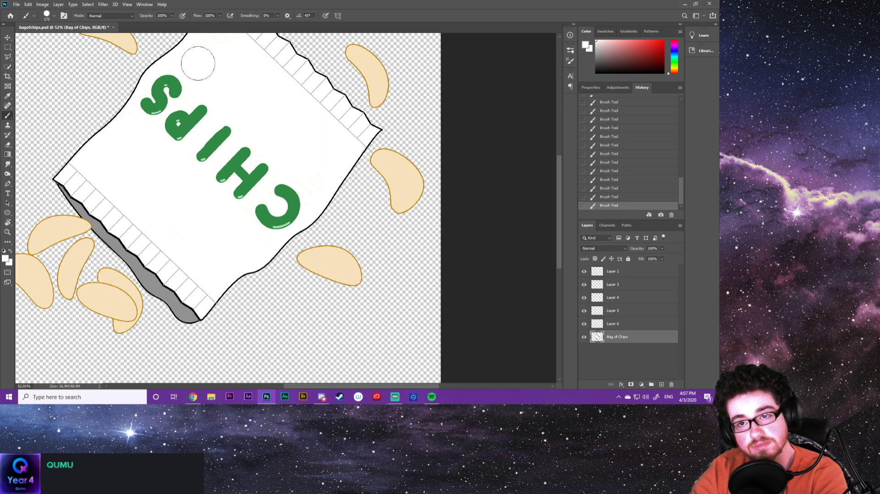
pyautogui.moveTo(225, 66)
pyautogui.mouseDown()
pyautogui.moveTo(255, 112)
pyautogui.moveTo(252, 101)
pyautogui.mouseUp()
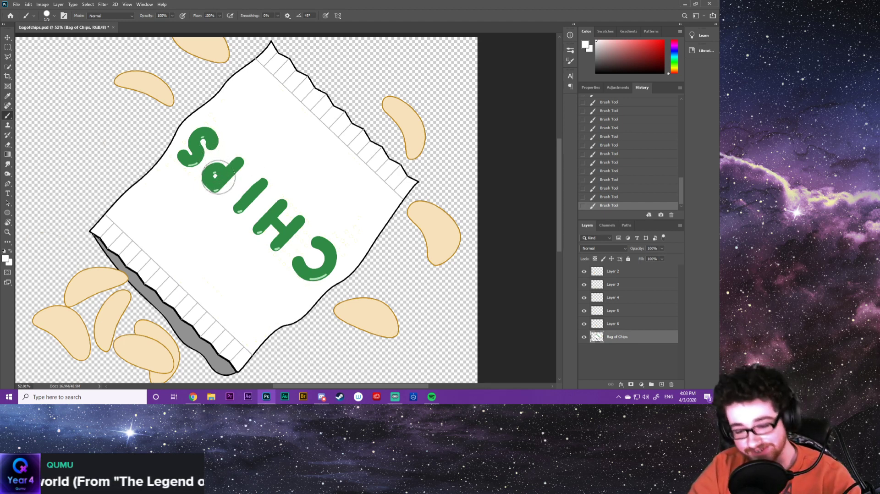
pyautogui.hotkey('ctrl', 's')
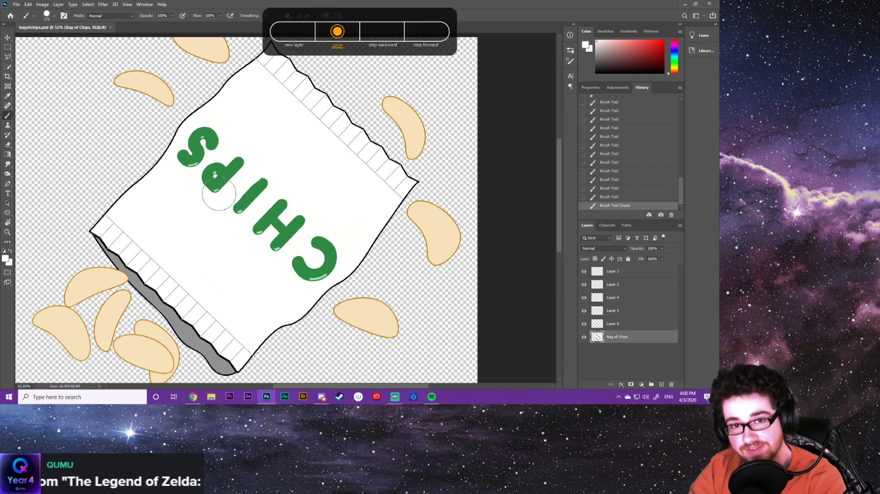
pyautogui.press('w')
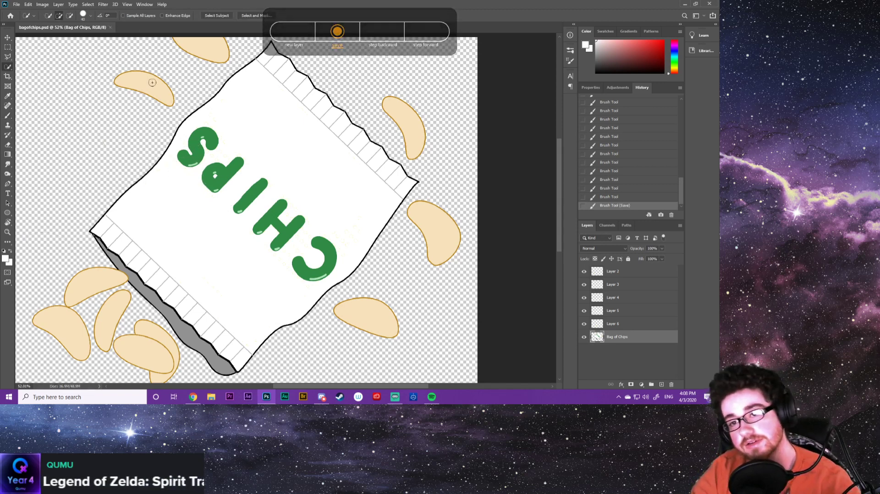
pyautogui.moveTo(116, 84)
pyautogui.mouseDown()
pyautogui.moveTo(154, 85)
pyautogui.moveTo(165, 106)
pyautogui.mouseUp()
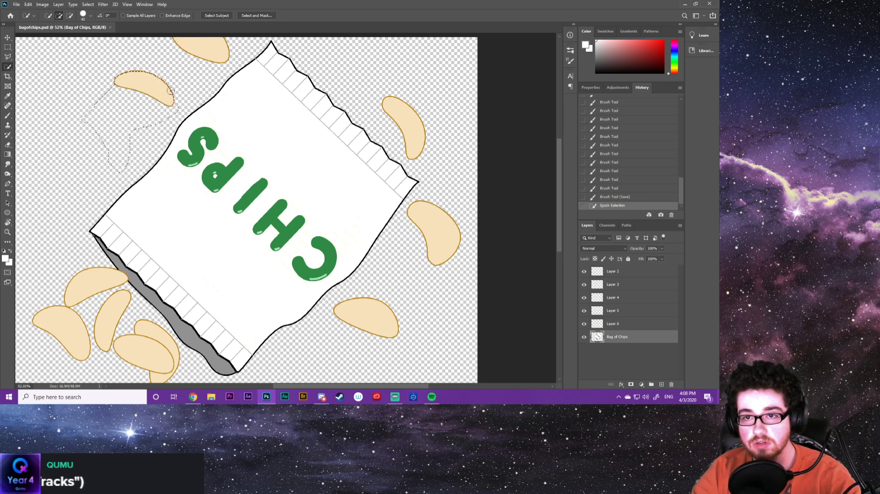
pyautogui.click(173, 96)
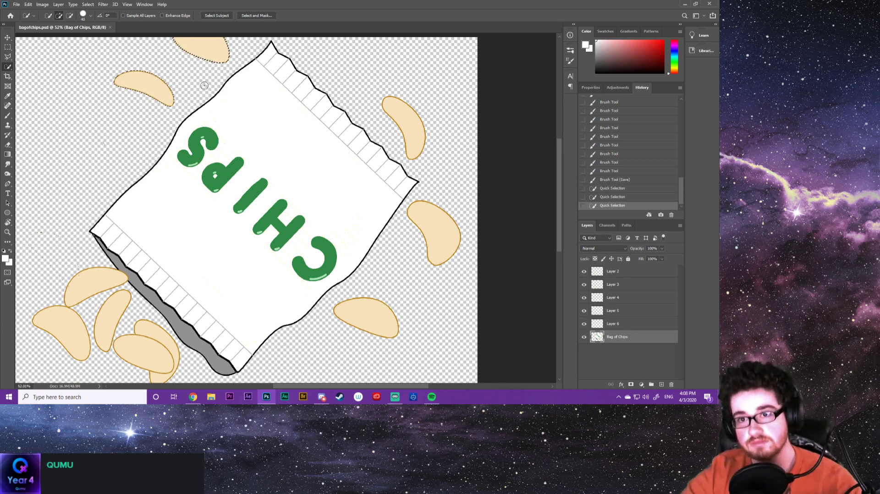
pyautogui.keyDown('alt'); pyautogui.click(77, 174); pyautogui.keyUp('alt')
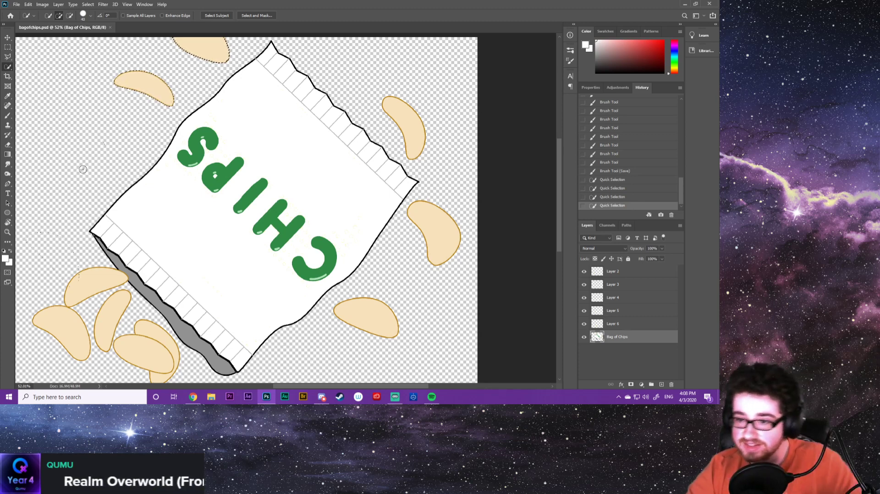
pyautogui.hotkey('ctrl', 'alt', 'z')
pyautogui.hotkey('ctrl', 'alt', 'z')
pyautogui.hotkey('ctrl', 'alt', 'z')
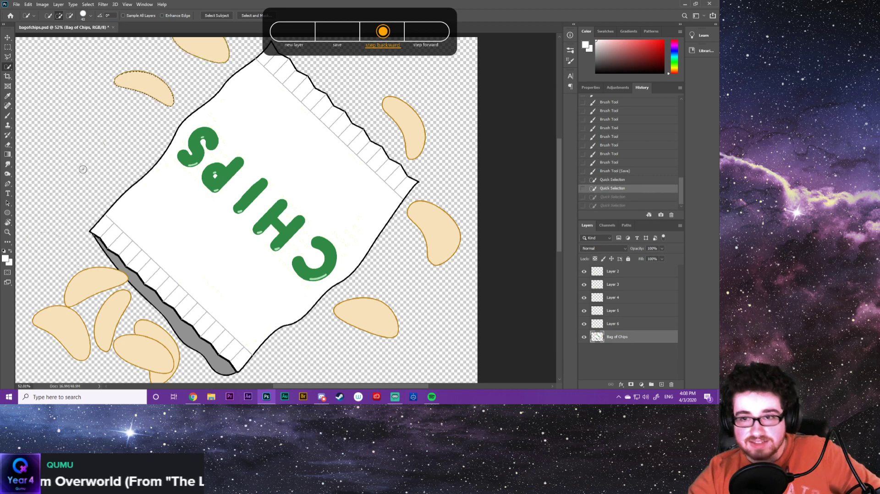
pyautogui.hotkey('ctrl', 'alt', 'z')
pyautogui.hotkey('ctrl', 'alt', 'z')
pyautogui.hotkey('ctrl', 'shift', 'z')
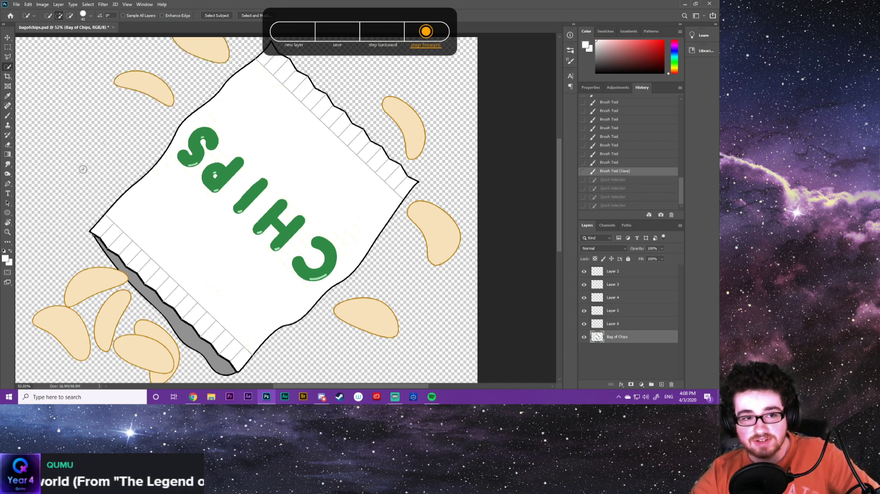
pyautogui.hotkey('ctrl', 'shift', 'z')
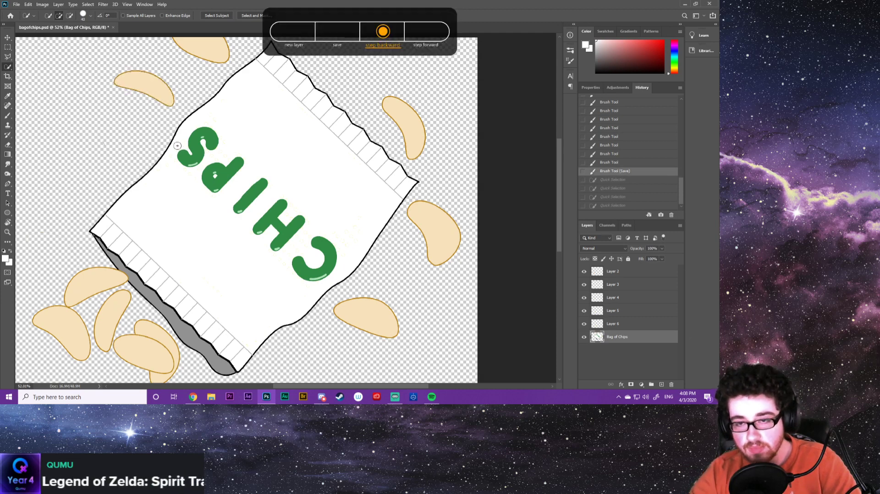
pyautogui.hotkey('ctrl', 'alt', 'z')
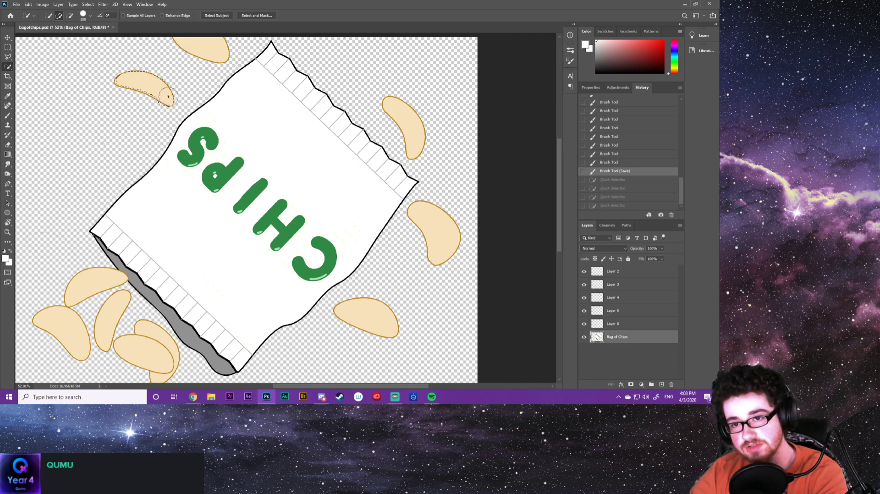
# Quick-select the small chip beside the S side of the bag and subtract the neighbouring chip at the canvas edge from the selection
pyautogui.moveTo(169, 97); pyautogui.dragTo(146, 108)
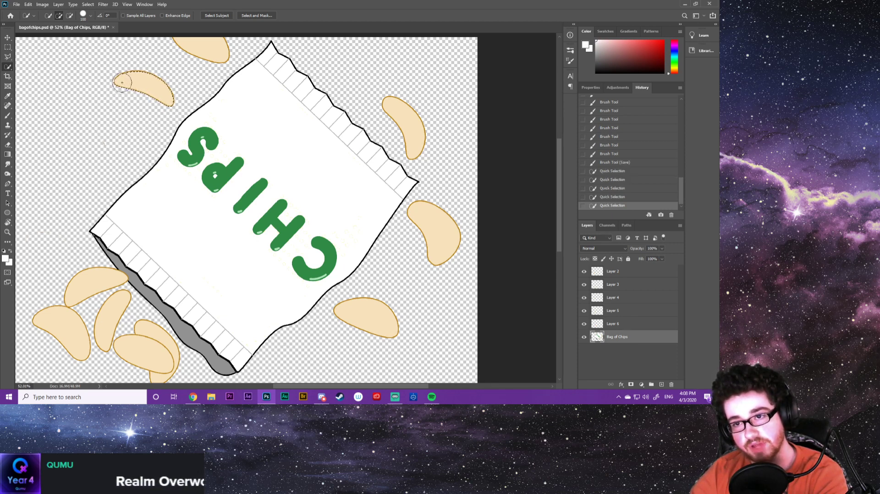
pyautogui.moveTo(119, 80); pyautogui.dragTo(145, 96)
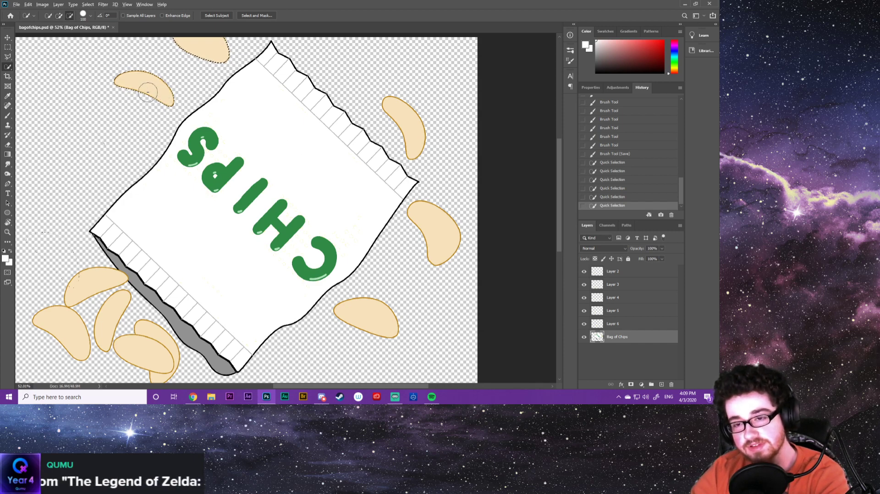
pyautogui.scroll(-1, 148, 96)
pyautogui.scroll(20, 148, 91)
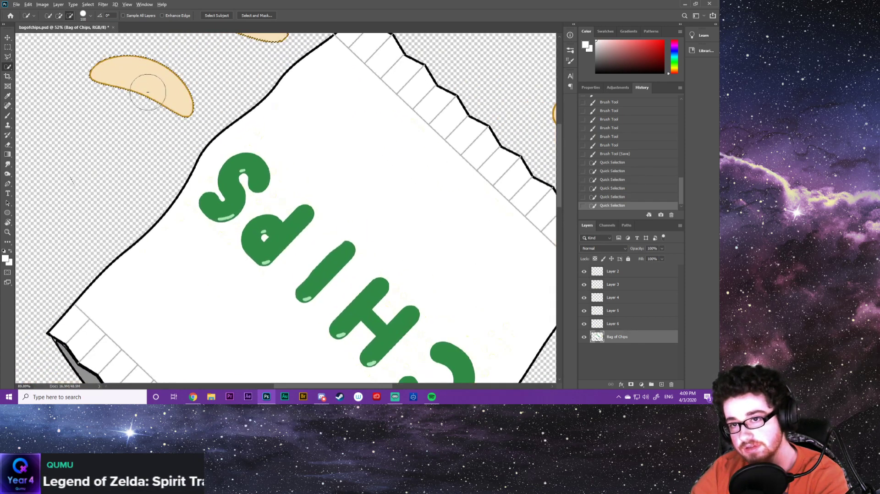
pyautogui.scroll(8, 147, 92)
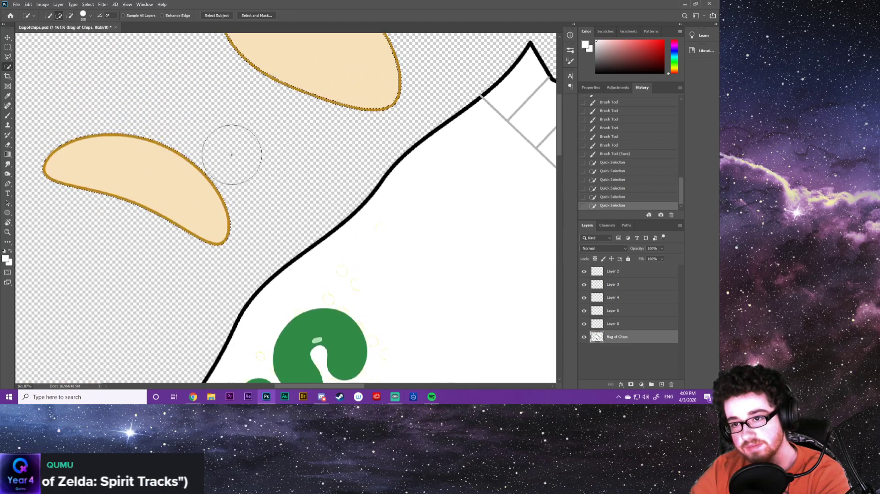
pyautogui.scroll(3, 245, 133)
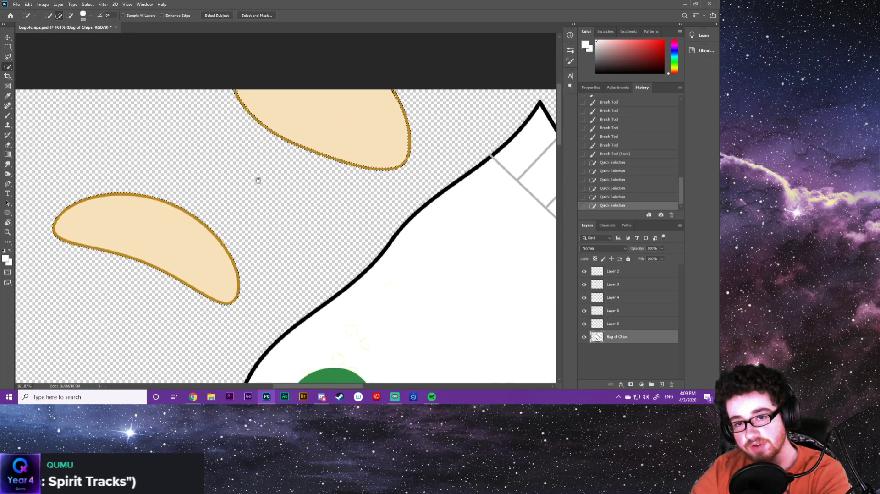
pyautogui.press('alt')
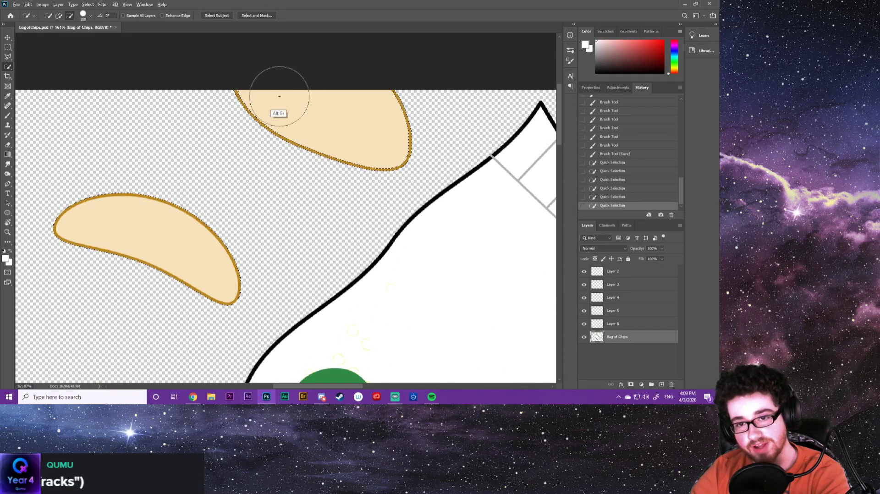
pyautogui.keyDown('alt'); pyautogui.click(246, 125); pyautogui.keyUp('alt')
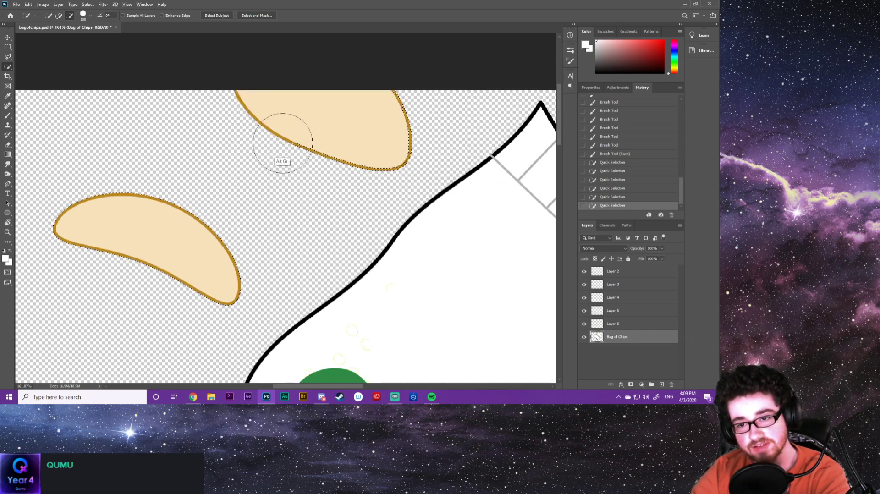
pyautogui.keyDown('alt'); pyautogui.click(317, 160); pyautogui.keyUp('alt')
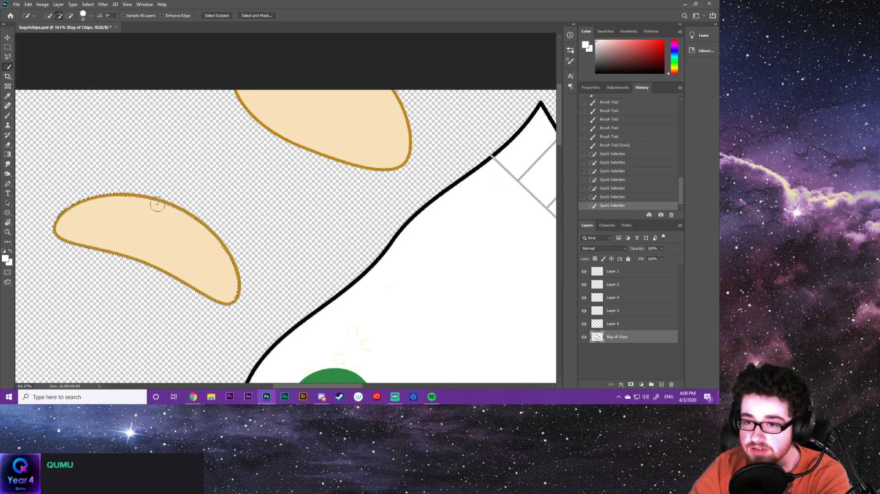
# Refine the quick selection along the small chip's upper edge so that it includes the brown outline
pyautogui.click(136, 204)
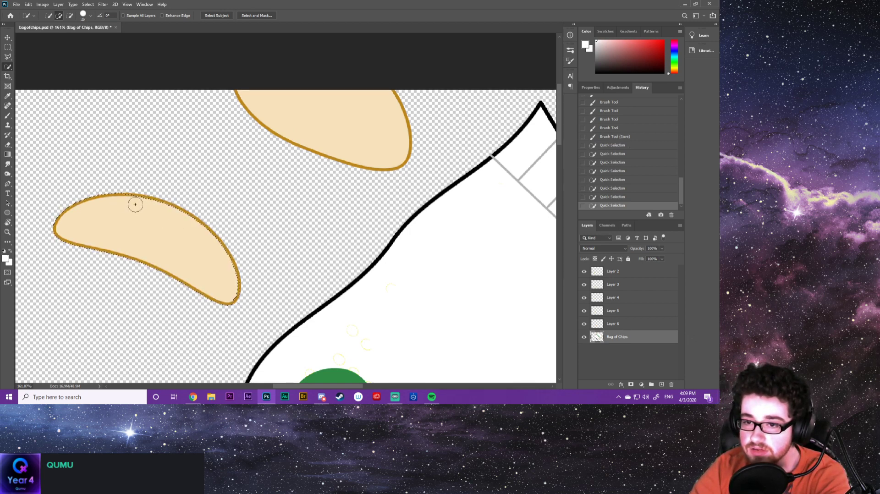
pyautogui.click(136, 202)
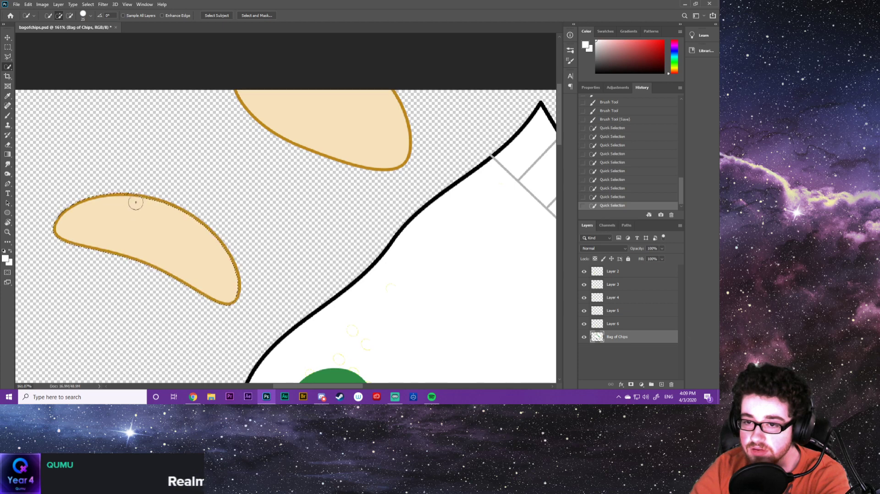
pyautogui.click(149, 196)
pyautogui.click(167, 206)
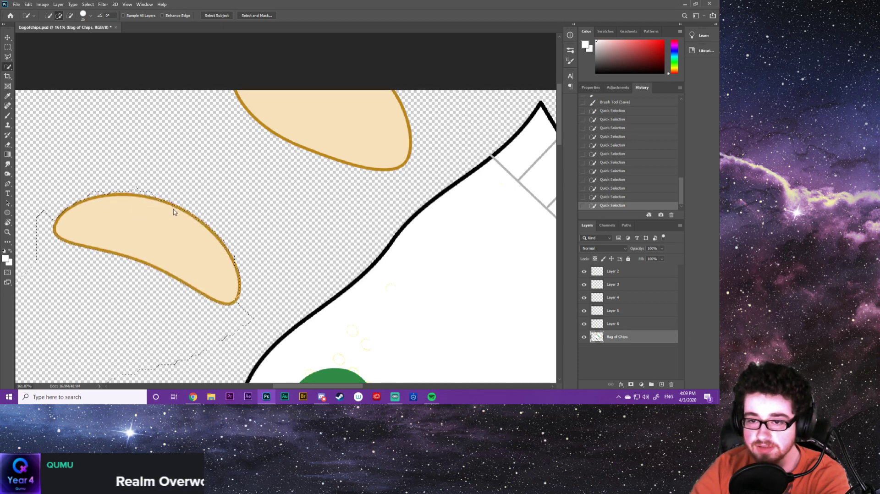
pyautogui.click(183, 210)
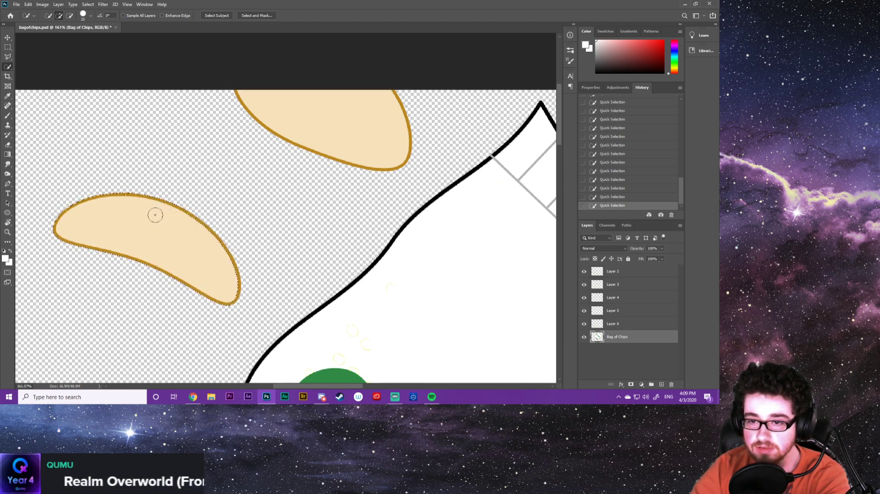
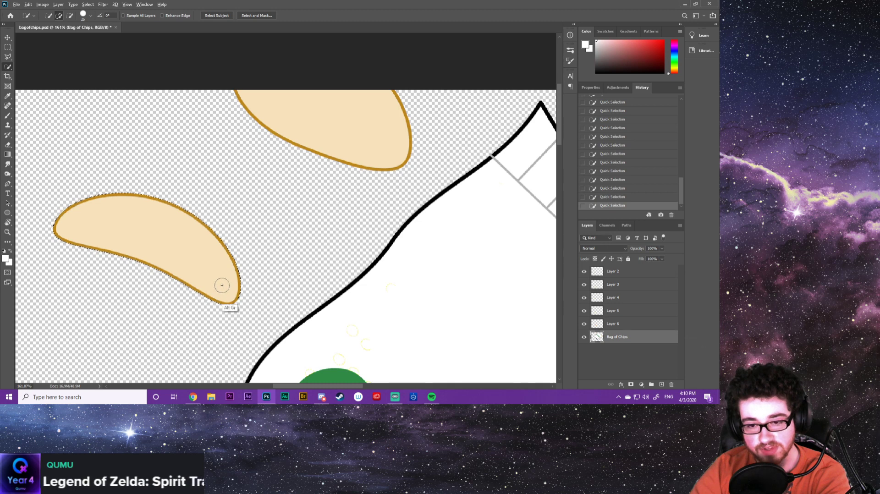
# Cut the selected small chip beside the S side of the bag out of the Bag of Chips layer onto its own layer
pyautogui.press('alt')
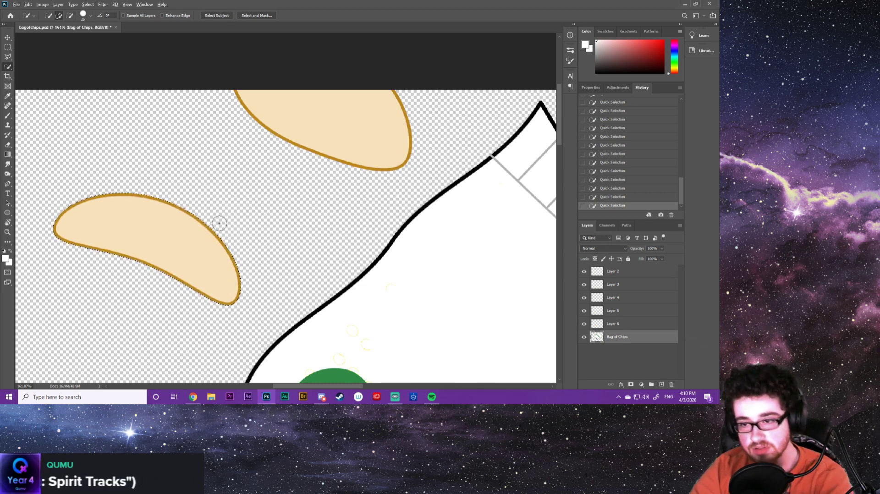
pyautogui.rightClick(158, 248)
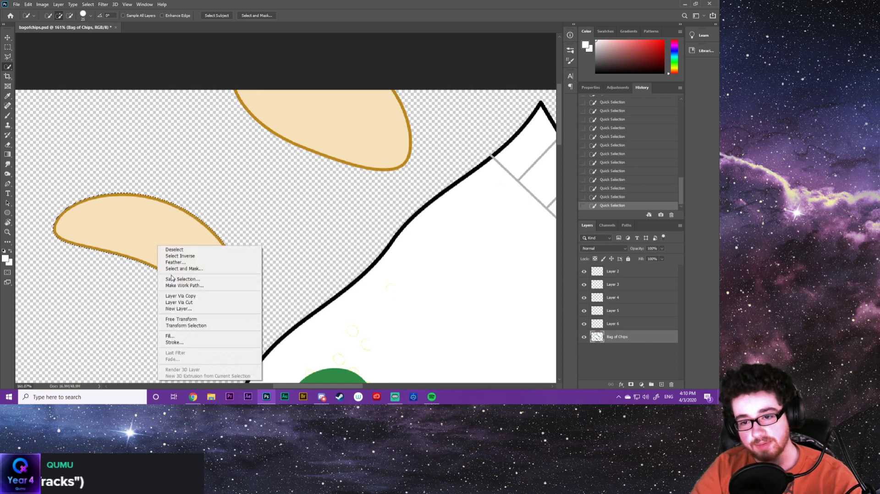
pyautogui.click(183, 302)
# Move the small cut-out chip below the pile of chips at the bag's opening, and save the document
pyautogui.scroll(-5, 186, 303)
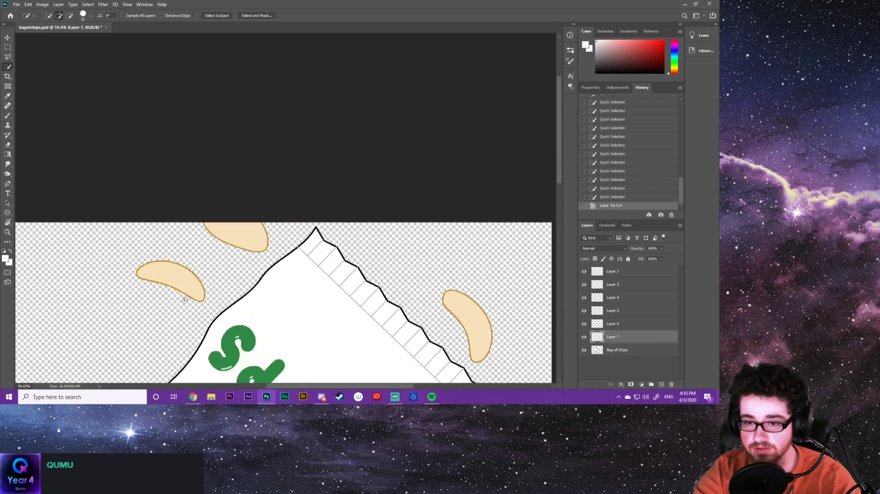
pyautogui.moveTo(155, 317); pyautogui.dragTo(238, 122)
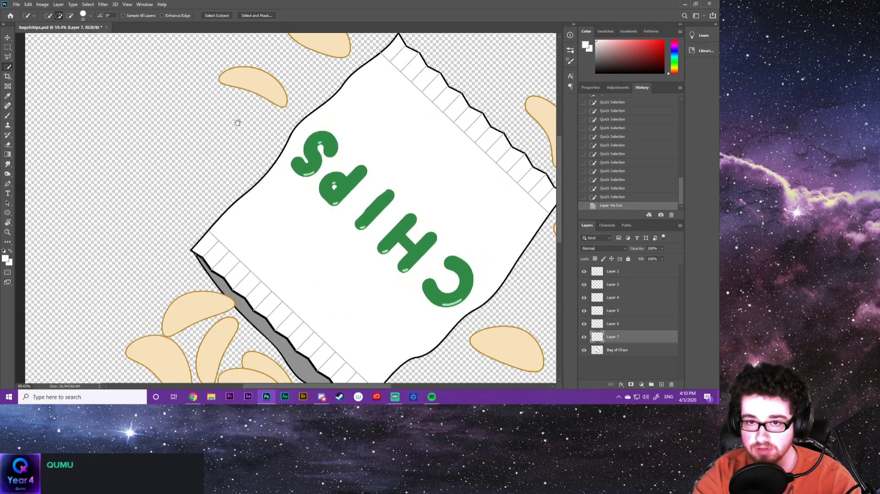
pyautogui.press('v')
pyautogui.moveTo(255, 89); pyautogui.dragTo(230, 270)
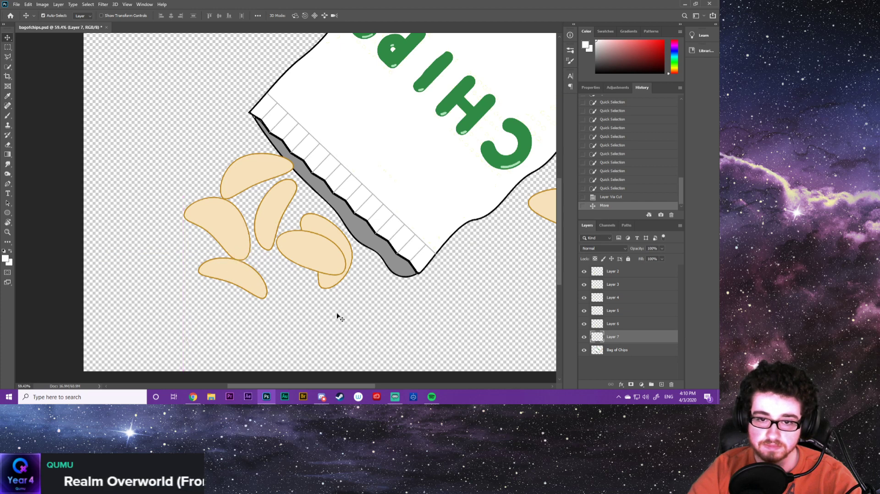
pyautogui.moveTo(464, 293); pyautogui.dragTo(258, 314)
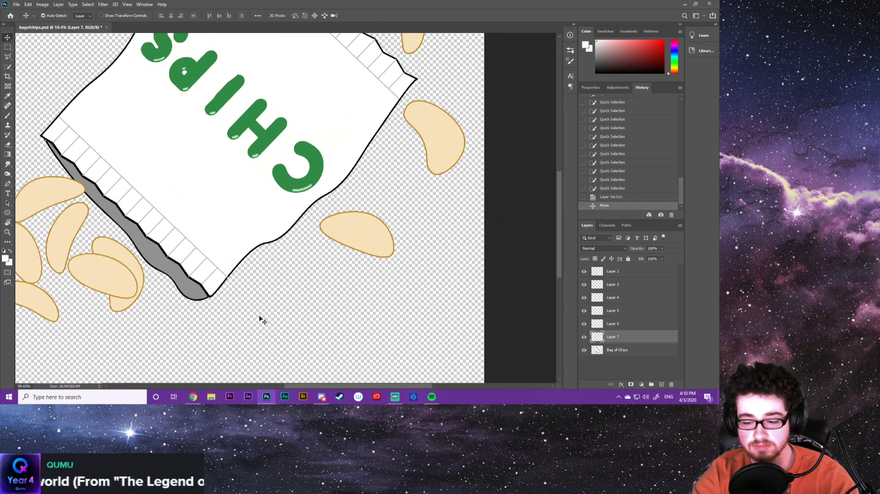
pyautogui.hotkey('ctrl', 's')
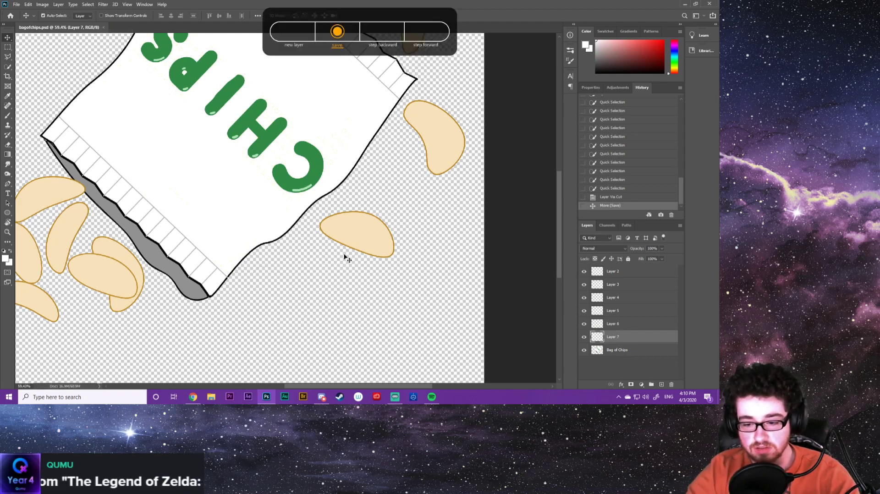
# On the Bag of Chips layer, quick-select the chip nearest the letter C and subtract the curved chip above it from the selection
pyautogui.press('w')
pyautogui.click(621, 351)
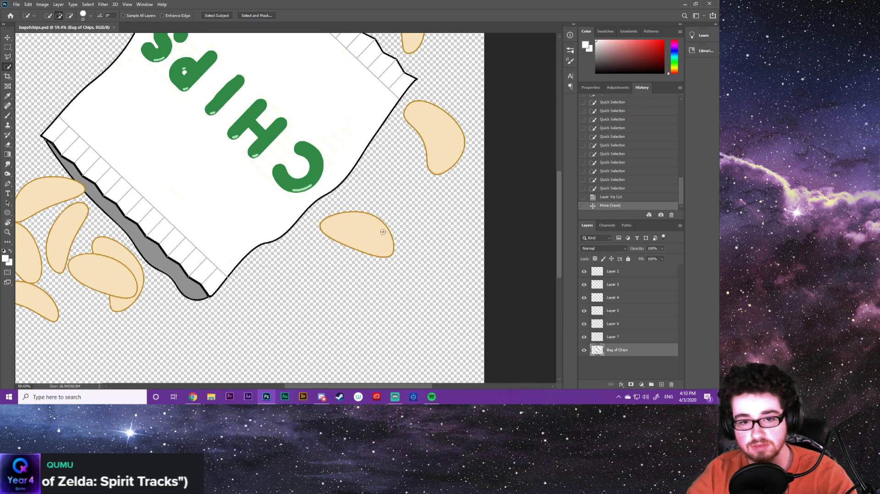
pyautogui.moveTo(387, 232); pyautogui.dragTo(389, 254)
pyautogui.click(349, 247)
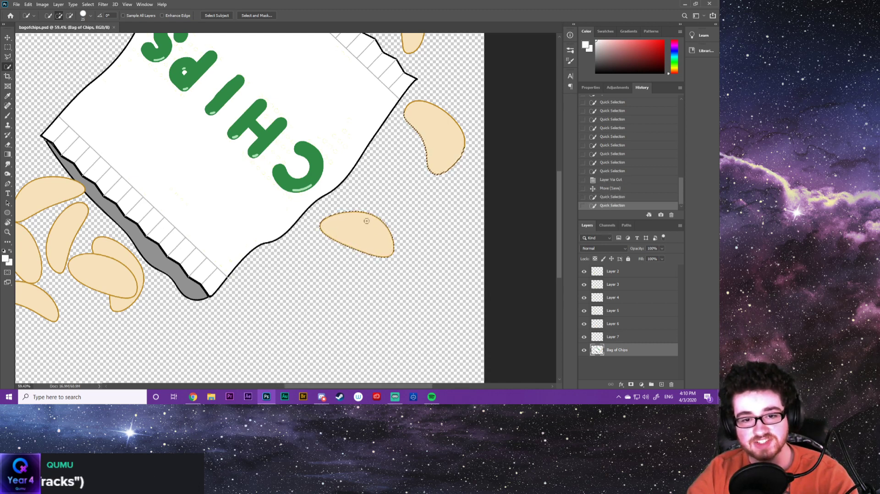
pyautogui.scroll(5, 365, 241)
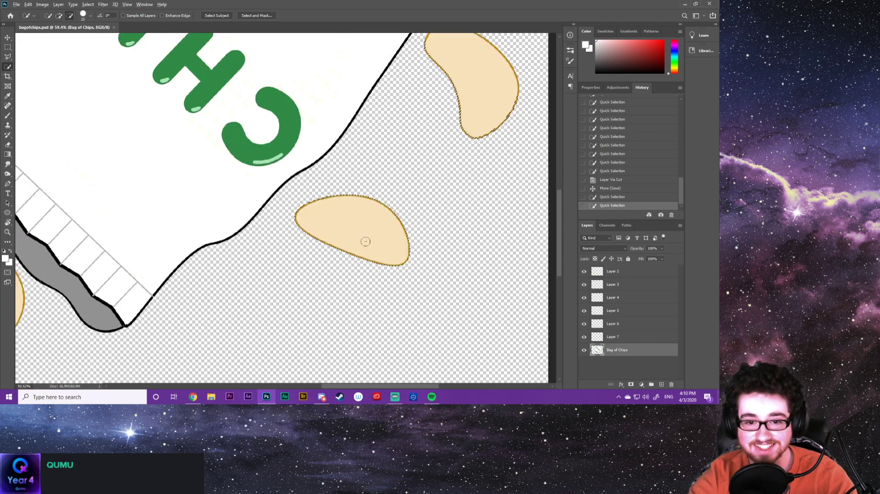
pyautogui.hscroll(2, 474, 165)
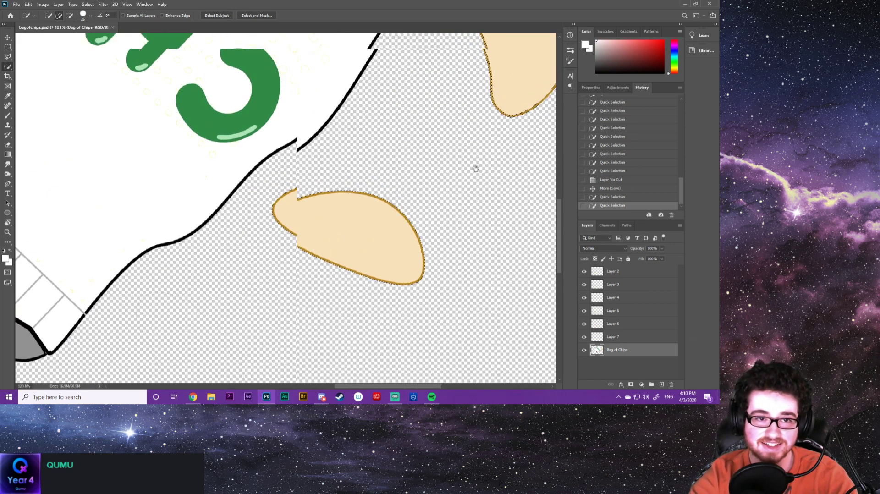
pyautogui.scroll(3, 424, 238)
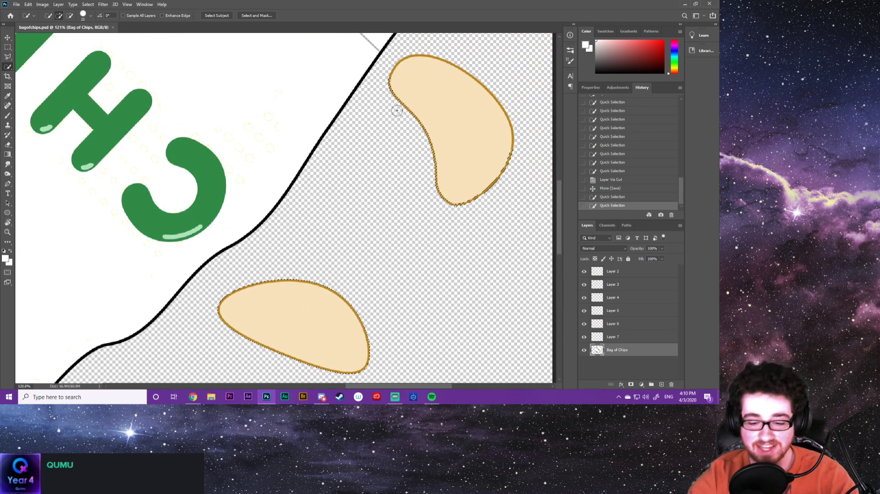
pyautogui.press('alt')
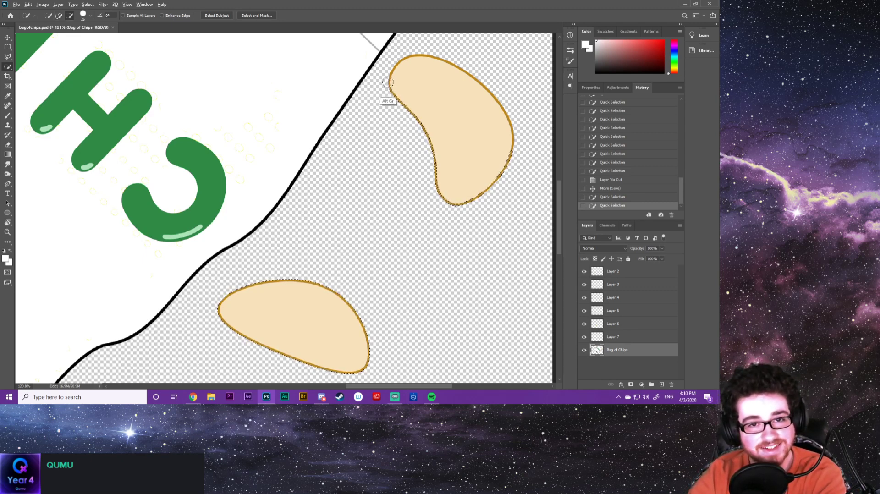
pyautogui.moveTo(387, 102)
pyautogui.mouseDown()
pyautogui.moveTo(413, 129)
pyautogui.moveTo(390, 86)
pyautogui.moveTo(428, 134)
pyautogui.moveTo(450, 207)
pyautogui.moveTo(498, 194)
pyautogui.moveTo(517, 173)
pyautogui.mouseUp()
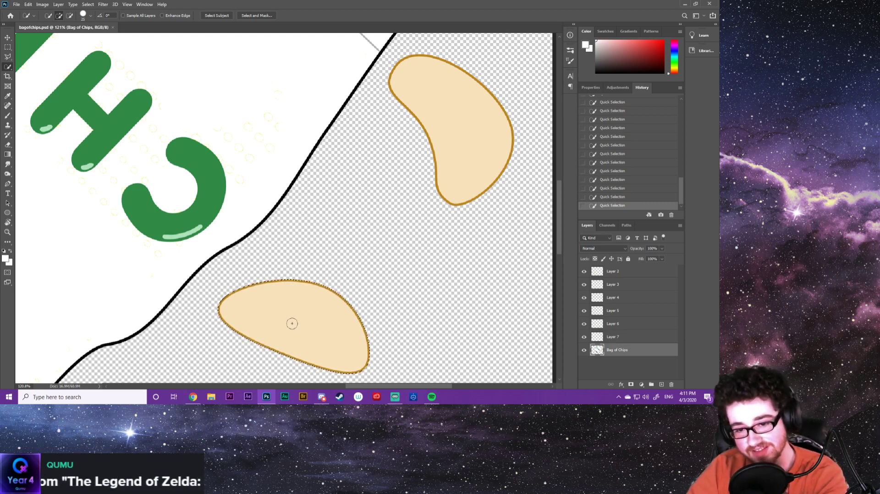
# Cut the selected chip near the letter C onto its own layer and activate the Move tool
pyautogui.rightClick(293, 309)
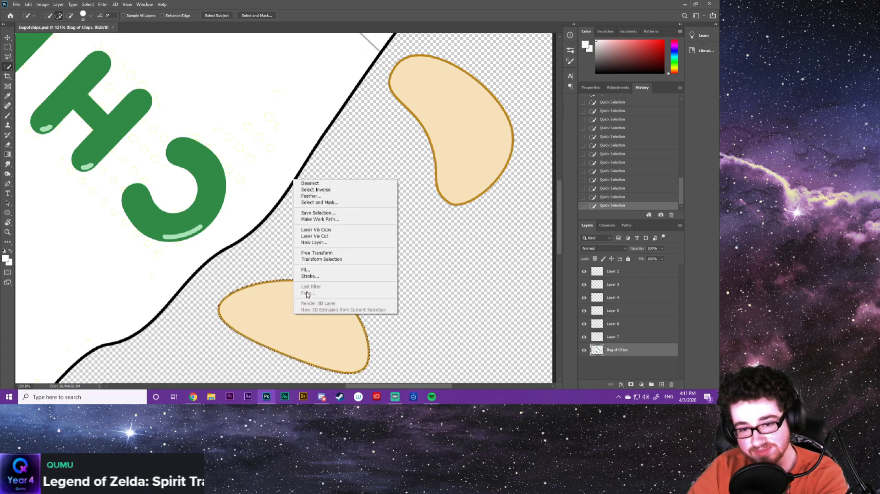
pyautogui.click(313, 236)
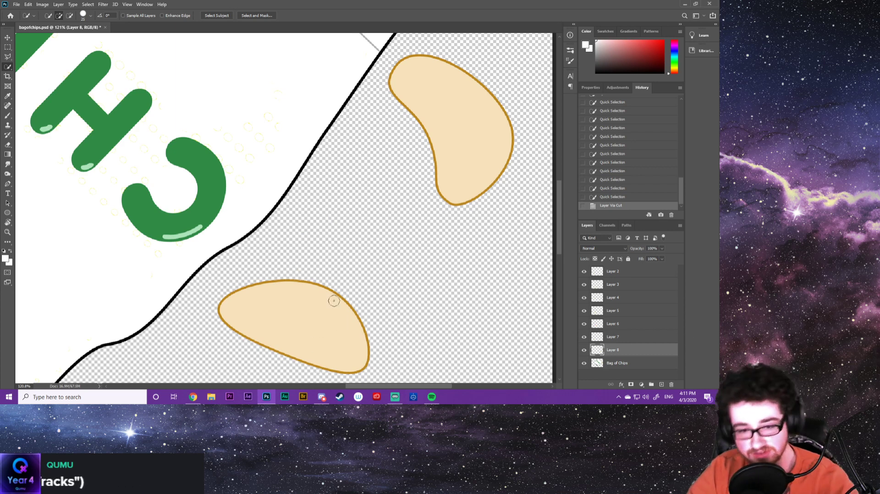
pyautogui.press('v')
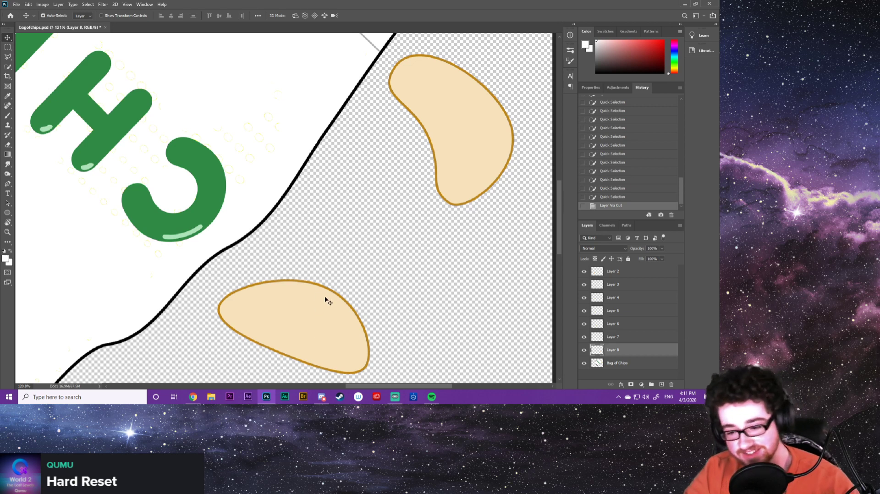
# Move the cut-out chip beside the bag's lower right edge onto the bottom of the chip pile at the bag's opening
pyautogui.scroll(-3, 328, 302)
pyautogui.scroll(-1, 290, 309)
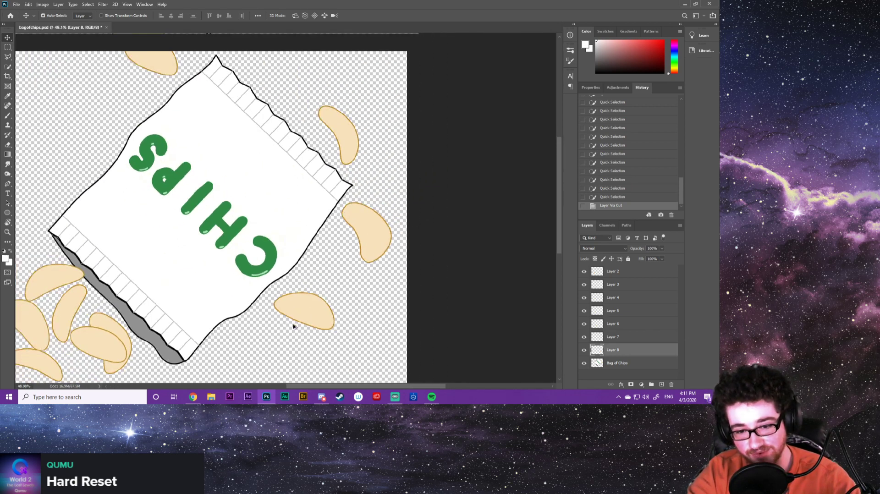
pyautogui.moveTo(243, 327); pyautogui.dragTo(368, 267)
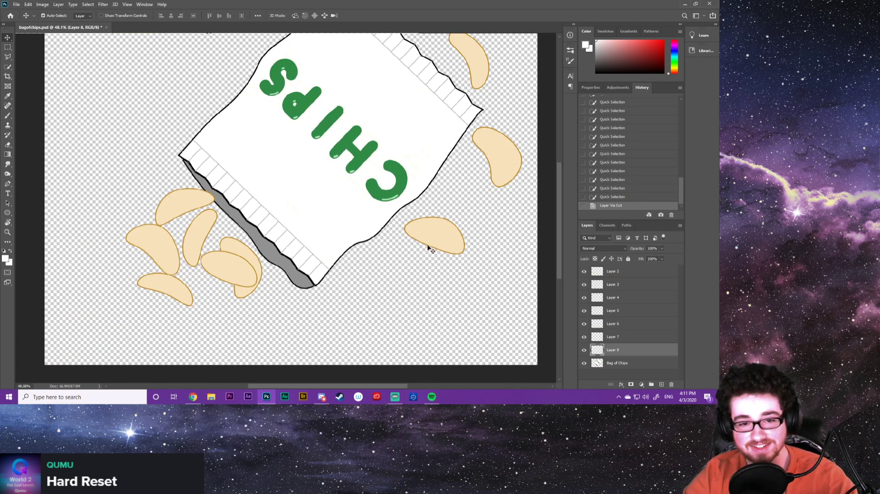
pyautogui.moveTo(437, 243); pyautogui.dragTo(201, 303)
pyautogui.click(431, 269)
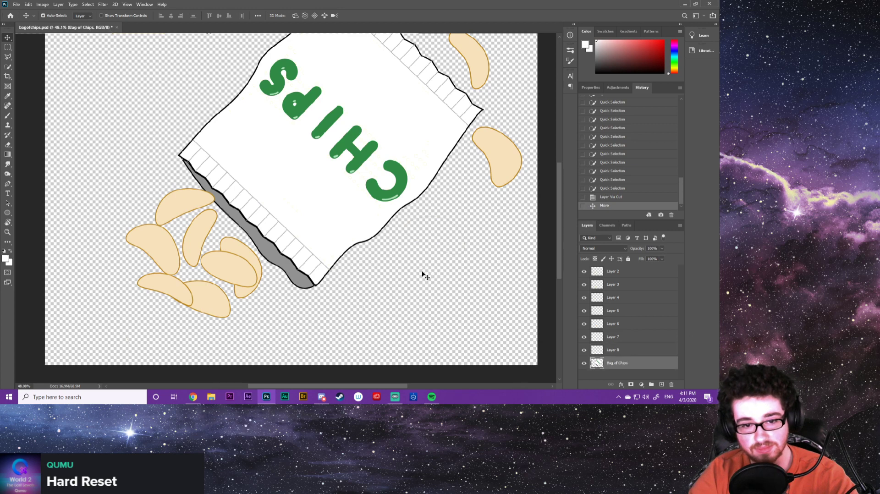
# Step the last change back and forward again, and make the Bag of Chips layer active with the Quick Selection tool ready
pyautogui.moveTo(444, 244); pyautogui.dragTo(379, 322)
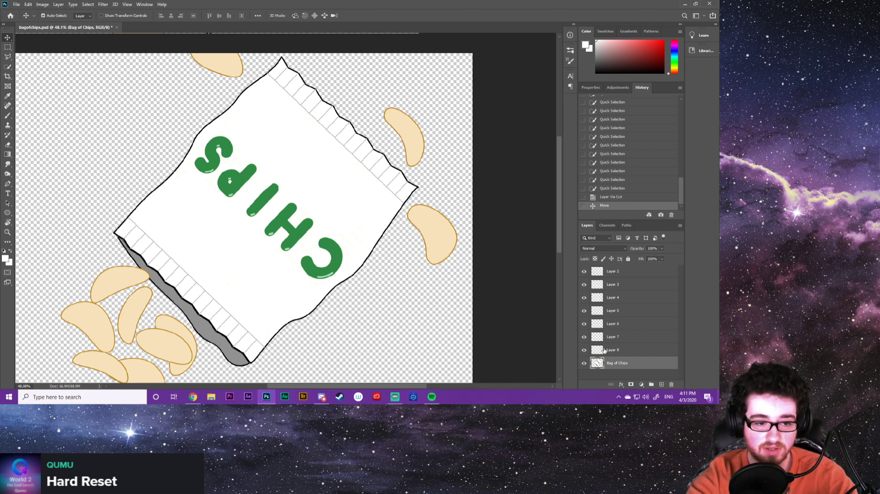
pyautogui.press('w')
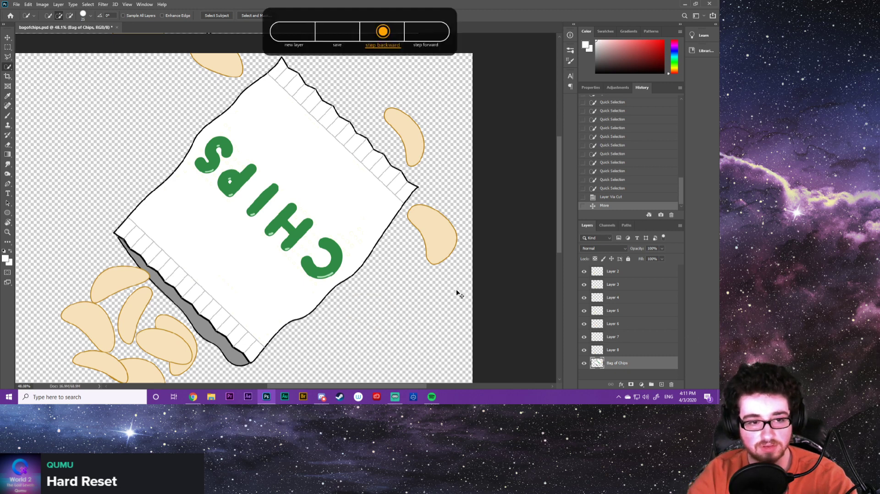
pyautogui.hotkey('ctrl', 'alt', 'z')
pyautogui.hotkey('ctrl', 'shift', 'z')
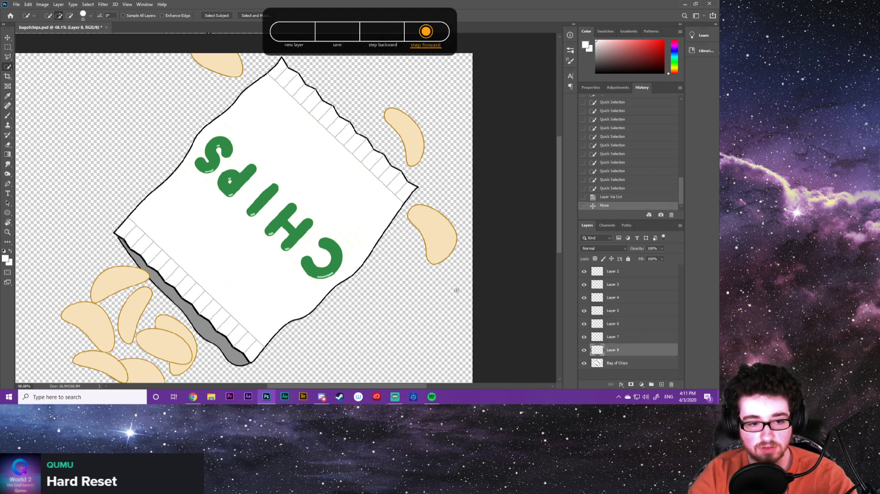
pyautogui.click(639, 368)
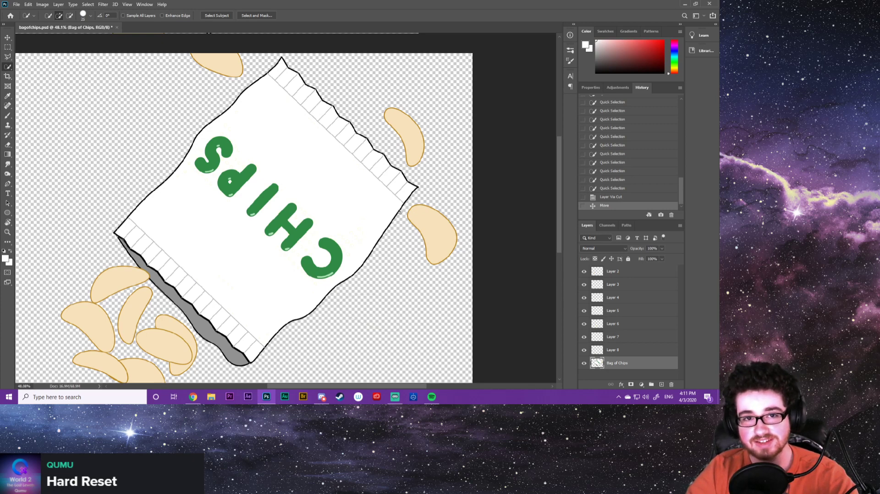
pyautogui.moveTo(152, 115); pyautogui.dragTo(226, 92)
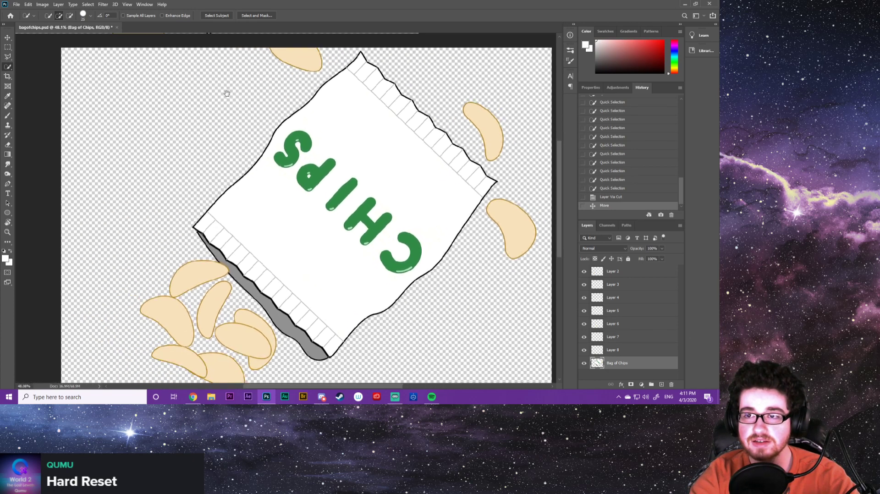
pyautogui.click(145, 66)
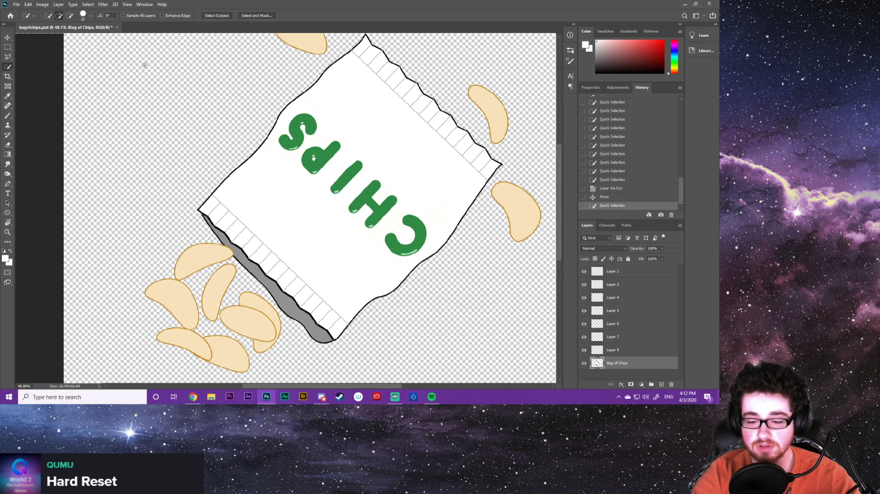
pyautogui.hotkey('ctrl', 'alt', 'z')
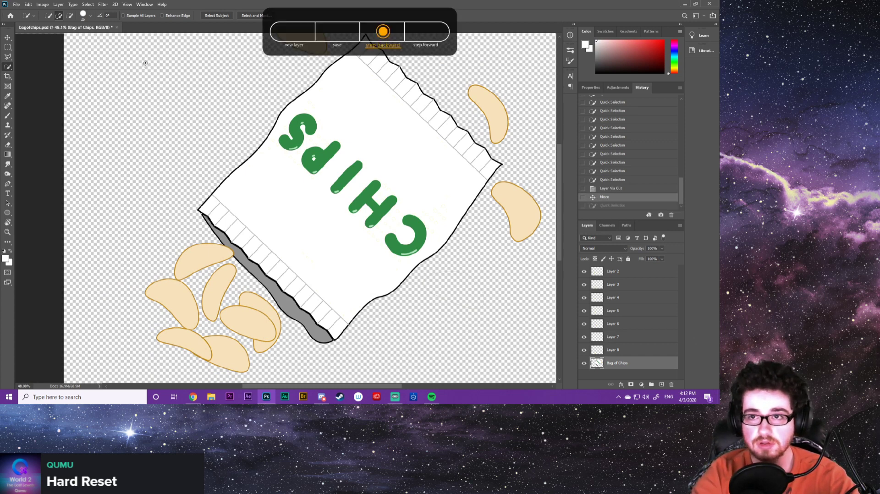
pyautogui.scroll(3, 145, 63)
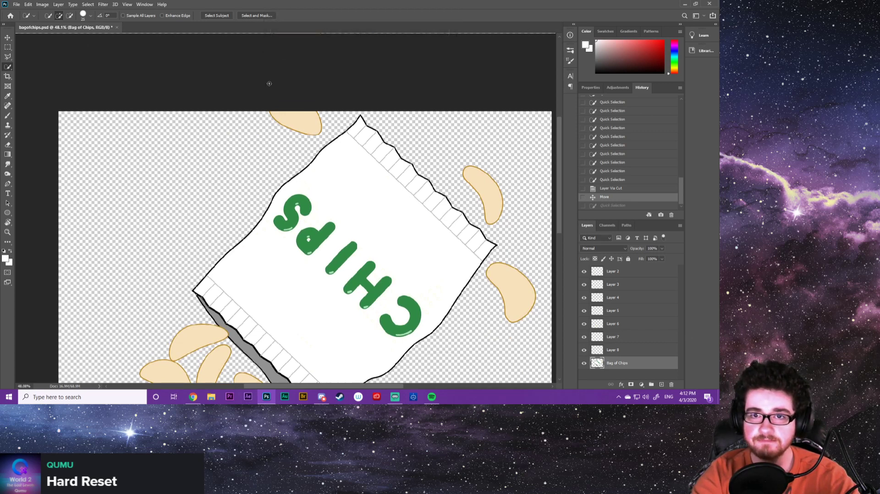
pyautogui.press('v')
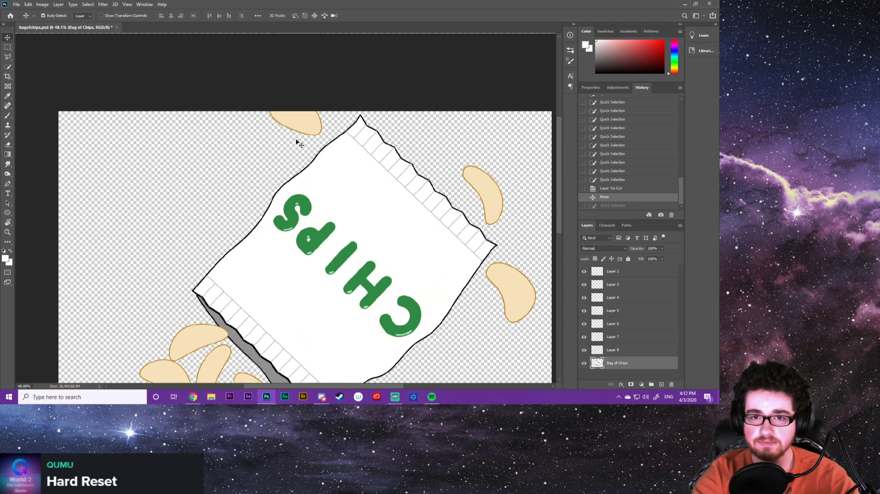
pyautogui.moveTo(302, 120); pyautogui.dragTo(232, 161)
pyautogui.hotkey('ctrl', 'alt', 'z')
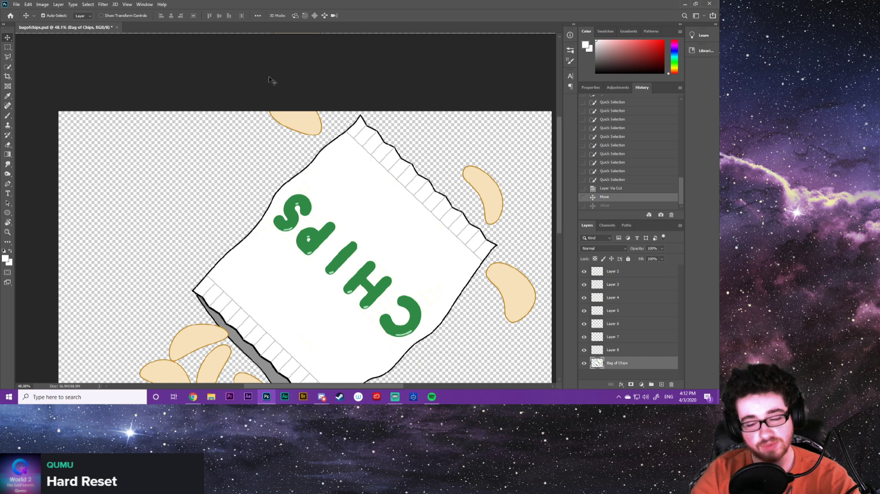
# Quick-select the wide curved chip just below the bag's right corner on the Bag of Chips layer
pyautogui.moveTo(270, 196); pyautogui.dragTo(174, 148)
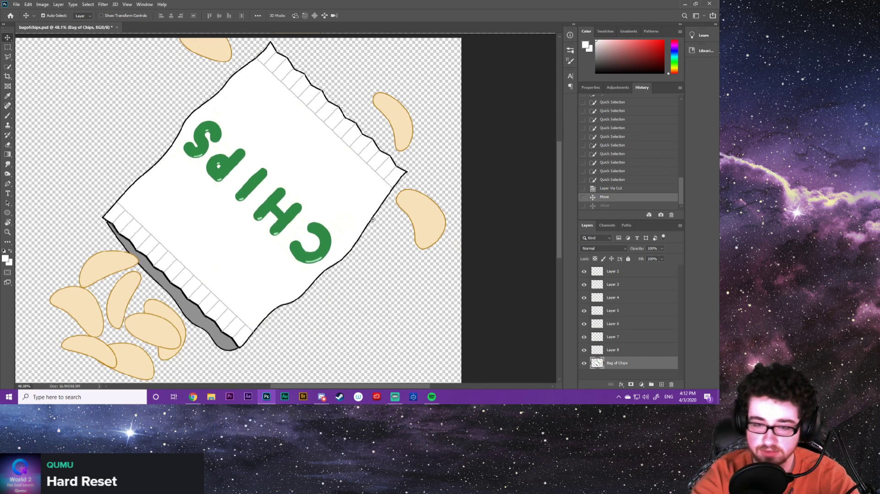
pyautogui.press('w')
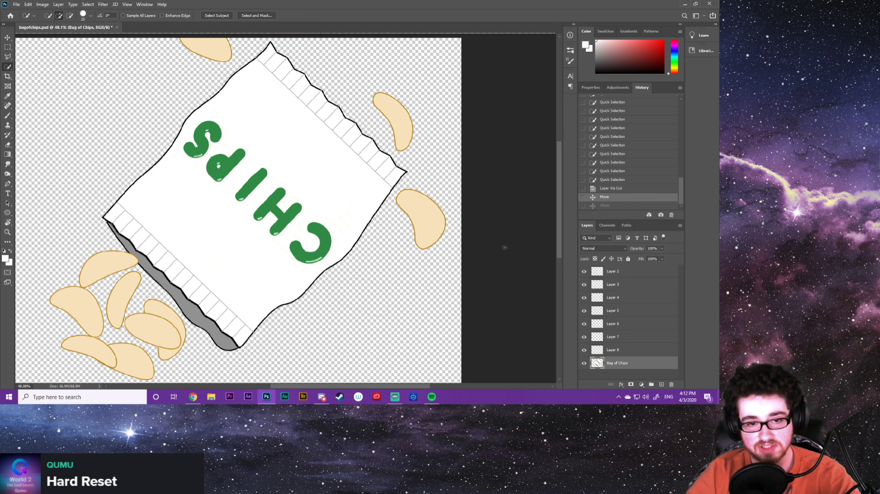
pyautogui.moveTo(439, 235)
pyautogui.mouseDown()
pyautogui.moveTo(400, 204)
pyautogui.moveTo(409, 205)
pyautogui.moveTo(405, 196)
pyautogui.mouseUp()
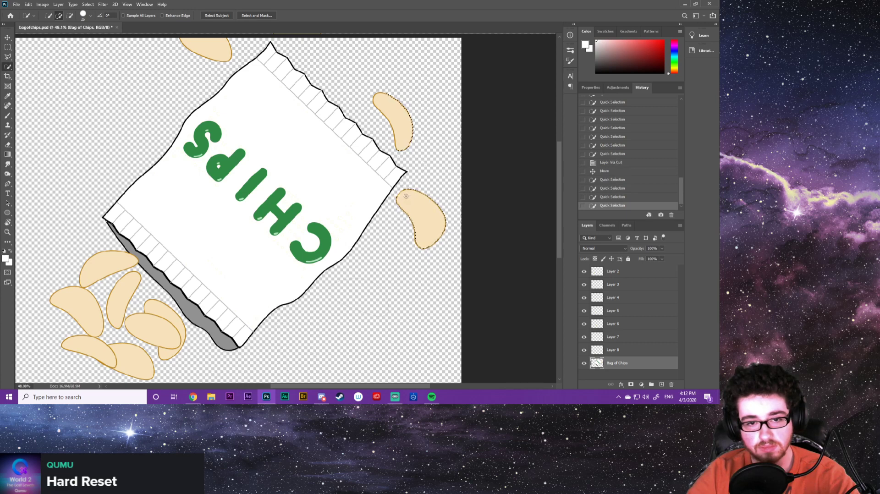
pyautogui.click(413, 221)
pyautogui.click(425, 258)
pyautogui.click(430, 269)
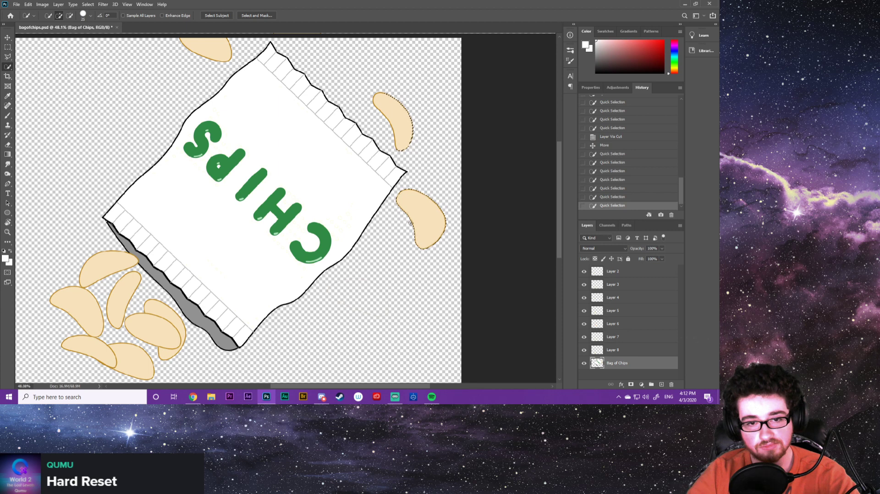
pyautogui.moveTo(398, 197); pyautogui.dragTo(413, 222)
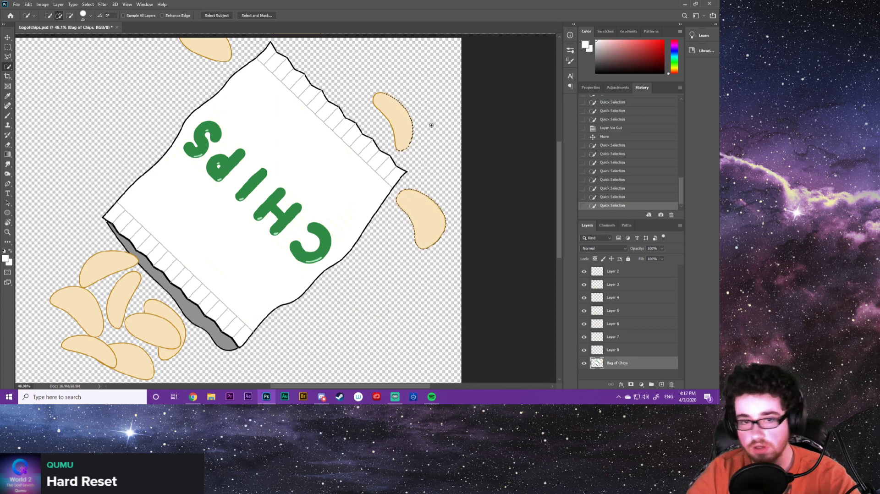
# Subtract the upper chip beside the bag's crimped top edge from the selection
pyautogui.press('alt')
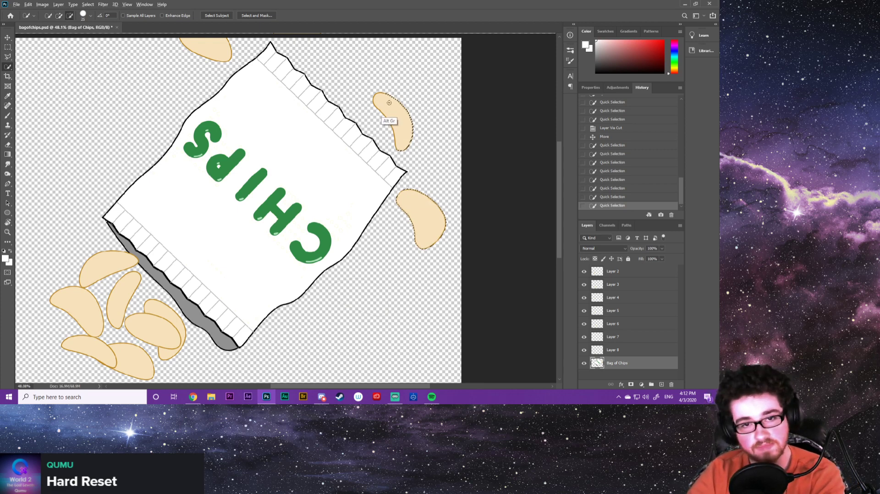
pyautogui.keyDown('alt'); pyautogui.click(394, 99); pyautogui.keyUp('alt')
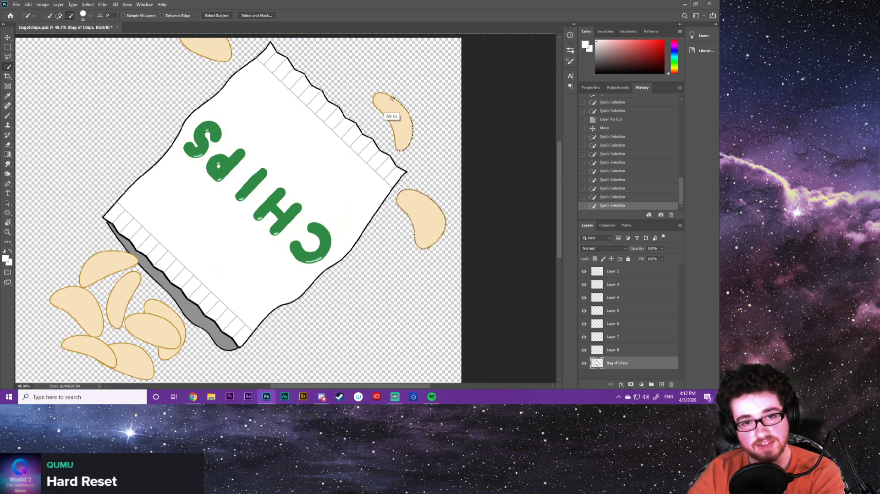
pyautogui.keyDown('alt'); pyautogui.click(410, 120); pyautogui.keyUp('alt')
pyautogui.keyDown('alt'); pyautogui.click(411, 130); pyautogui.keyUp('alt')
pyautogui.keyDown('alt'); pyautogui.click(414, 138); pyautogui.keyUp('alt')
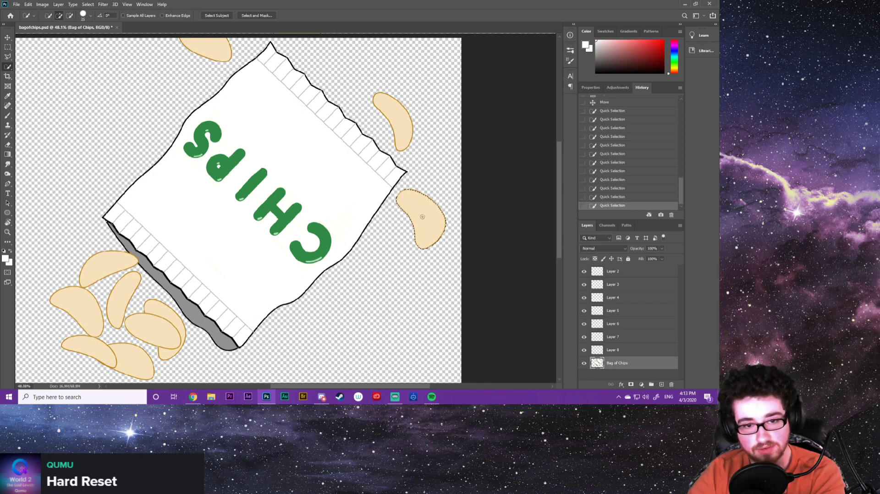
# Refine the quick selection along the outline of the wide curved chip below the bag's right corner
pyautogui.scroll(3, 423, 213)
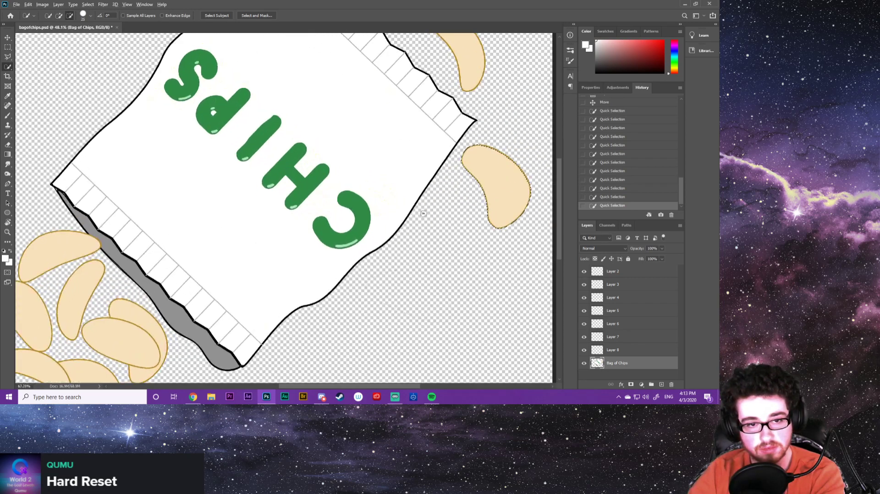
pyautogui.scroll(3, 524, 210)
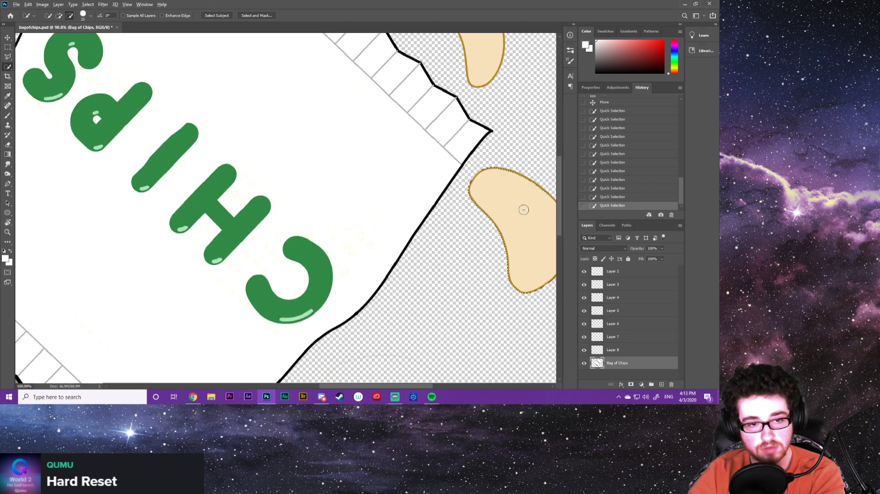
pyautogui.hscroll(5, 524, 210)
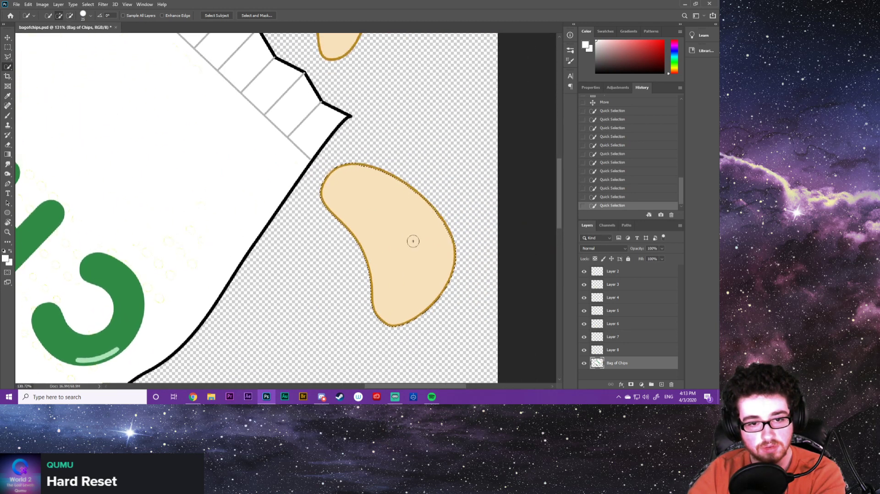
pyautogui.click(432, 219)
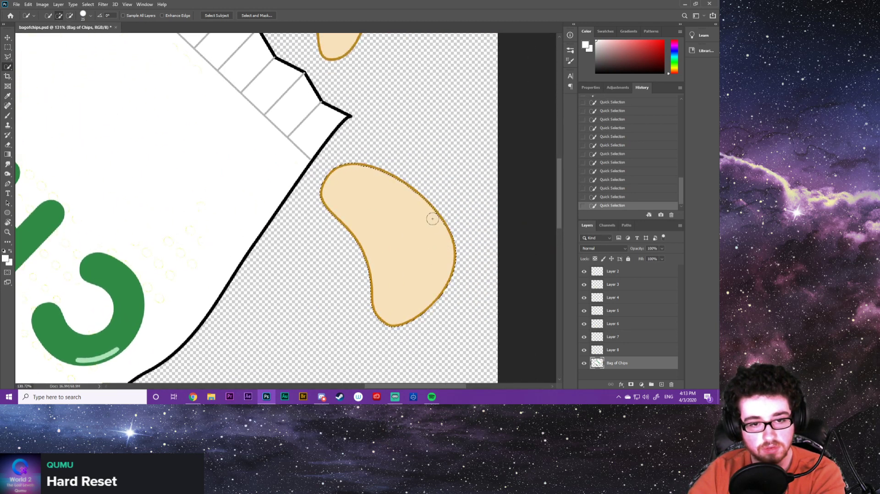
pyautogui.click(431, 216)
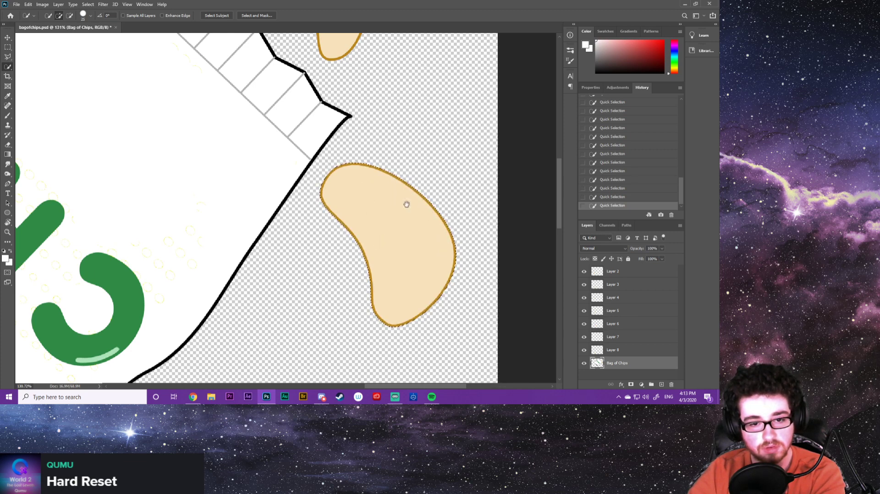
# Cut the selected chip from the Bag of Chips layer onto its own layer with Layer Via Cut
pyautogui.moveTo(450, 167); pyautogui.dragTo(464, 222)
pyautogui.moveTo(448, 183); pyautogui.dragTo(475, 228)
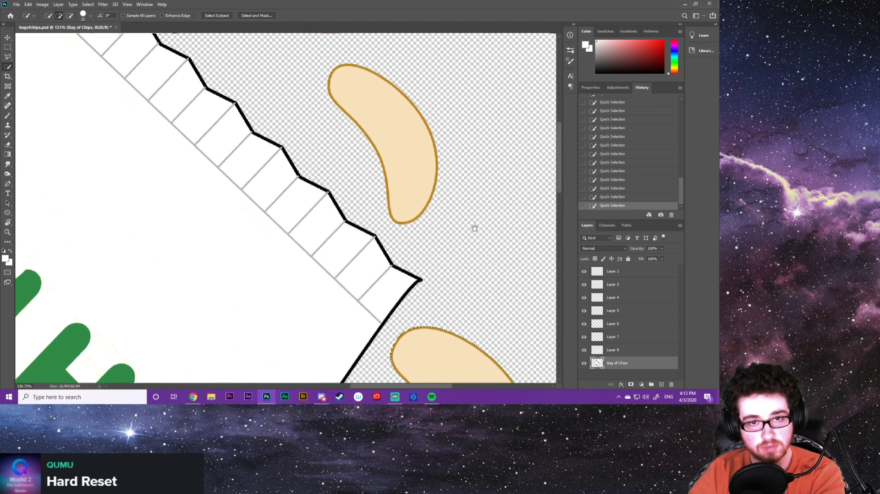
pyautogui.moveTo(444, 156); pyautogui.dragTo(457, 185)
pyautogui.moveTo(449, 143); pyautogui.dragTo(423, 132)
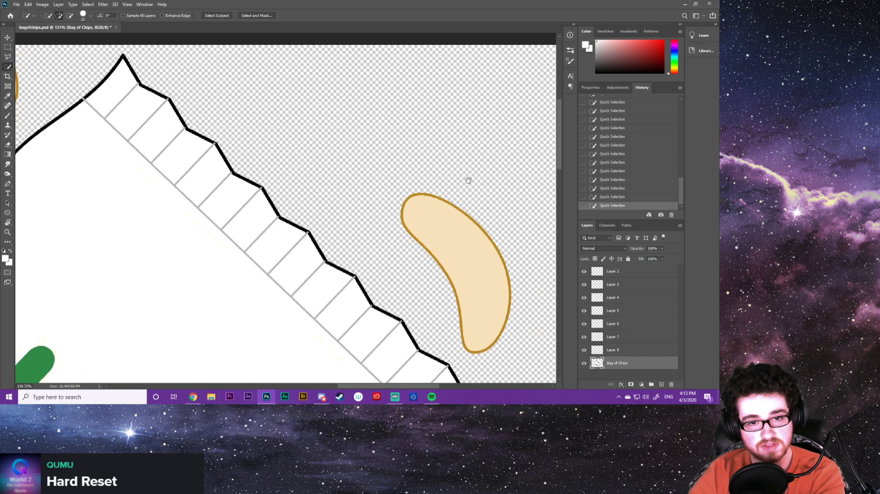
pyautogui.moveTo(467, 180); pyautogui.dragTo(326, 104)
pyautogui.moveTo(391, 192); pyautogui.dragTo(410, 179)
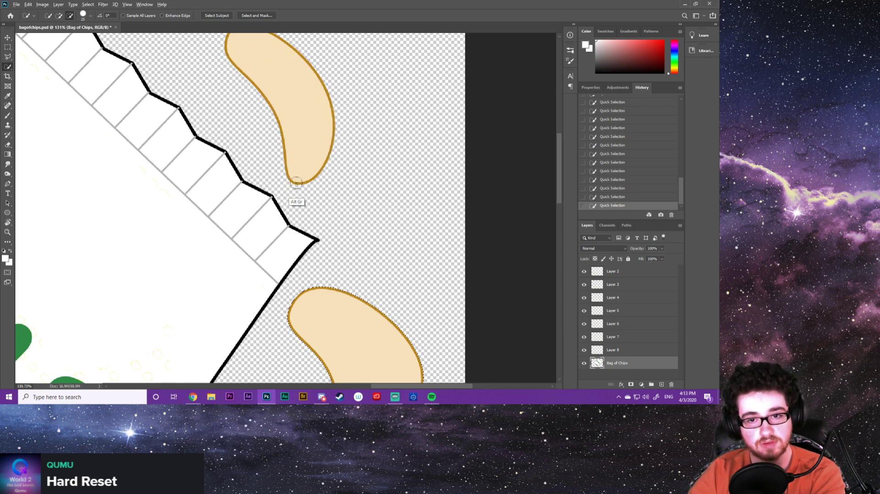
pyautogui.moveTo(398, 270); pyautogui.dragTo(392, 81)
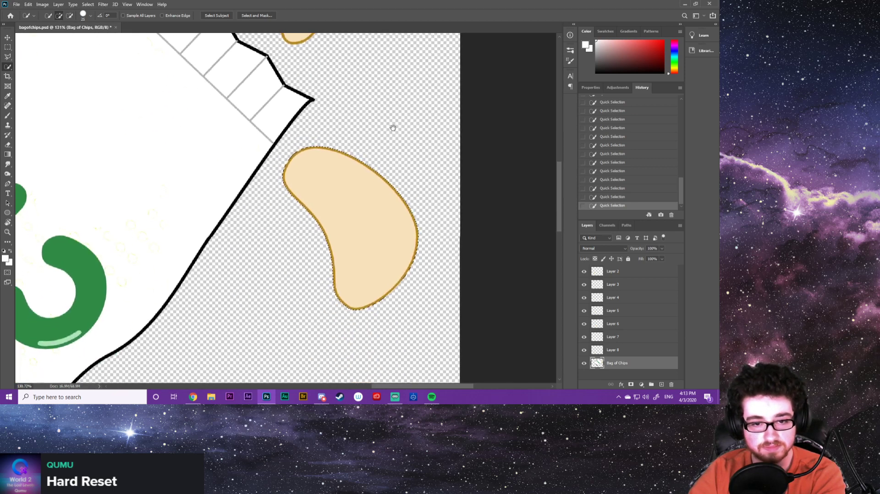
pyautogui.rightClick(359, 220)
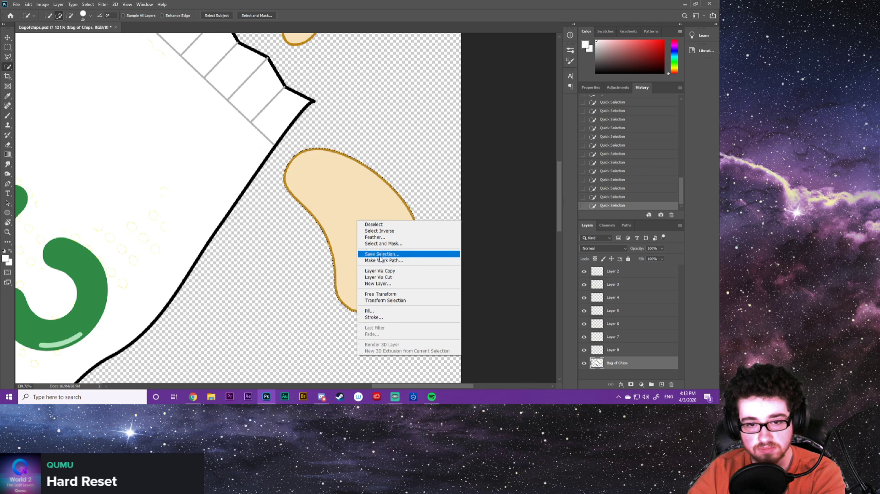
pyautogui.click(386, 278)
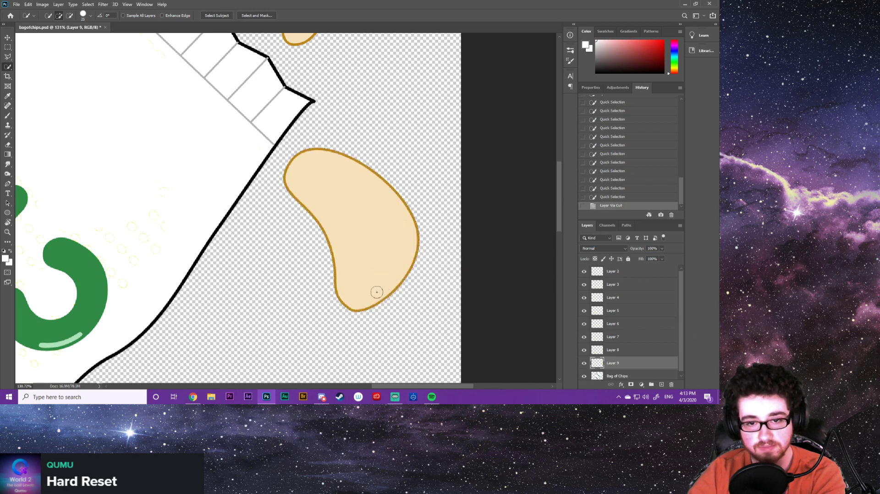
# Move the newly cut chip from beside the bag into the chip pile at the bag's opening
pyautogui.press('v')
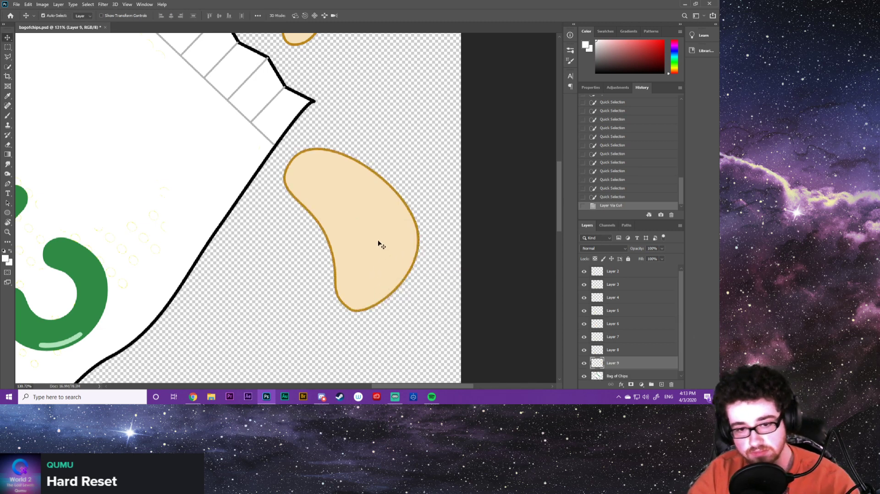
pyautogui.scroll(-5, 379, 243)
pyautogui.moveTo(379, 243); pyautogui.dragTo(81, 340)
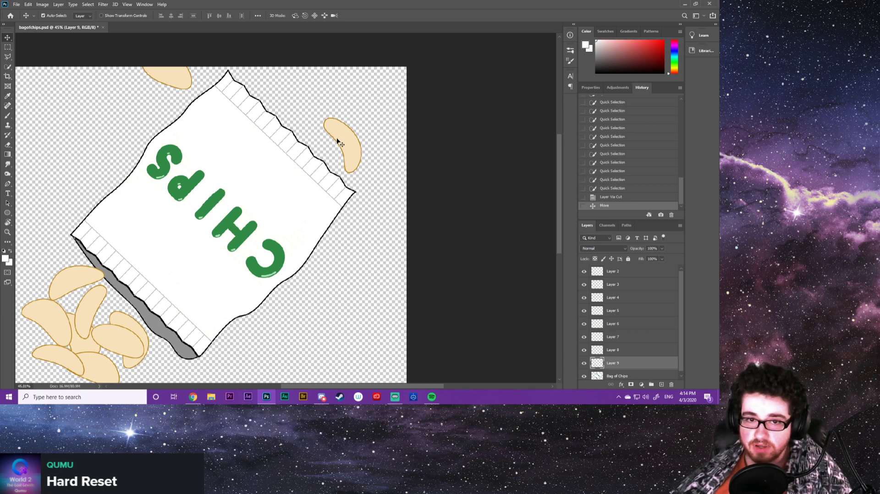
# Select the curved chip beside the bag's crimped top edge on the Bag of Chips layer with the Quick Selection tool
pyautogui.press('w')
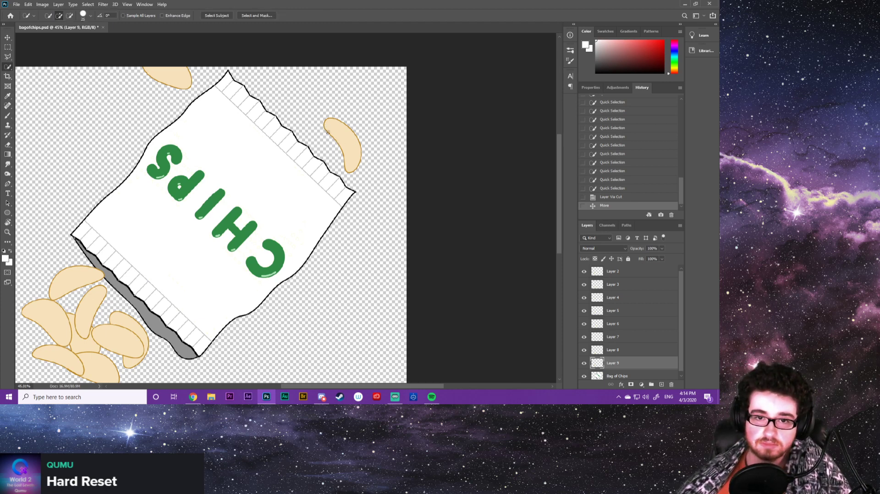
pyautogui.click(328, 132)
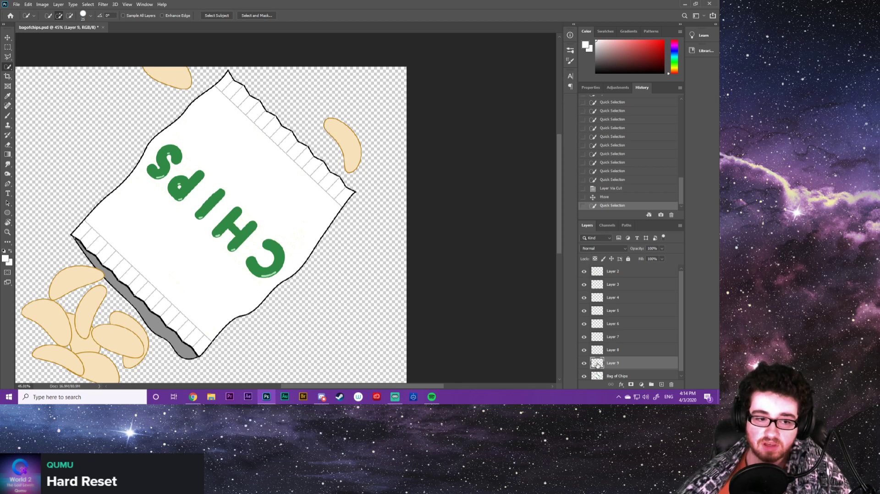
pyautogui.click(614, 376)
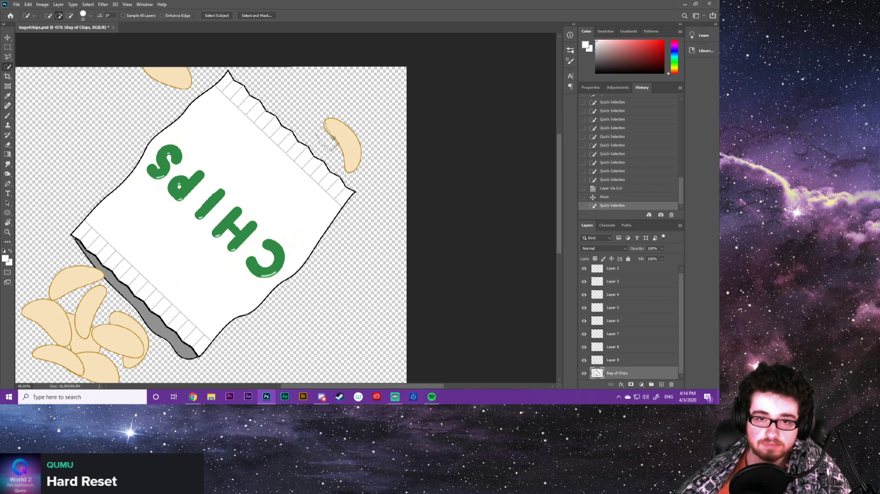
pyautogui.moveTo(334, 138)
pyautogui.mouseDown()
pyautogui.moveTo(349, 138)
pyautogui.moveTo(354, 157)
pyautogui.moveTo(343, 164)
pyautogui.mouseUp()
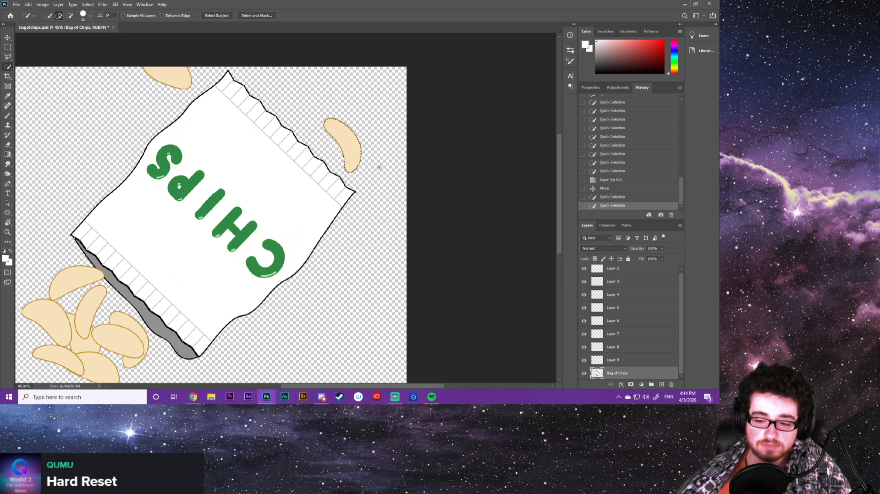
# Refine the quick selection along the outer edge and both rounded ends of the curved chip beside the crimped edge
pyautogui.press('alt')
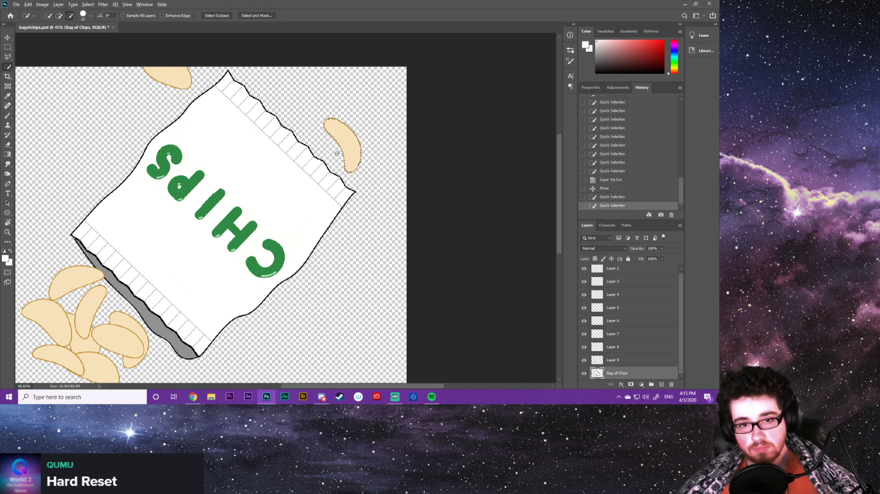
pyautogui.scroll(5, 337, 154)
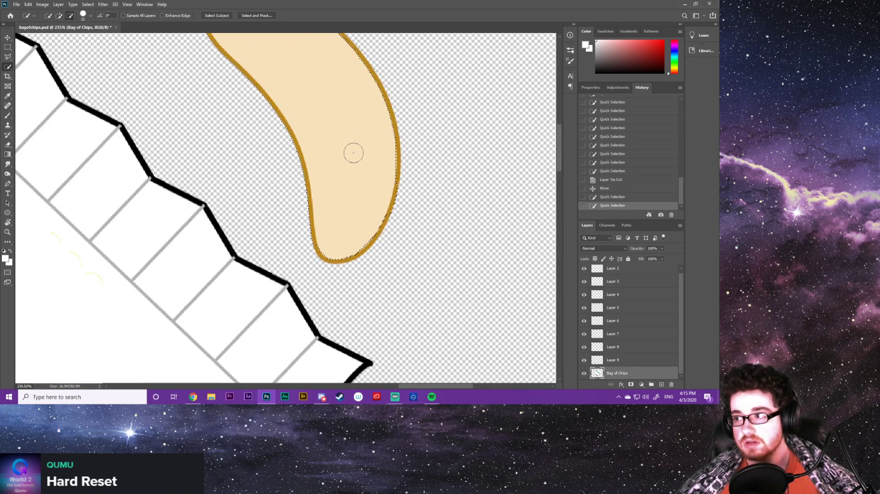
pyautogui.scroll(-3, 354, 153)
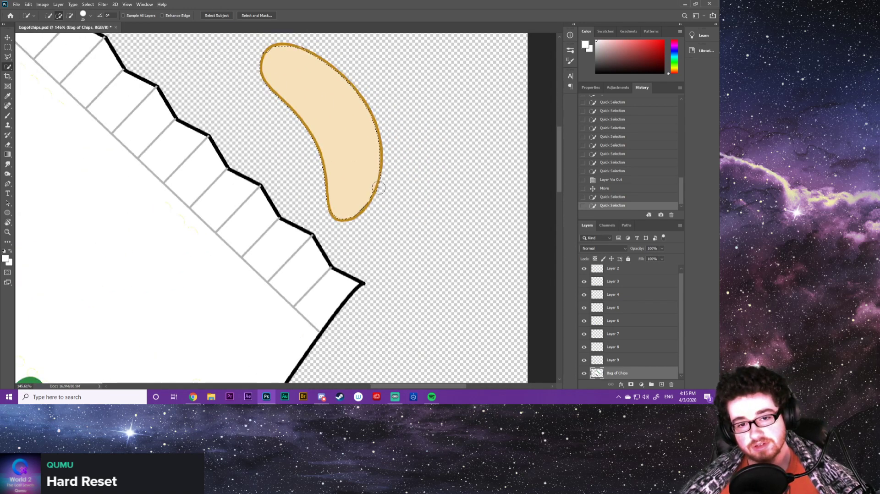
pyautogui.click(373, 208)
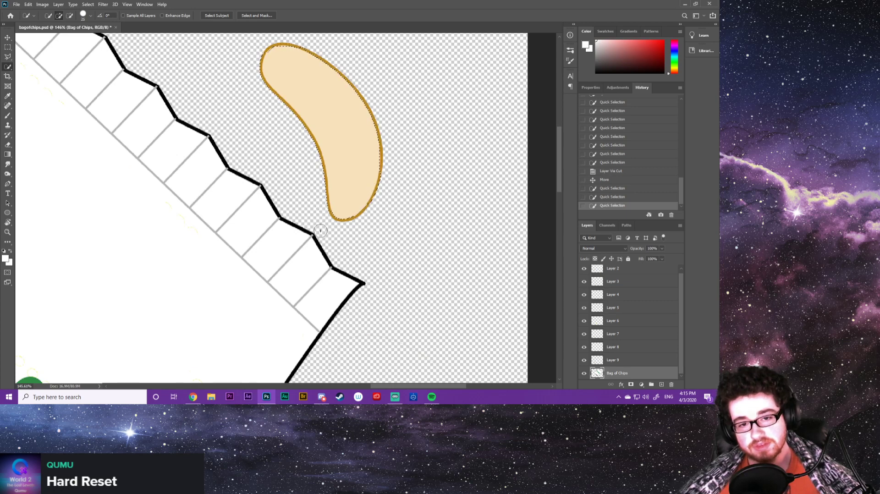
pyautogui.click(361, 216)
pyautogui.click(358, 221)
pyautogui.click(341, 222)
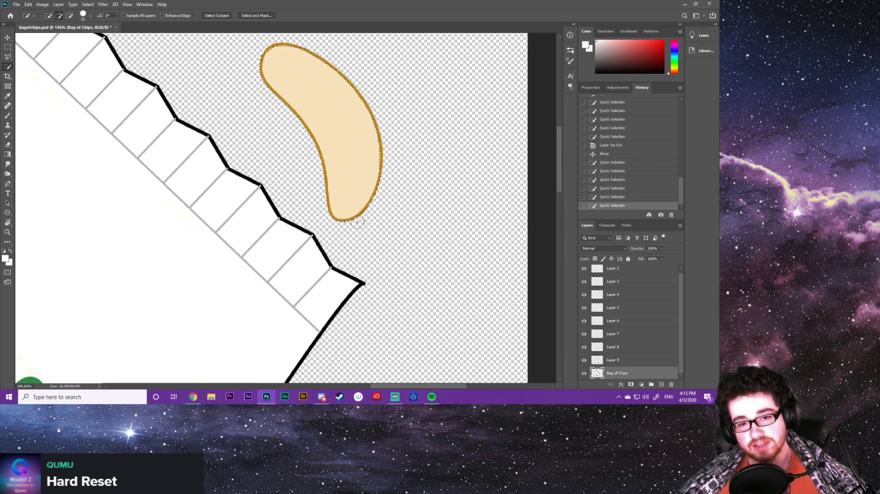
pyautogui.click(383, 170)
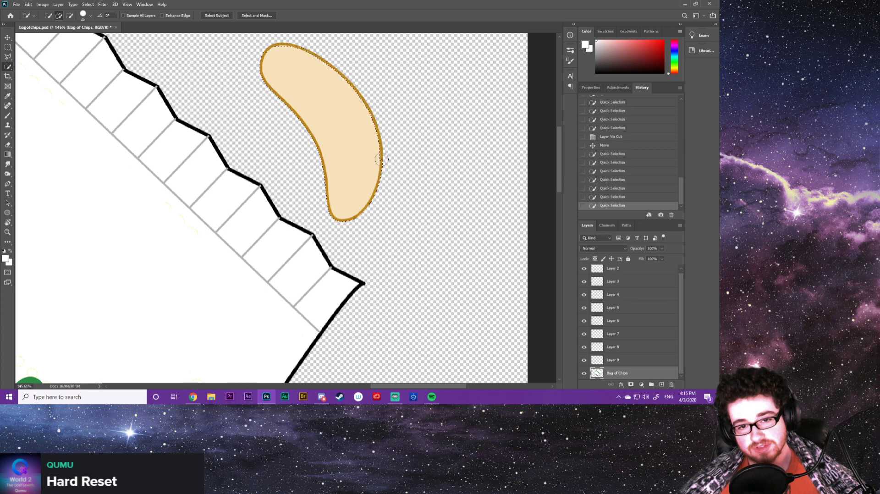
pyautogui.click(384, 161)
pyautogui.click(385, 149)
pyautogui.click(384, 145)
pyautogui.click(385, 142)
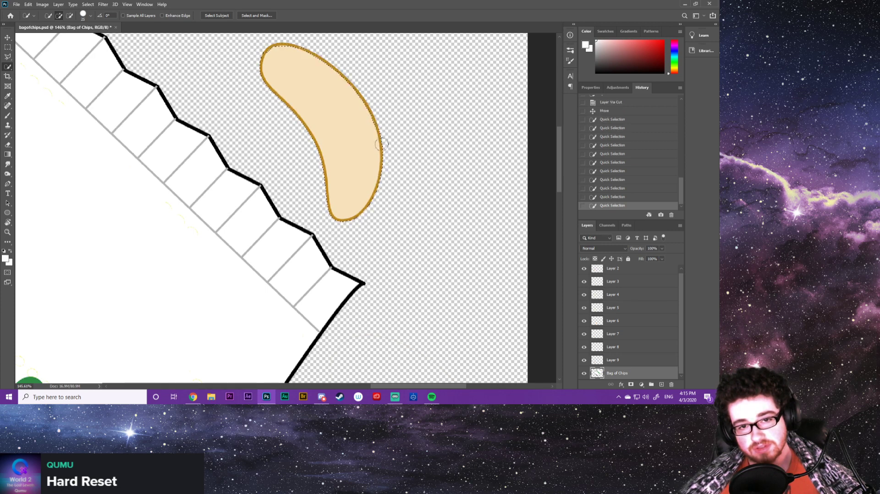
pyautogui.click(387, 139)
pyautogui.click(374, 107)
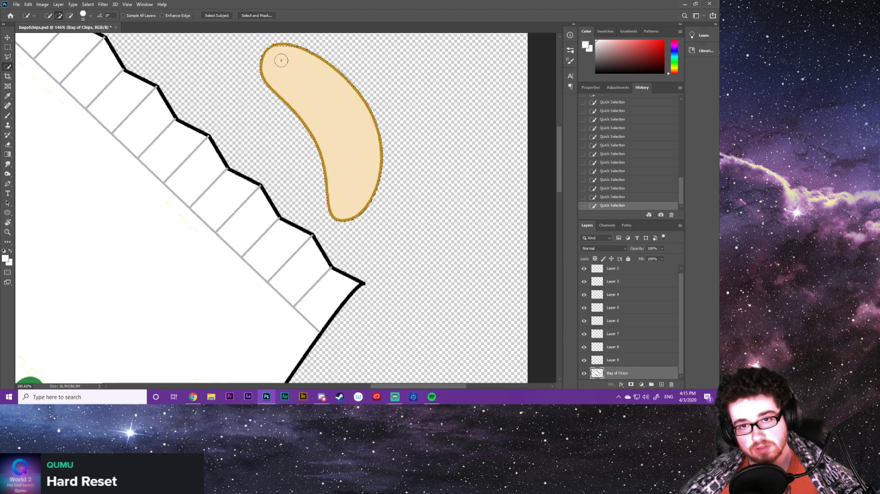
pyautogui.moveTo(281, 60); pyautogui.dragTo(283, 43)
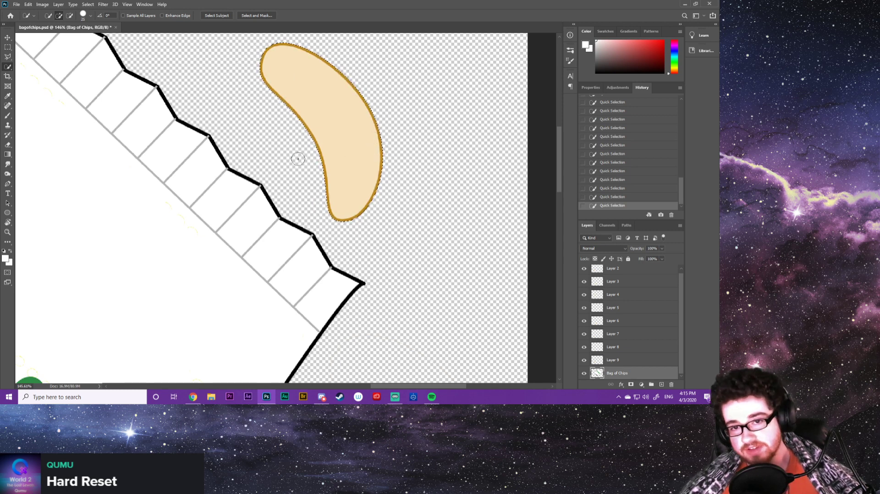
# Cut the selected curved chip from the Bag of Chips layer onto its own layer with Layer Via Cut
pyautogui.scroll(-2, 299, 161)
pyautogui.scroll(-3, 300, 161)
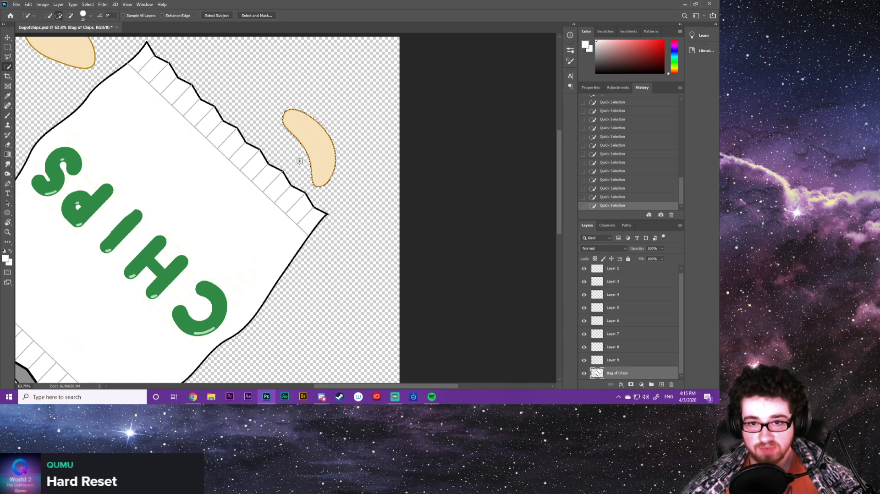
pyautogui.rightClick(315, 148)
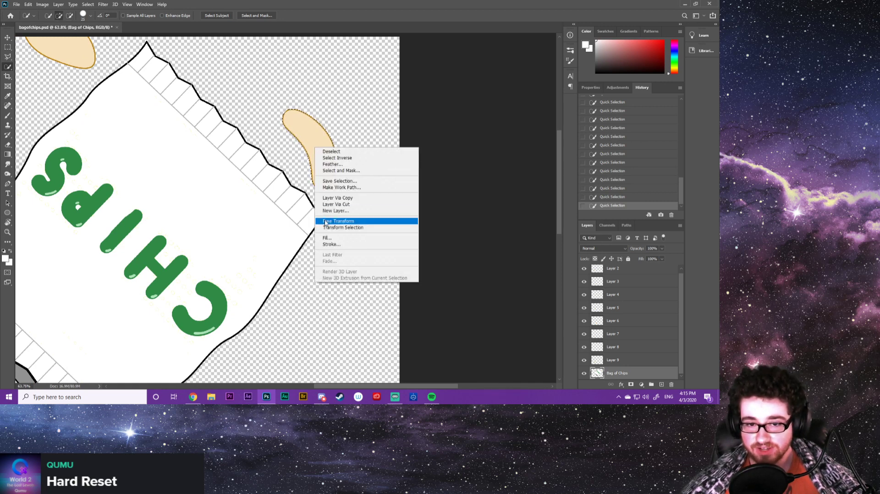
pyautogui.click(332, 205)
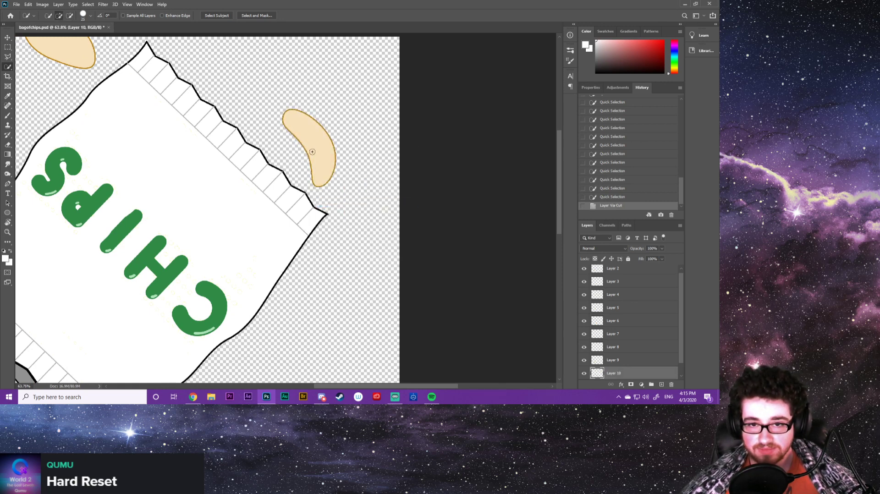
# Move the newly cut curved chip from beside the crimped edge into the lower part of the pile at the bag's opening
pyautogui.press('v')
pyautogui.moveTo(313, 153)
pyautogui.mouseDown()
pyautogui.moveTo(323, 197)
pyautogui.moveTo(270, 238)
pyautogui.moveTo(246, 263)
pyautogui.moveTo(246, 279)
pyautogui.moveTo(306, 163)
pyautogui.moveTo(151, 321)
pyautogui.moveTo(276, 171)
pyautogui.mouseUp()
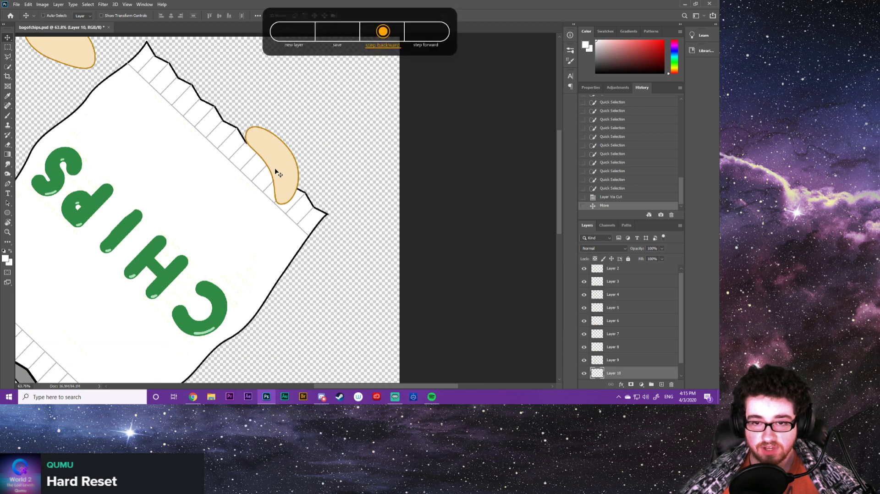
pyautogui.hotkey('ctrl', 'alt', 'z')
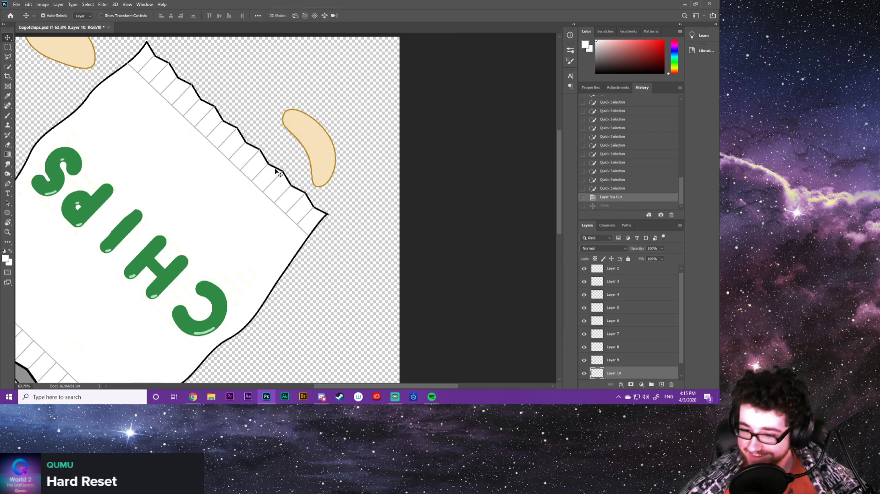
pyautogui.scroll(-3, 275, 171)
pyautogui.moveTo(427, 125); pyautogui.dragTo(178, 301)
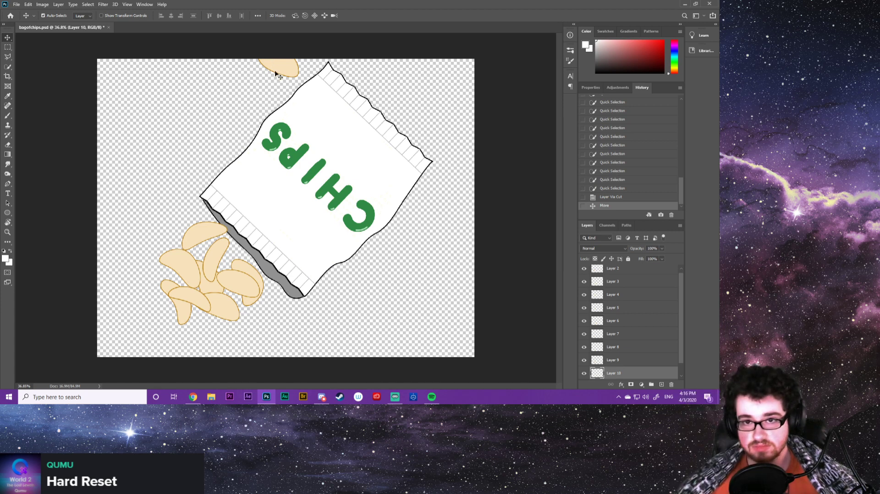
pyautogui.press('w')
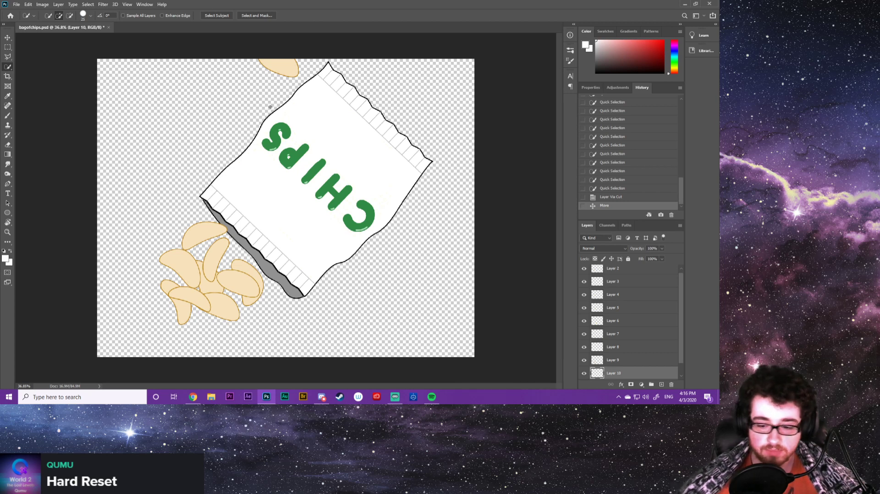
pyautogui.press('v')
pyautogui.moveTo(302, 120); pyautogui.dragTo(314, 134)
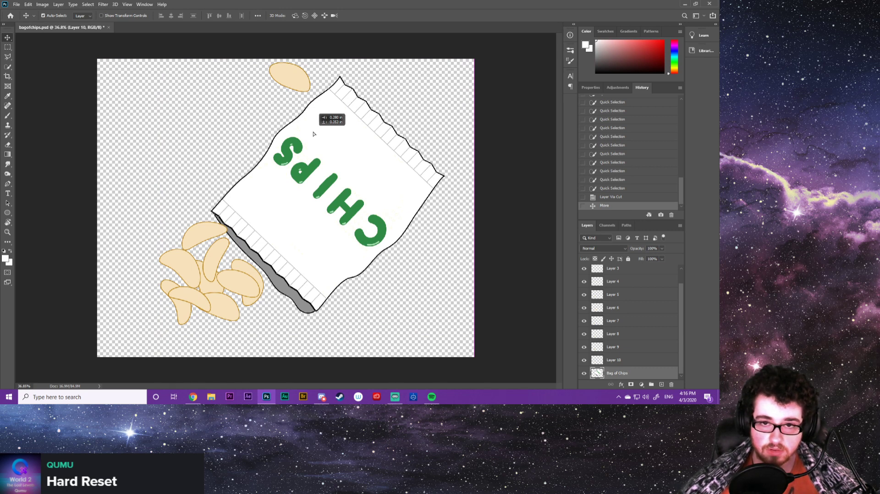
pyautogui.moveTo(313, 134); pyautogui.dragTo(314, 134)
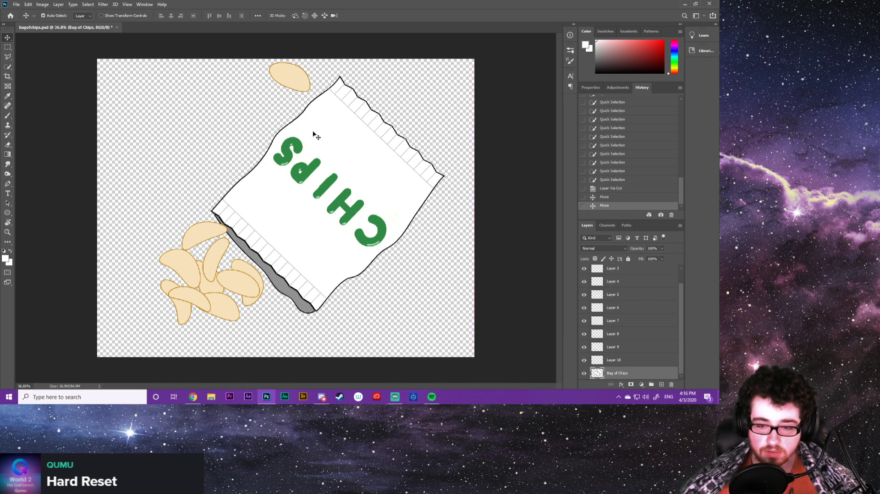
pyautogui.hotkey('ctrl', 'z')
# Select all layers from Layer 2 through Bag of Chips and shift the whole artwork diagonally until the cropped upper chip lies fully inside the canvas
pyautogui.scroll(1, 614, 290)
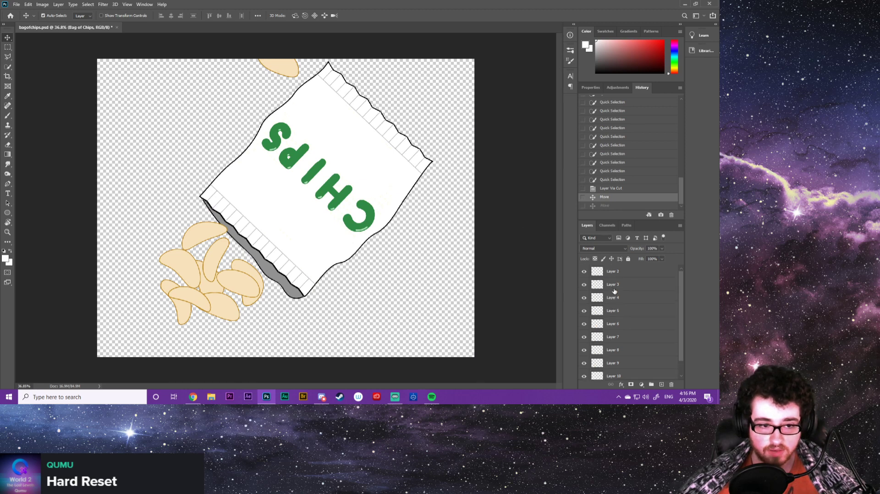
pyautogui.hotkey('ctrl', 'a')
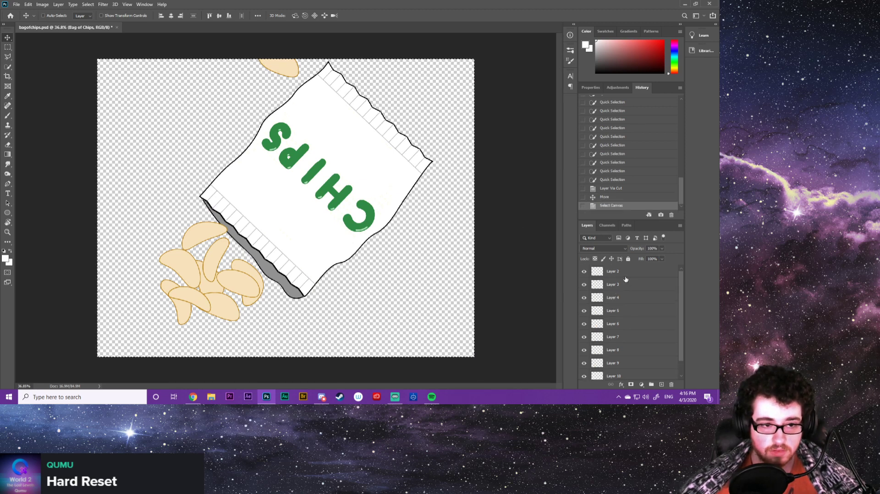
pyautogui.click(628, 275)
pyautogui.hotkey('ctrl', 'a')
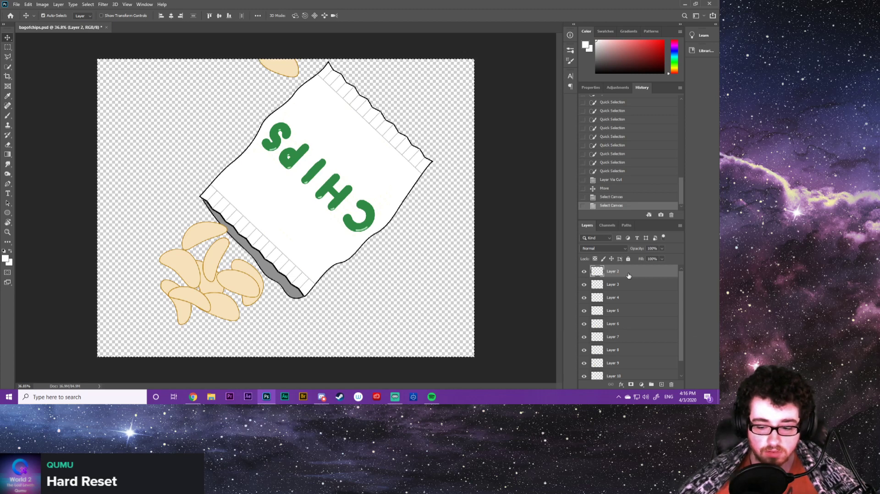
pyautogui.hotkey('ctrl', 'alt', 'z')
pyautogui.hotkey('ctrl', 'alt', 'z')
pyautogui.scroll(-1, 626, 320)
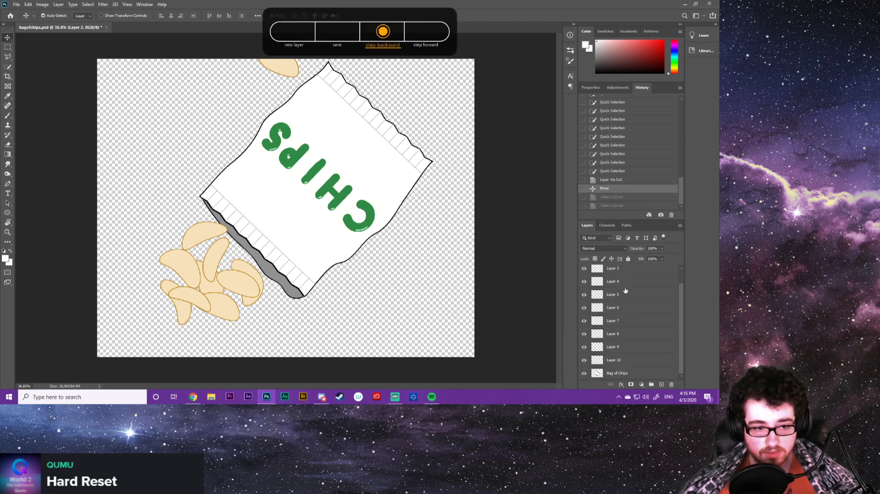
pyautogui.keyDown('shift'); pyautogui.click(617, 374); pyautogui.keyUp('shift')
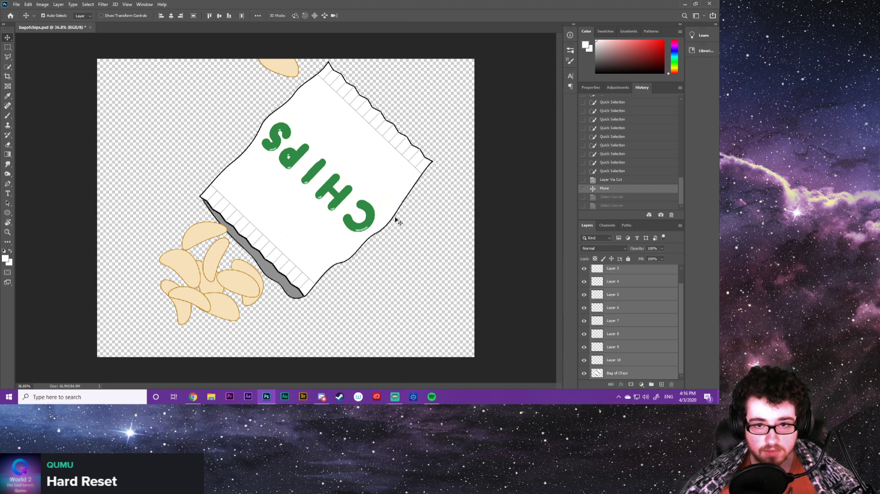
pyautogui.moveTo(299, 122); pyautogui.dragTo(313, 143)
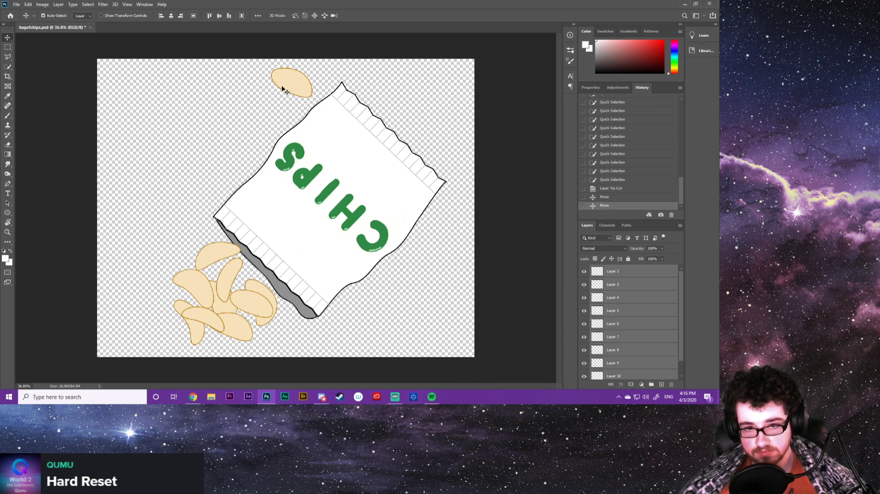
# Select the oval chip above the bag on the Bag of Chips layer alone with the Quick Selection tool
pyautogui.scroll(-1, 614, 368)
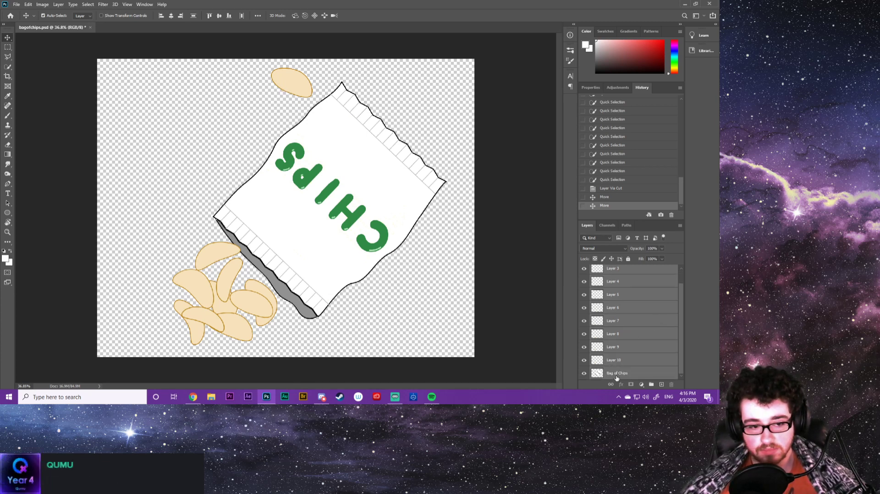
pyautogui.click(617, 375)
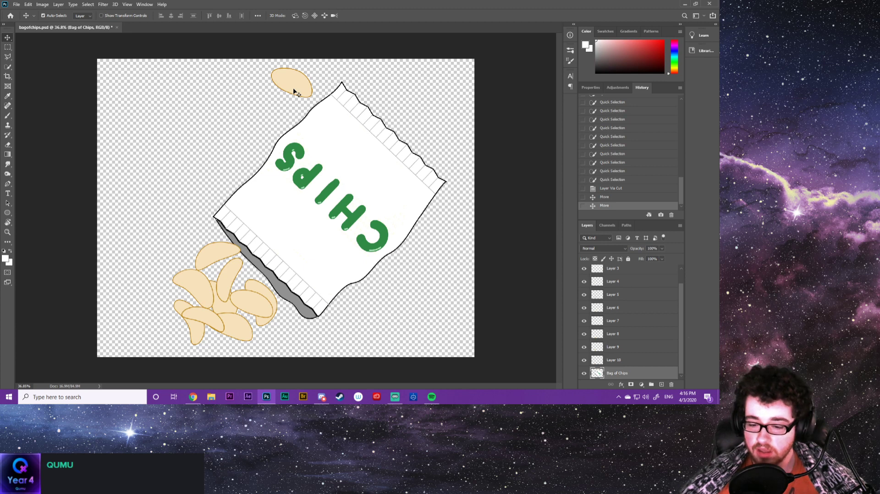
pyautogui.press('w')
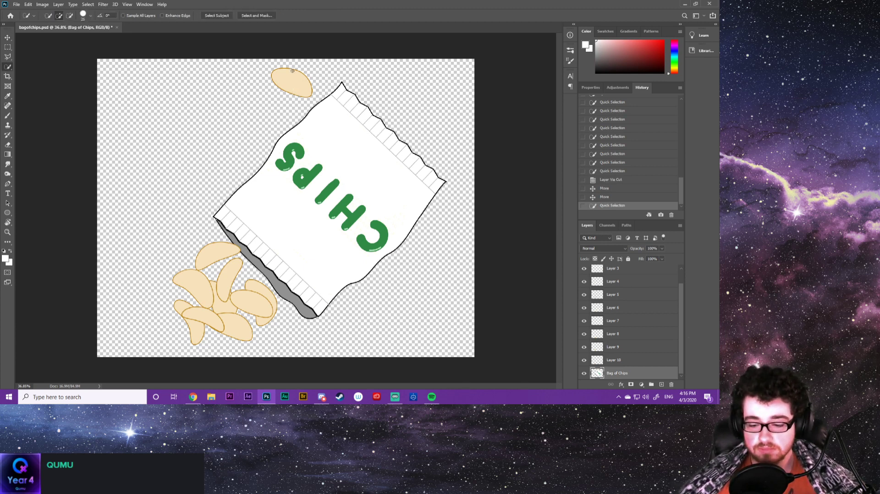
pyautogui.hotkey('ctrl', 'z')
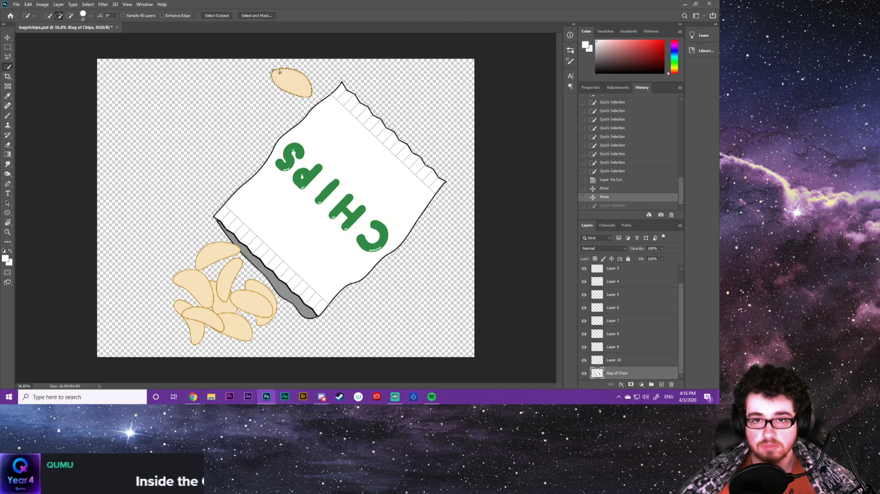
pyautogui.moveTo(290, 68); pyautogui.dragTo(301, 92)
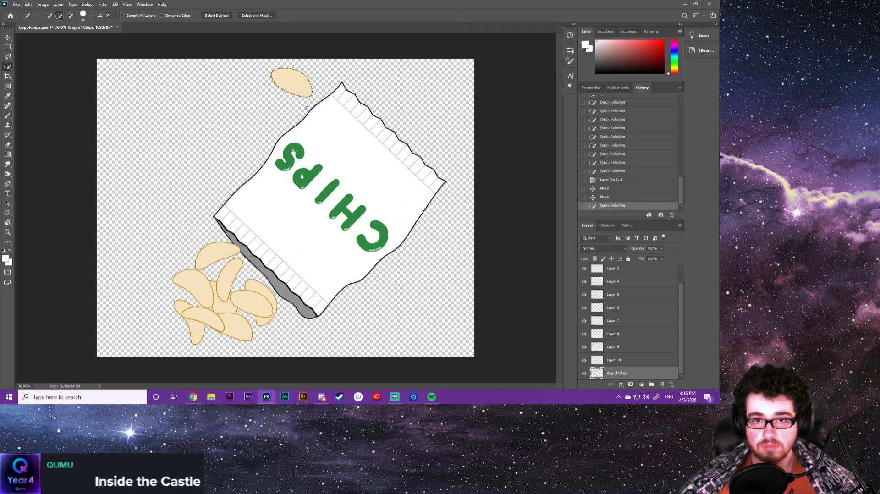
pyautogui.scroll(6, 307, 108)
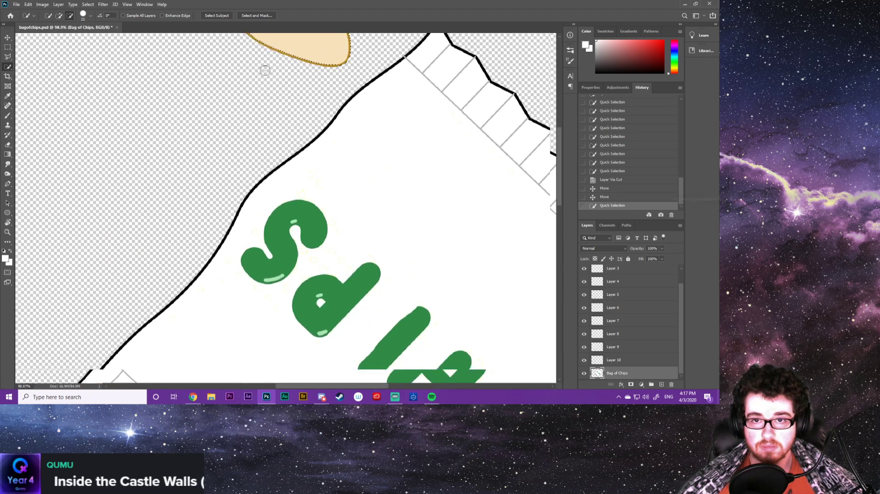
pyautogui.moveTo(266, 65); pyautogui.dragTo(275, 171)
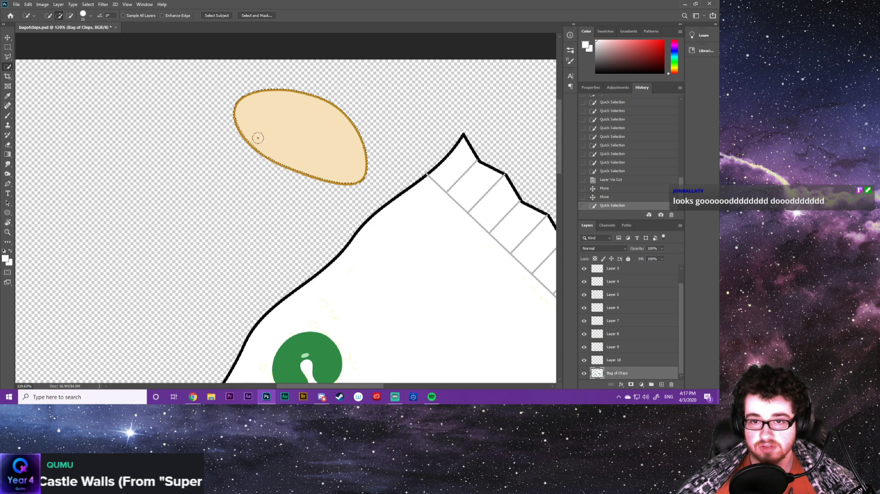
# Refine the selection along the oval chip's lower edge and cut the chip from the Bag of Chips layer with Layer Via Cut
pyautogui.moveTo(233, 121)
pyautogui.mouseDown()
pyautogui.moveTo(256, 168)
pyautogui.moveTo(252, 156)
pyautogui.moveTo(343, 183)
pyautogui.mouseUp()
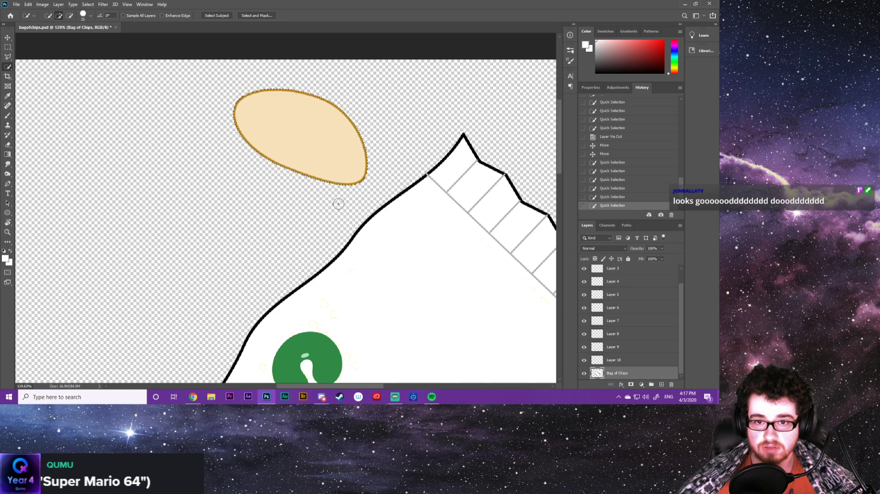
pyautogui.rightClick(304, 135)
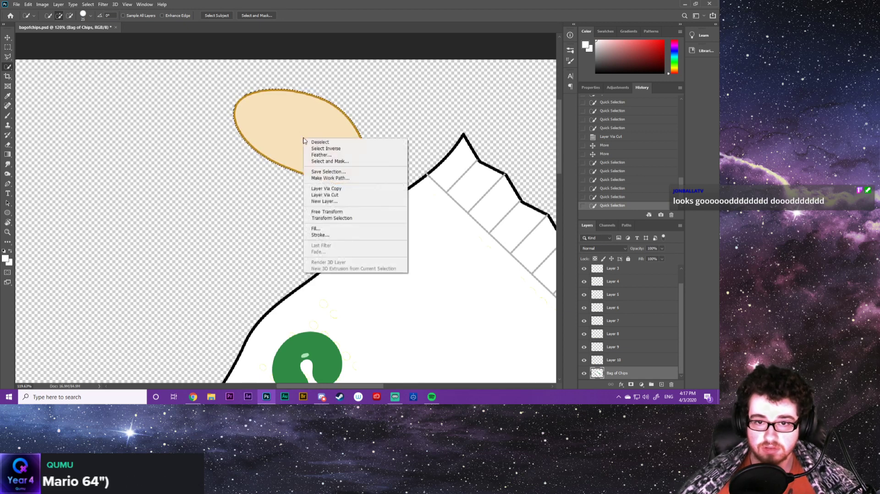
pyautogui.click(317, 196)
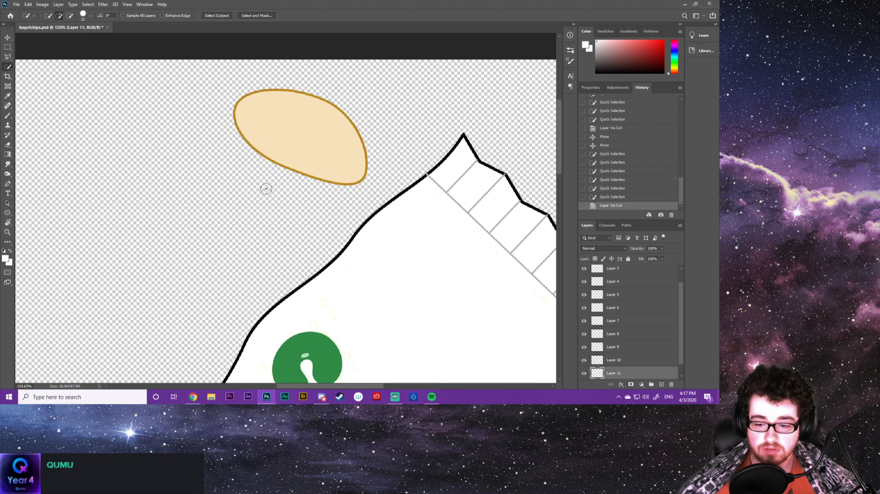
# Move the newly cut oval chip from above the bag into the pile of chips at the bag's opening
pyautogui.press('v')
pyautogui.moveTo(277, 132)
pyautogui.mouseDown()
pyautogui.moveTo(269, 148)
pyautogui.moveTo(294, 161)
pyautogui.moveTo(262, 146)
pyautogui.moveTo(255, 154)
pyautogui.mouseUp()
pyautogui.scroll(-5, 255, 154)
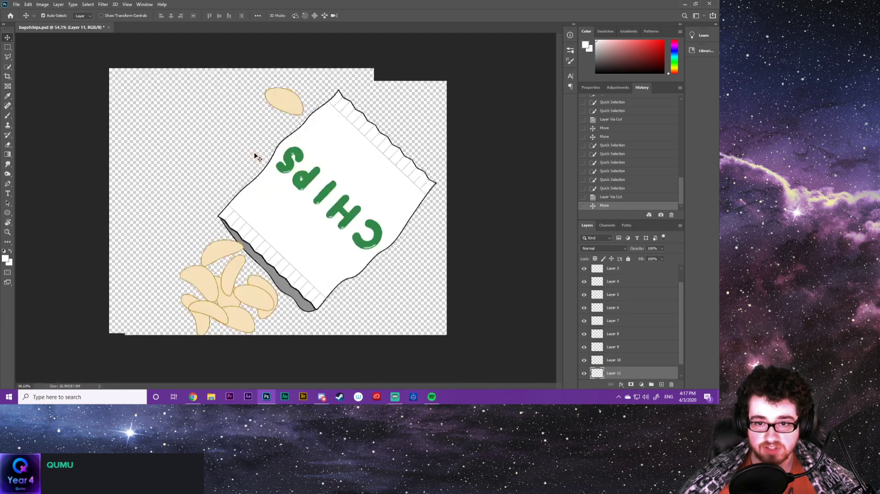
pyautogui.moveTo(281, 115); pyautogui.dragTo(197, 294)
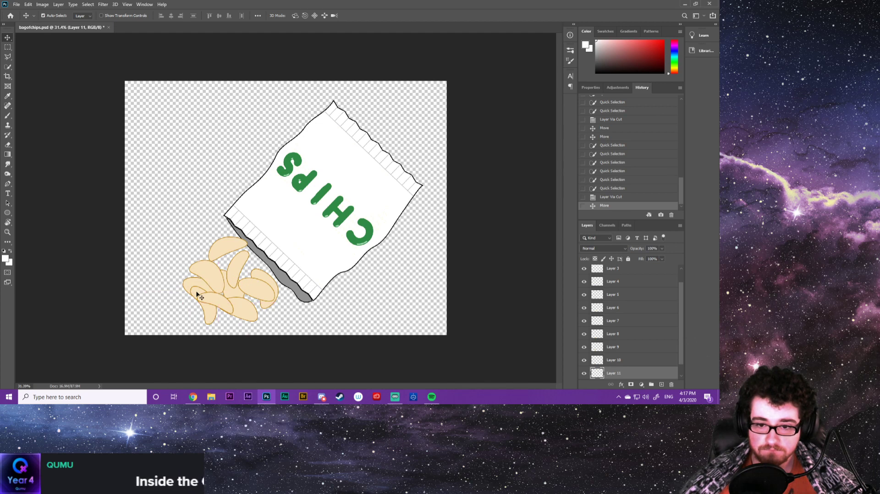
pyautogui.scroll(1, 620, 361)
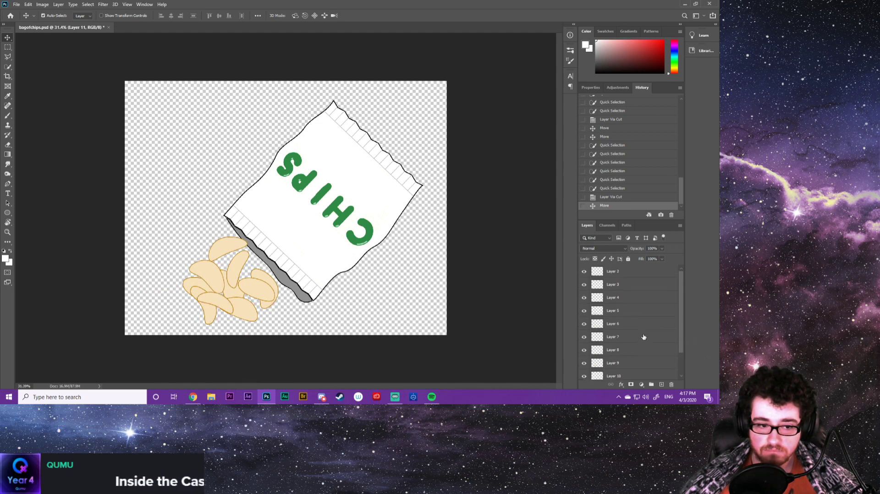
pyautogui.keyDown('shift'); pyautogui.click(622, 276); pyautogui.keyUp('shift')
pyautogui.moveTo(623, 276); pyautogui.dragTo(623, 366)
pyautogui.moveTo(320, 223)
pyautogui.mouseDown()
pyautogui.moveTo(295, 212)
pyautogui.moveTo(305, 220)
pyautogui.mouseUp()
pyautogui.hotkey('ctrl', 'z')
# Select all layers from Layer 2 through Bag of Chips, shift the whole artwork up and left toward the canvas center, and save the file
pyautogui.scroll(2, 645, 282)
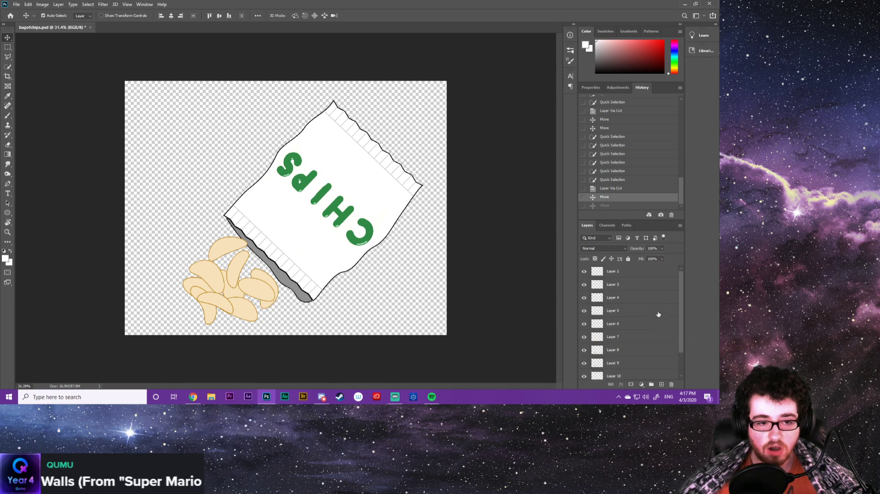
pyautogui.keyDown('shift'); pyautogui.click(638, 274); pyautogui.keyUp('shift')
pyautogui.scroll(-2, 638, 275)
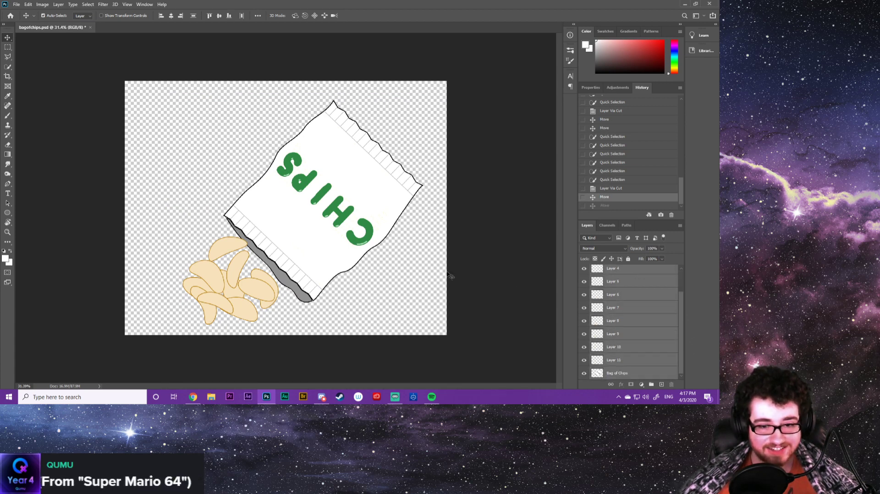
pyautogui.moveTo(315, 237); pyautogui.dragTo(289, 227)
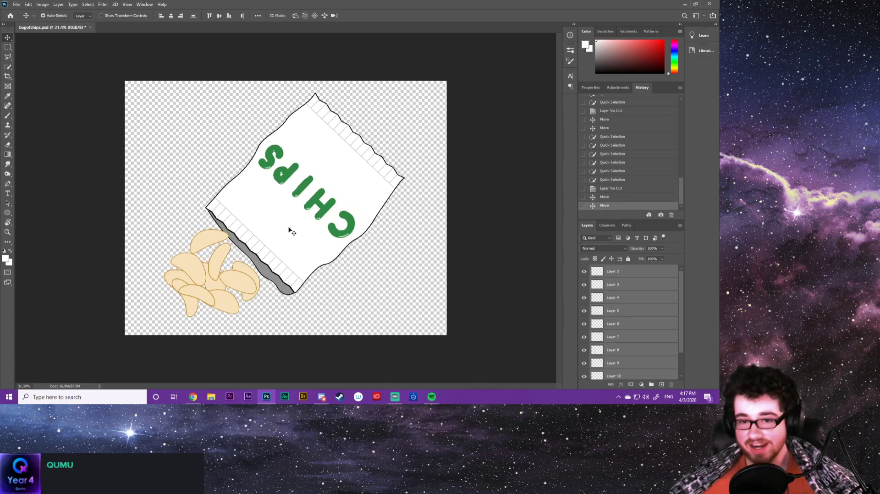
pyautogui.hotkey('ctrl', 's')
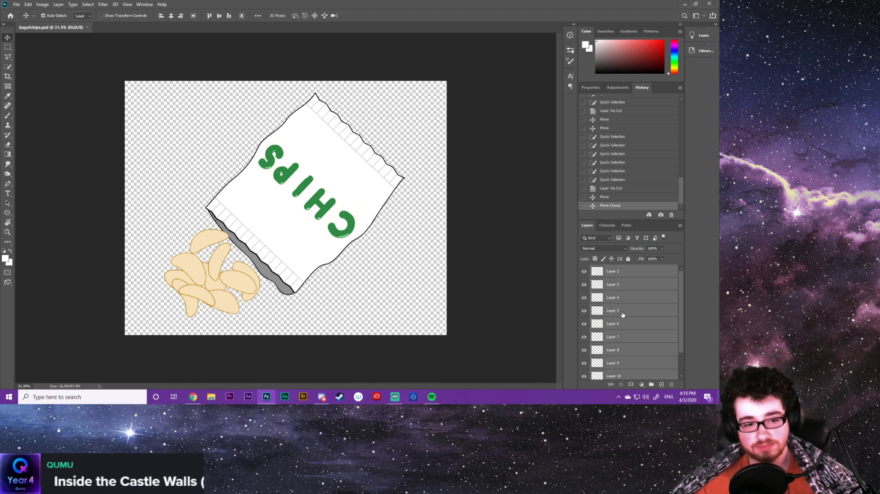
# Make Bag of Chips the only selected layer
pyautogui.scroll(-2, 622, 314)
pyautogui.click(618, 373)
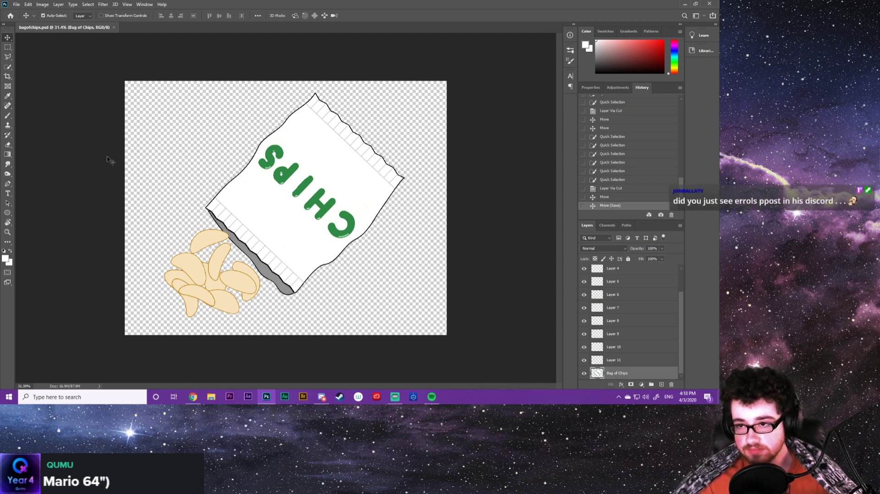
pyautogui.click(7, 48)
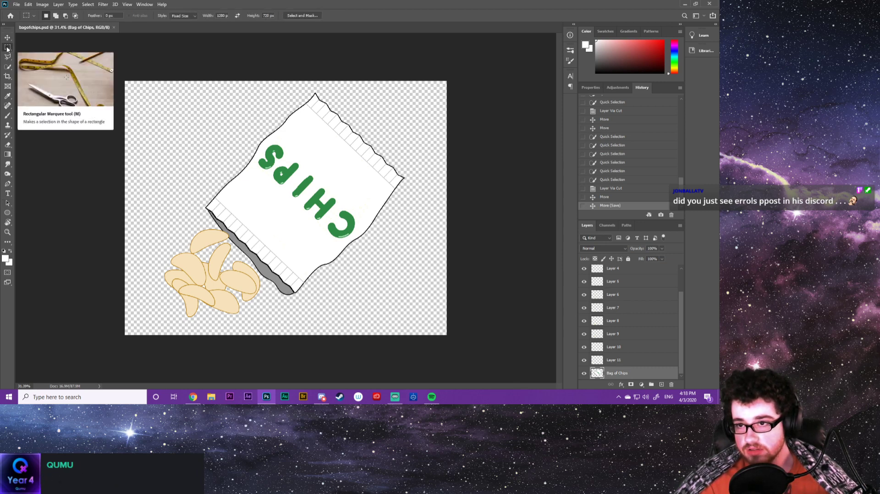
pyautogui.click(8, 48)
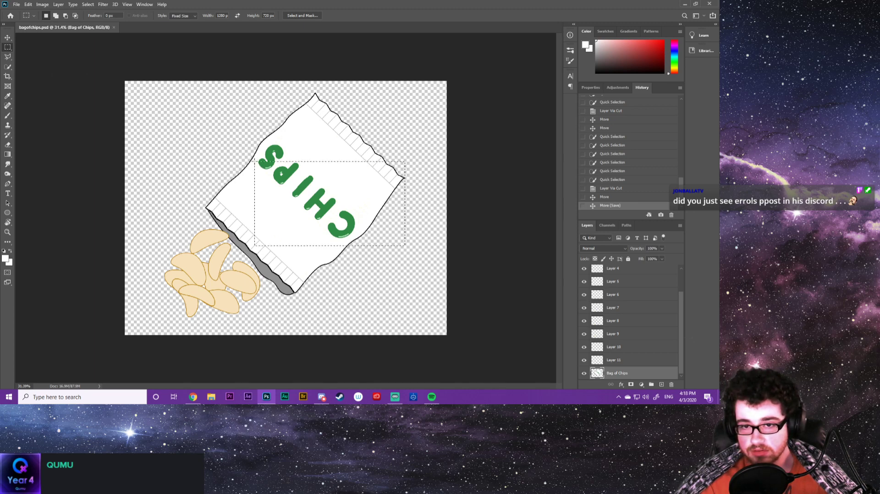
pyautogui.moveTo(254, 162)
pyautogui.mouseDown()
pyautogui.moveTo(301, 183)
pyautogui.moveTo(235, 145)
pyautogui.moveTo(279, 157)
pyautogui.moveTo(243, 156)
pyautogui.mouseUp()
pyautogui.hotkey('ctrl', 'alt', 'z')
pyautogui.hotkey('ctrl', 'alt', 'z')
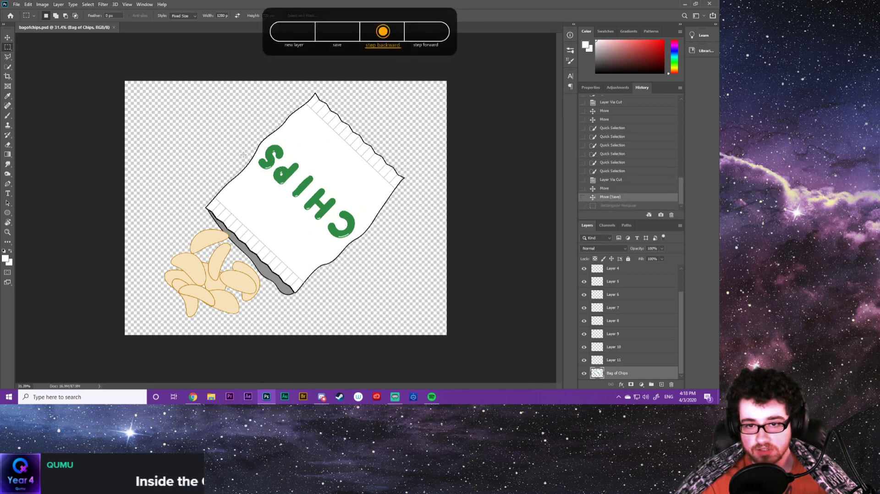
pyautogui.click(9, 57)
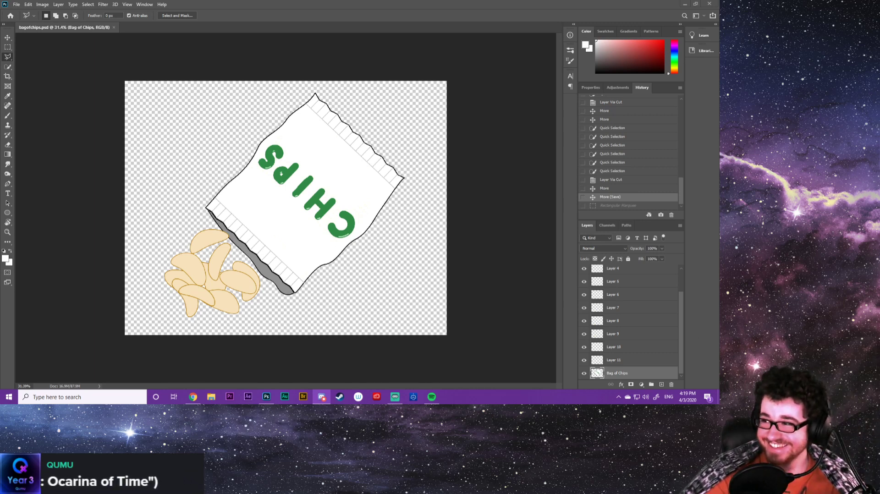
# Switch to Discord and draft "That's a weird way to spell" in the gaming channel, ending with a mention of the streamer's own account
pyautogui.hotkey('alt', 'Tab')
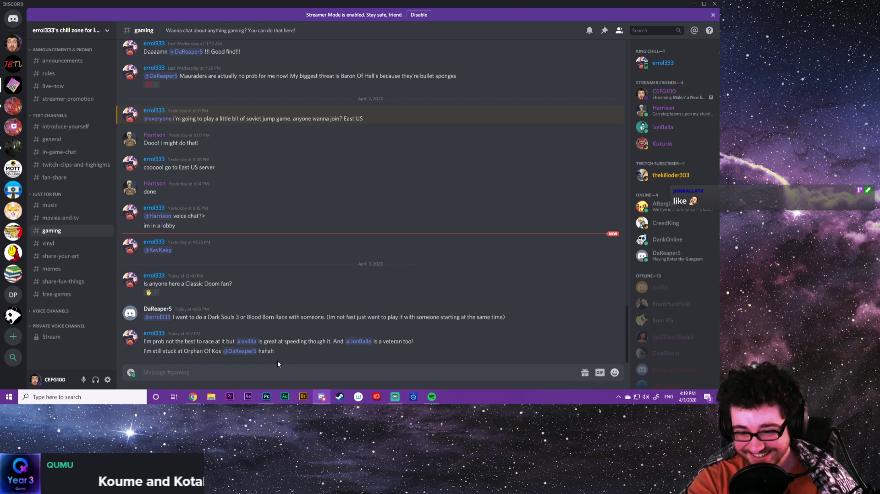
pyautogui.write("That's a wei")
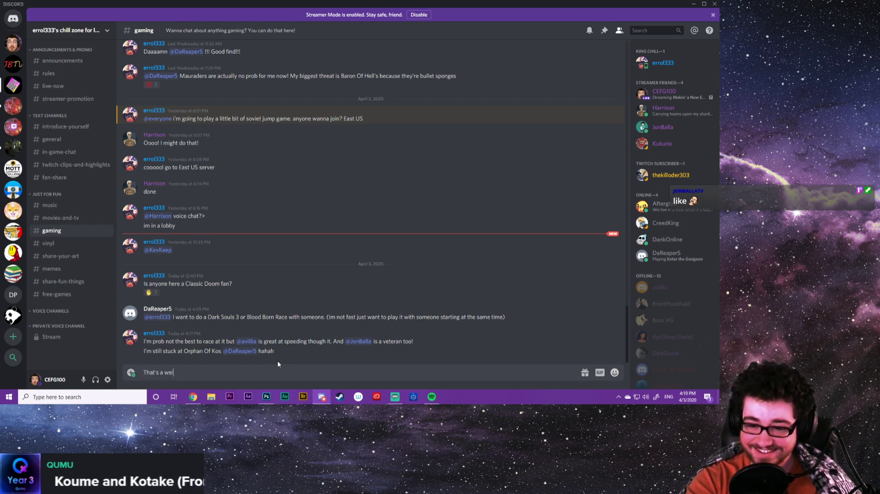
pyautogui.write('rd way to ')
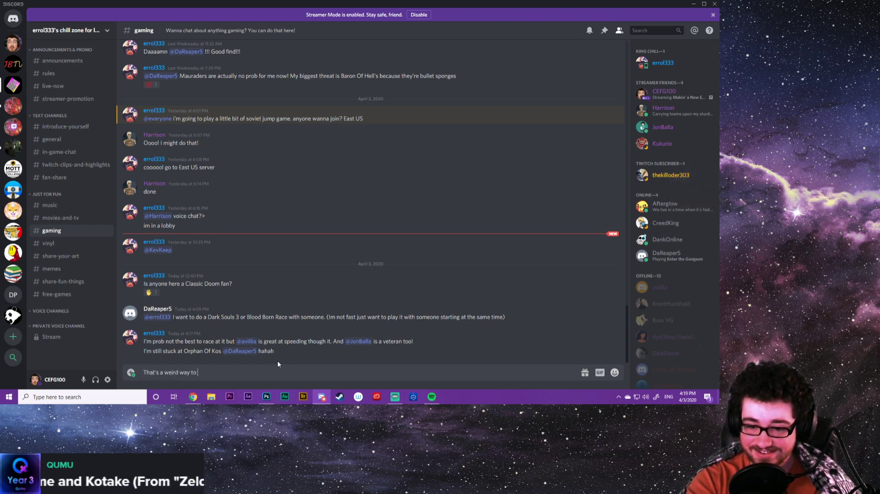
pyautogui.write('spell')
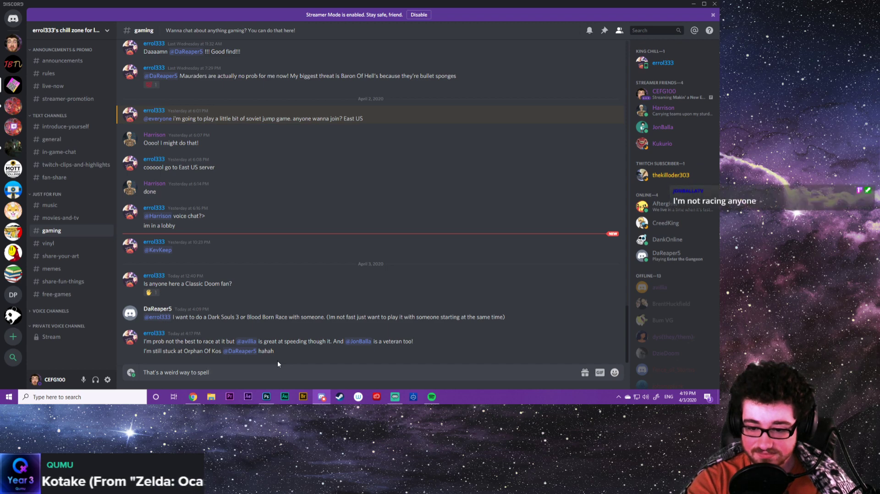
pyautogui.write(' @cefg')
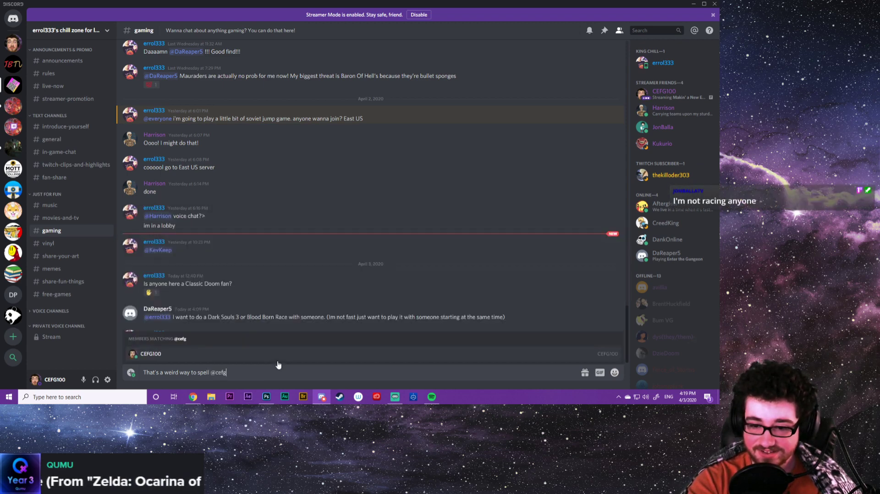
pyautogui.press('Return')
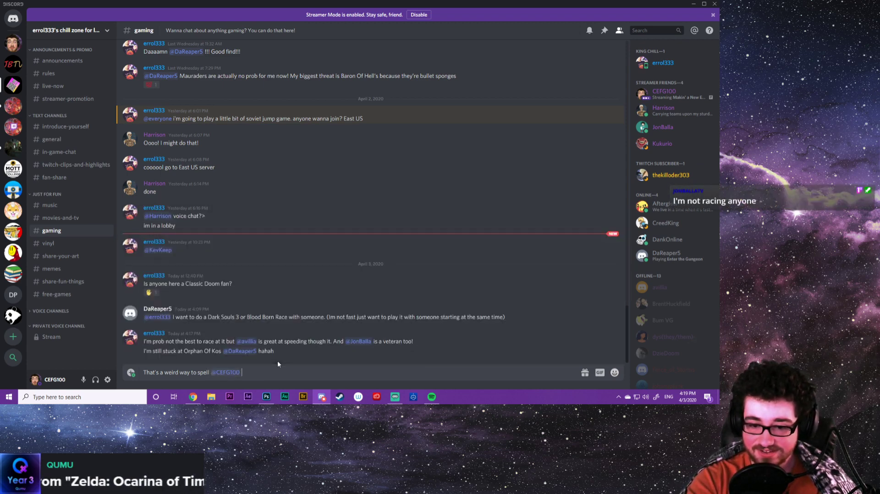
# Put a mention of the server owner and "Huh." before the drafted text, send the message, and return to Photoshop
pyautogui.click(143, 373)
pyautogui.write('@er')
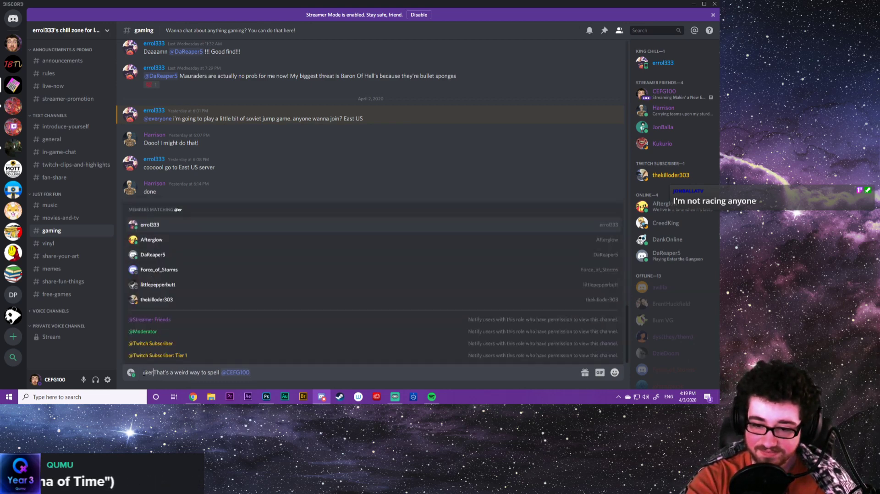
pyautogui.write('rol')
pyautogui.press('Return')
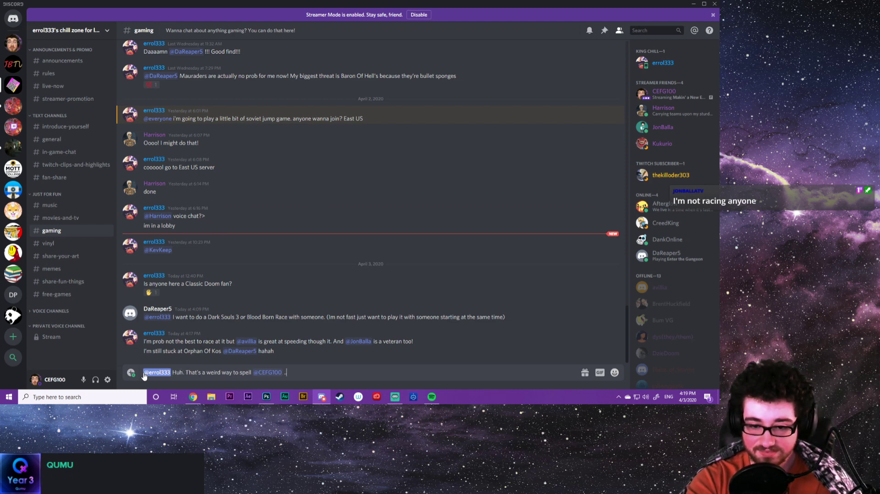
pyautogui.press('Return')
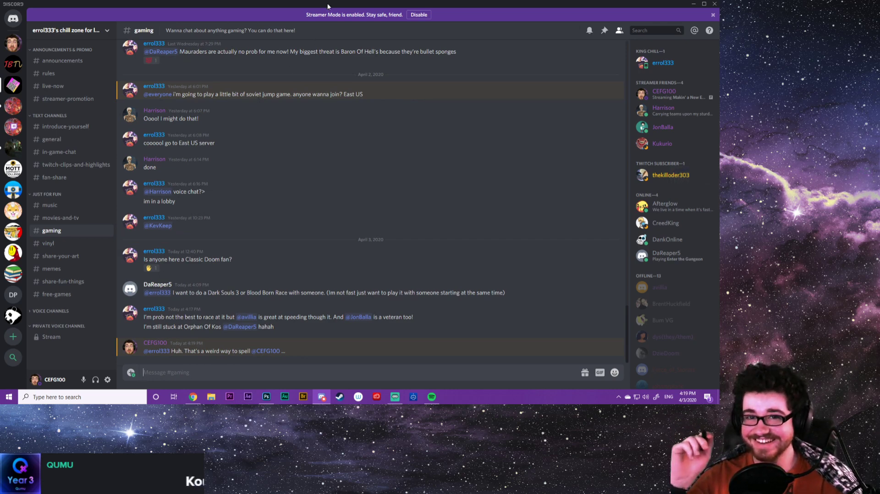
pyautogui.click(694, 4)
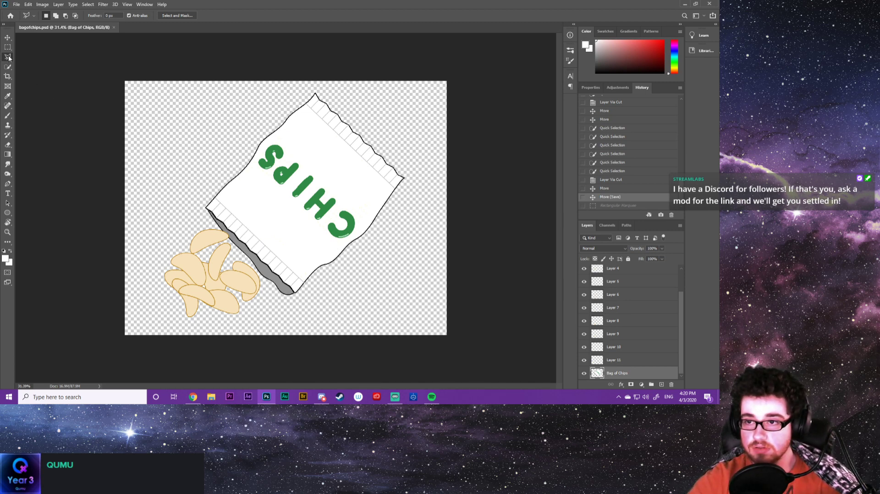
# Lasso the CHIPS lettering on the bag, rotate it in place about 94° clockwise with Free Transform, and deselect it
pyautogui.moveTo(8, 57); pyautogui.dragTo(29, 56)
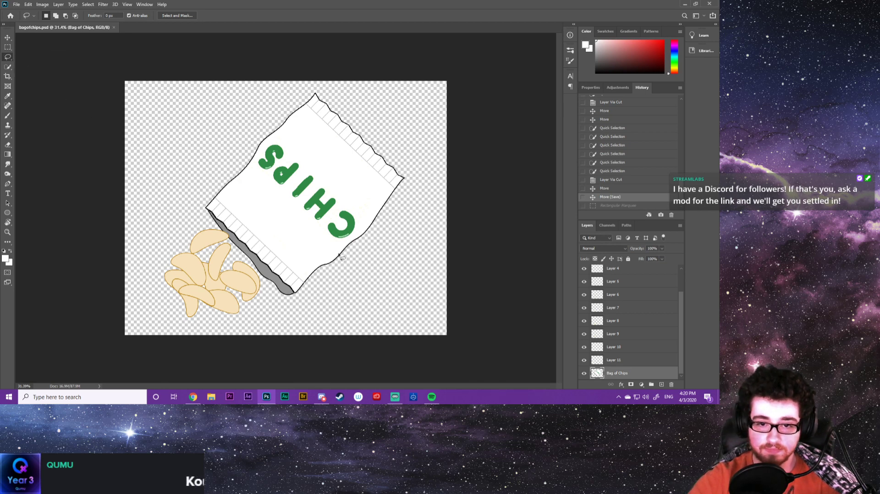
pyautogui.moveTo(330, 241)
pyautogui.mouseDown()
pyautogui.moveTo(359, 235)
pyautogui.moveTo(359, 216)
pyautogui.moveTo(337, 186)
pyautogui.moveTo(296, 146)
pyautogui.moveTo(265, 150)
pyautogui.moveTo(257, 172)
pyautogui.moveTo(274, 197)
pyautogui.moveTo(321, 240)
pyautogui.moveTo(333, 239)
pyautogui.mouseUp()
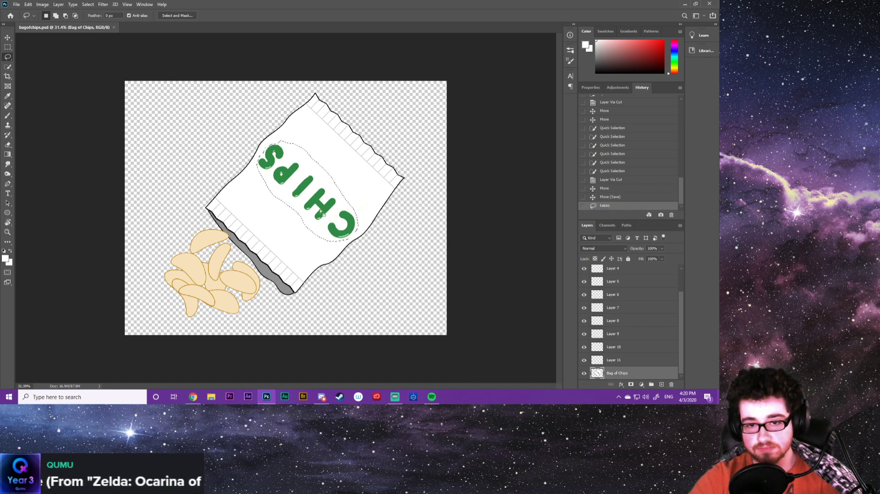
pyautogui.rightClick(307, 195)
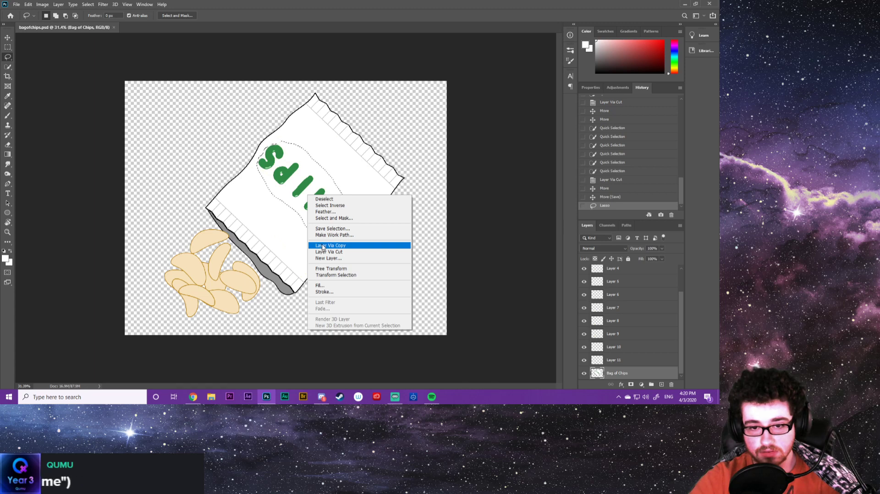
pyautogui.click(315, 271)
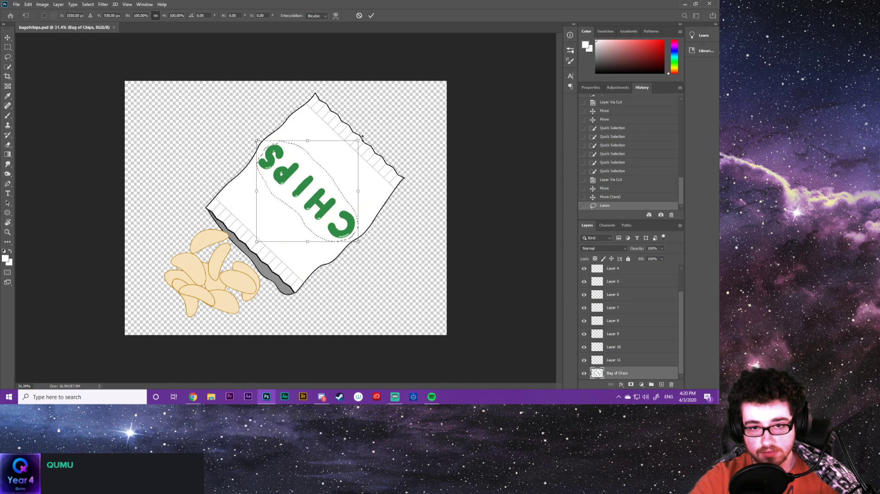
pyautogui.moveTo(363, 137); pyautogui.dragTo(340, 228)
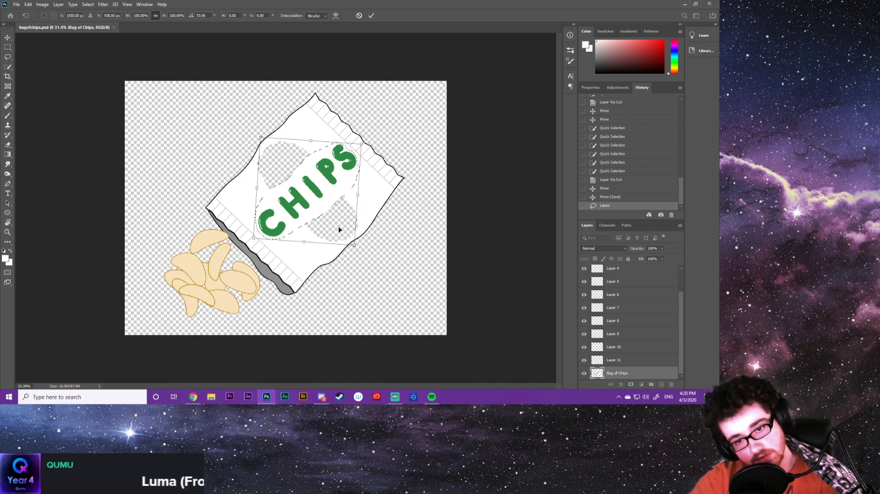
pyautogui.press('Return')
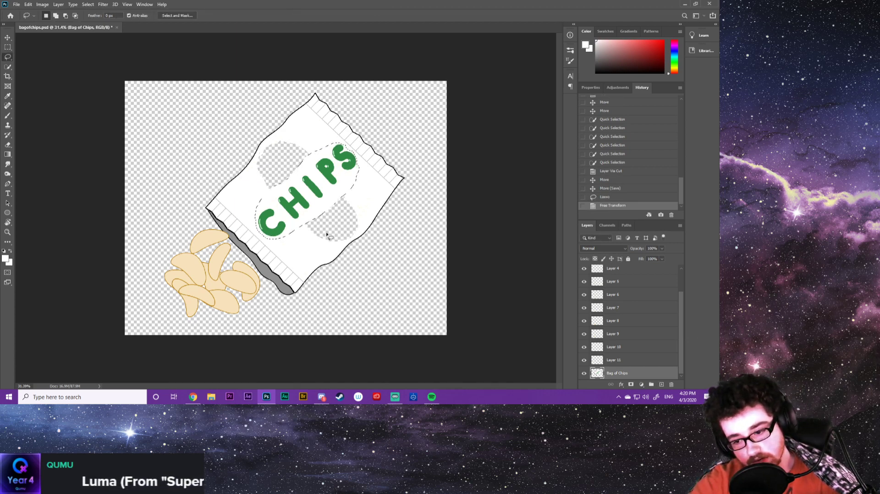
pyautogui.hotkey('ctrl', 'd')
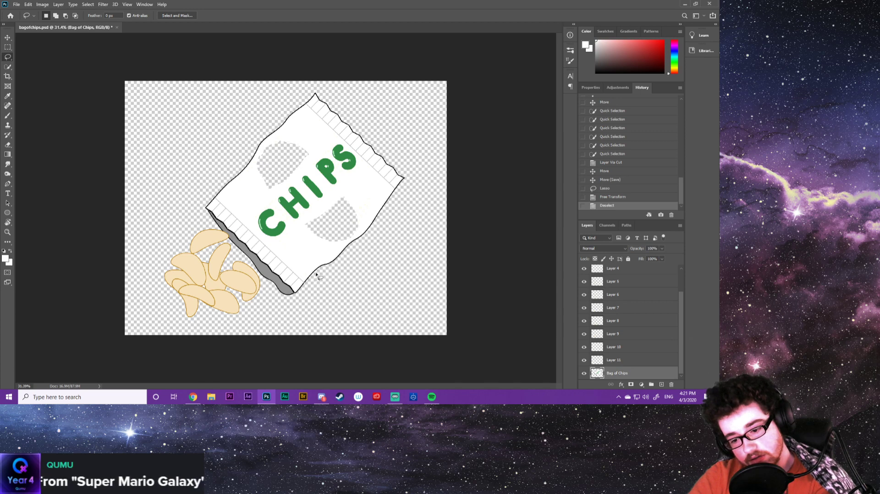
# Paint white with the Brush over the two transparent gaps beside the CHIPS lettering on the bag
pyautogui.press('b')
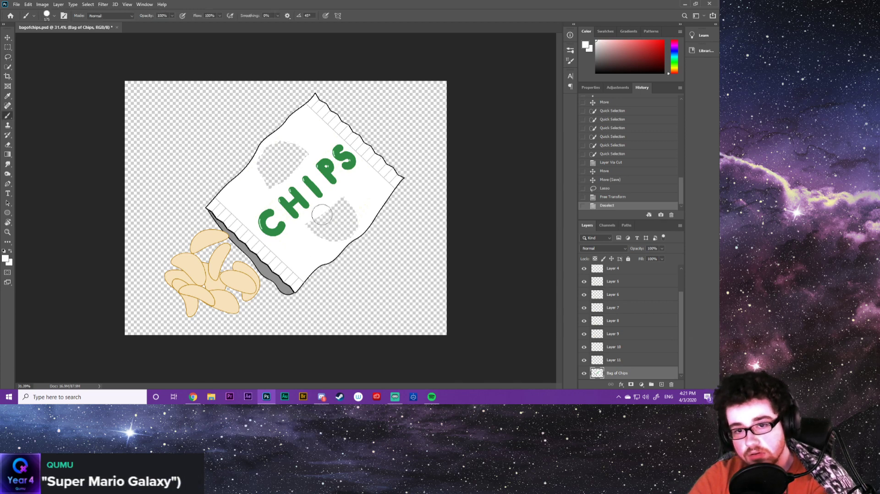
pyautogui.moveTo(322, 214)
pyautogui.mouseDown()
pyautogui.moveTo(314, 239)
pyautogui.moveTo(325, 226)
pyautogui.moveTo(315, 224)
pyautogui.moveTo(347, 204)
pyautogui.moveTo(353, 221)
pyautogui.moveTo(329, 237)
pyautogui.moveTo(344, 215)
pyautogui.mouseUp()
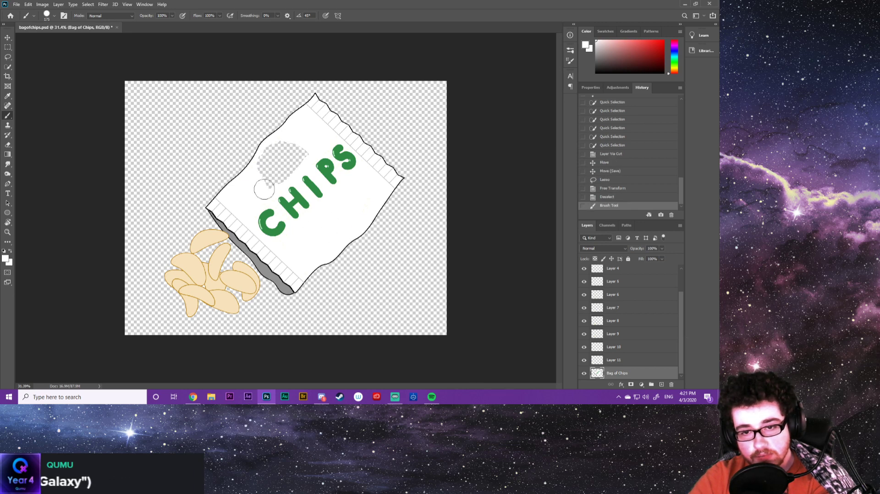
pyautogui.moveTo(264, 189)
pyautogui.mouseDown()
pyautogui.moveTo(305, 152)
pyautogui.moveTo(268, 176)
pyautogui.moveTo(268, 160)
pyautogui.moveTo(291, 147)
pyautogui.mouseUp()
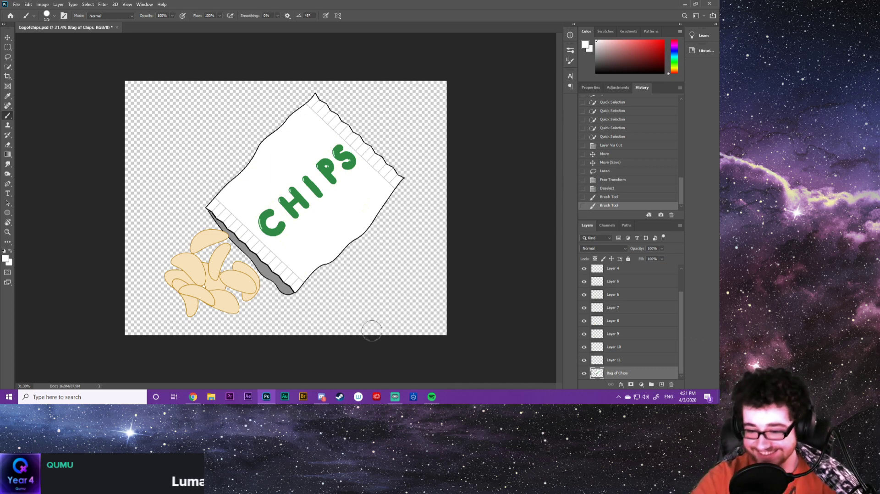
# Save the document, choose the Rectangle tool and set the foreground colour to grey 727272
pyautogui.hotkey('ctrl', 's')
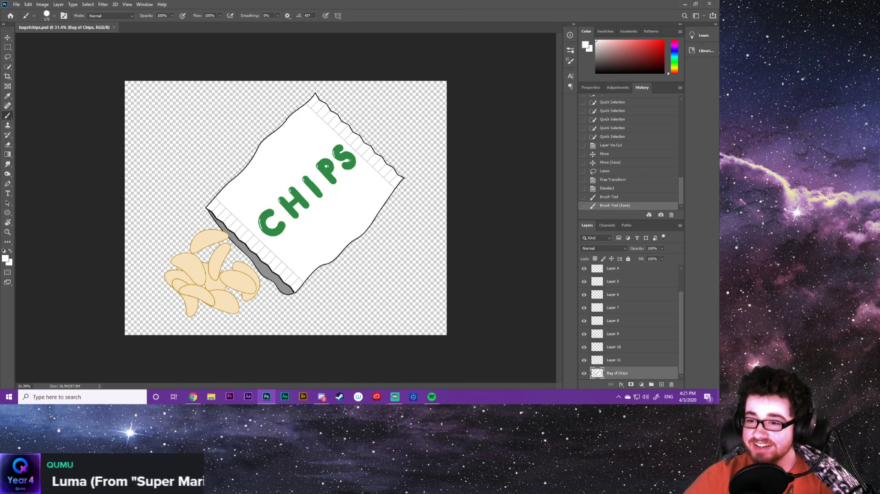
pyautogui.click(8, 214)
pyautogui.click(41, 213)
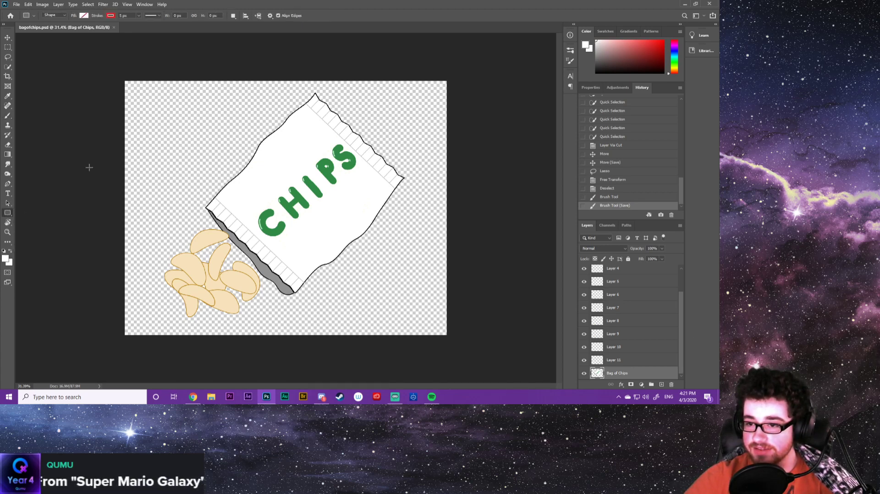
pyautogui.click(589, 47)
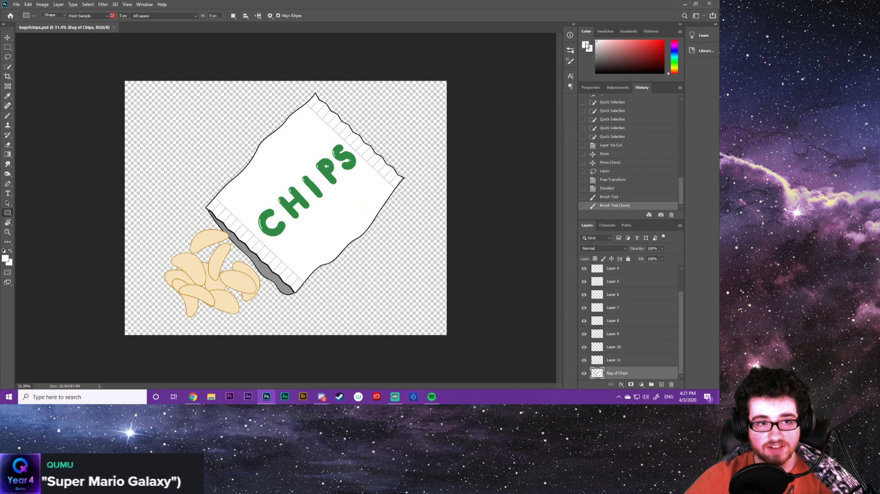
pyautogui.click(387, 286)
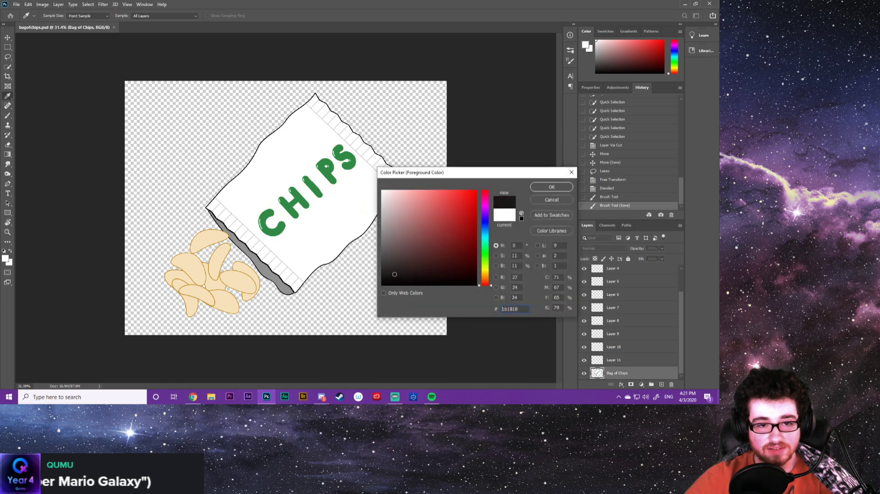
pyautogui.click(361, 239)
pyautogui.click(361, 243)
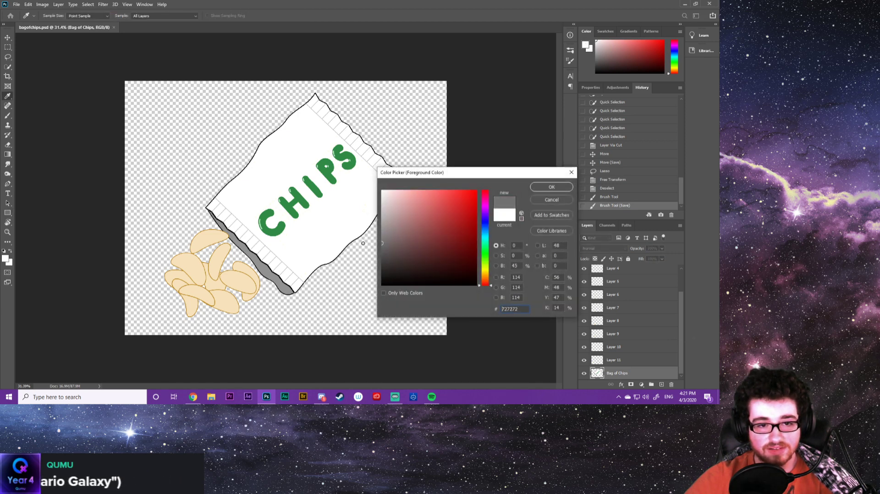
pyautogui.click(541, 188)
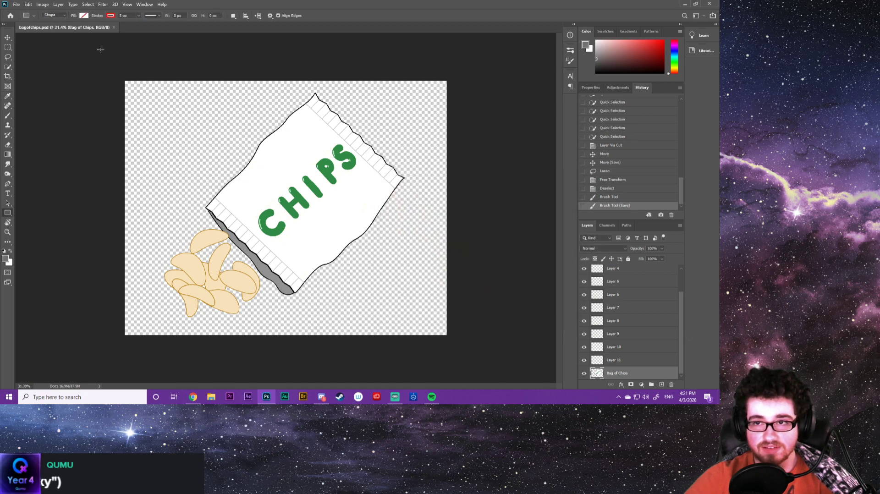
# Draw a grey rectangle without a stroke, about 3160 × 2407 px, over the whole canvas and place it beneath the Bag of Chips layer
pyautogui.click(110, 17)
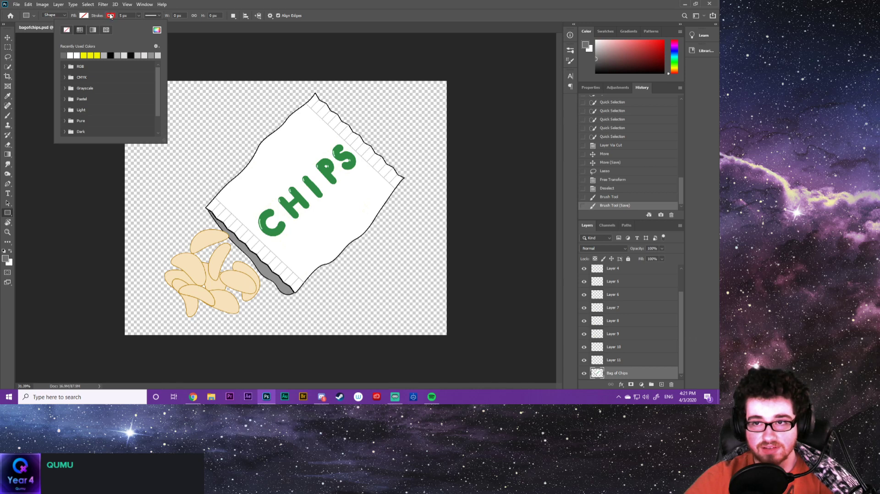
pyautogui.click(65, 31)
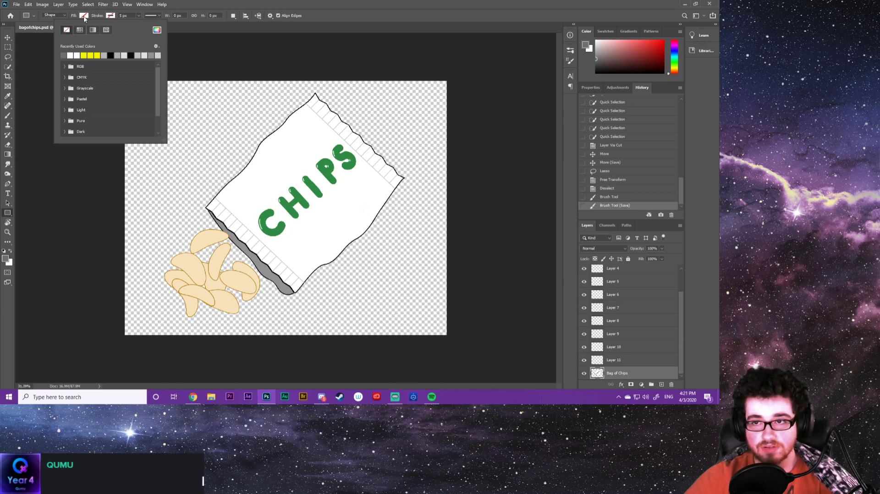
pyautogui.click(83, 16)
pyautogui.click(37, 55)
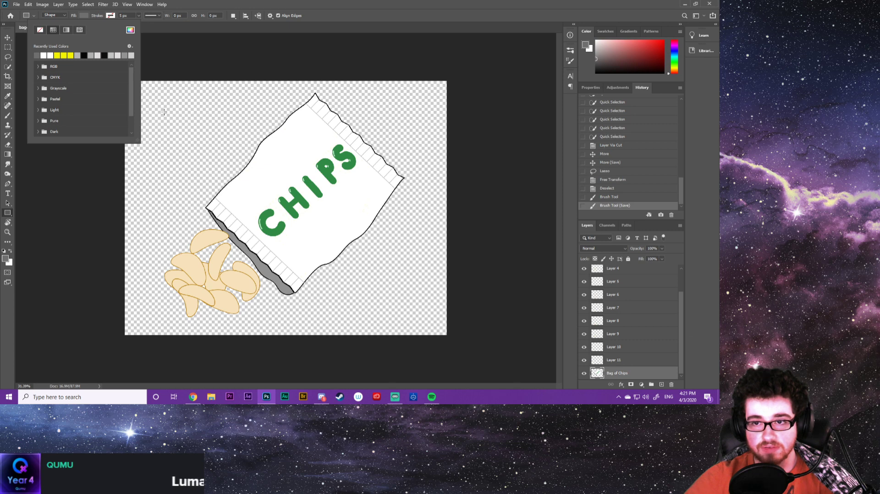
pyautogui.click(82, 20)
pyautogui.moveTo(107, 70)
pyautogui.mouseDown()
pyautogui.moveTo(192, 120)
pyautogui.moveTo(481, 353)
pyautogui.mouseUp()
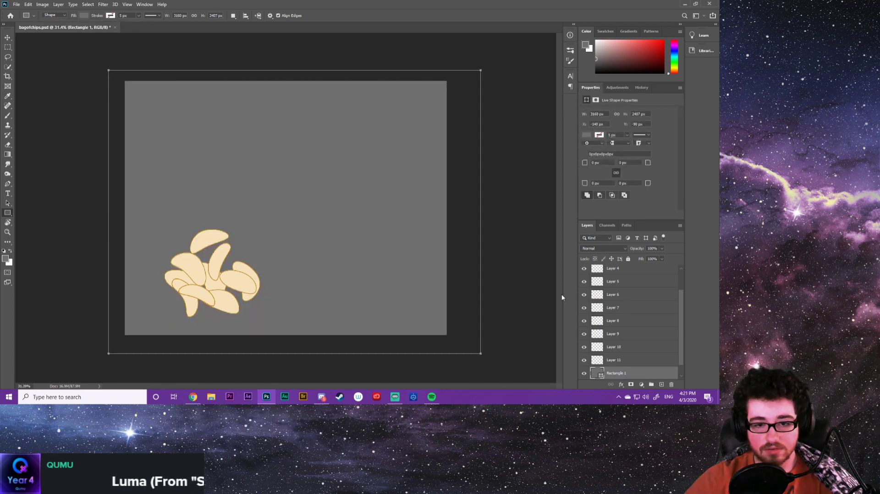
pyautogui.moveTo(625, 375); pyautogui.dragTo(627, 378)
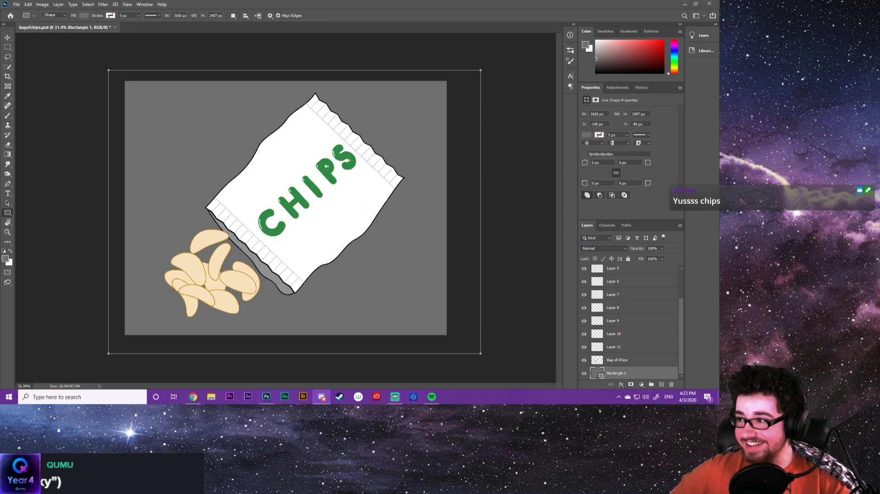
# Switch to Discord to read the new replies in the gaming channel, and return to Photoshop
pyautogui.click(321, 397)
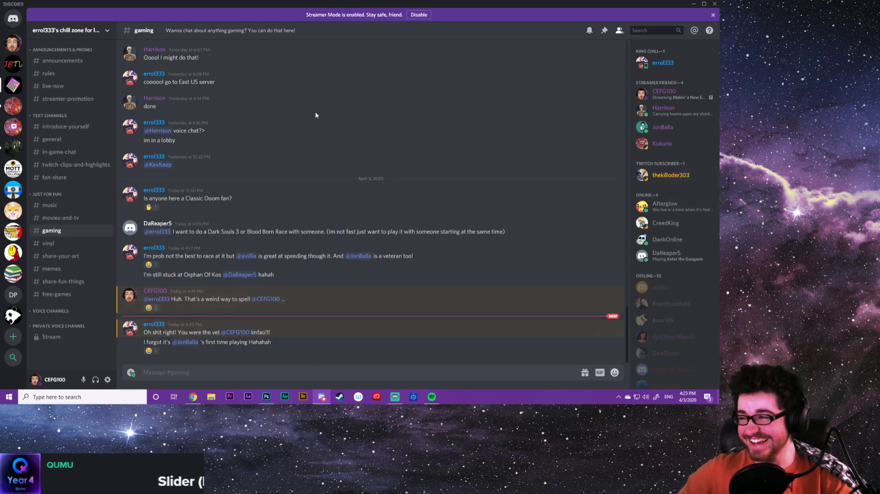
pyautogui.click(694, 5)
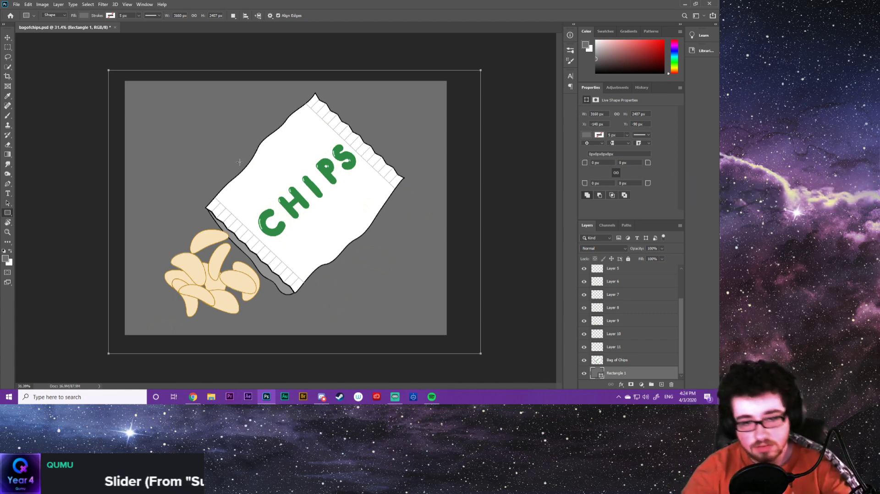
# On the Bag of Chips layer, quick-select the upper corner section of the bag's sealed end and fill it with red ff0000
pyautogui.click(624, 360)
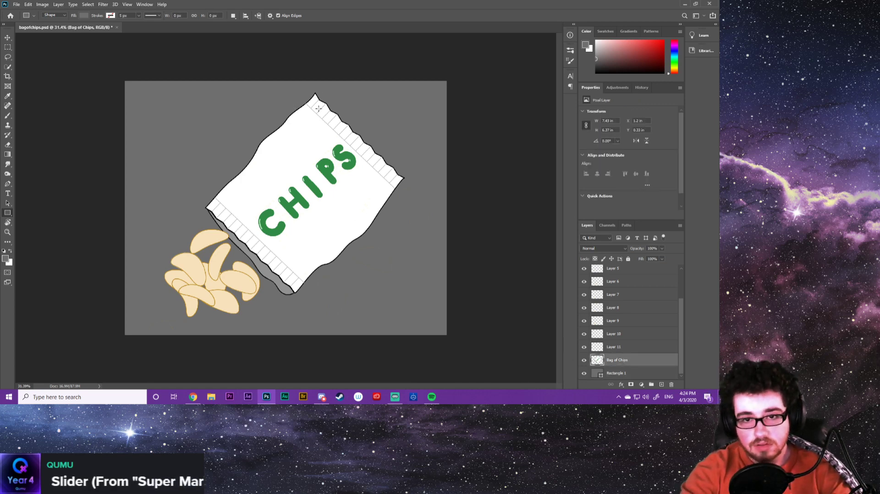
pyautogui.scroll(2, 315, 104)
pyautogui.scroll(5, 316, 104)
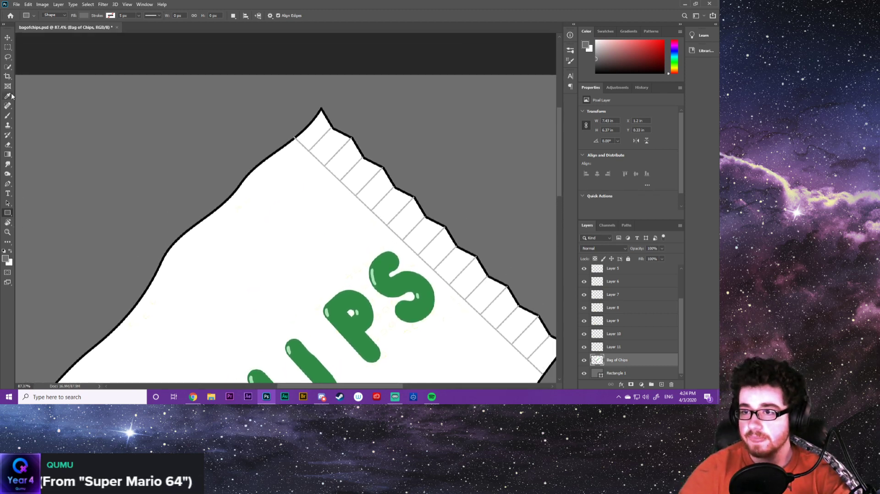
pyautogui.click(7, 66)
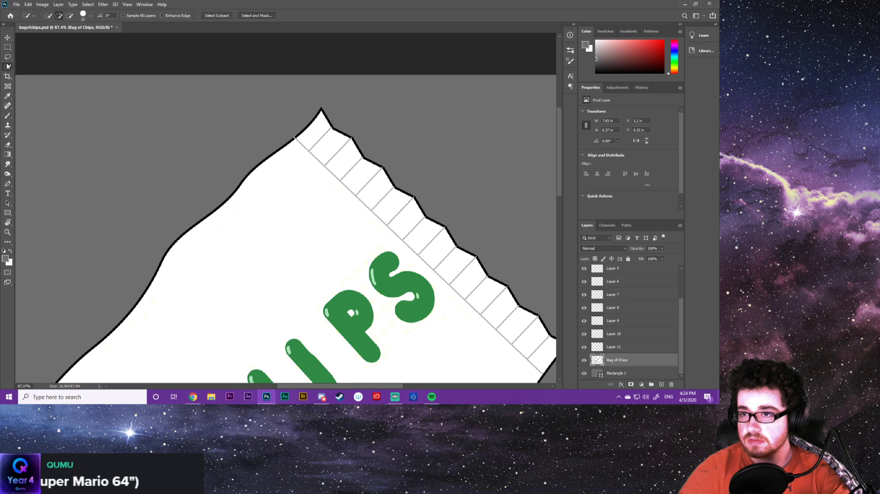
pyautogui.click(306, 137)
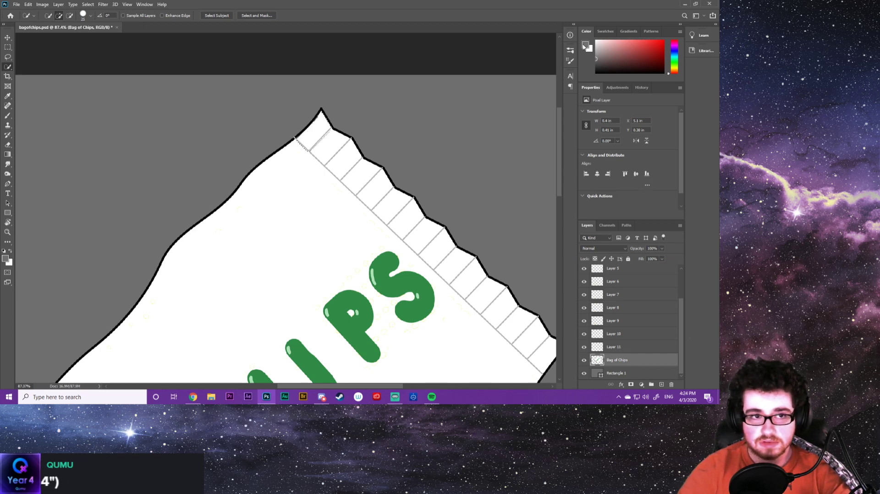
pyautogui.click(586, 45)
pyautogui.write('ff0000')
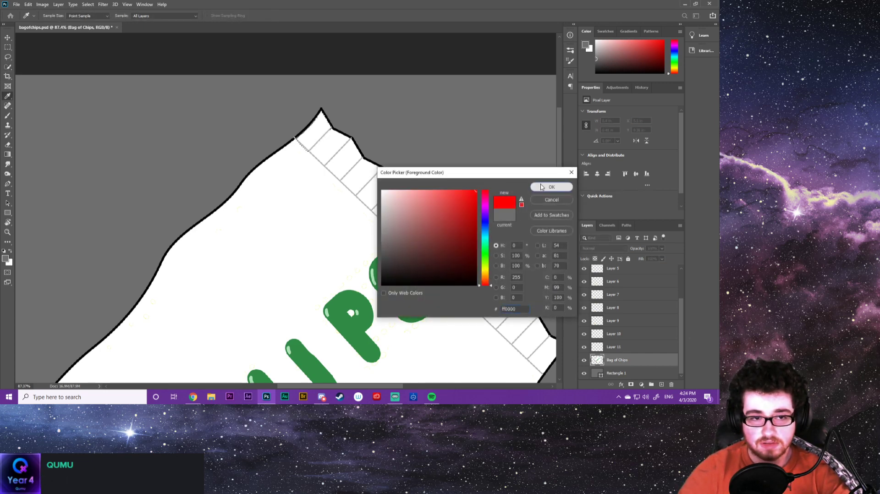
pyautogui.click(546, 187)
pyautogui.hotkey('alt', 'BackSpace')
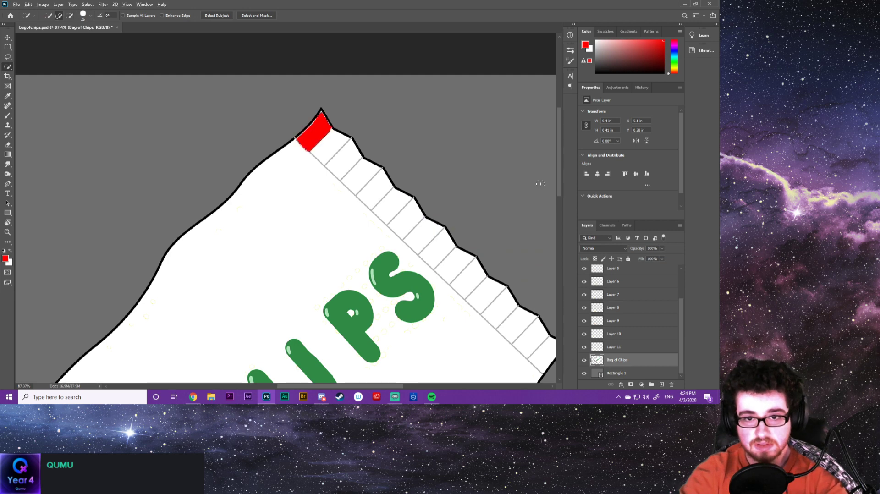
# Quick-select the bag's other three corner seal sections, fill them with the same red, and deselect
pyautogui.hotkey('ctrl', '0')
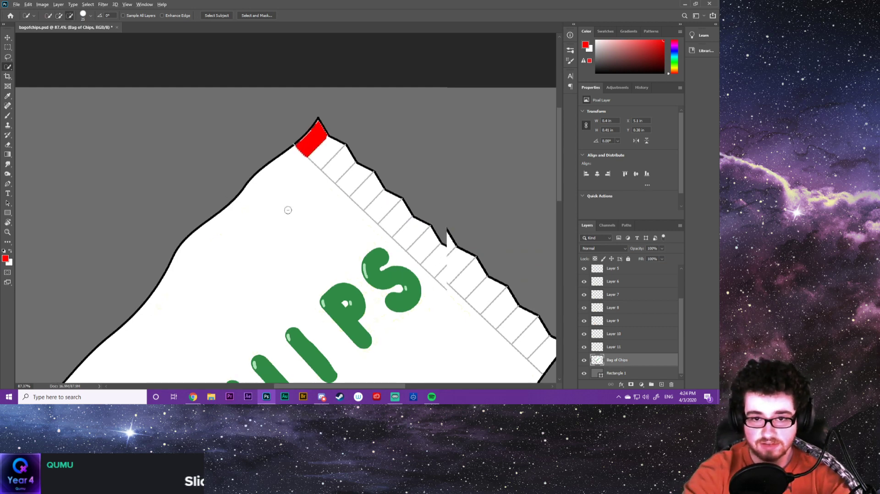
pyautogui.press('alt')
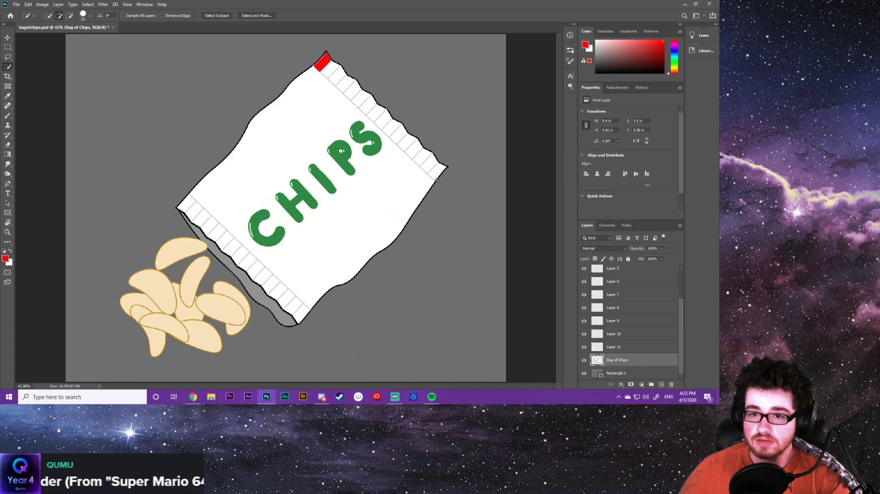
pyautogui.click(187, 205)
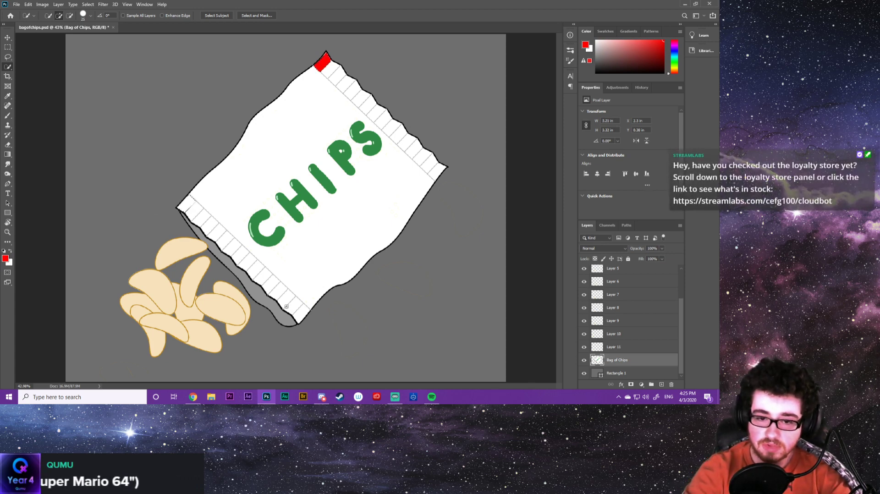
pyautogui.click(435, 175)
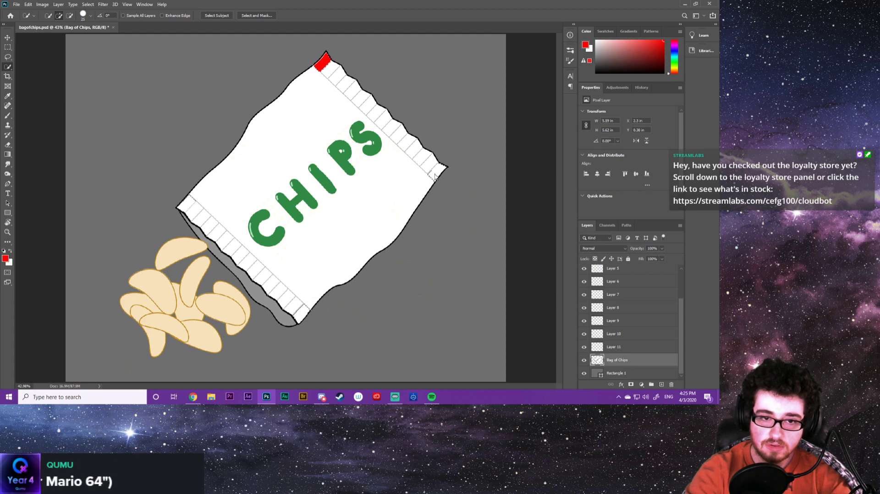
pyautogui.hotkey('alt', 'BackSpace')
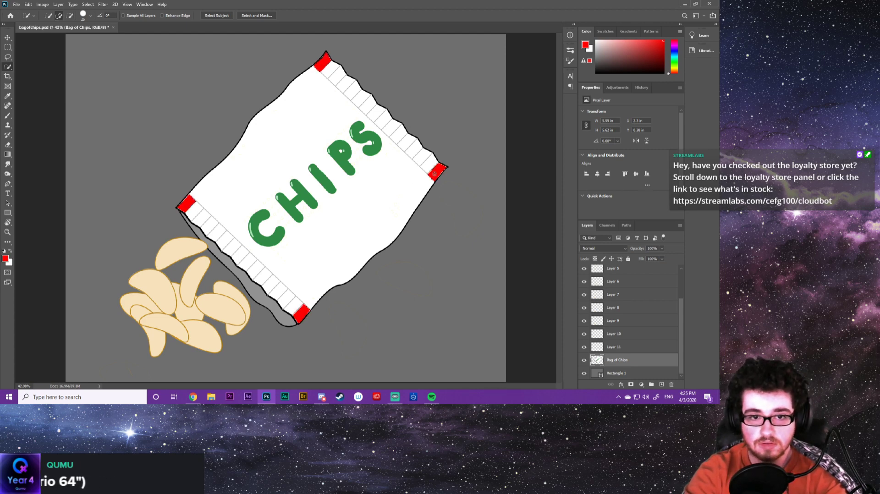
pyautogui.hotkey('ctrl', 'd')
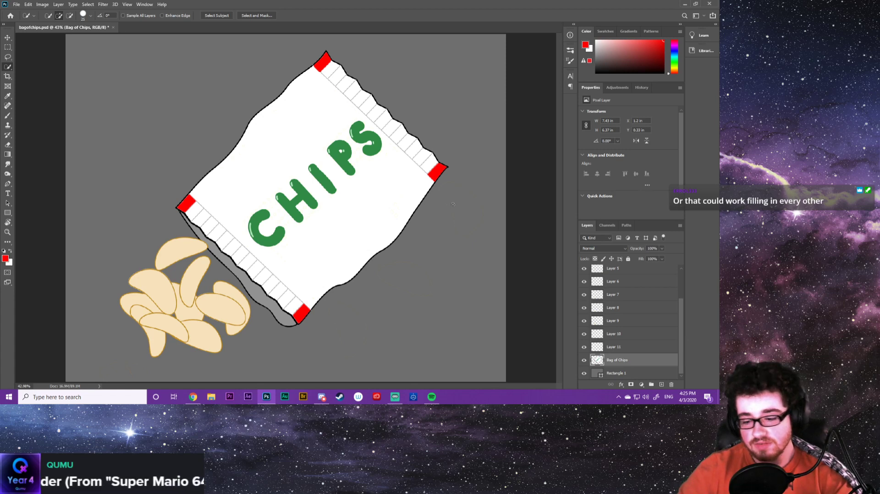
# Undo the deselection, the red fills and the added corner selections, going back to the first corner section's unfilled selection
pyautogui.hotkey('ctrl', 'alt', 'z')
pyautogui.hotkey('ctrl', 'alt', 'z')
pyautogui.hotkey('ctrl', 'alt', 'z')
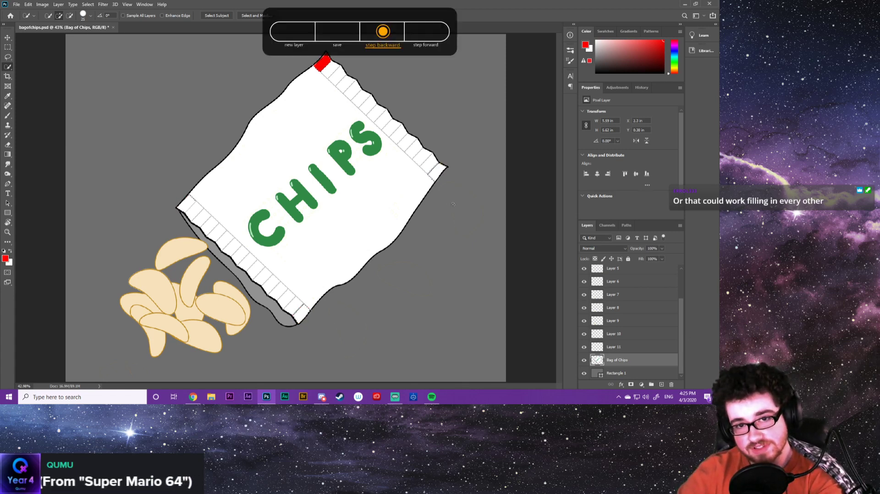
pyautogui.hotkey('ctrl', 'alt', 'z')
pyautogui.hotkey('ctrl', 'alt', 'z')
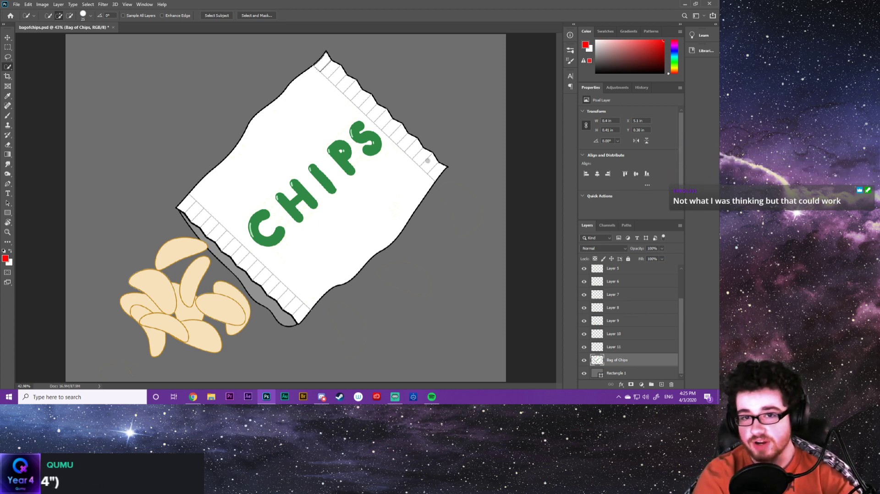
# Try extending the selection to the neighbouring seal sections, undo that, and refill the upper corner section with red
pyautogui.moveTo(331, 74); pyautogui.dragTo(338, 80)
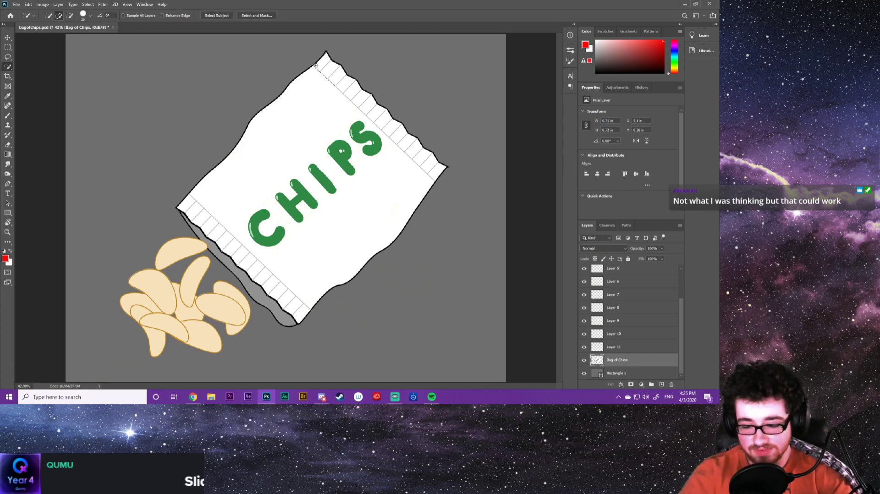
pyautogui.hotkey('ctrl', 'alt', 'z')
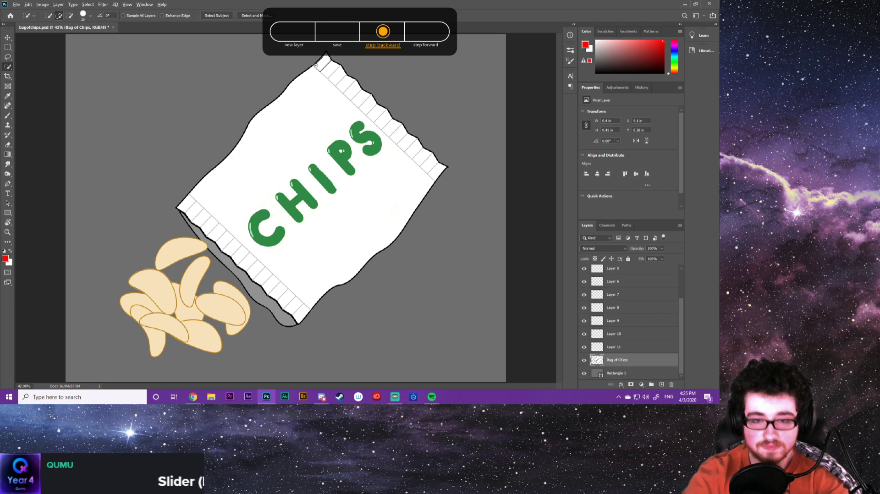
pyautogui.hotkey('alt', 'BackSpace')
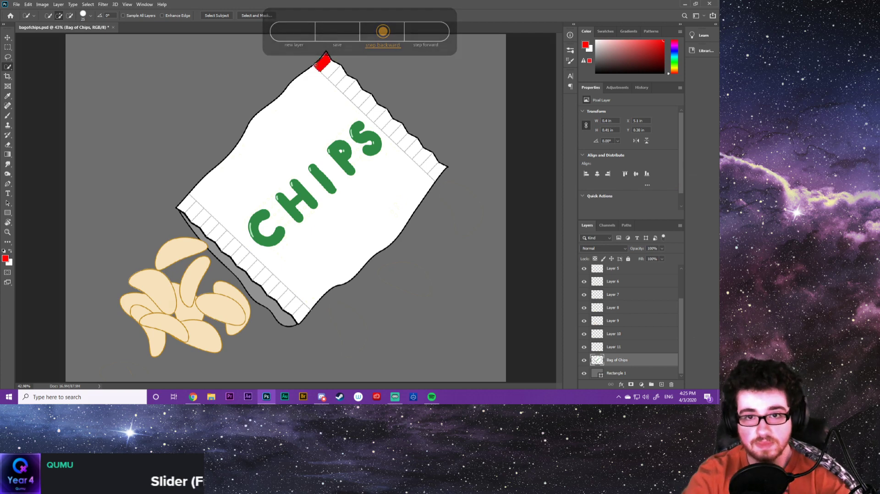
pyautogui.click(48, 15)
pyautogui.moveTo(337, 77); pyautogui.dragTo(338, 80)
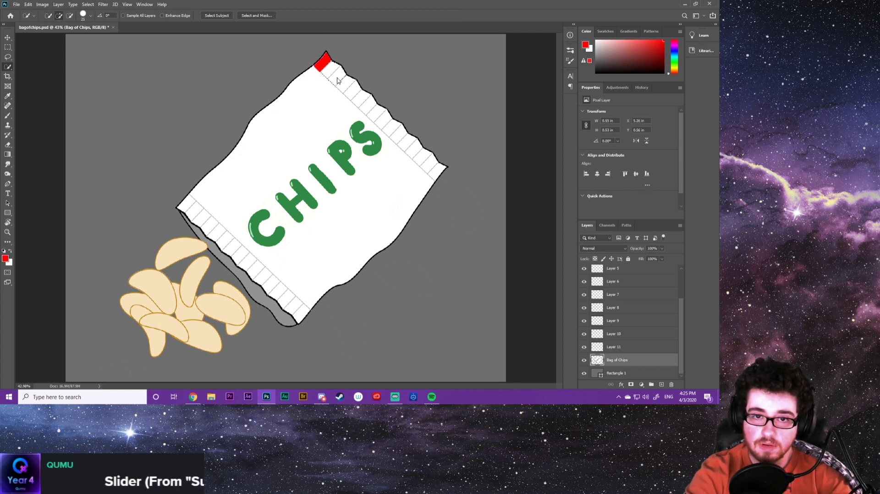
pyautogui.click(49, 15)
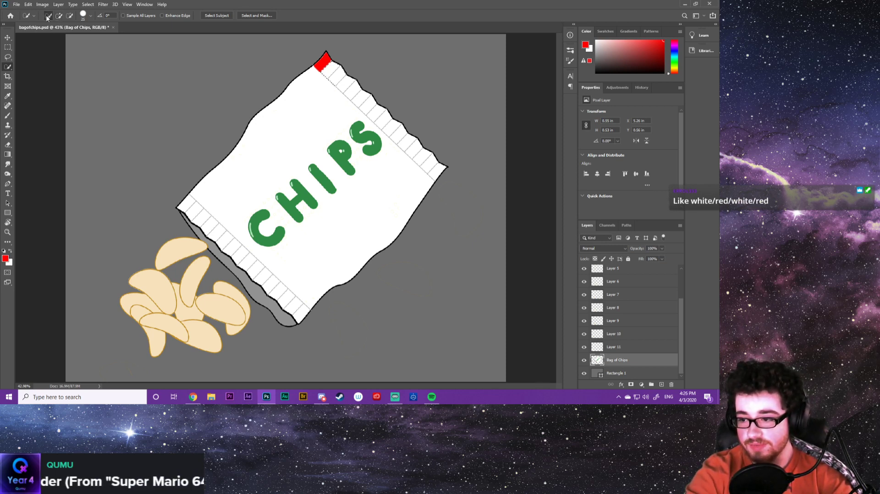
pyautogui.press('shift')
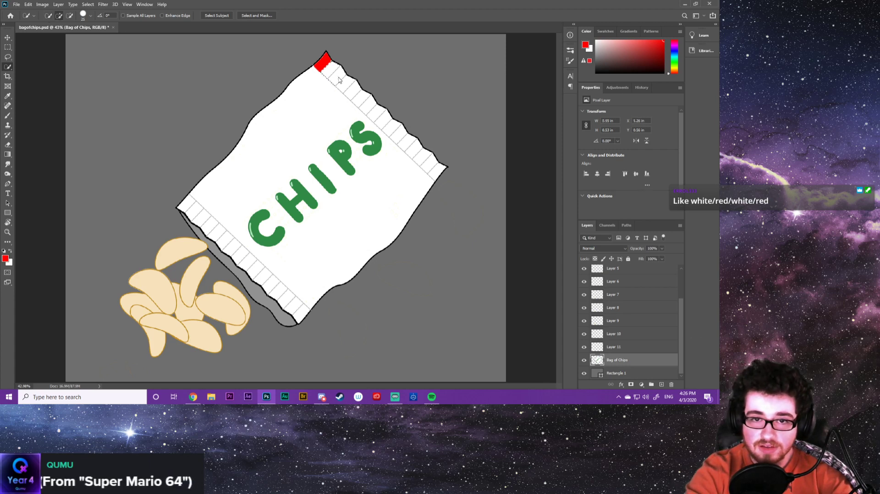
pyautogui.scroll(4, 339, 79)
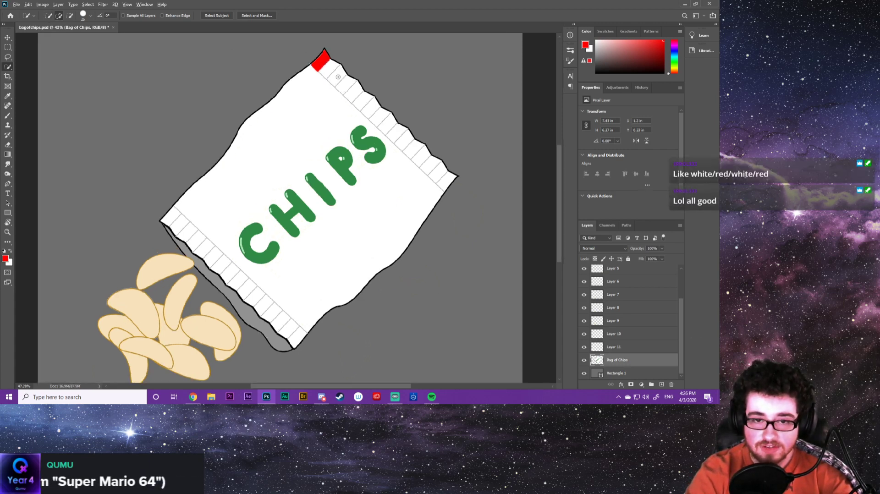
pyautogui.scroll(1, 339, 77)
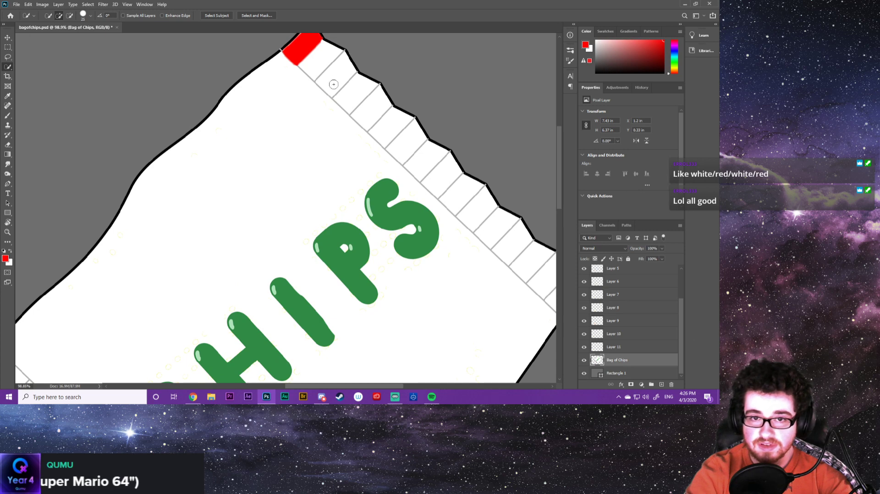
pyautogui.click(333, 84)
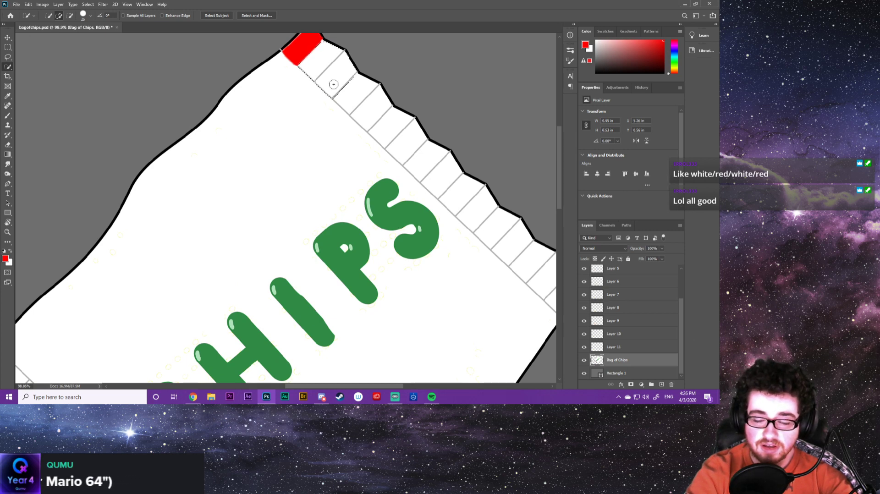
pyautogui.hotkey('ctrl', 'd')
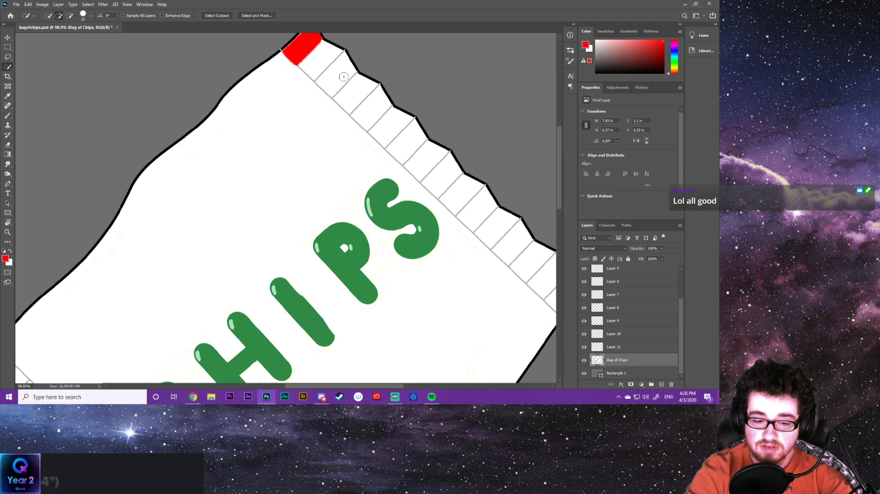
# Quick-select the third section of the bag's sealed upper end with a smaller brush, fill it with red, and deselect
pyautogui.press('[')
pyautogui.press('[')
pyautogui.click(344, 79)
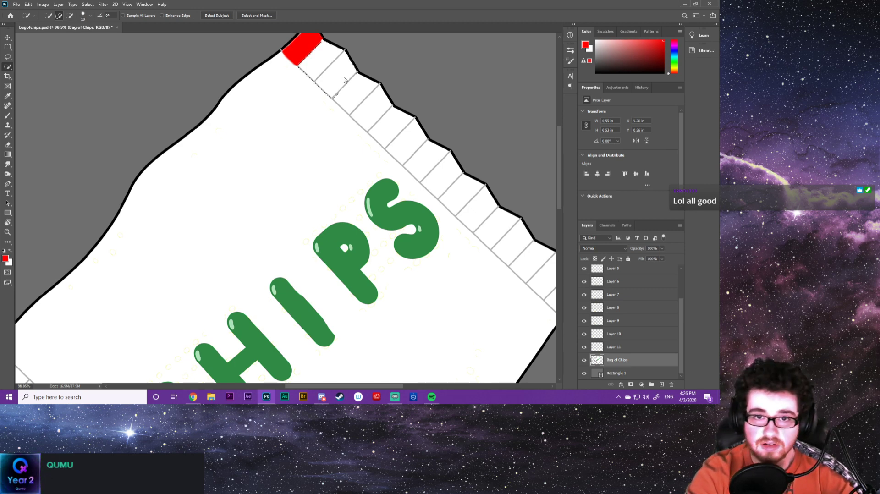
pyautogui.hotkey('ctrl', 'd')
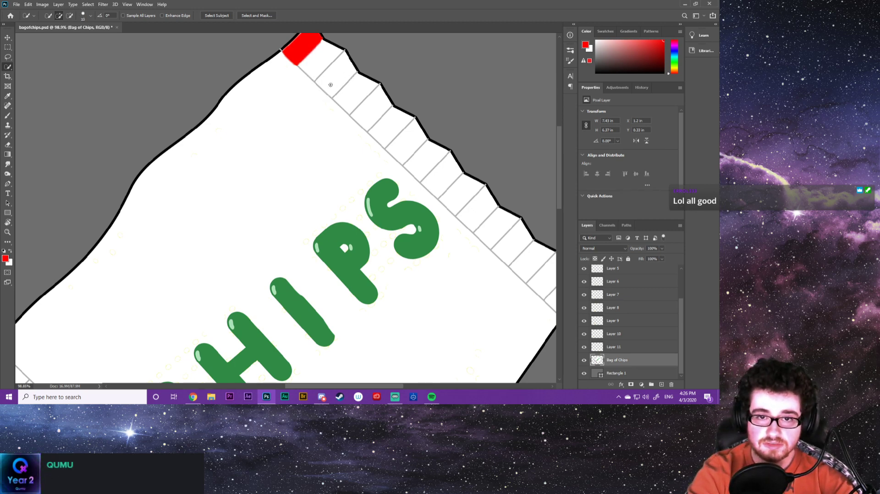
pyautogui.click(330, 85)
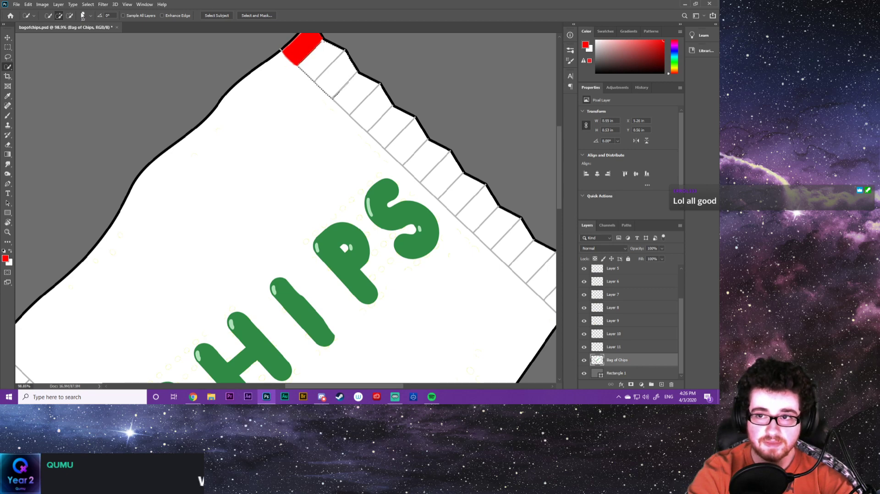
pyautogui.click(74, 15)
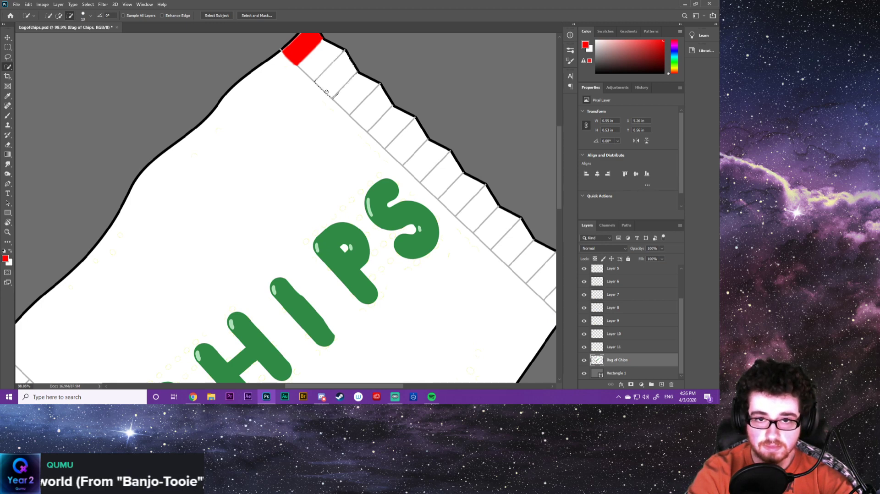
pyautogui.hotkey('alt', 'BackSpace')
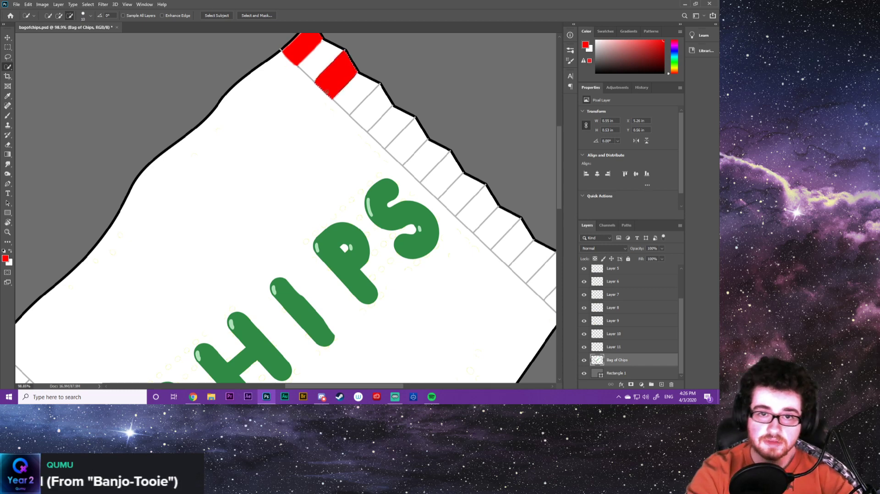
pyautogui.hotkey('ctrl', 'd')
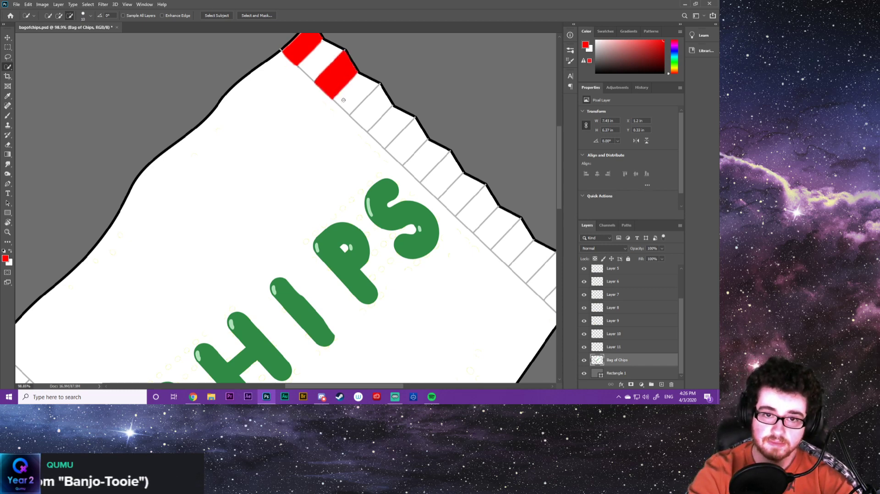
# Quick-select only the fifth section of the bag's sealed upper end, fill it with red, and deselect
pyautogui.click(59, 16)
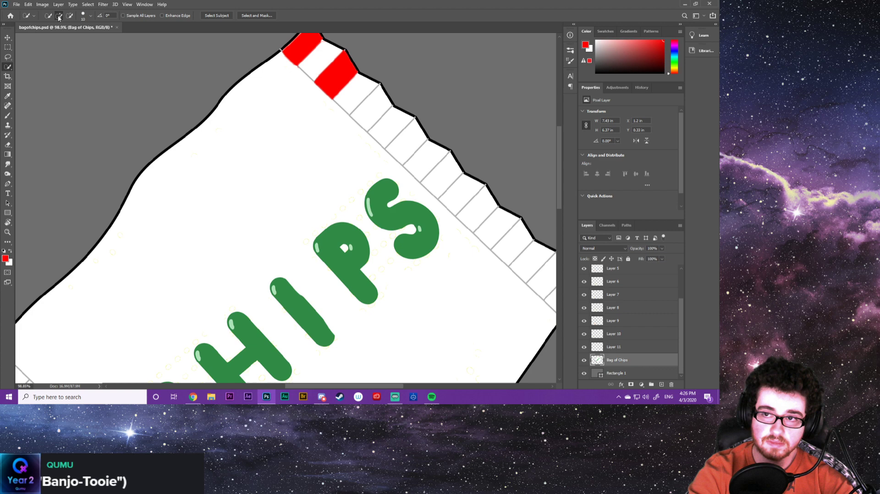
pyautogui.click(377, 109)
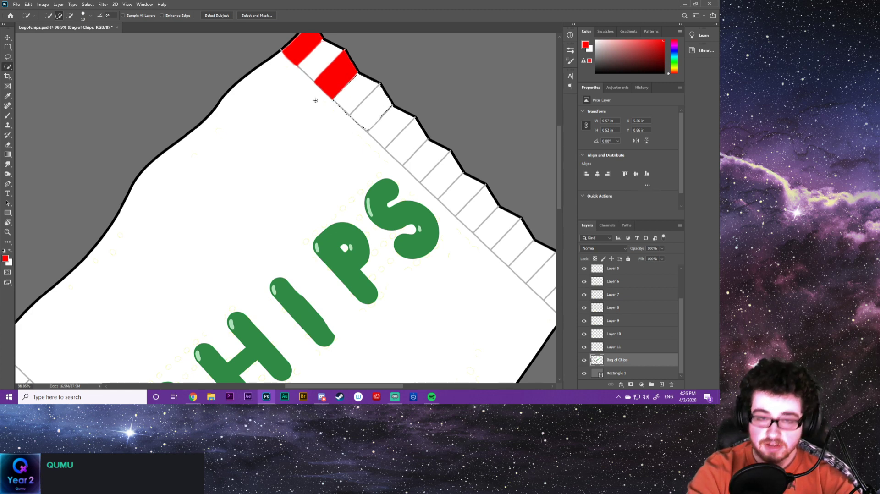
pyautogui.press('alt')
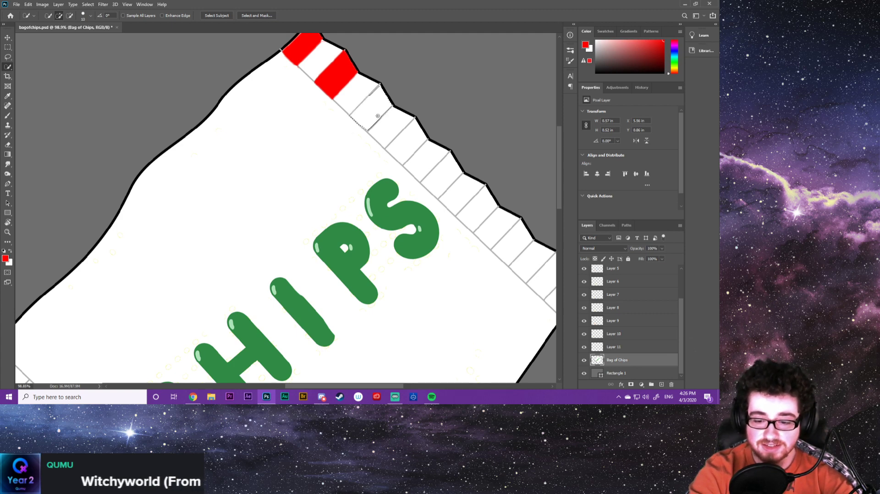
pyautogui.hotkey('alt', 'BackSpace')
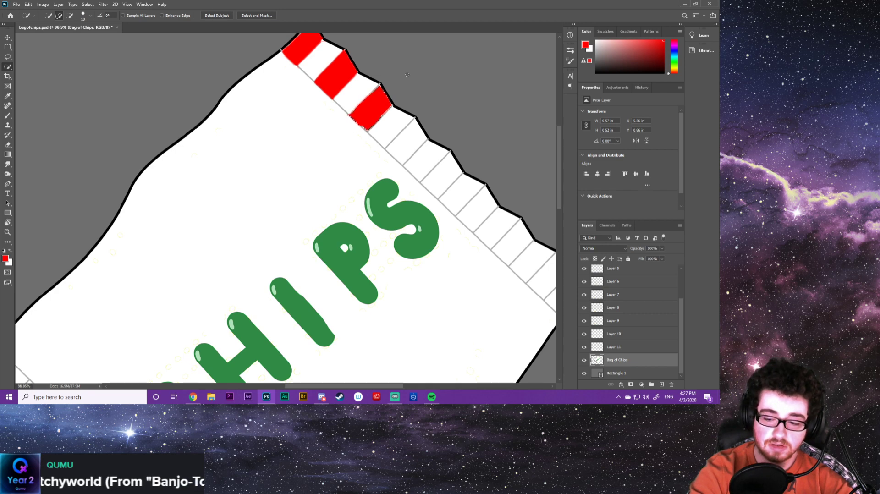
pyautogui.hotkey('ctrl', 'z')
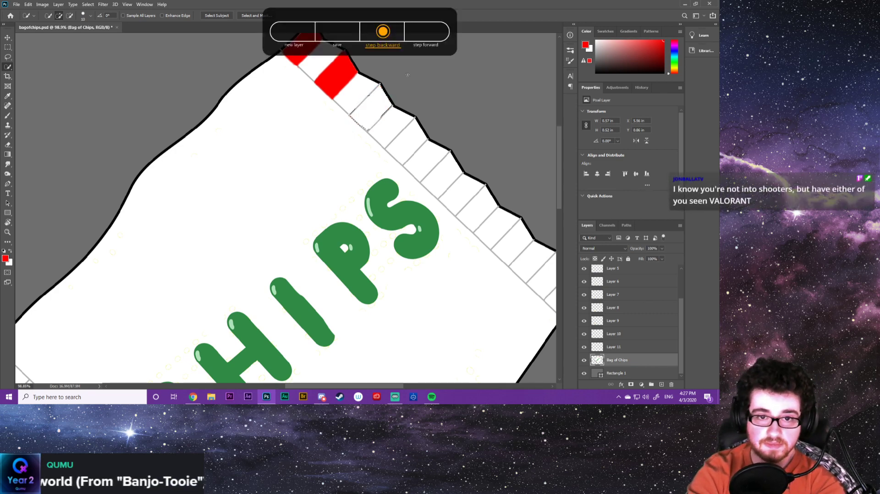
pyautogui.hotkey('ctrl', 'shift', 'z')
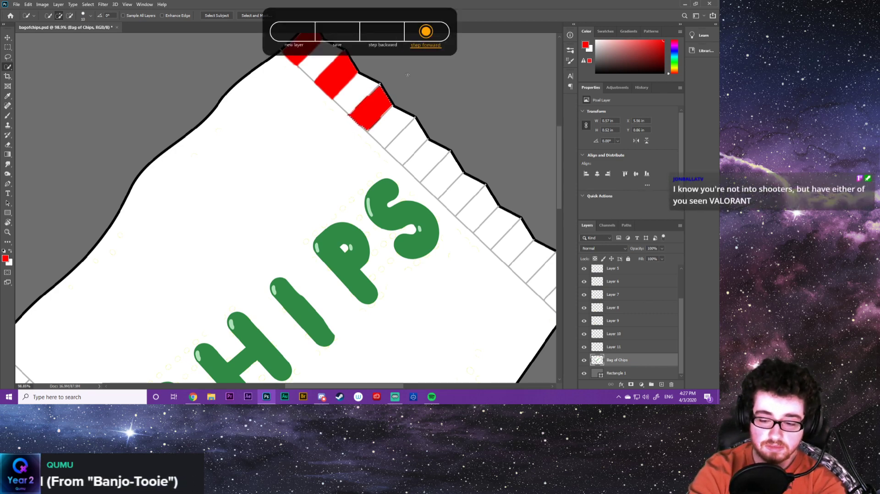
pyautogui.scroll(1, 408, 74)
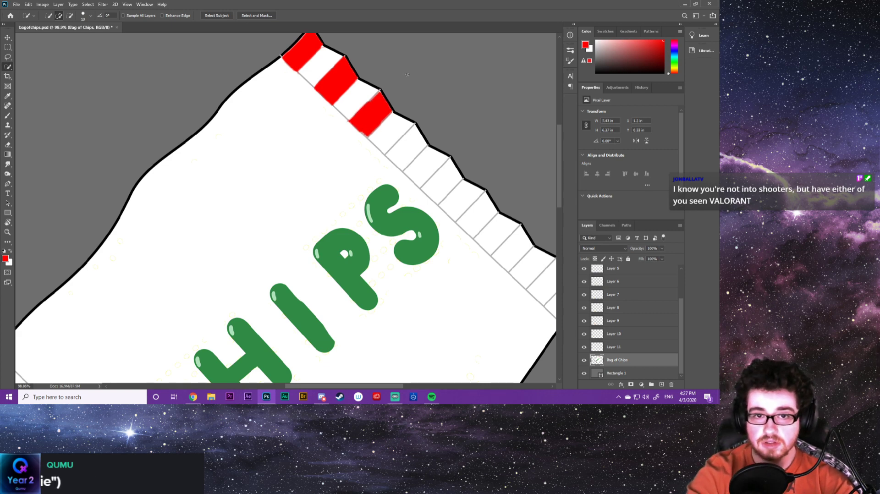
pyautogui.scroll(-1, 433, 106)
pyautogui.scroll(-3, 433, 105)
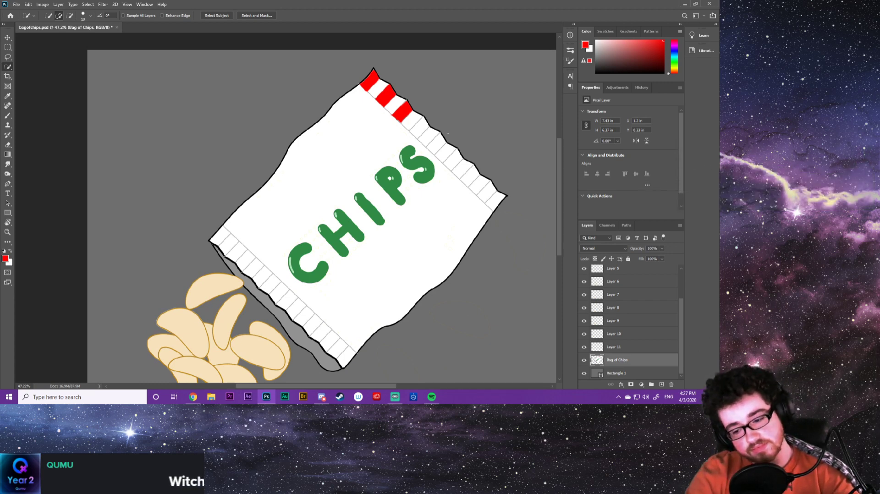
# Undo all the red fills on the bag's seal sections, including the upper corner one, and clear the remaining selection
pyautogui.hotkey('ctrl', 'alt', 'z')
pyautogui.hotkey('ctrl', 'alt', 'z')
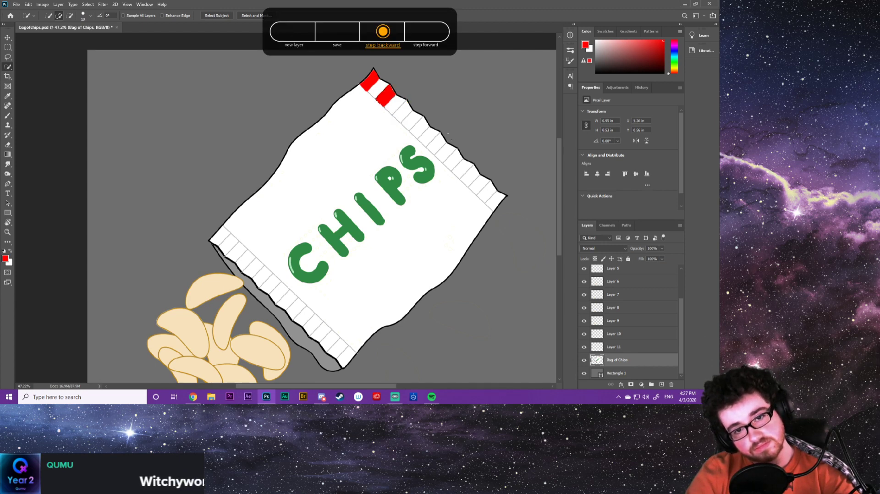
pyautogui.hotkey('ctrl', 'alt', 'z')
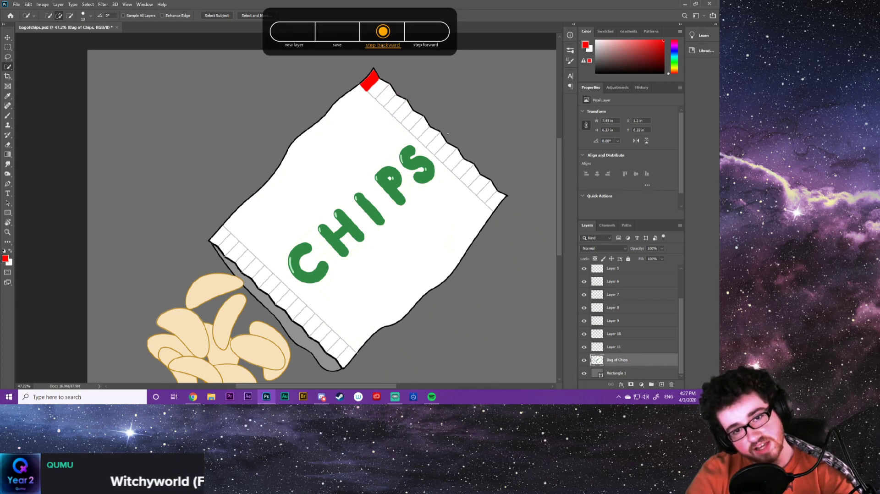
pyautogui.hotkey('ctrl', 'alt', 'z')
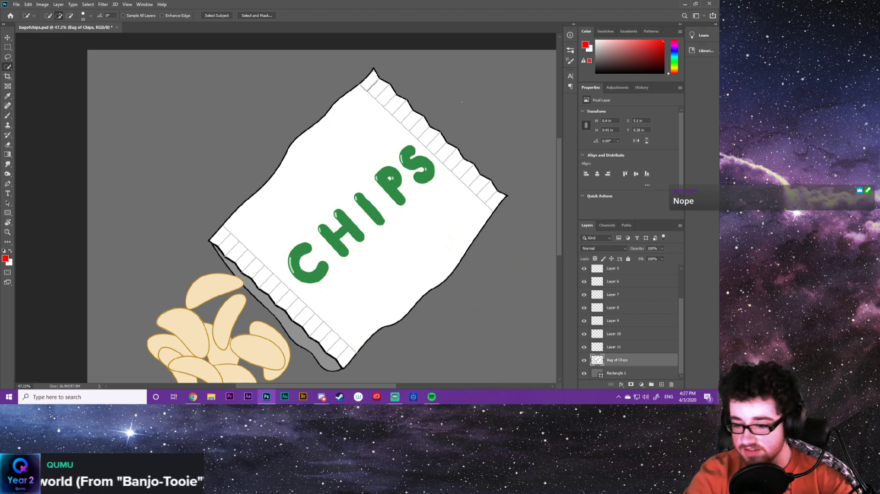
pyautogui.hotkey('ctrl', 'd')
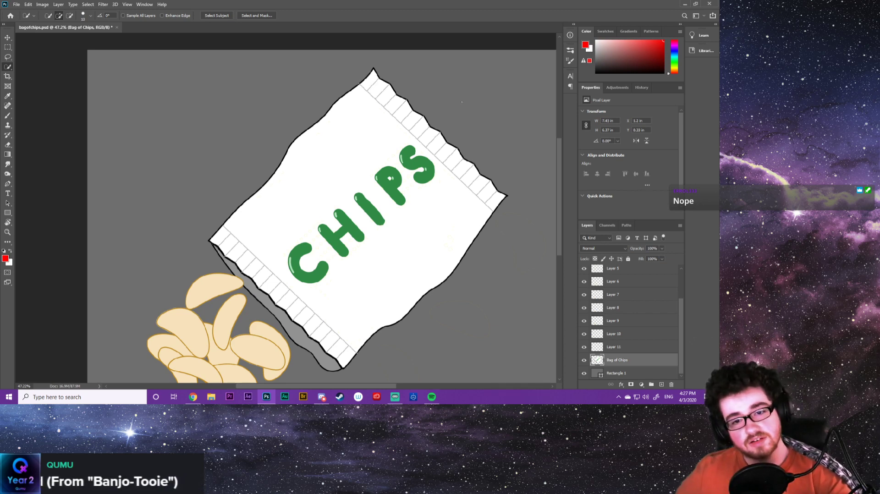
pyautogui.scroll(-3, 284, 183)
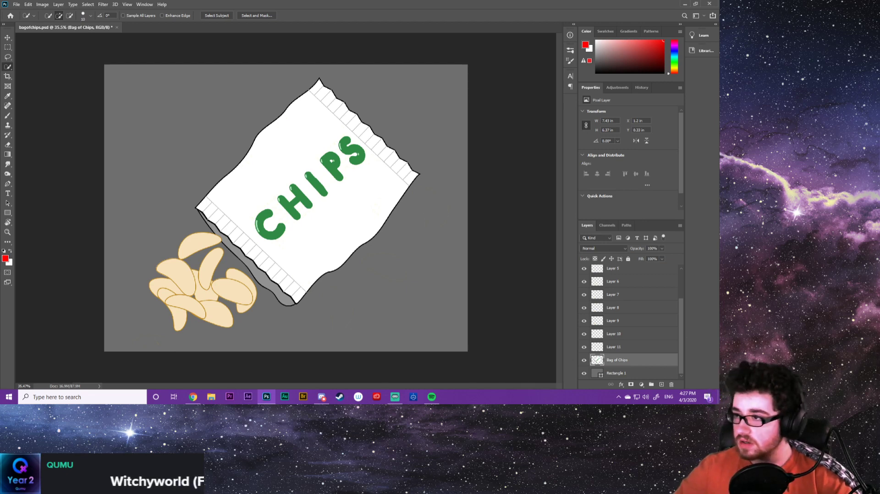
# Switch to Chrome, maximise its window, and search Google for valorant
pyautogui.click(193, 397)
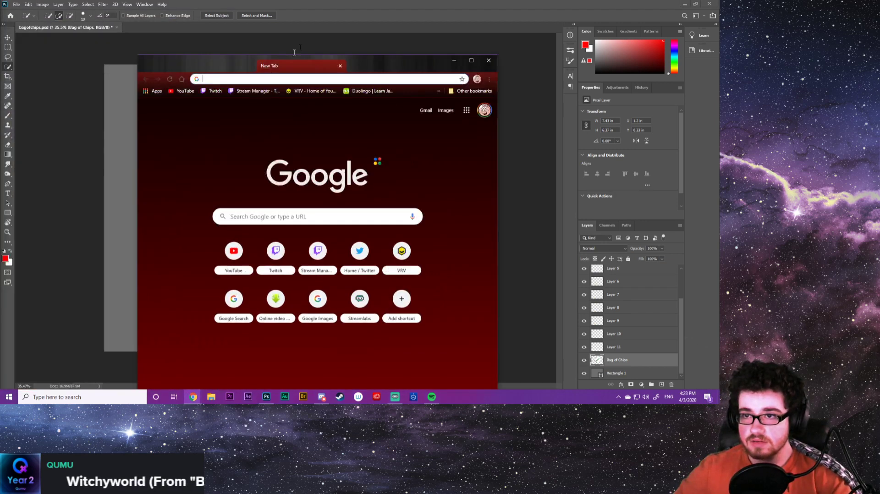
pyautogui.doubleClick(296, 57)
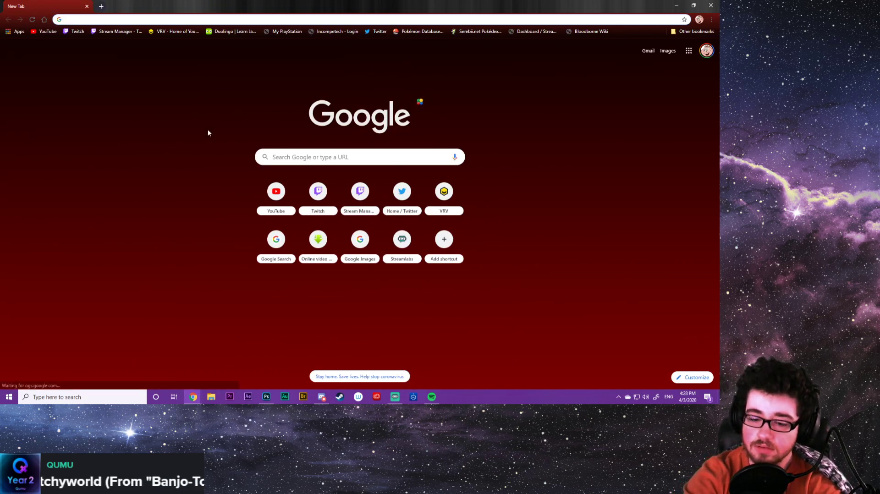
pyautogui.write('valor')
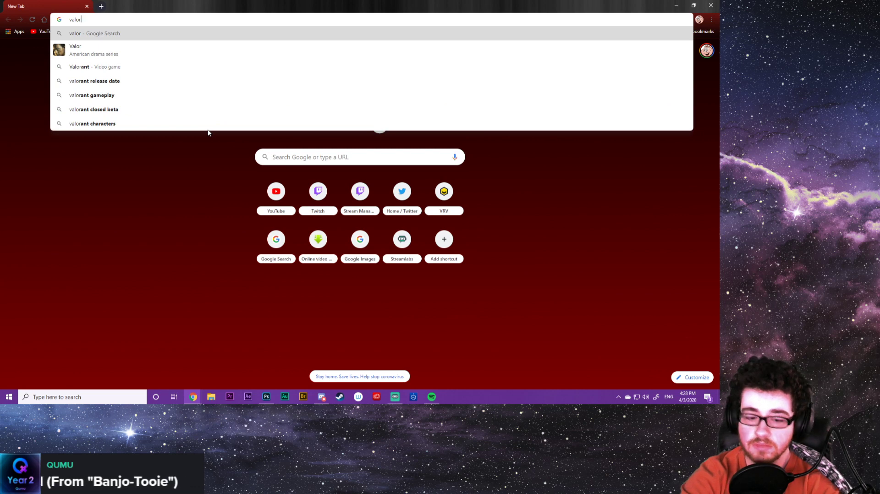
pyautogui.press('Down')
pyautogui.press('Down')
pyautogui.press('Return')
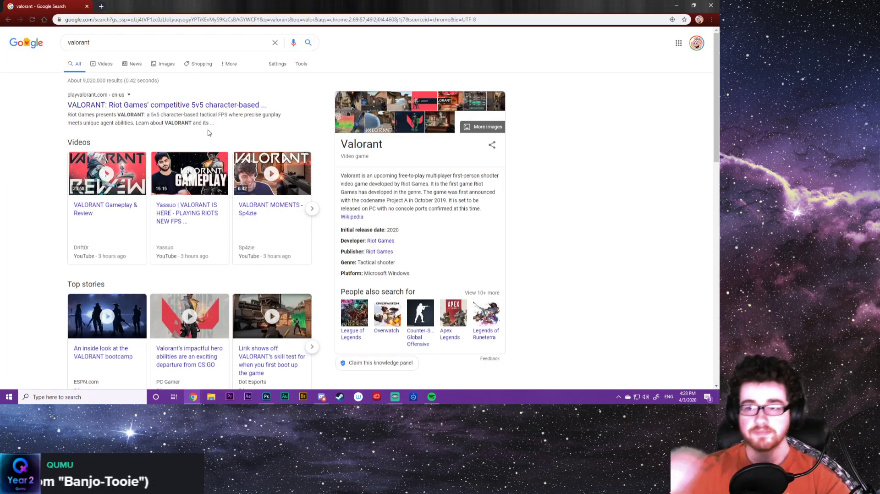
# Open the official VALORANT site, go back to the search results, and view a gameplay image of the game
pyautogui.click(215, 106)
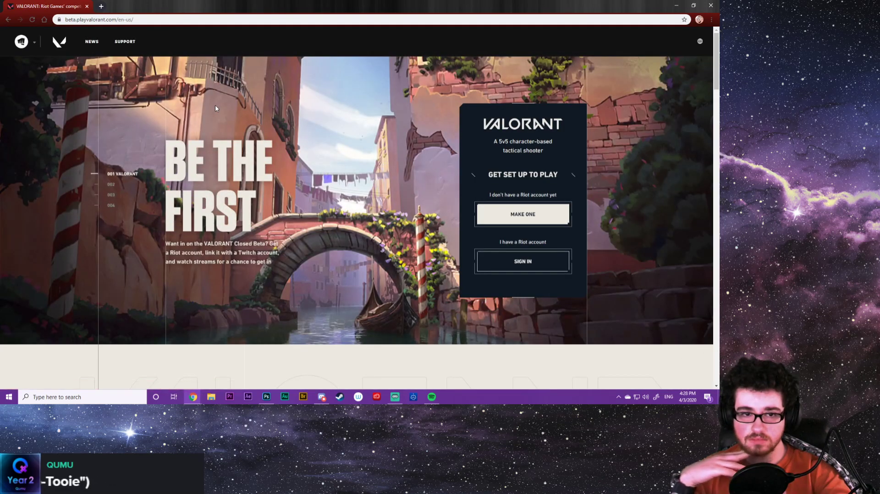
pyautogui.click(8, 19)
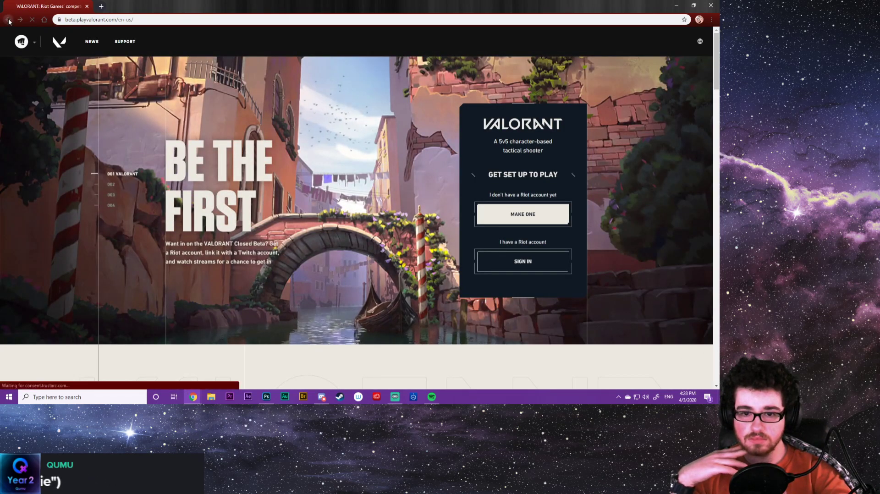
pyautogui.click(346, 109)
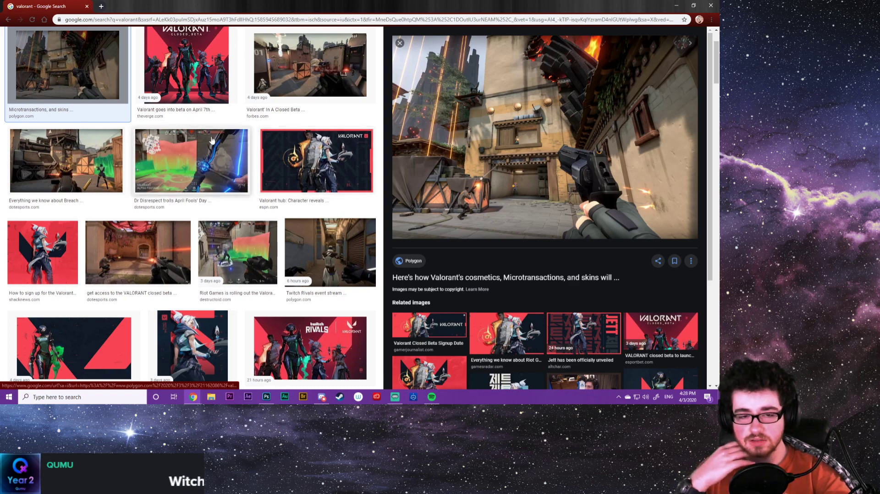
# Return to the official VALORANT site and read its game overview section
pyautogui.hotkey('alt', 'Left')
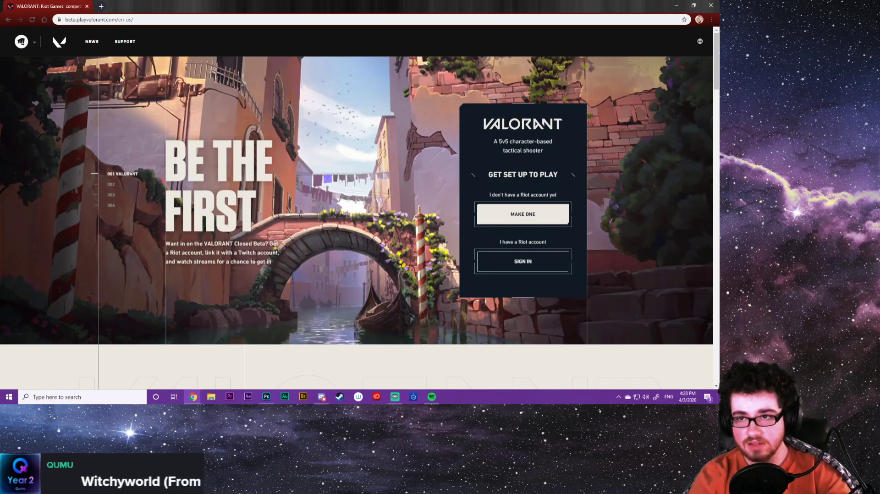
pyautogui.scroll(-2, 114, 158)
pyautogui.scroll(-1, 121, 195)
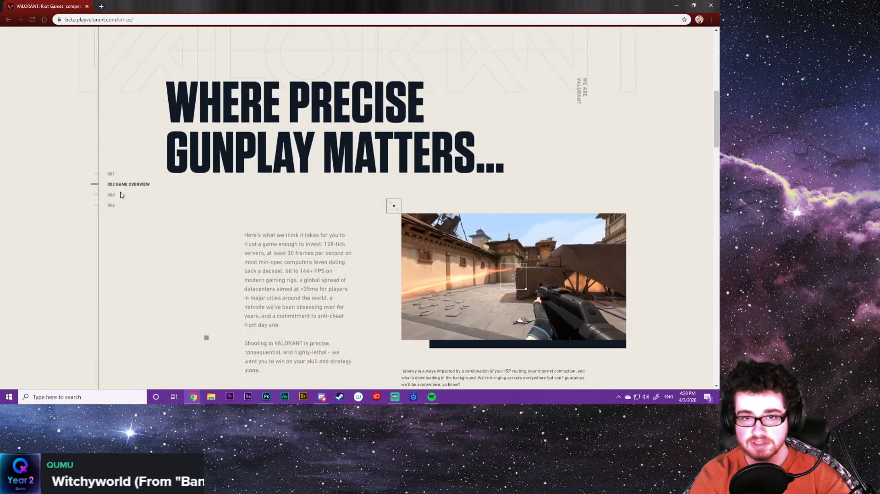
# Read the rest of the VALORANT page, from the gunplay and creativity sections through the social links to the frequently asked questions
pyautogui.scroll(-1, 122, 194)
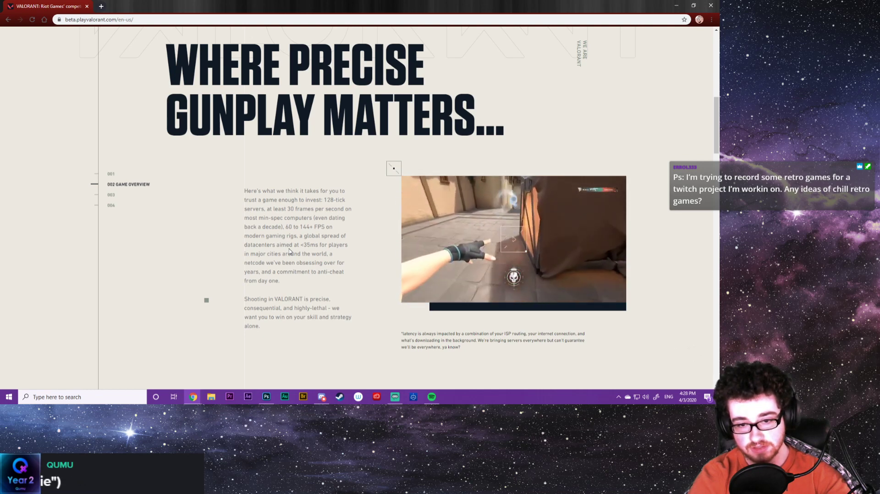
pyautogui.scroll(-1, 290, 252)
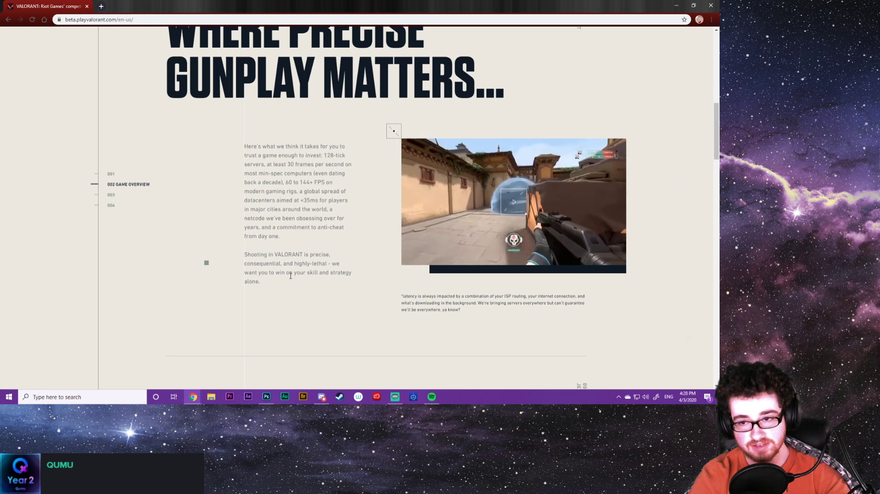
pyautogui.scroll(-2, 184, 254)
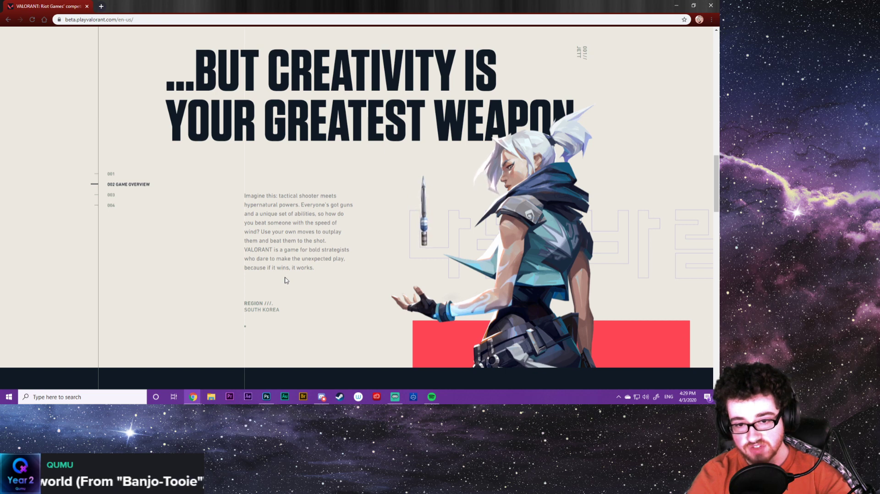
pyautogui.scroll(-5, 285, 280)
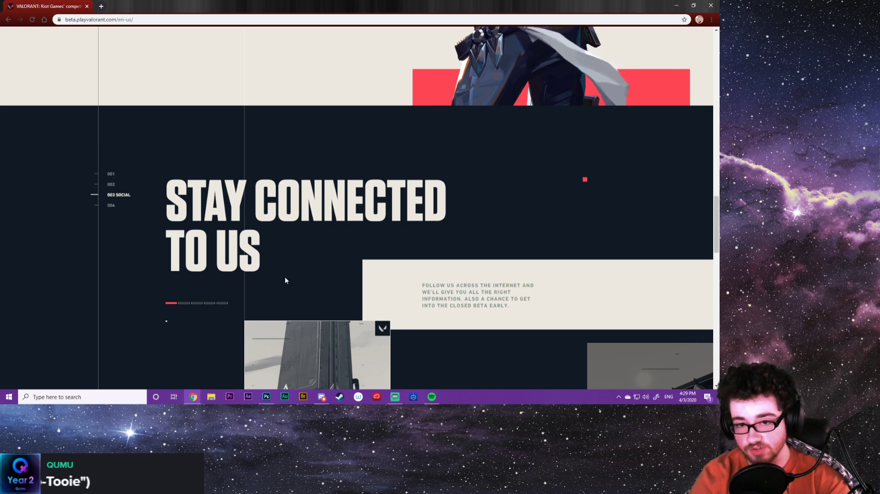
pyautogui.scroll(-1, 284, 281)
pyautogui.scroll(-4, 285, 277)
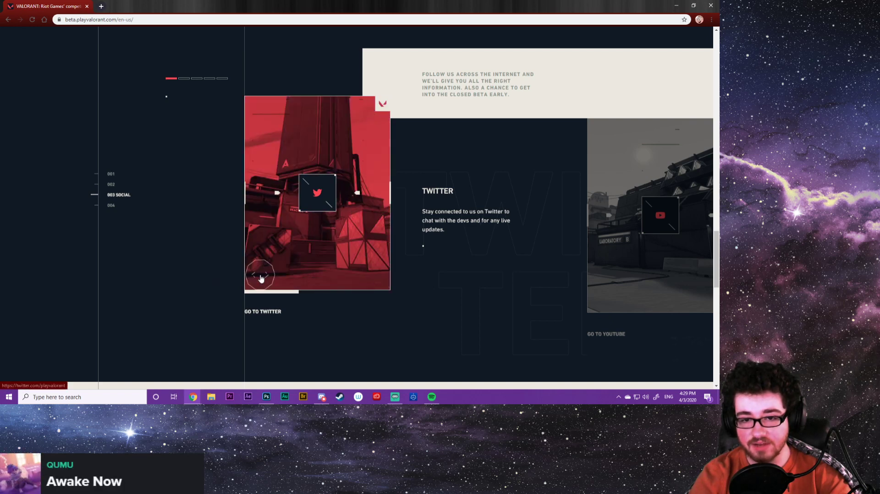
pyautogui.scroll(-8, 186, 279)
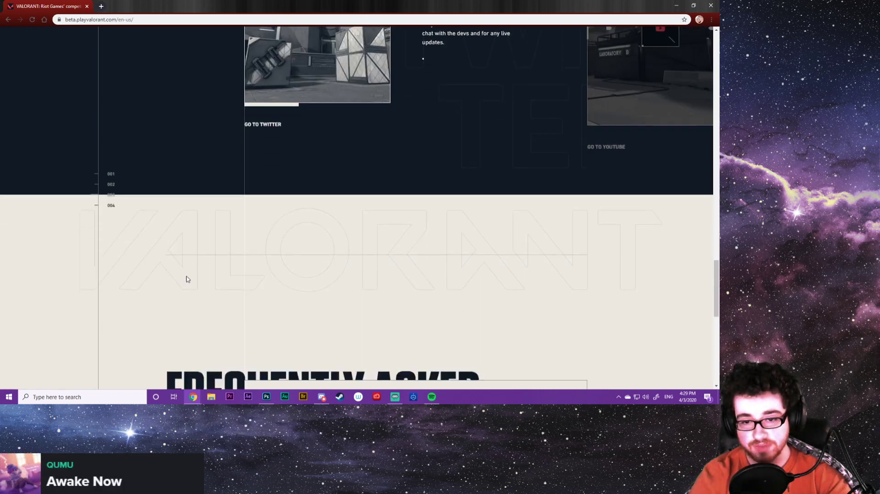
pyautogui.scroll(-4, 186, 279)
pyautogui.scroll(2, 186, 279)
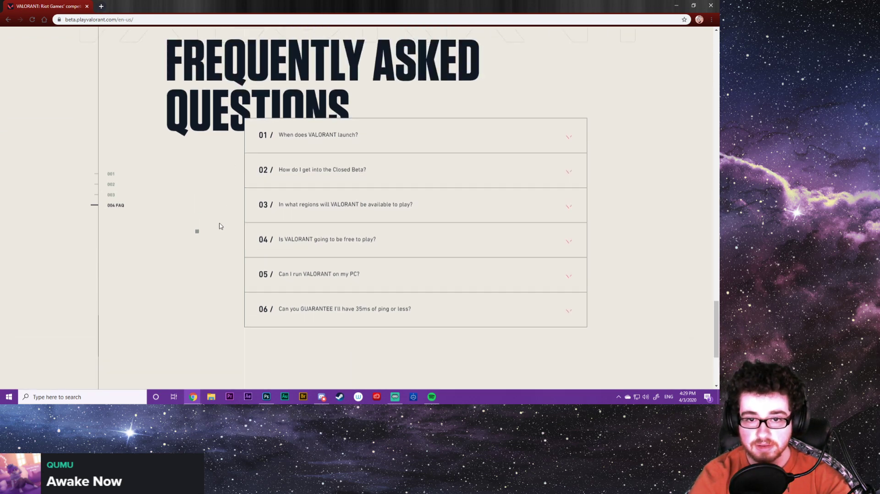
pyautogui.scroll(-2, 219, 226)
# Return to the start of the VALORANT page, go back to the Google results, and close the browser window
pyautogui.scroll(20, 219, 228)
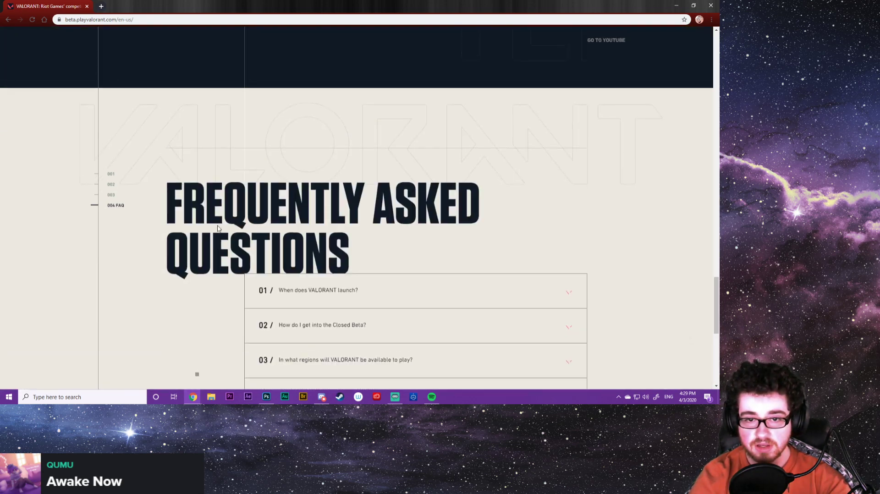
pyautogui.scroll(6, 218, 229)
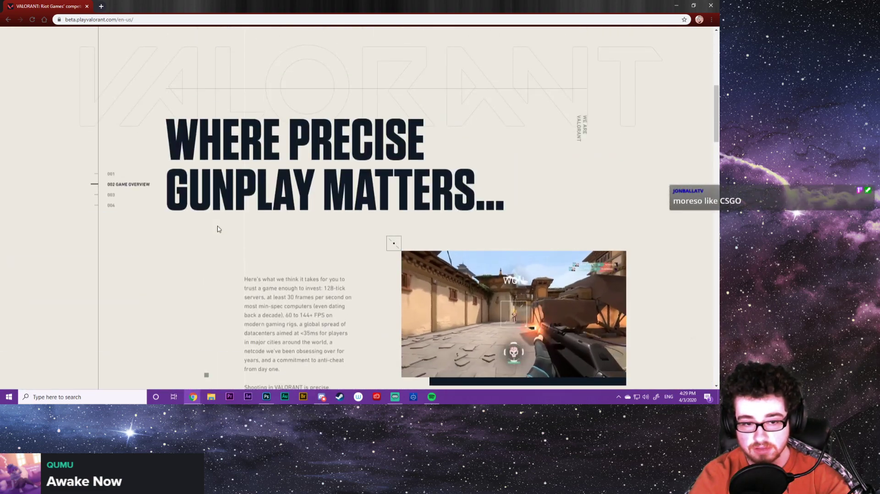
pyautogui.scroll(4, 218, 230)
pyautogui.scroll(3, 218, 230)
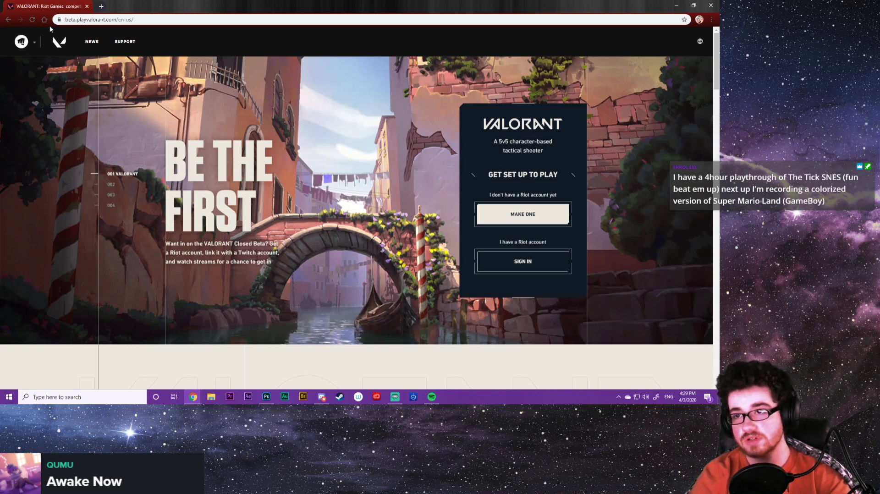
pyautogui.click(8, 19)
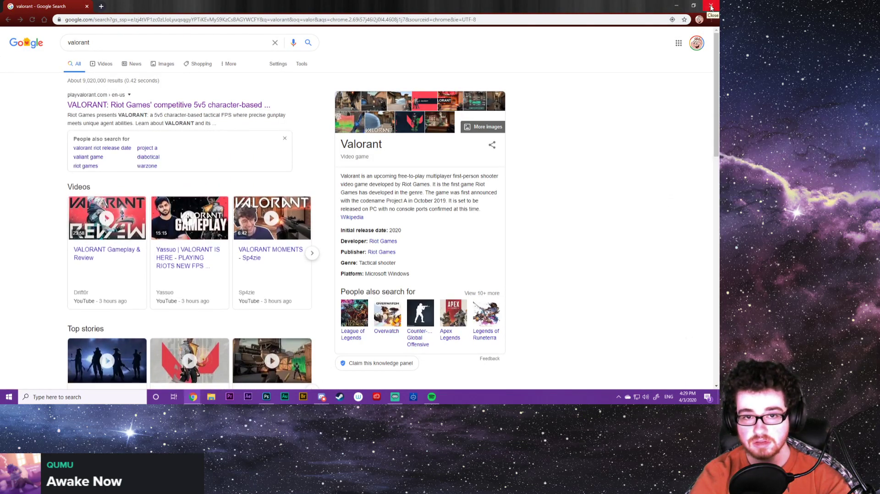
pyautogui.click(712, 6)
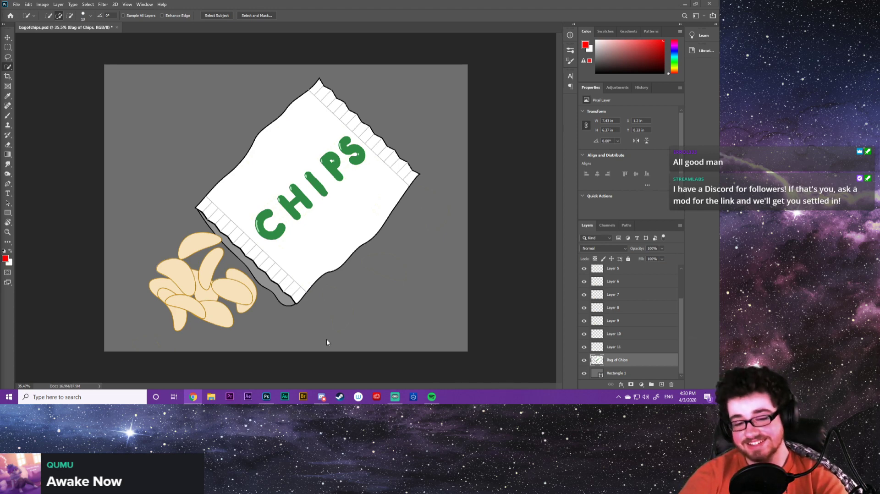
# Open a new maximised Chrome window, search Google Images for philips cdi zelda, and enlarge the first picture of the two characters
pyautogui.moveTo(193, 397)
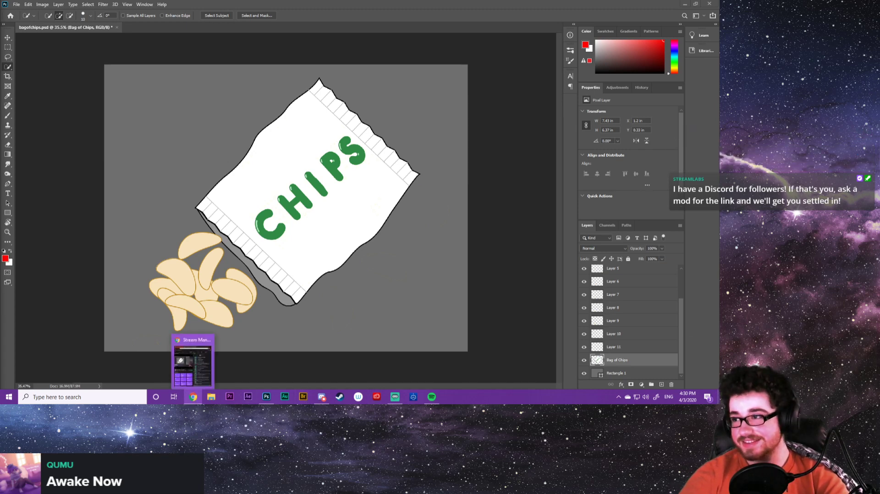
pyautogui.middleClick(193, 397)
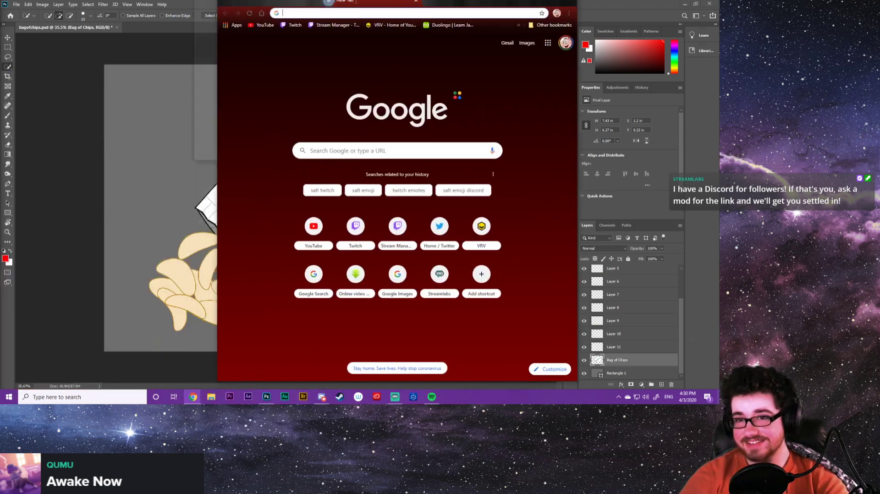
pyautogui.doubleClick(355, 3)
pyautogui.write('phili')
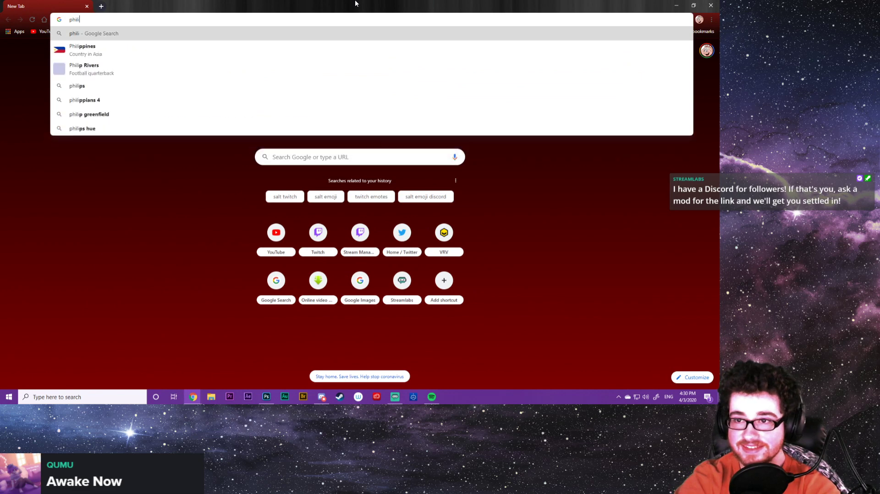
pyautogui.write('ps cdi ')
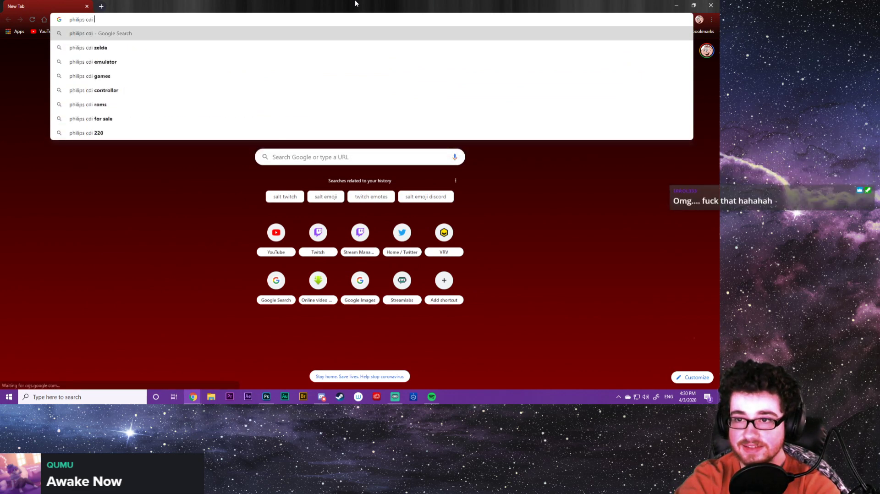
pyautogui.write('zelda')
pyautogui.press('Return')
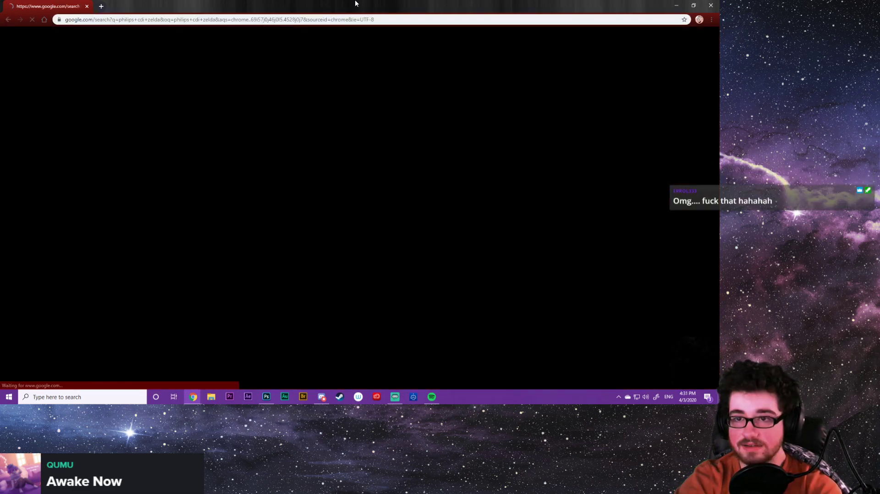
pyautogui.click(141, 65)
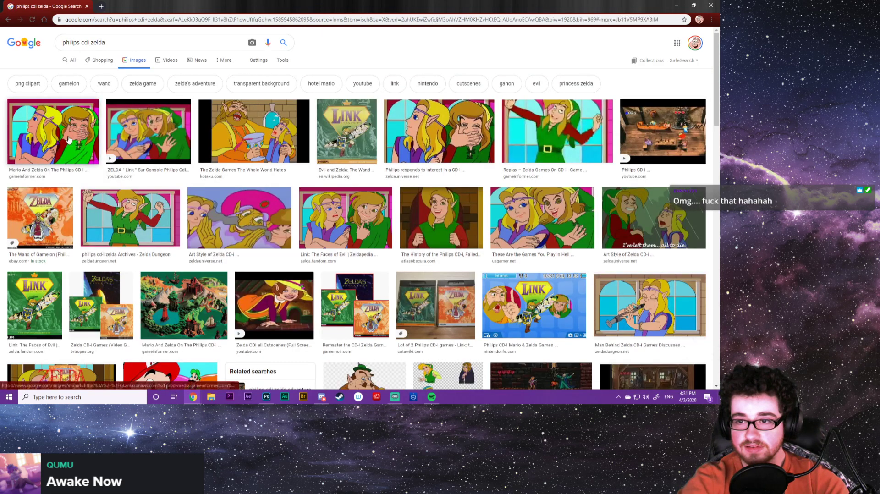
pyautogui.click(76, 132)
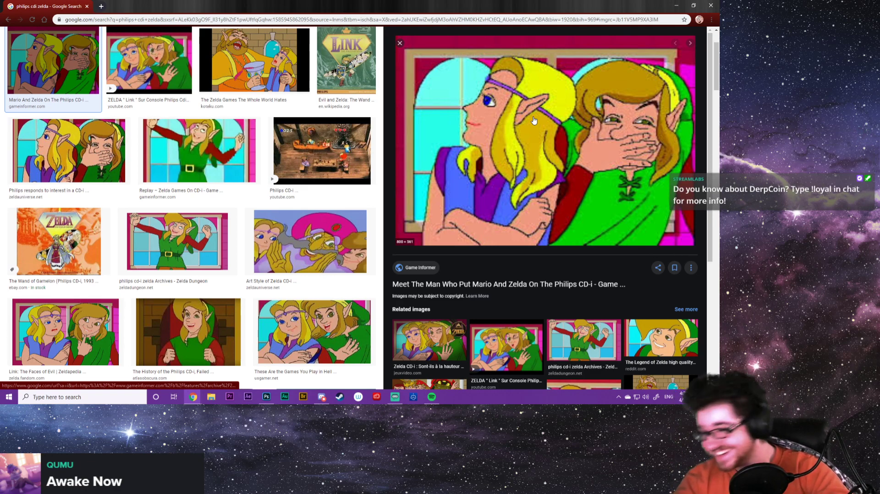
# Switch back to Photoshop, hide the grey Rectangle 1 backdrop layer, and save bagofchips.psd
pyautogui.hotkey('alt', 'Tab')
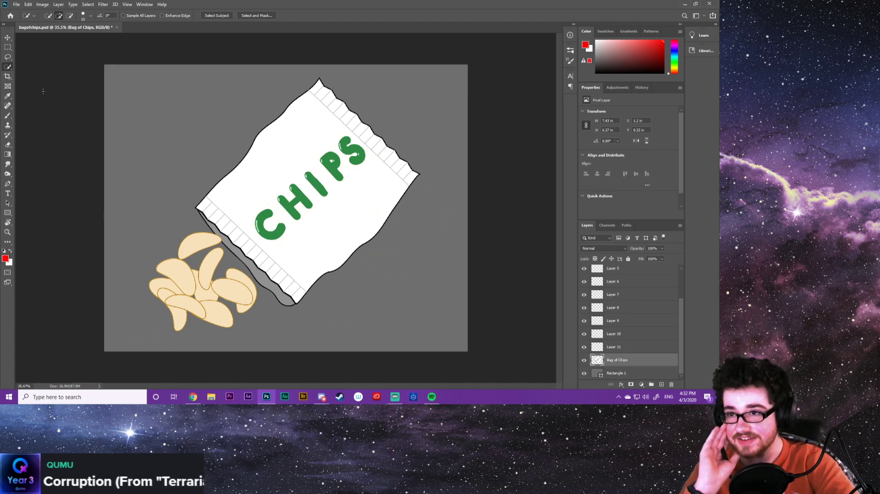
pyautogui.click(8, 37)
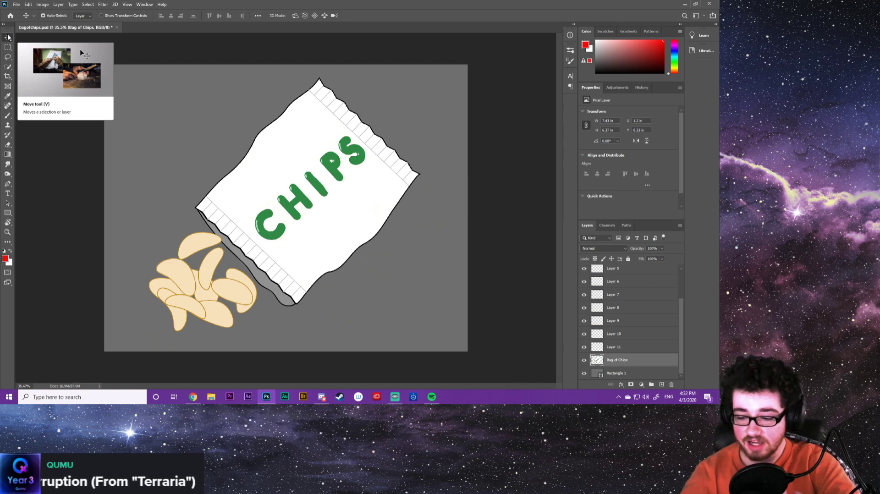
pyautogui.hotkey('ctrl', 's')
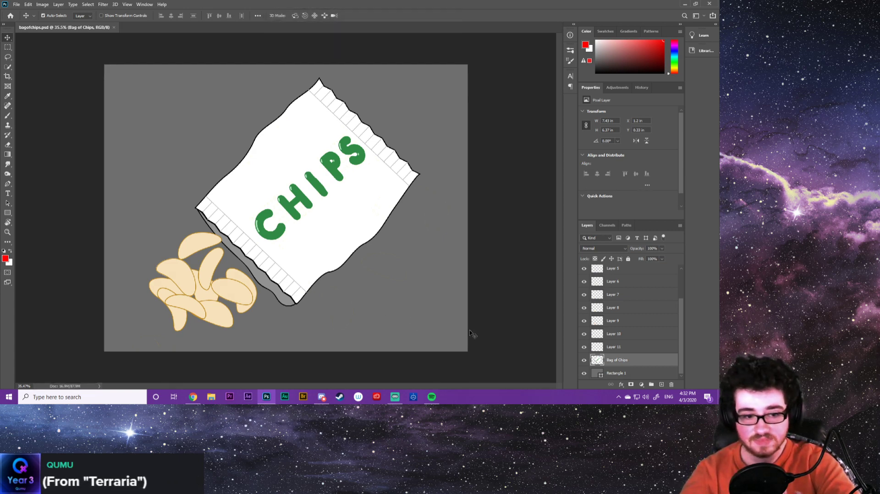
pyautogui.click(584, 378)
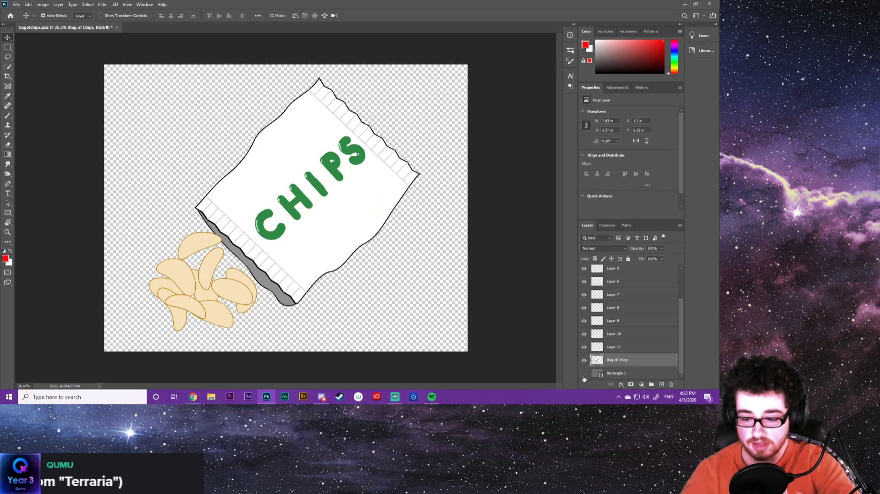
pyautogui.hotkey('ctrl', 's')
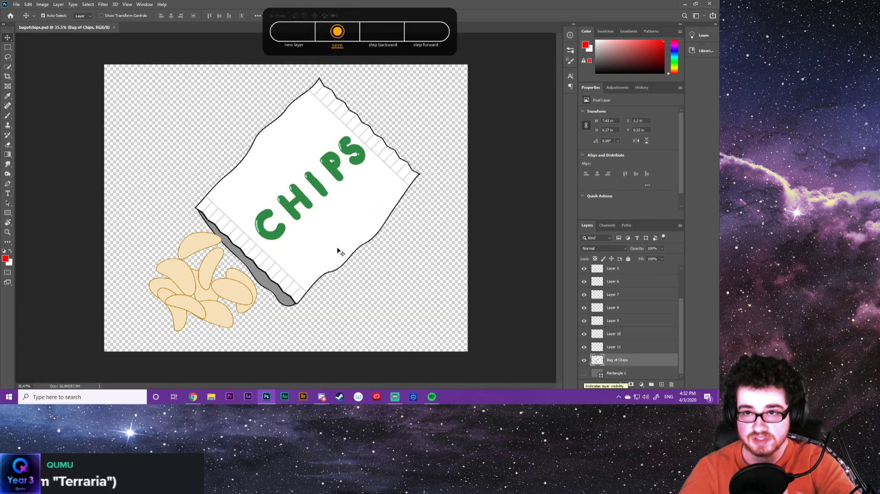
pyautogui.click(17, 4)
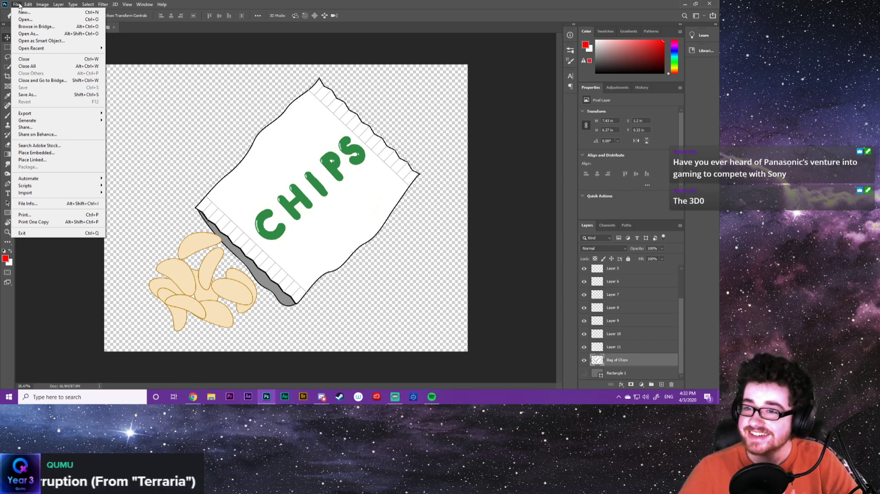
pyautogui.moveTo(92, 113)
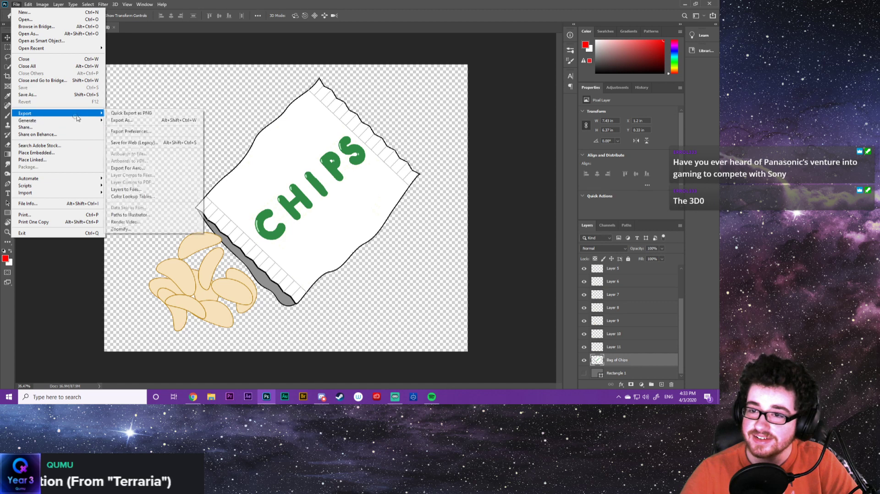
pyautogui.click(126, 120)
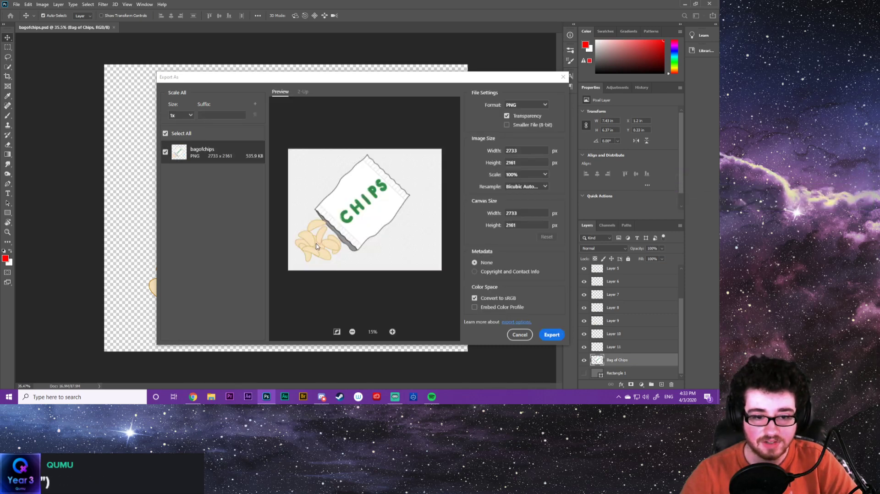
pyautogui.click(511, 335)
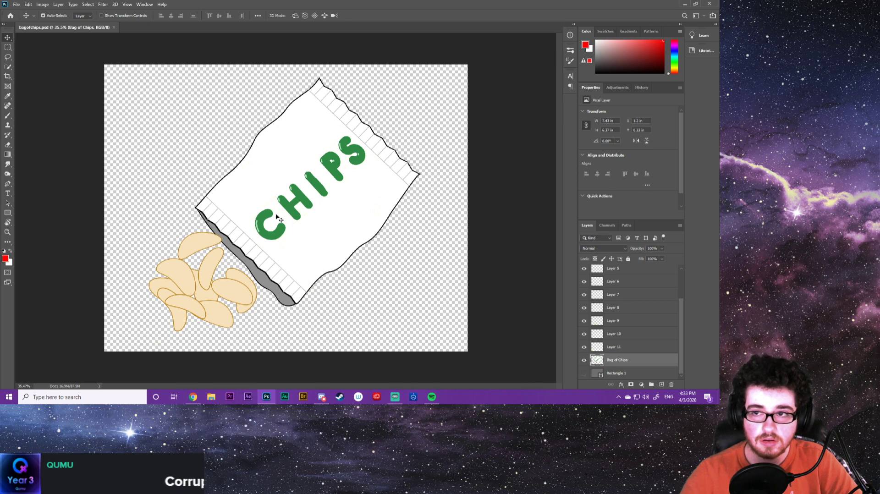
# Crop the canvas to a centred 1:1 square around the chip bag and the spilled chips
pyautogui.click(7, 78)
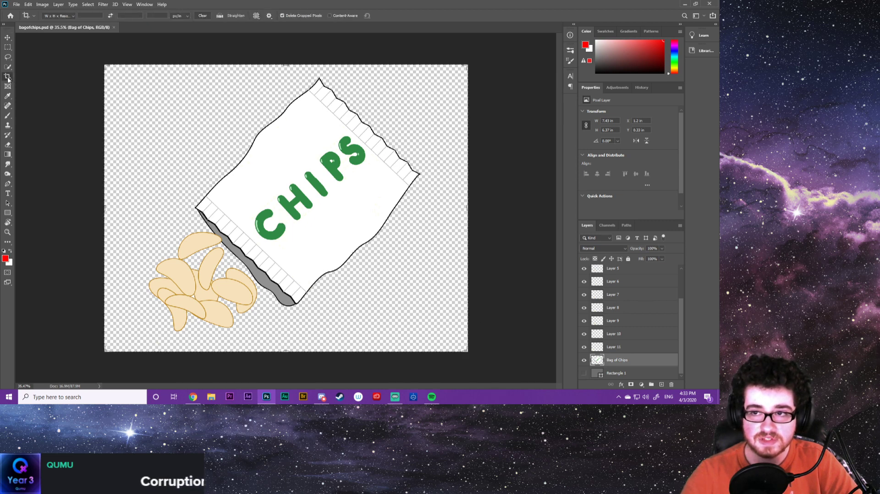
pyautogui.click(60, 15)
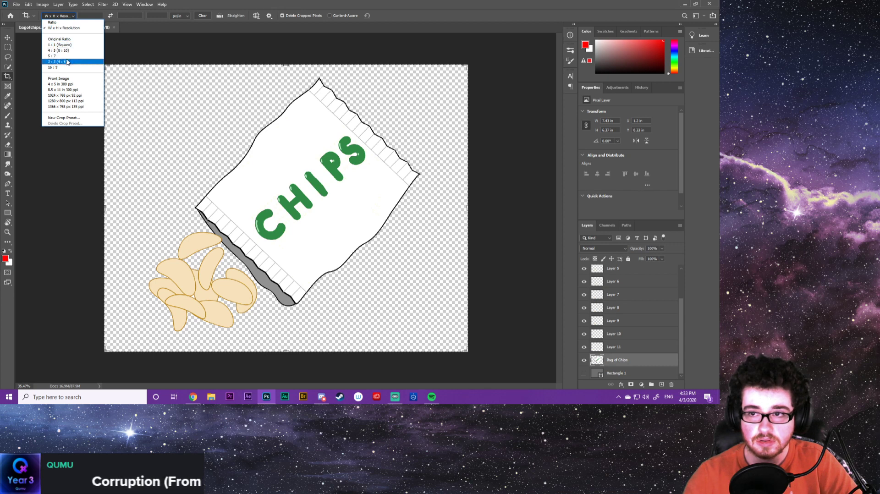
pyautogui.click(61, 44)
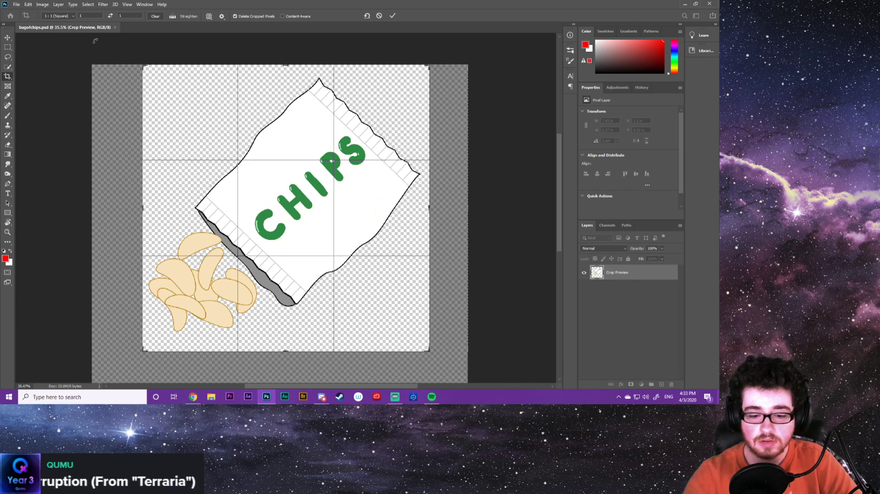
pyautogui.press('Return')
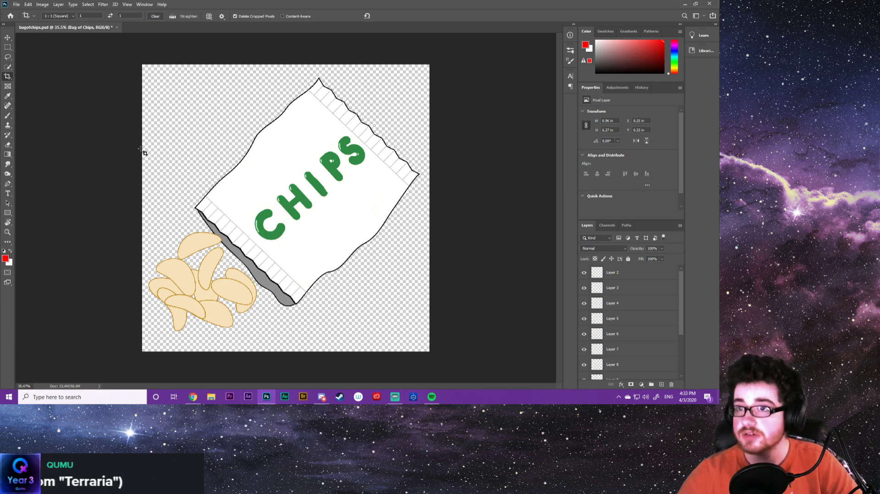
# Start exporting the chip bag artwork as a transparent 2161 x 2161 px PNG into the Chip Rage folder under Twitch Assets > Emotes
pyautogui.click(16, 4)
pyautogui.moveTo(64, 116)
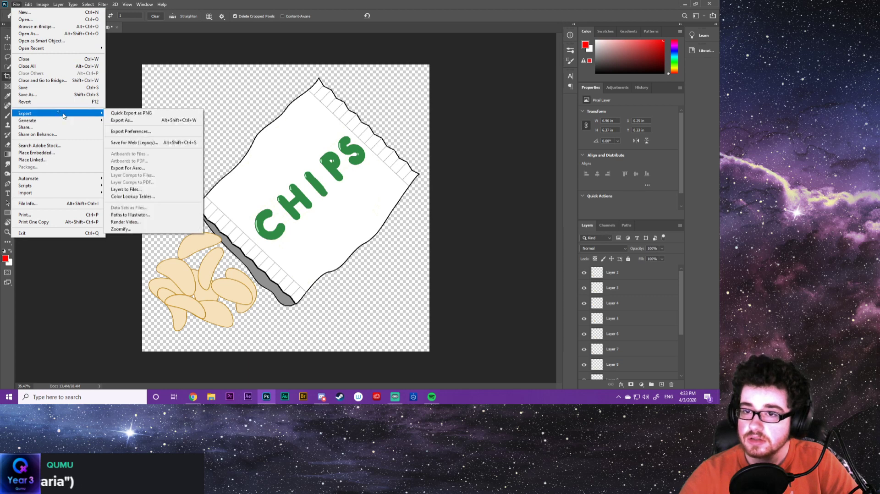
pyautogui.click(120, 121)
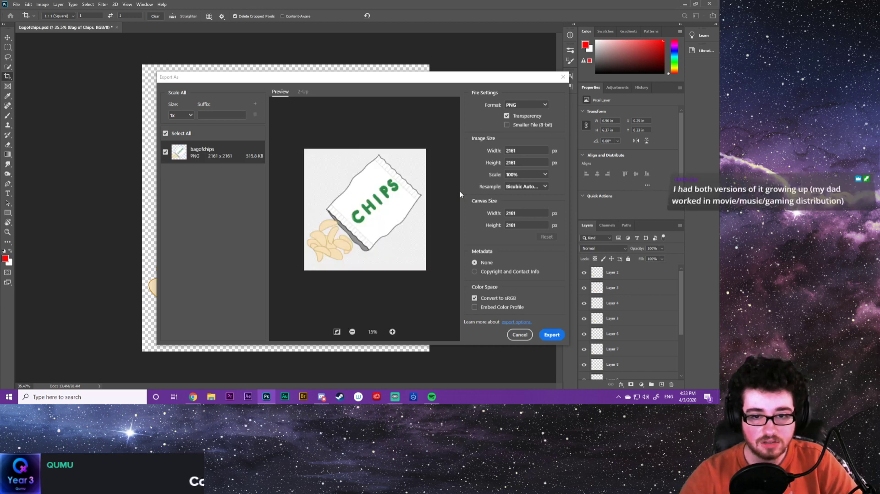
pyautogui.press('Return')
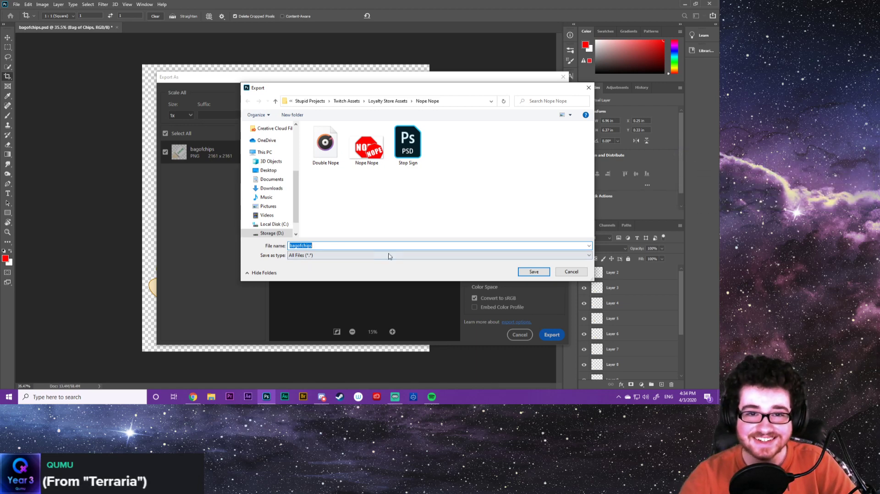
pyautogui.click(349, 102)
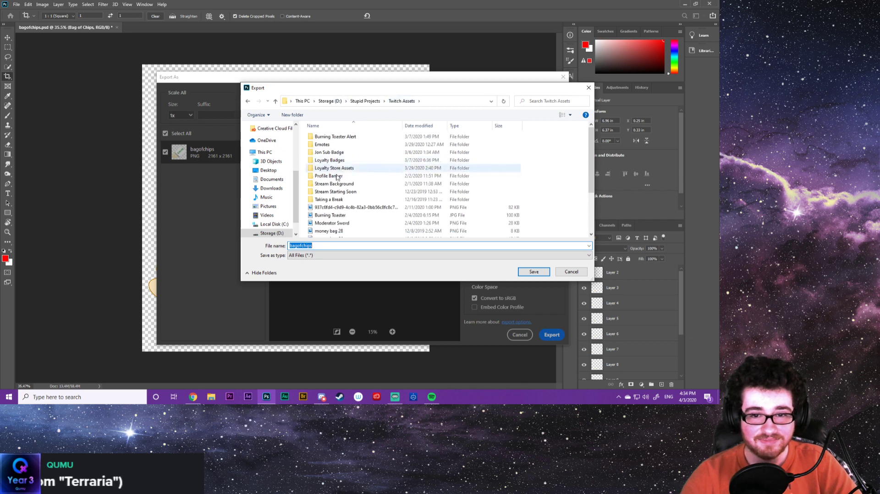
pyautogui.click(323, 145)
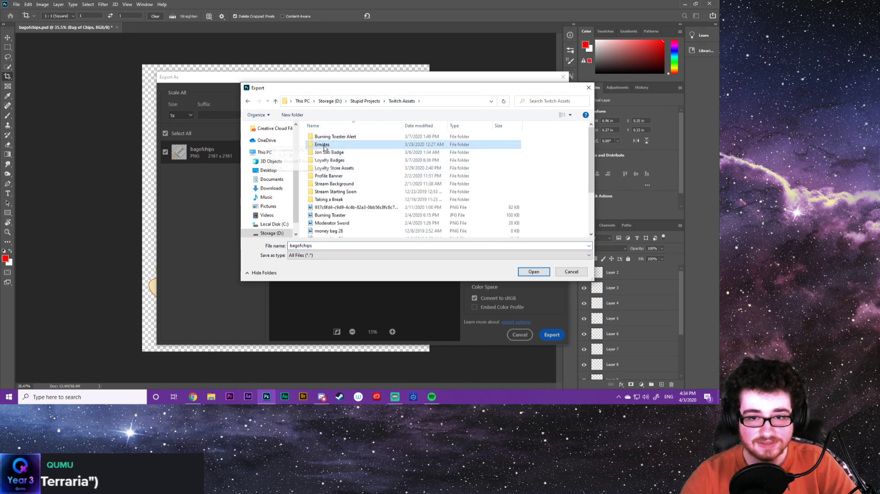
pyautogui.doubleClick(323, 145)
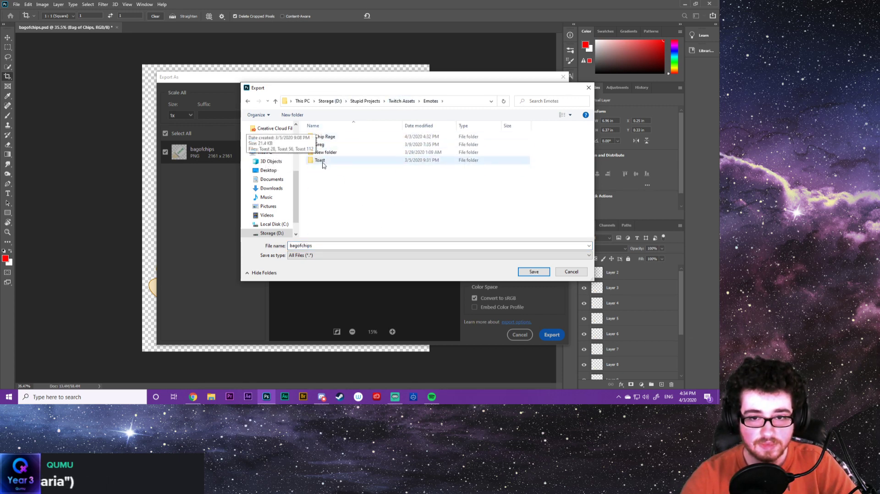
pyautogui.doubleClick(323, 138)
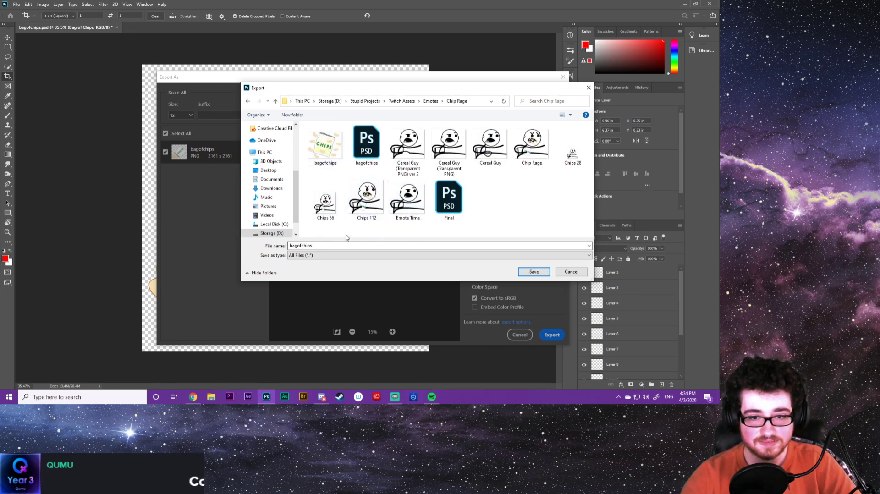
# Name the exported PNG New Emote and save it in the Chip Rage folder
pyautogui.doubleClick(321, 245)
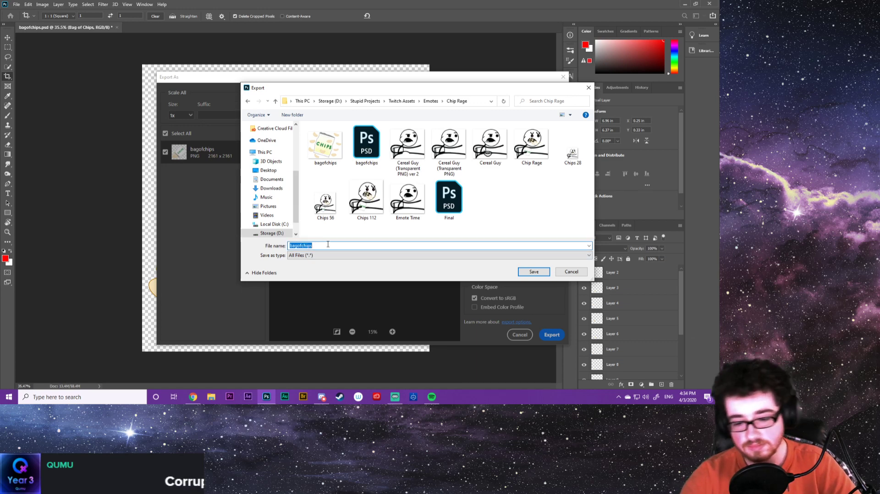
pyautogui.press('BackSpace')
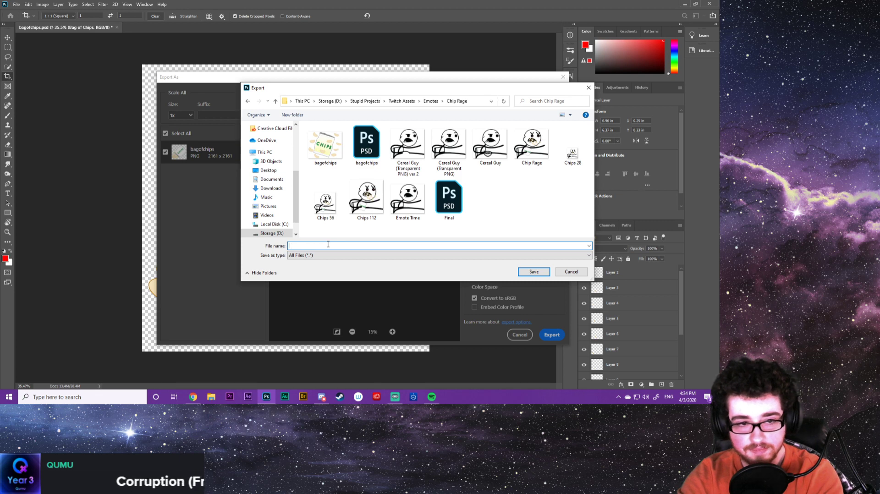
pyautogui.write('Emote')
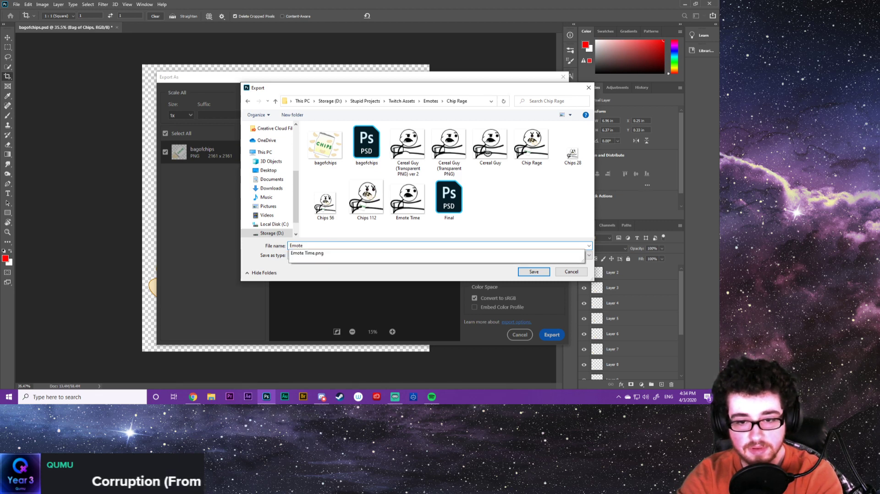
pyautogui.hotkey('ctrl', 'a')
pyautogui.write('New')
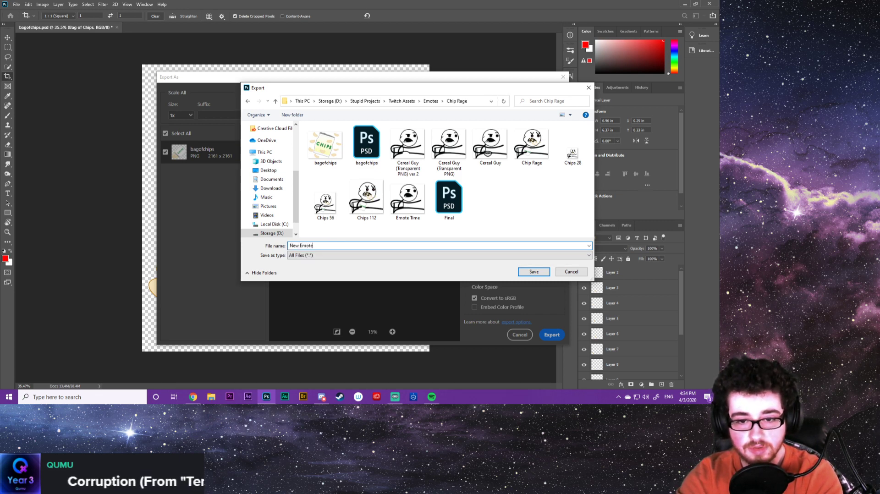
pyautogui.write(' Emote')
pyautogui.press('Return')
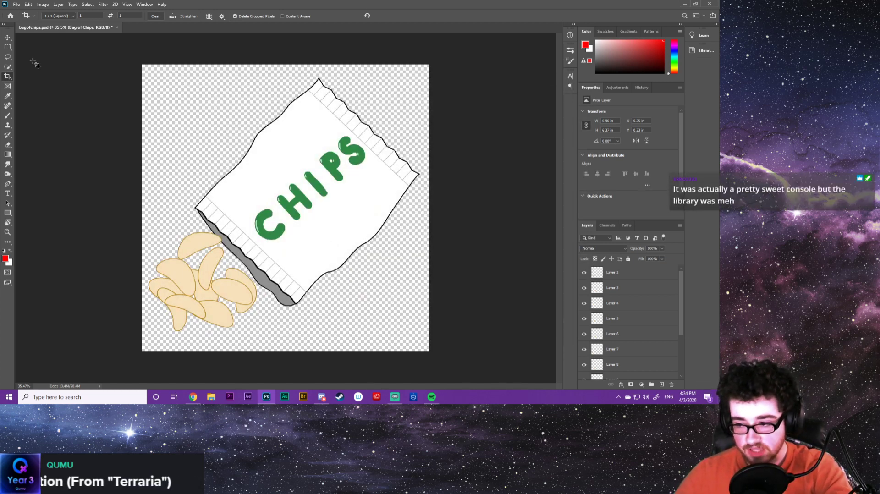
# Switch to the Move tool and open the settings for a new document
pyautogui.click(7, 37)
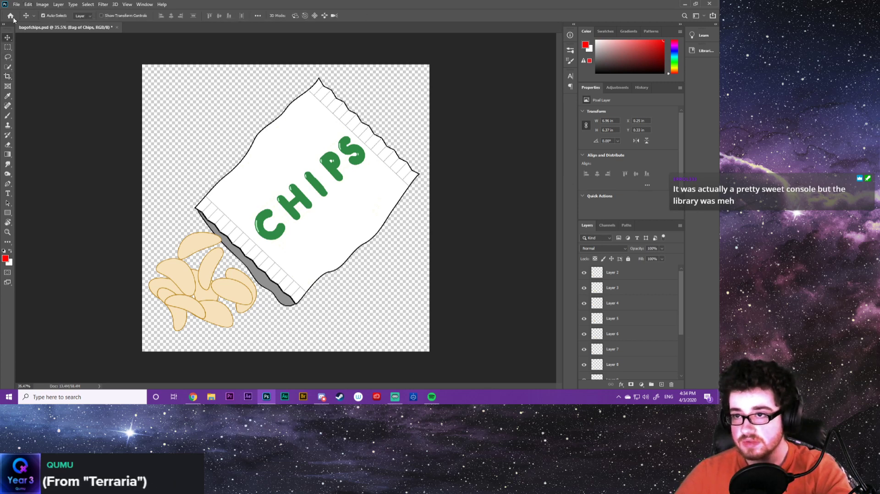
pyautogui.click(17, 5)
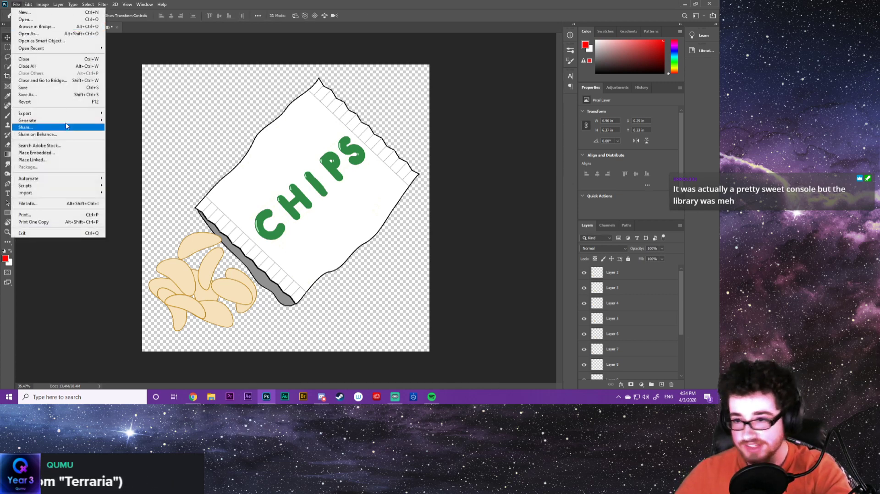
pyautogui.moveTo(40, 117)
pyautogui.click(16, 4)
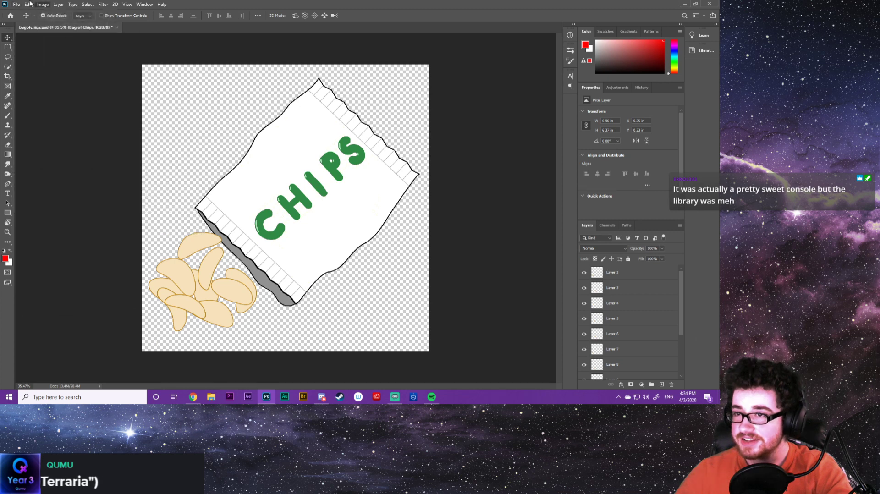
pyautogui.click(16, 5)
pyautogui.click(24, 13)
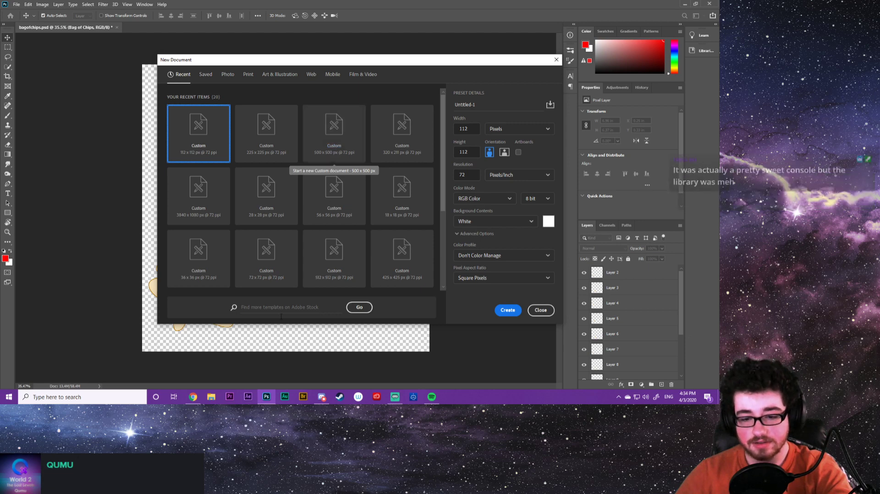
# Open the Stupid Projects > Twitch Assets > Emotes > Chip Rage folder in File Explorer and move its window off this screen
pyautogui.click(212, 400)
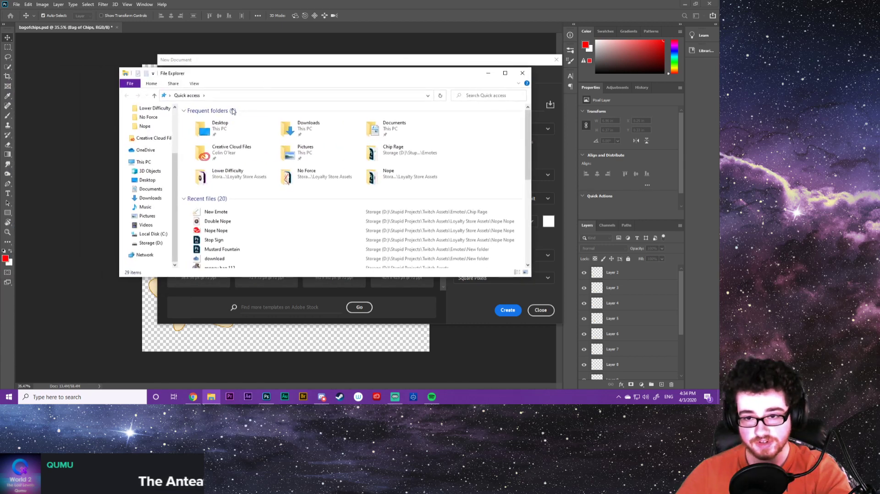
pyautogui.click(159, 244)
pyautogui.scroll(-6, 211, 198)
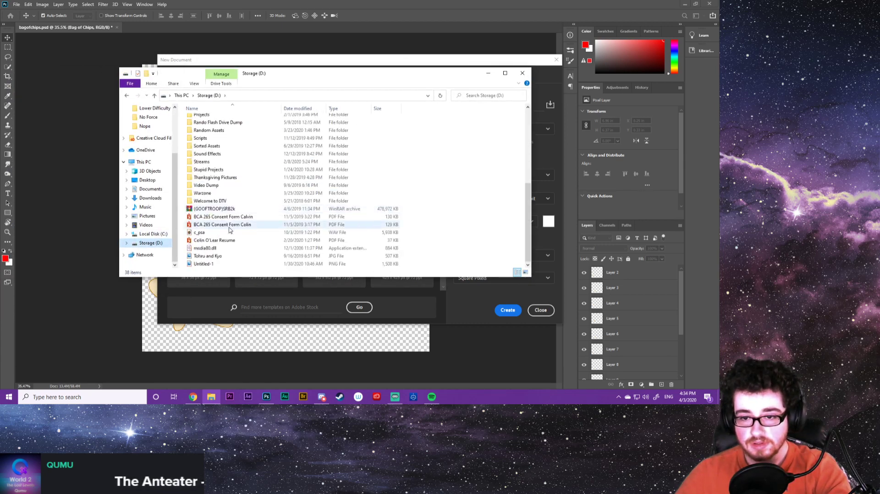
pyautogui.doubleClick(208, 169)
pyautogui.scroll(-4, 210, 173)
pyautogui.scroll(-2, 210, 174)
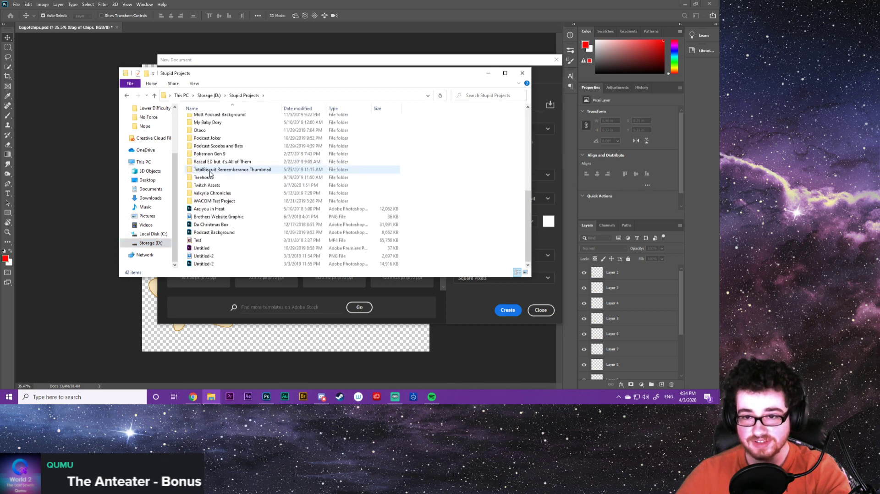
pyautogui.doubleClick(208, 186)
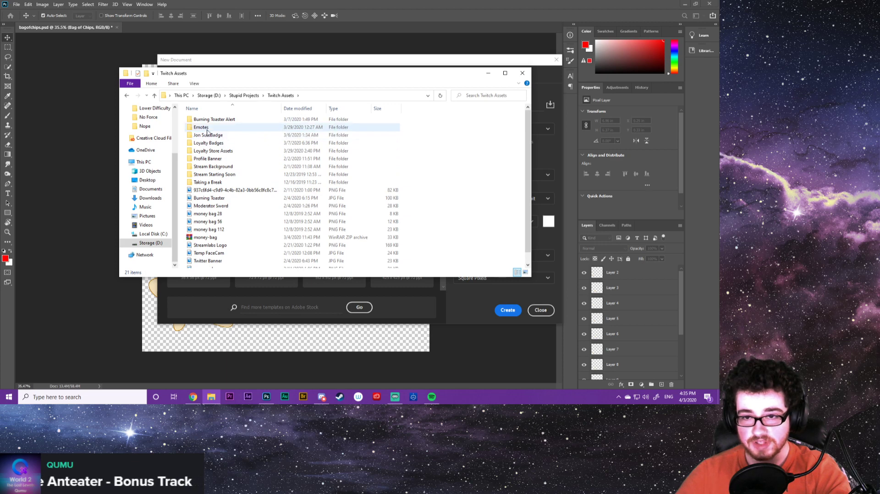
pyautogui.doubleClick(201, 127)
pyautogui.click(205, 120)
pyautogui.doubleClick(205, 120)
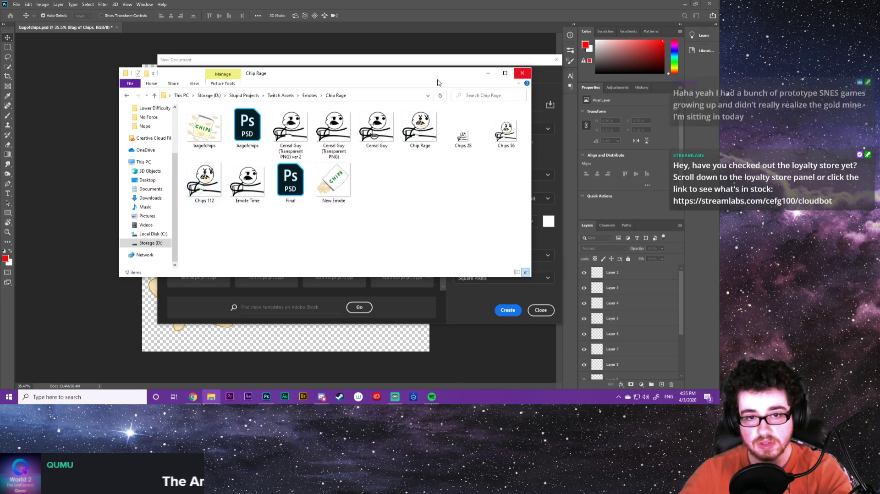
pyautogui.moveTo(469, 73); pyautogui.dragTo(0, 83)
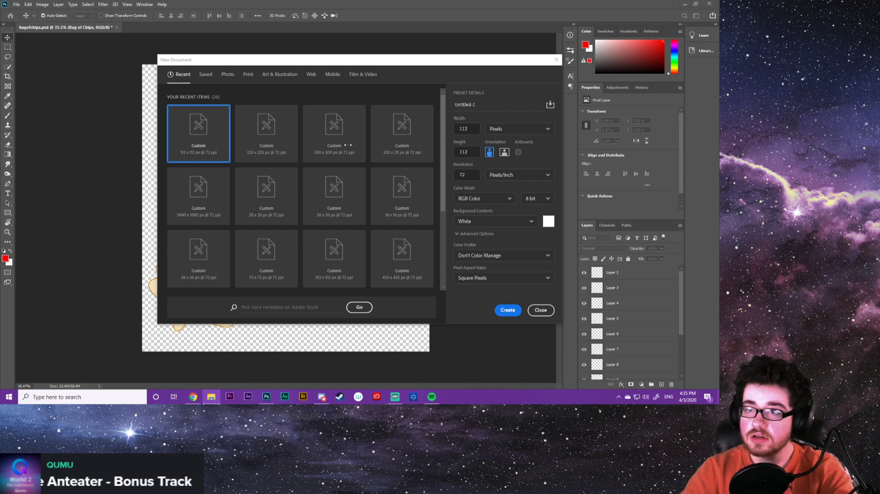
# Create a 112 x 112 px document at 72 ppi with the New Emote image placed in it and the white Background layer hidden
pyautogui.click(317, 153)
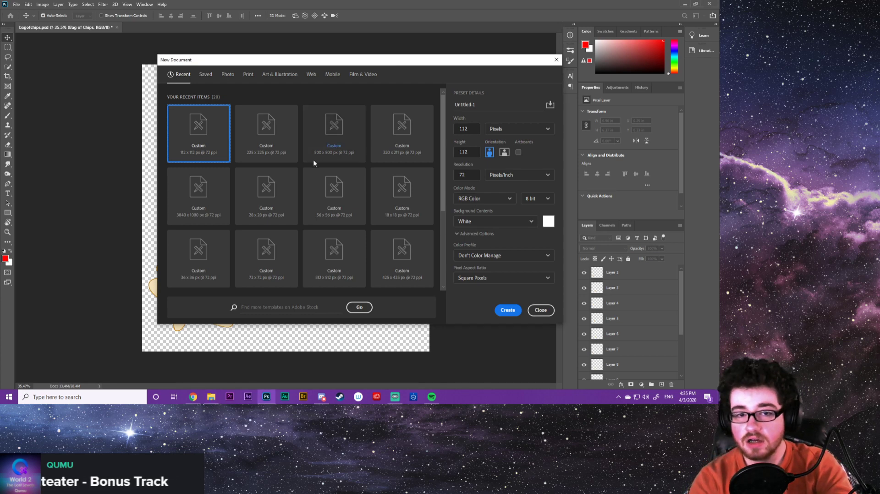
pyautogui.doubleClick(199, 155)
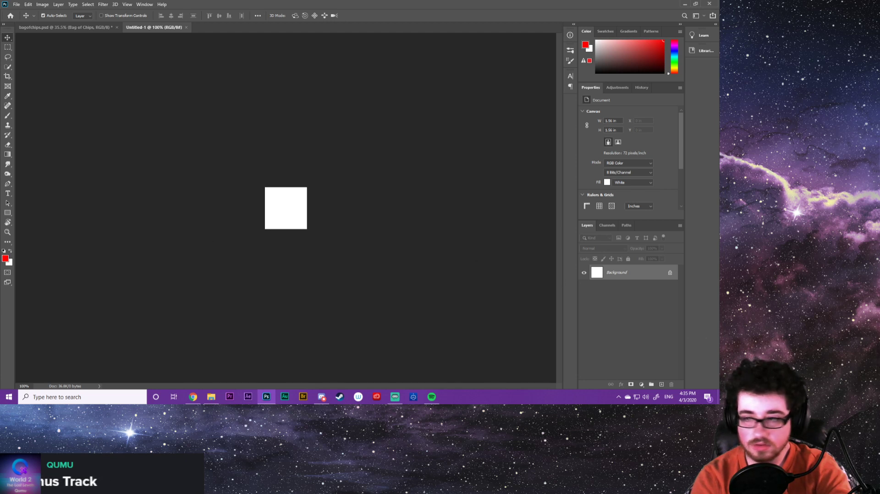
pyautogui.moveTo(719, 211); pyautogui.dragTo(293, 211)
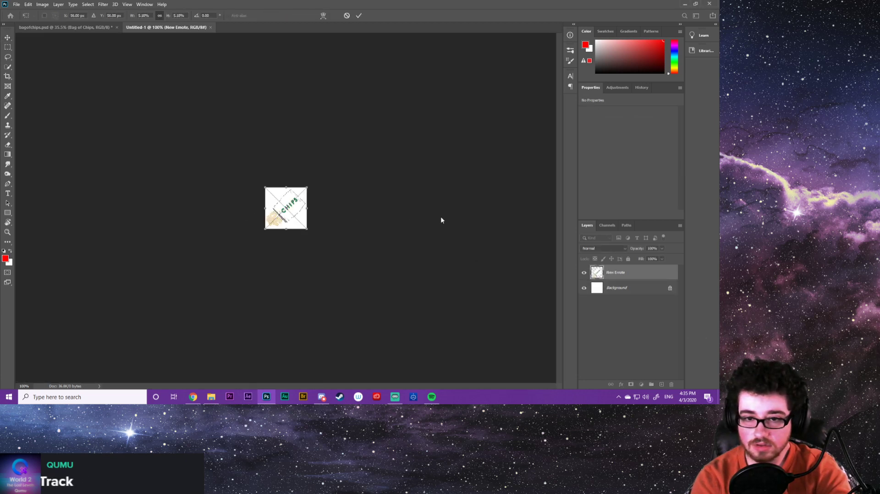
pyautogui.click(585, 287)
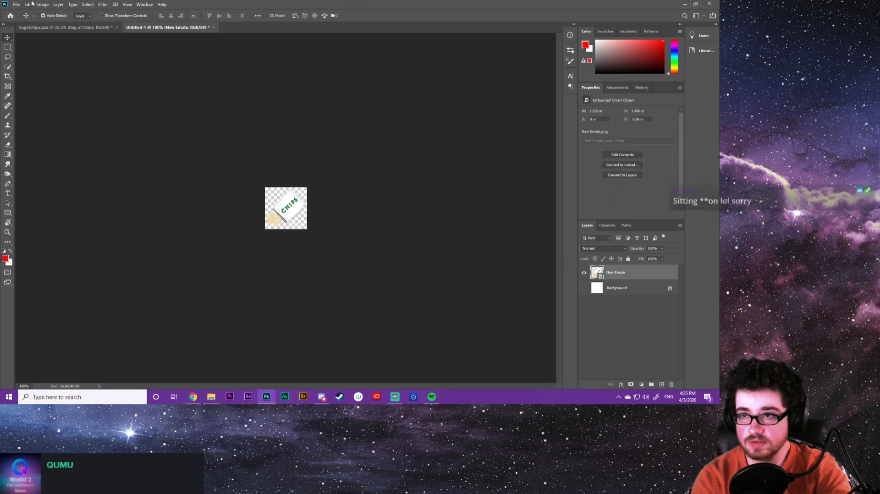
# Export the 112 px emote as a transparent PNG, replacing the existing Chips 112.png in the Chip Rage folder
pyautogui.click(16, 4)
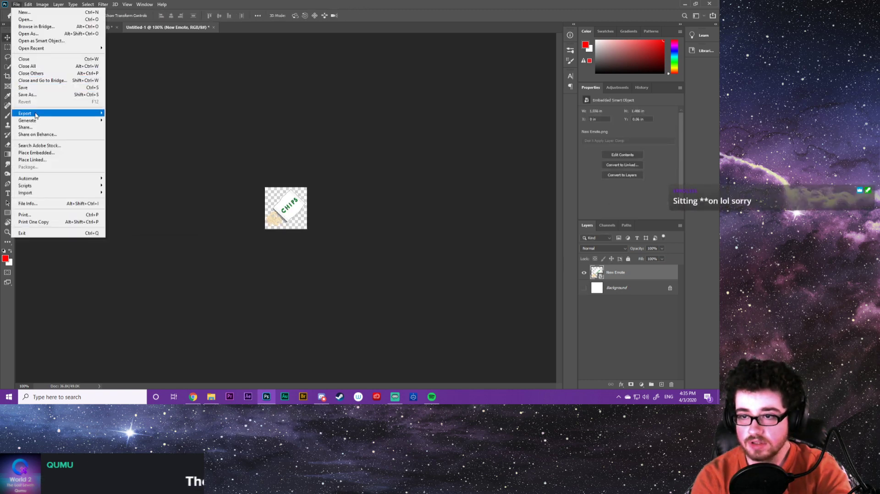
pyautogui.moveTo(42, 114)
pyautogui.click(161, 122)
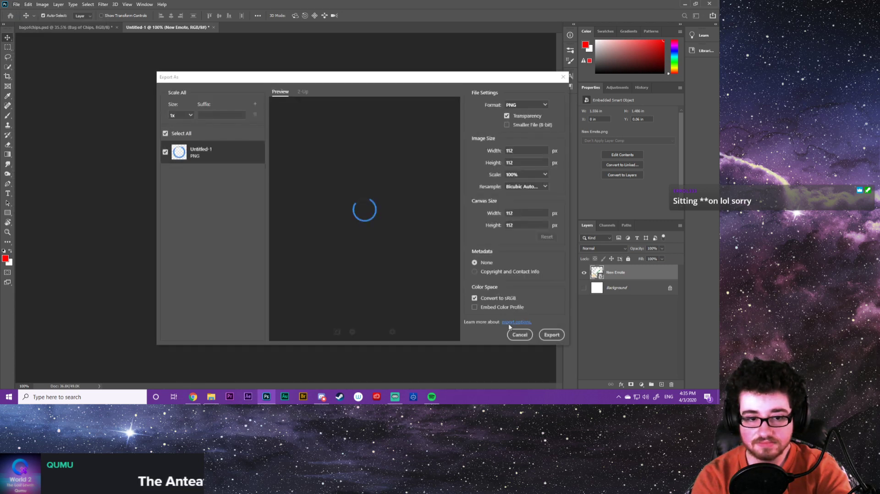
pyautogui.click(553, 335)
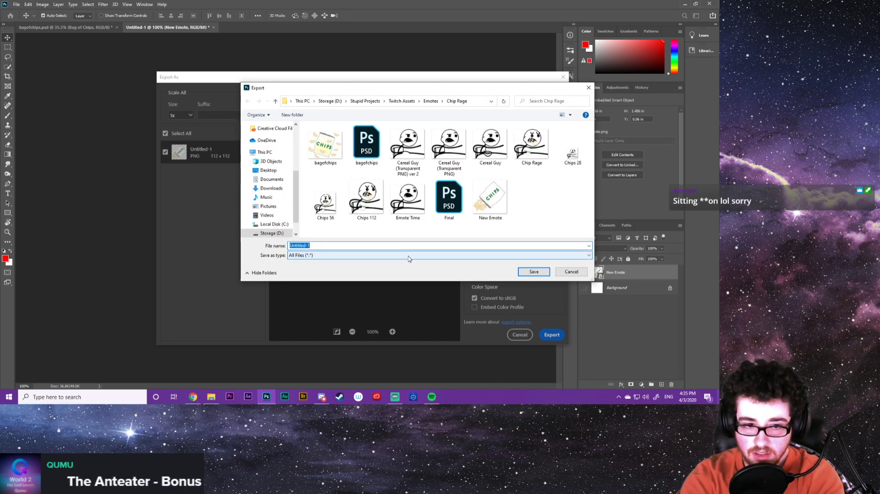
pyautogui.write('Chip')
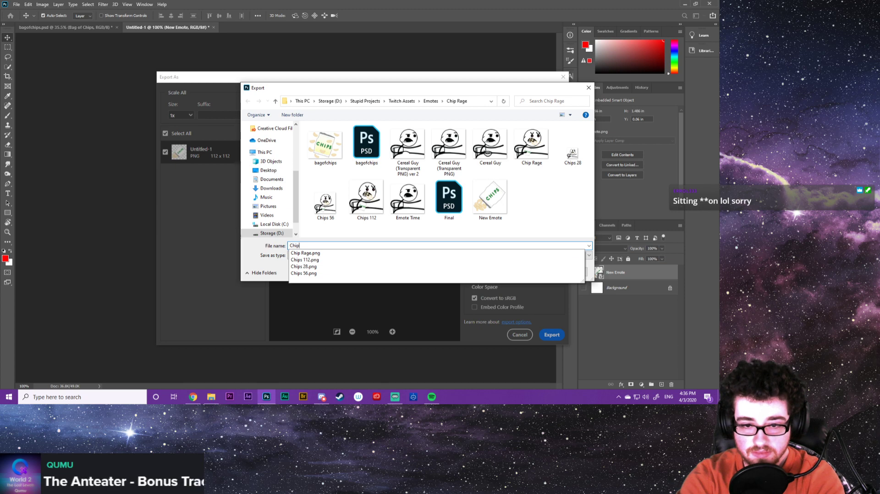
pyautogui.click(317, 264)
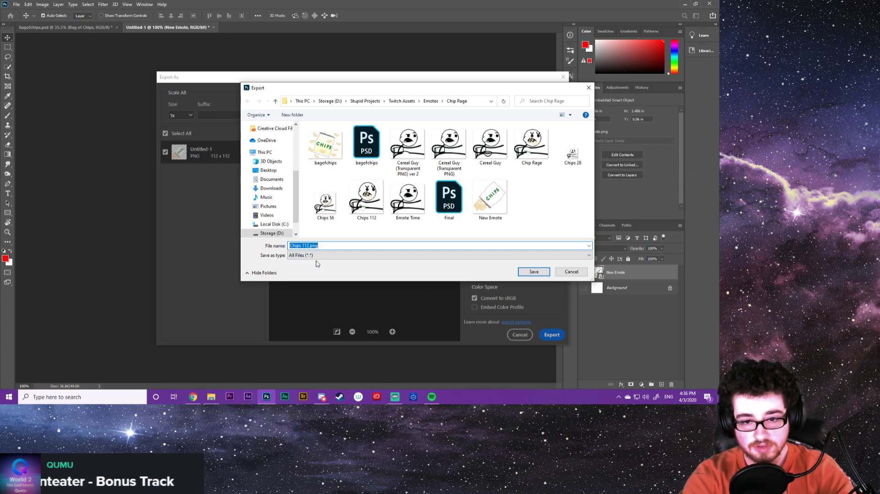
pyautogui.click(534, 271)
pyautogui.click(377, 199)
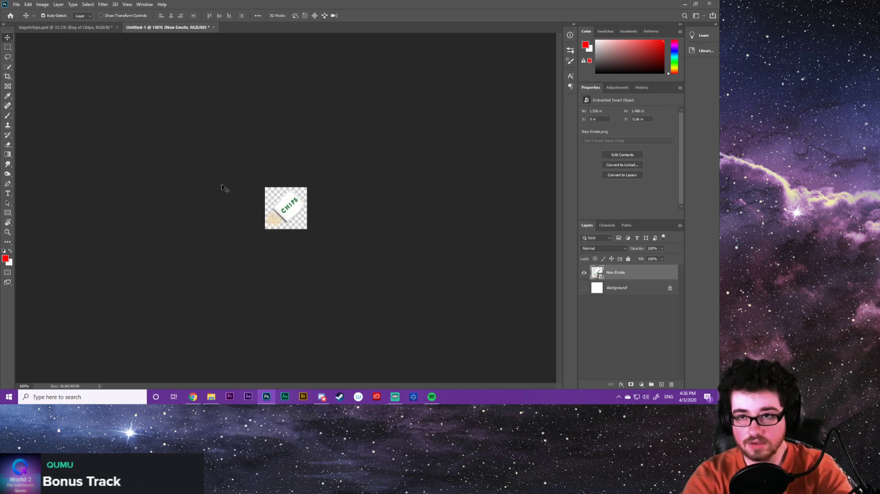
# Close the 112 px document without saving and create a new 56 x 56 px document at 72 ppi
pyautogui.click(214, 27)
pyautogui.click(355, 148)
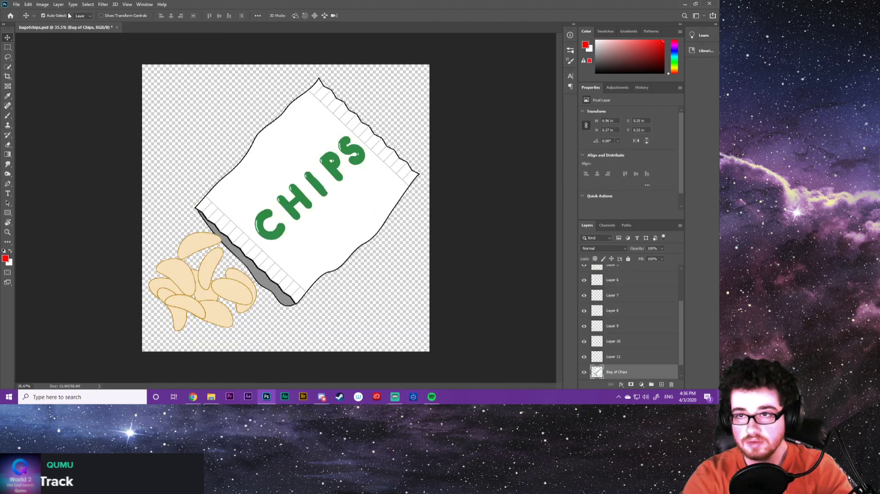
pyautogui.click(17, 5)
pyautogui.click(23, 13)
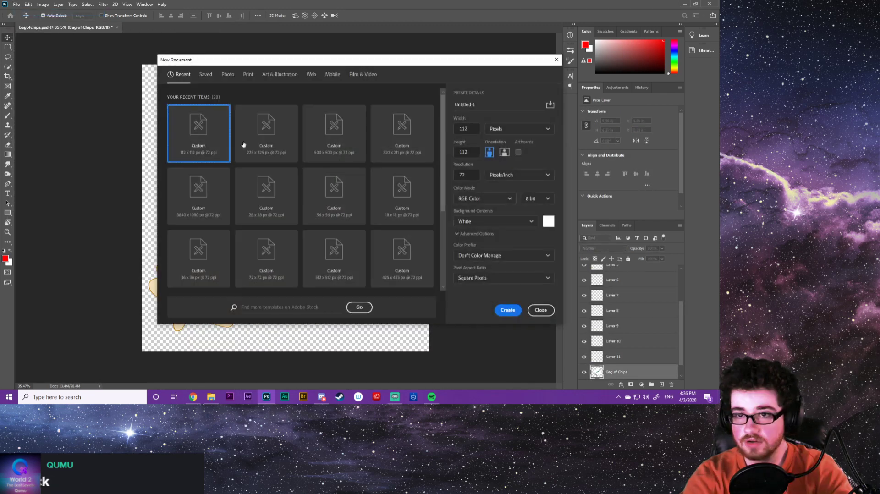
pyautogui.click(319, 221)
pyautogui.doubleClick(316, 218)
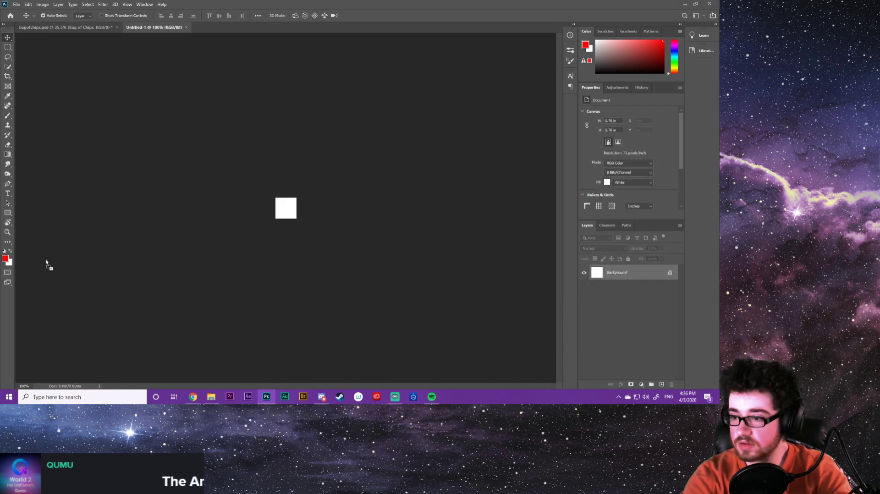
# Place the New Emote image in the 56 px document and hide the white Background layer
pyautogui.moveTo(46, 264); pyautogui.dragTo(279, 214)
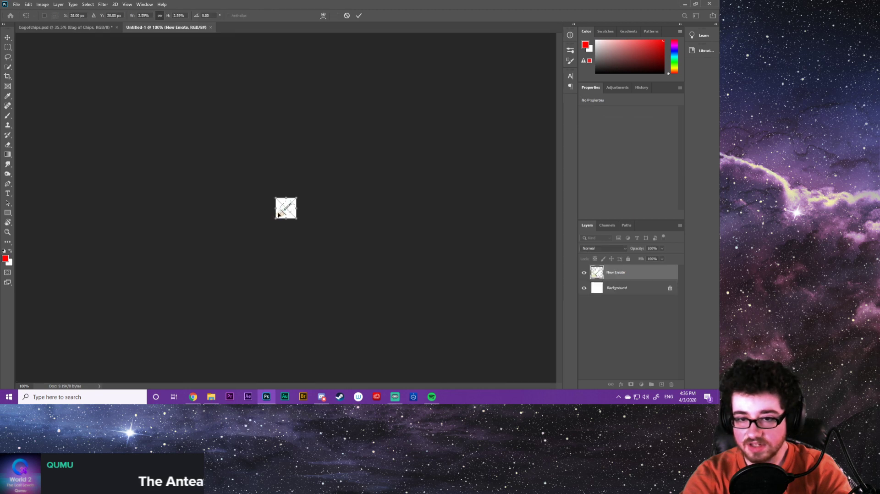
pyautogui.press('Return')
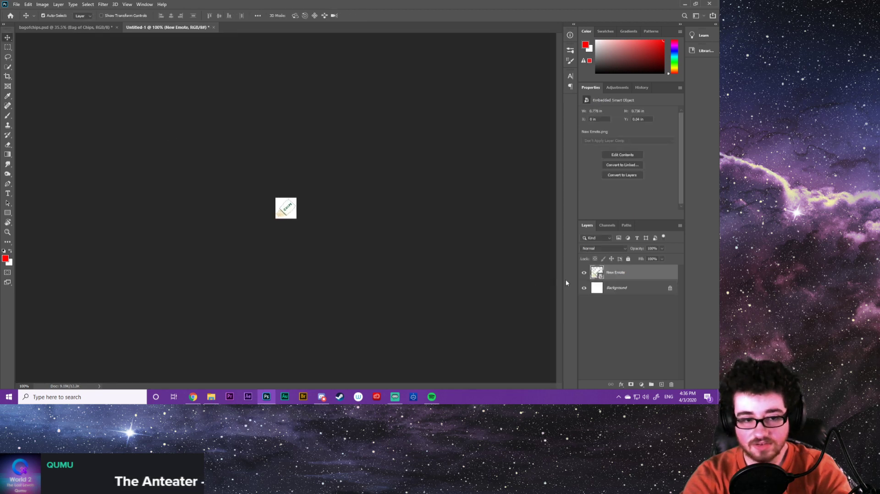
pyautogui.click(584, 288)
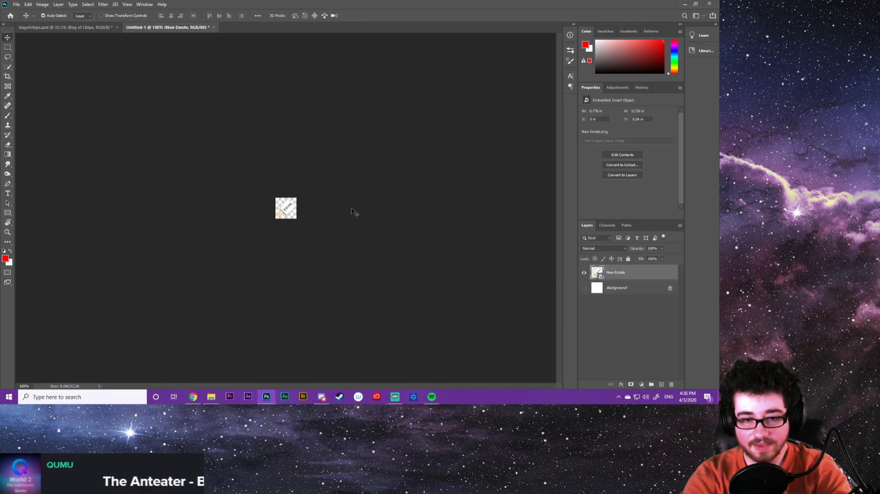
# Export the 56 px emote as a transparent PNG, replacing the existing Chips 56.png in the Chip Rage folder
pyautogui.click(17, 4)
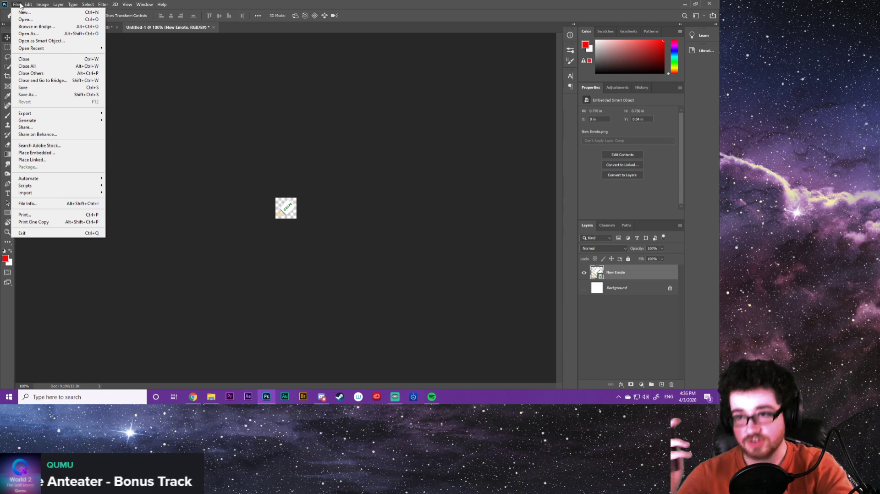
pyautogui.moveTo(47, 118)
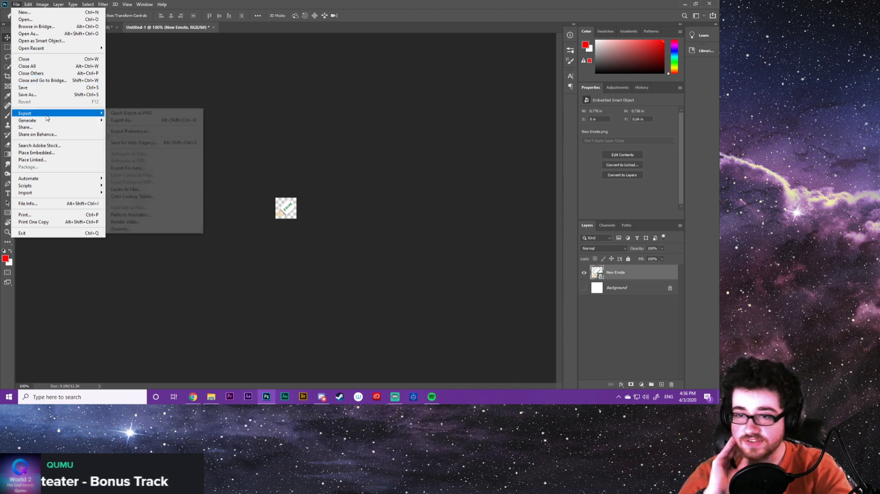
pyautogui.click(126, 120)
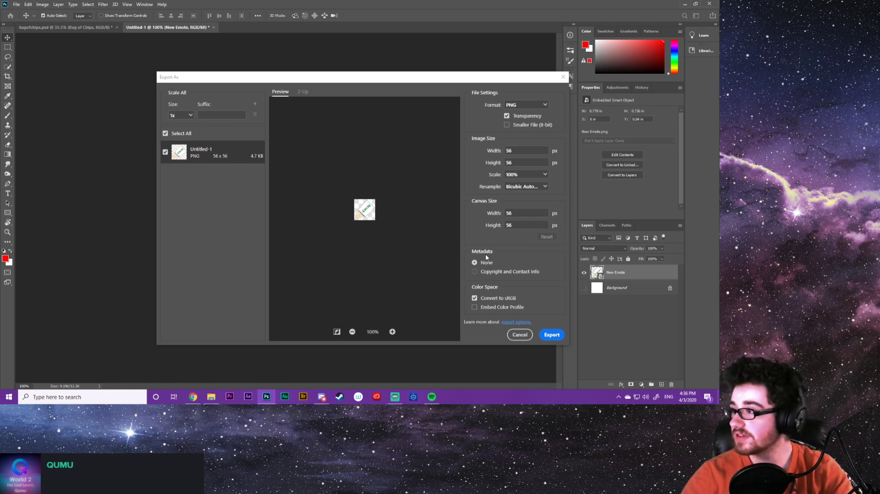
pyautogui.click(530, 108)
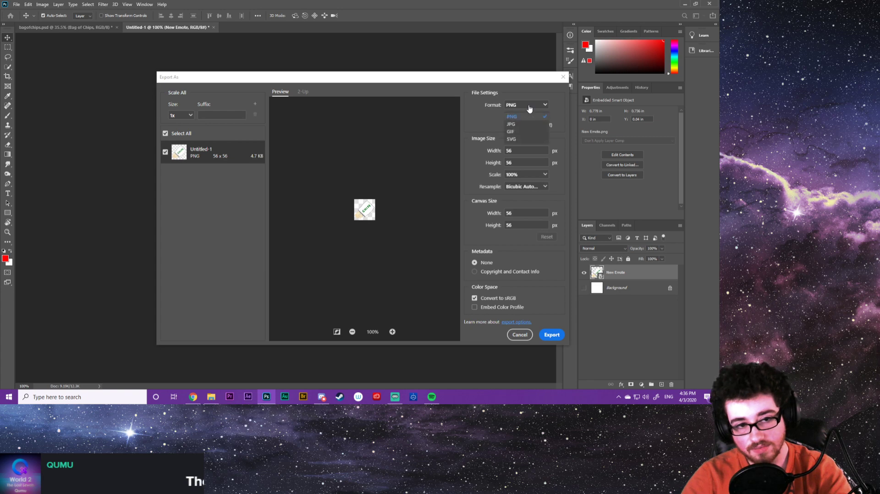
pyautogui.click(530, 109)
pyautogui.click(551, 336)
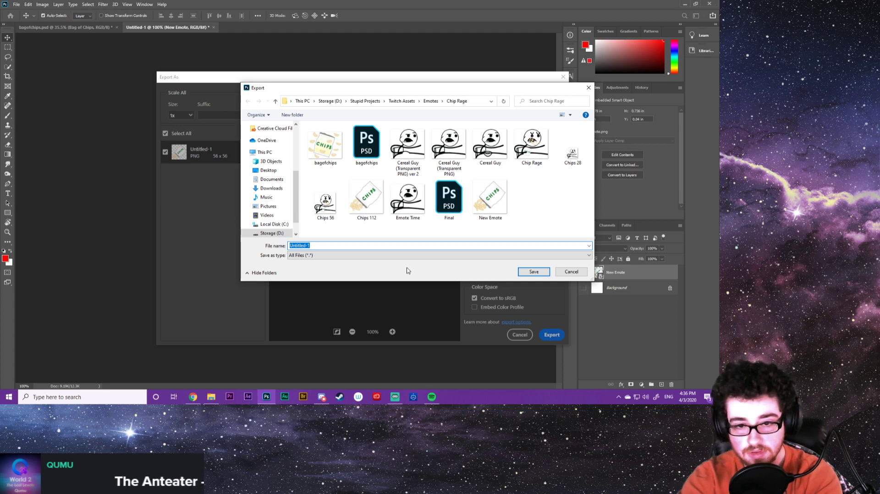
pyautogui.write('Chi')
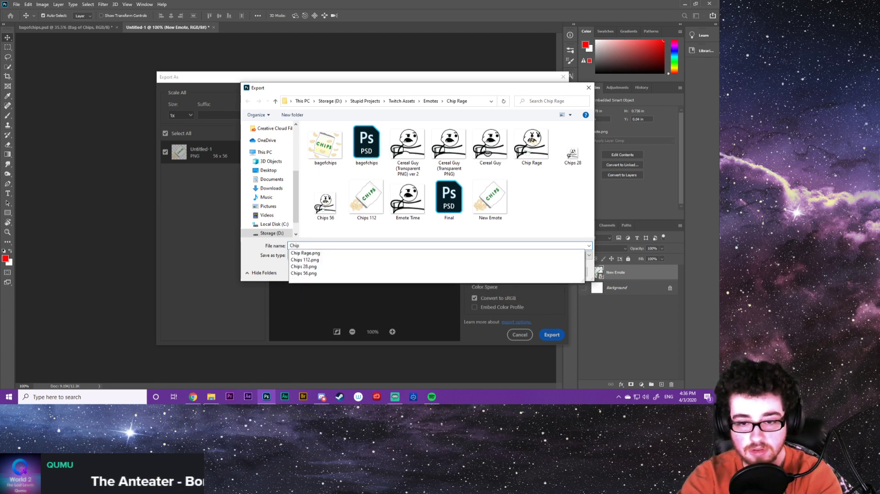
pyautogui.write('p')
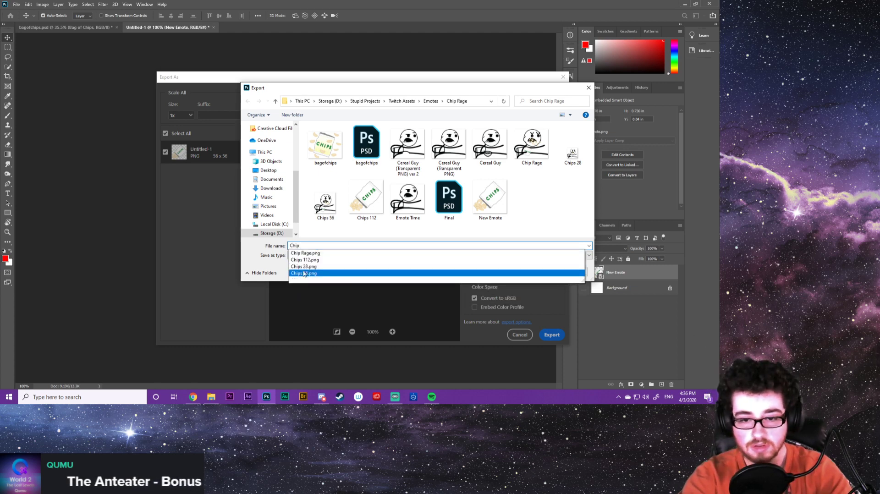
pyautogui.click(304, 273)
pyautogui.click(534, 272)
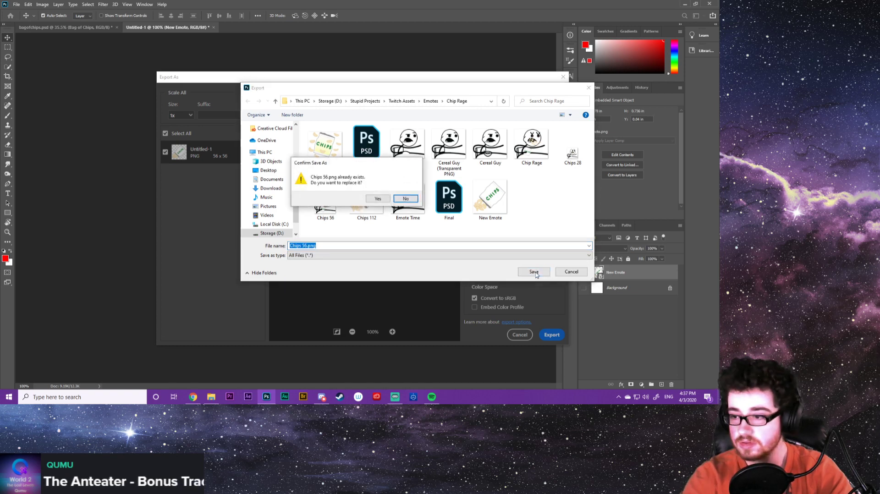
pyautogui.click(387, 202)
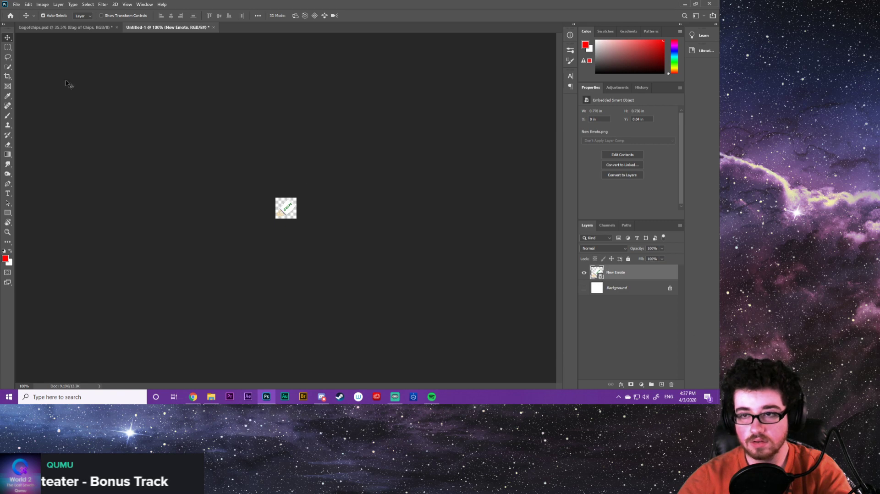
# Close the 56 px document without saving and create a new 28 x 28 px document at 72 ppi
pyautogui.click(213, 27)
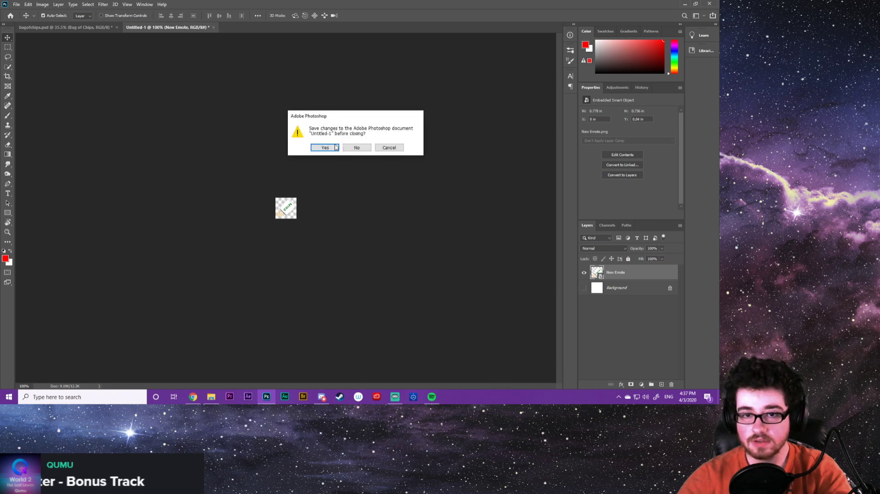
pyautogui.click(357, 147)
pyautogui.click(18, 4)
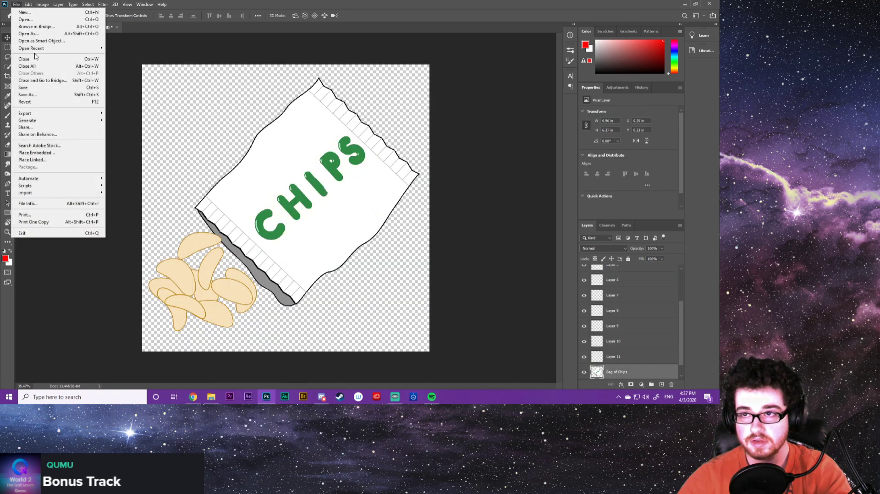
pyautogui.click(27, 13)
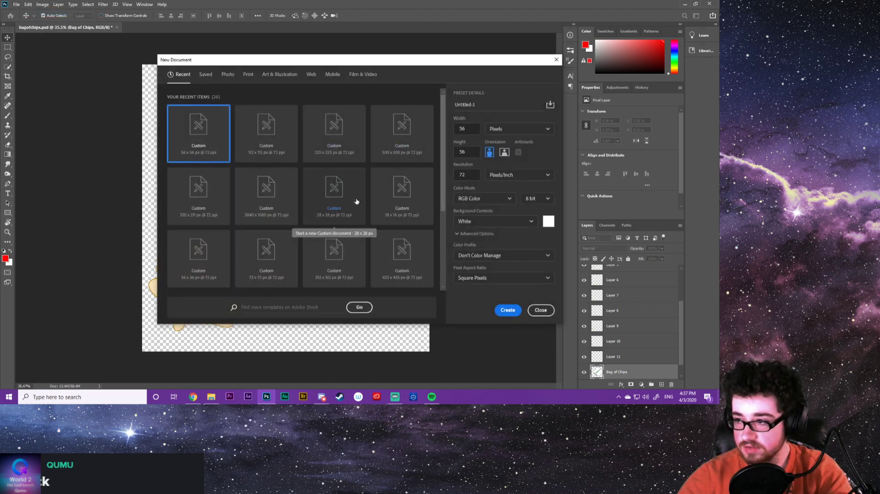
pyautogui.doubleClick(342, 221)
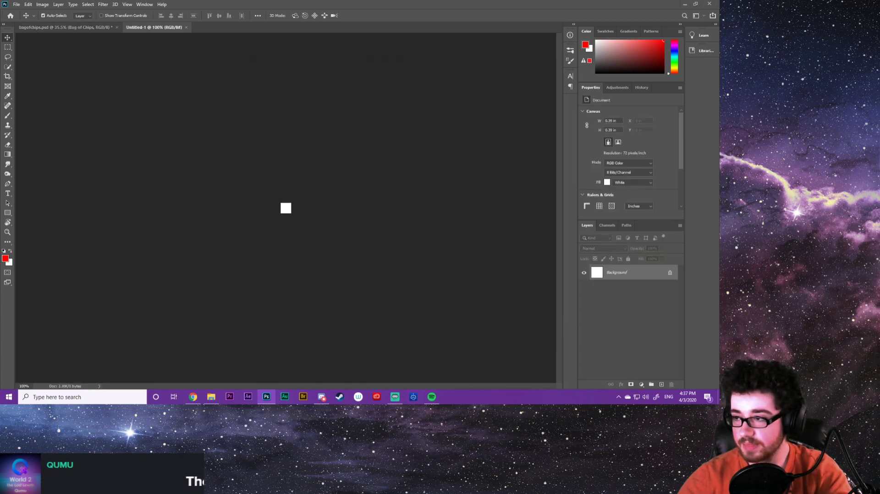
# Place the New Emote image in the 28 px document and hide the white Background layer
pyautogui.moveTo(556, 209); pyautogui.dragTo(285, 208)
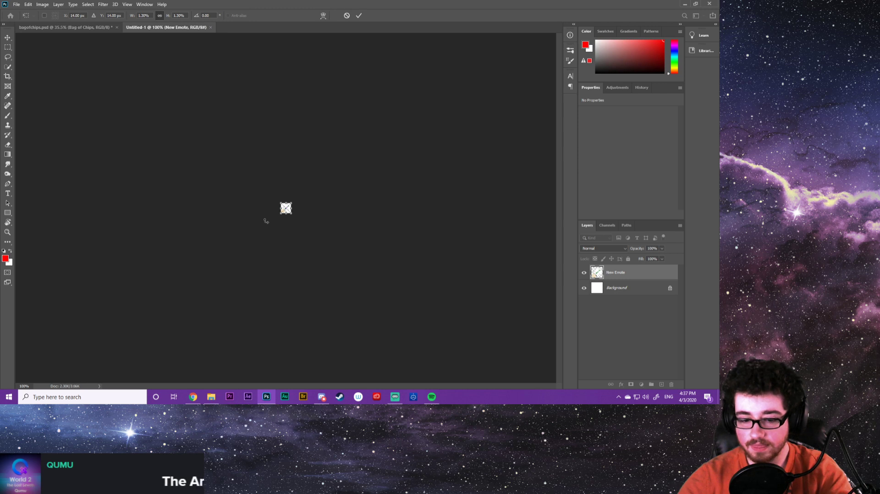
pyautogui.press('Return')
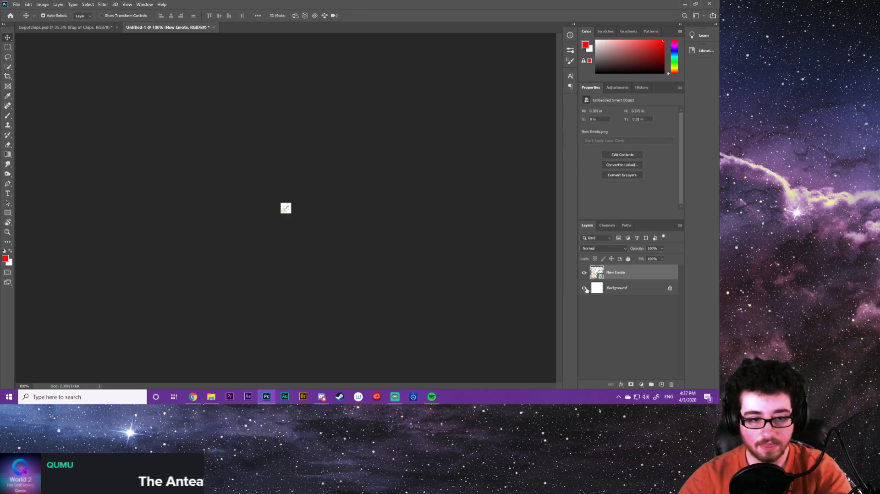
pyautogui.click(585, 288)
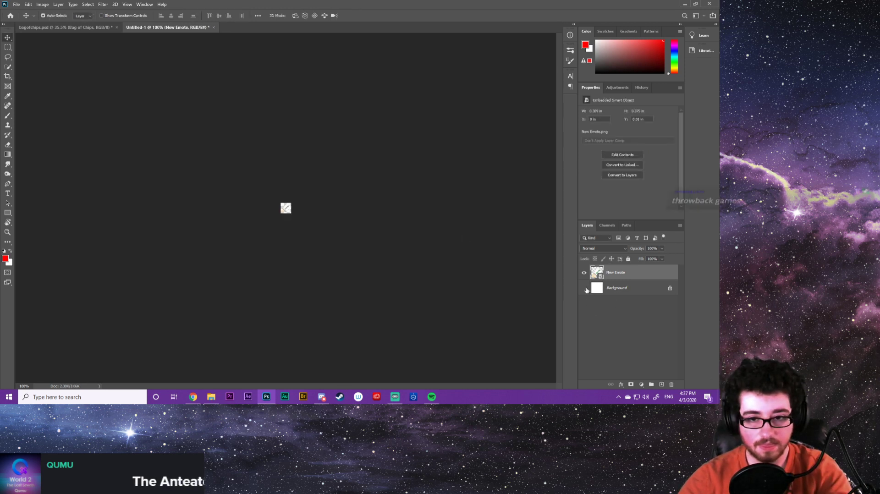
# Export the 28 px emote as a transparent PNG, replacing Chips 28 in the Chip Rage folder, and close its document without saving
pyautogui.click(17, 5)
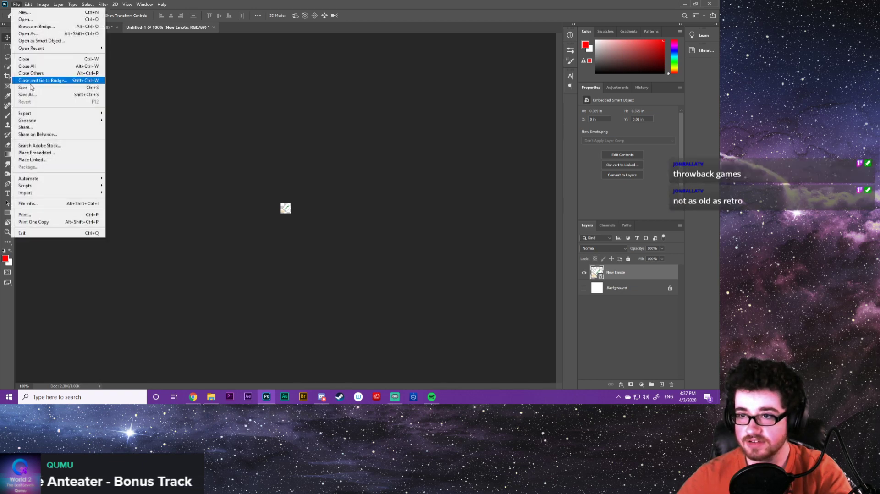
pyautogui.moveTo(29, 118)
pyautogui.click(115, 120)
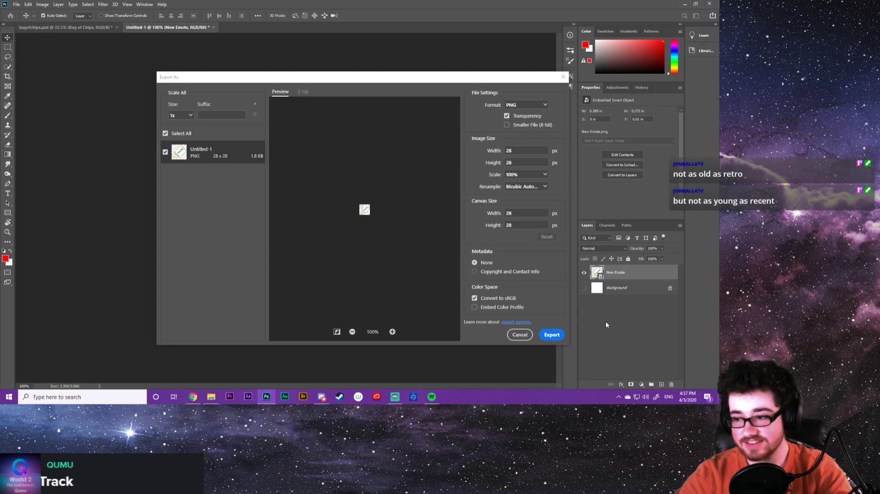
pyautogui.click(556, 338)
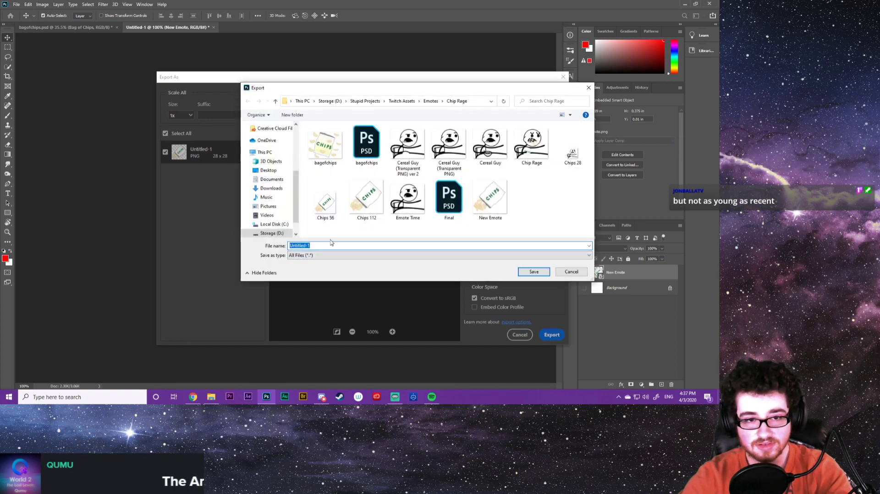
pyautogui.click(576, 165)
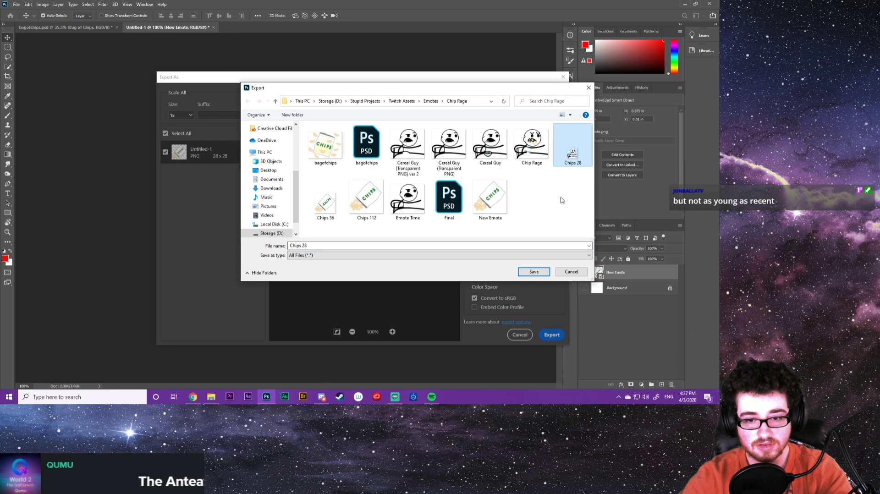
pyautogui.click(534, 271)
pyautogui.click(377, 198)
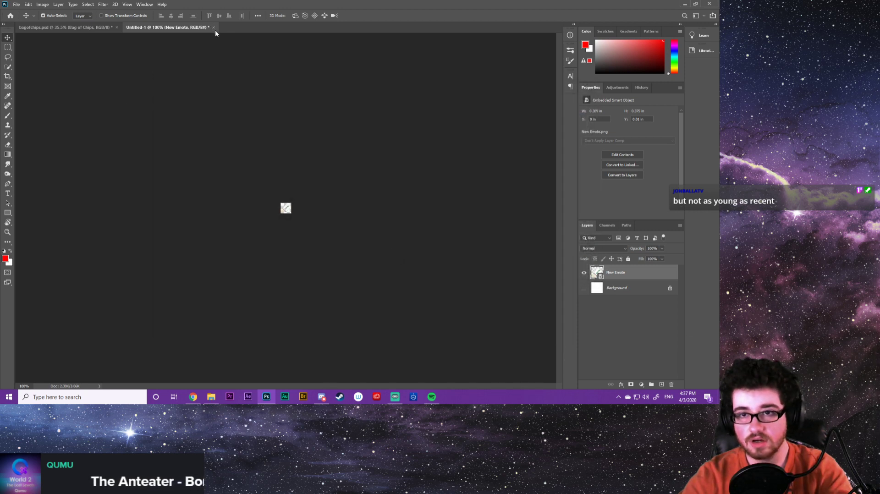
pyautogui.click(213, 27)
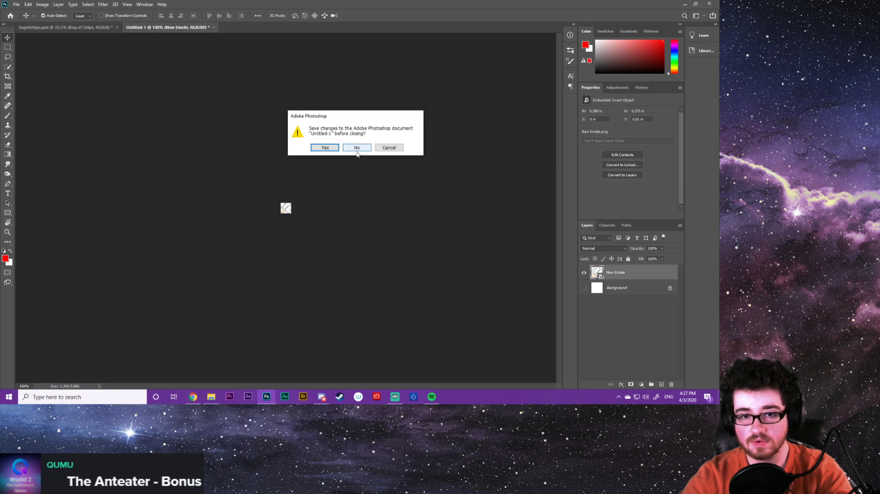
pyautogui.click(357, 147)
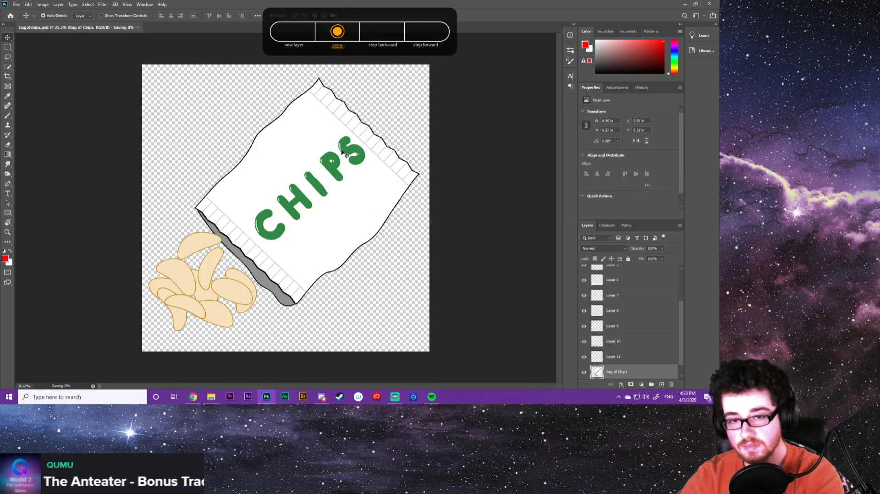
# Save bagofchips.psd and exit Photoshop
pyautogui.hotkey('ctrl', 's')
pyautogui.click(710, 4)
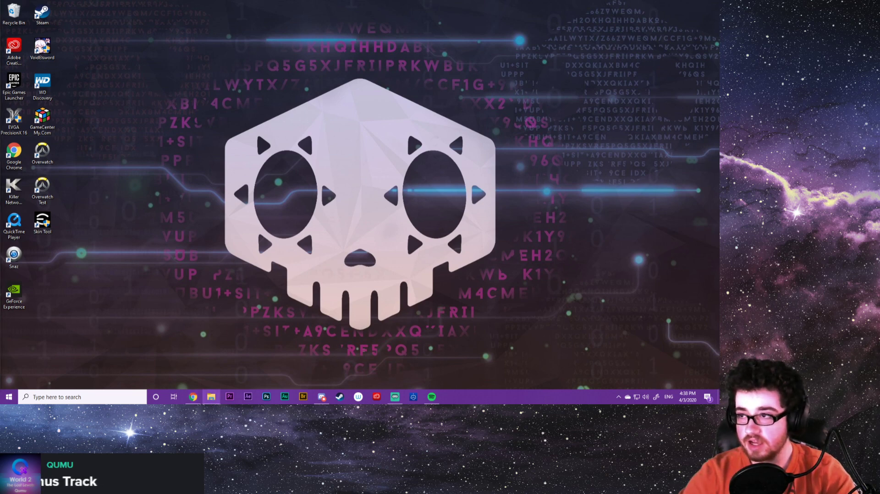
# Switch to Chrome and open the Twitch Creator Dashboard from the account options
pyautogui.click(193, 397)
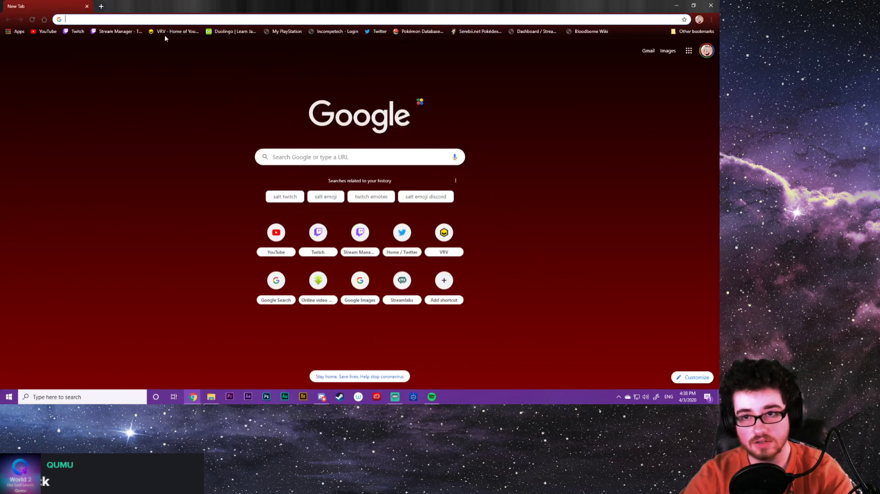
pyautogui.click(84, 32)
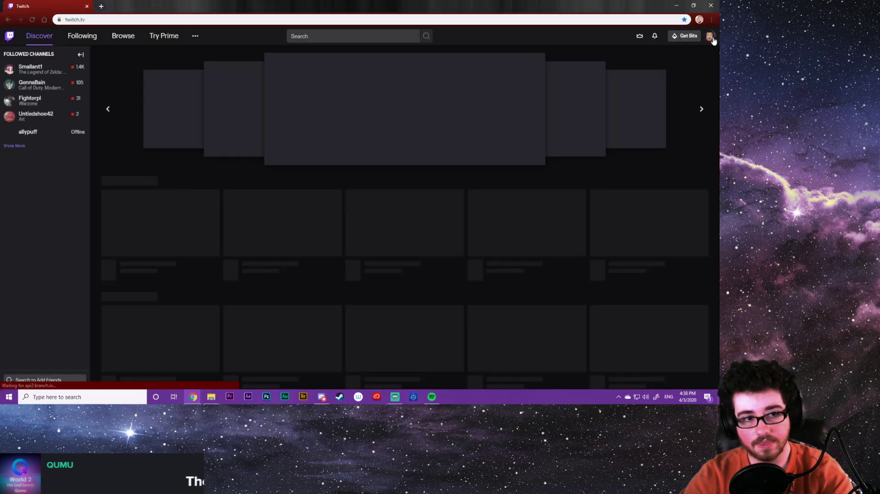
pyautogui.click(710, 37)
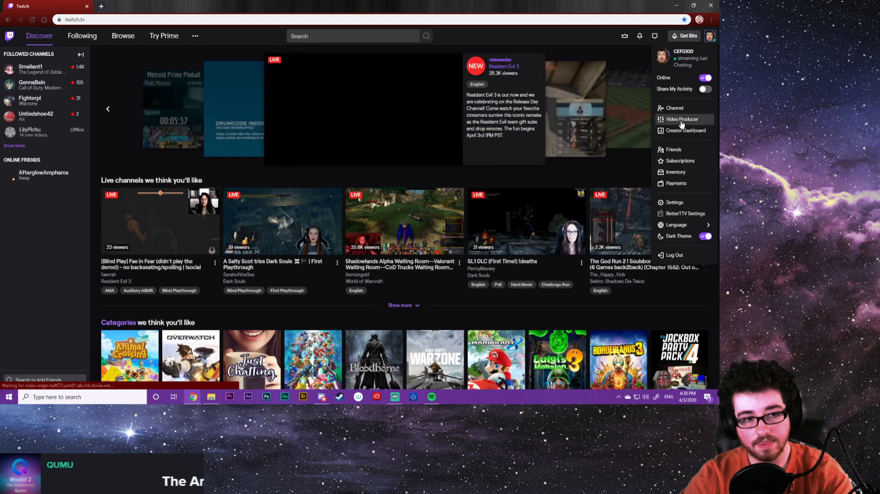
pyautogui.click(681, 131)
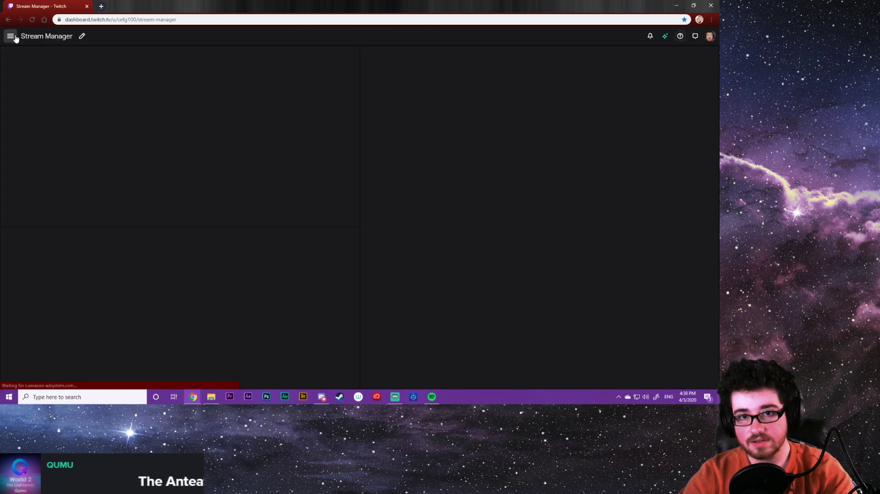
# Open the subscription Emotes settings within the channel's Affiliate preferences
pyautogui.click(11, 36)
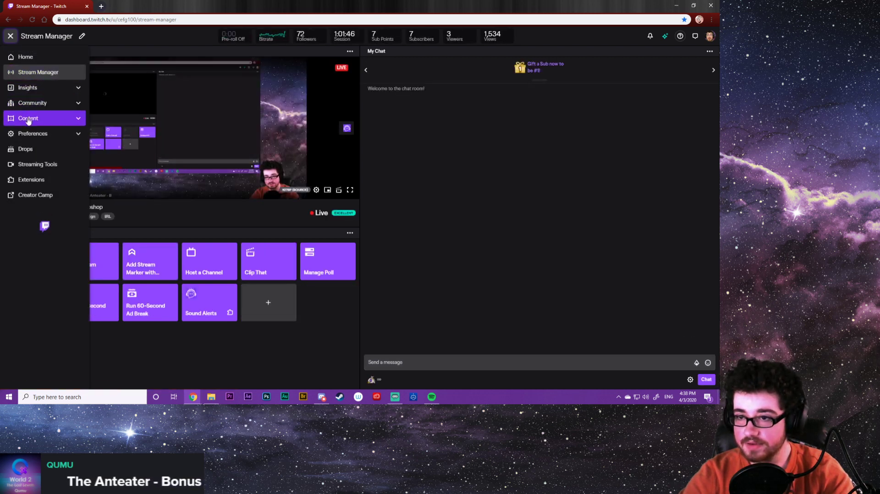
pyautogui.click(33, 136)
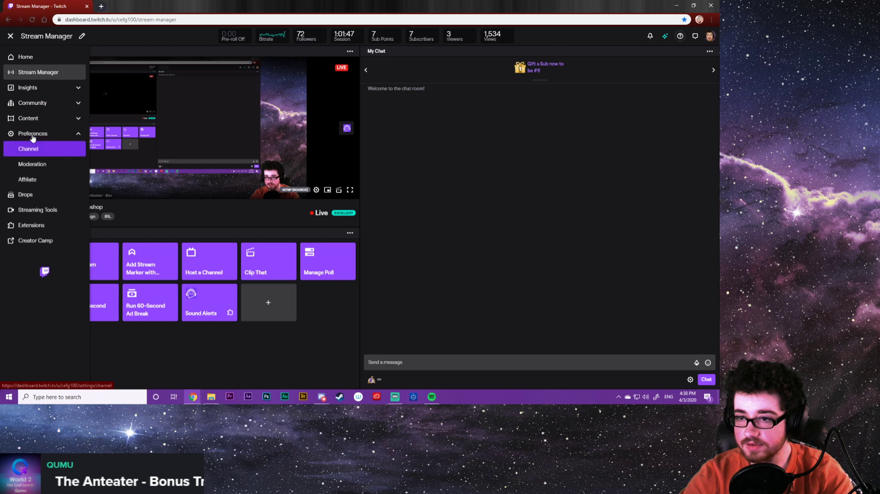
pyautogui.click(34, 177)
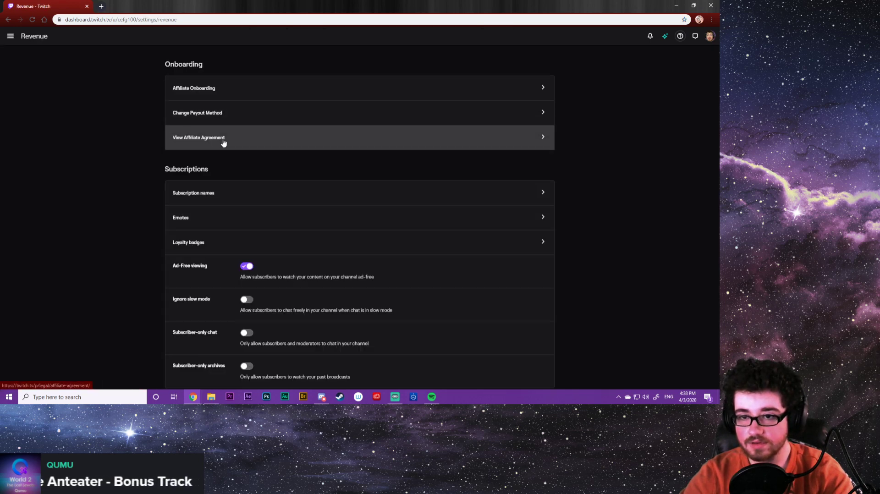
pyautogui.click(218, 217)
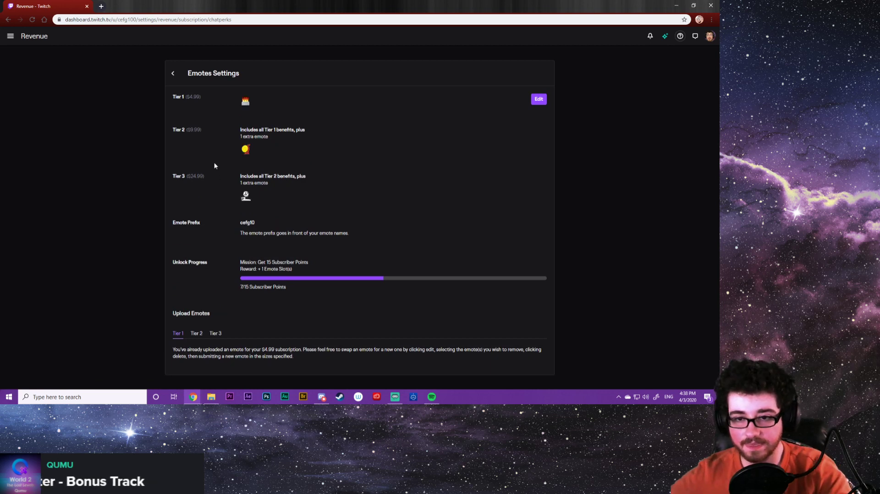
# Delete the existing Tier 3 emote from the subscription emotes
pyautogui.click(539, 99)
pyautogui.click(259, 192)
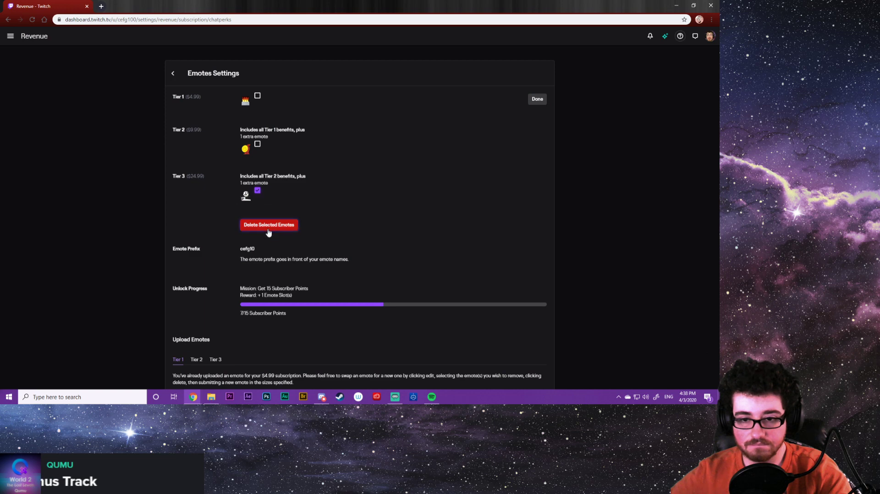
pyautogui.click(246, 230)
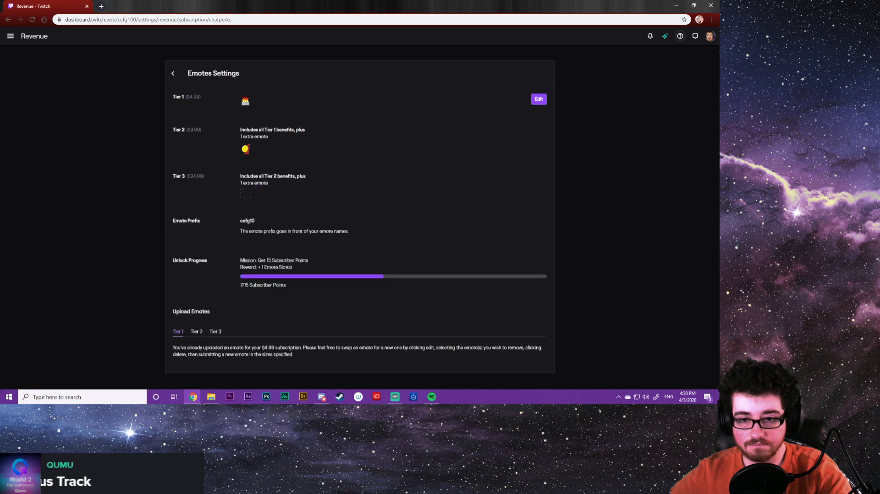
# Upload the chip bag PNGs to the Tier 3 emote's 112 x 112px, 56 x 56px and 28 x 28px slots
pyautogui.click(216, 332)
pyautogui.scroll(-3, 216, 332)
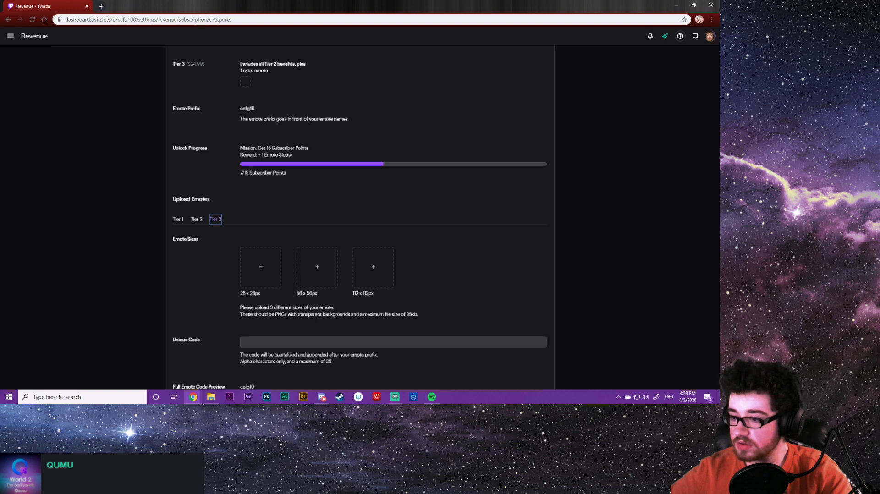
pyautogui.hotkey('alt', 'Tab')
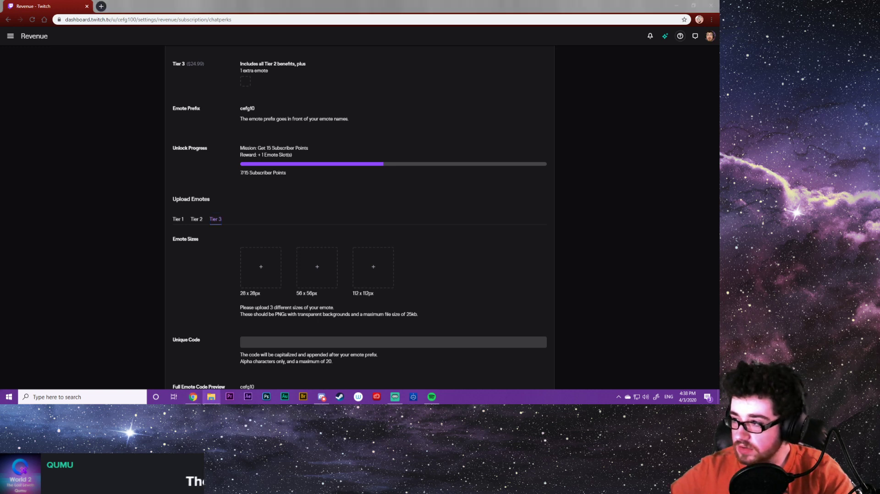
pyautogui.moveTo(21, 272); pyautogui.dragTo(373, 267)
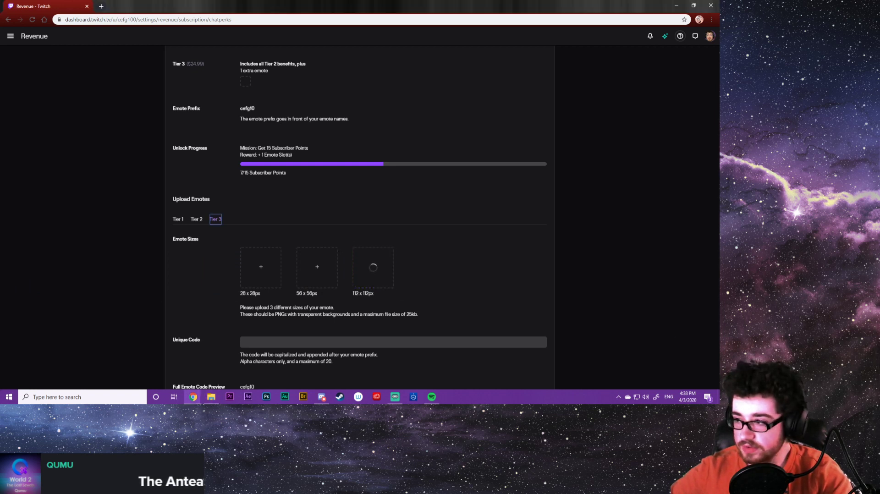
pyautogui.moveTo(0, 298); pyautogui.dragTo(316, 268)
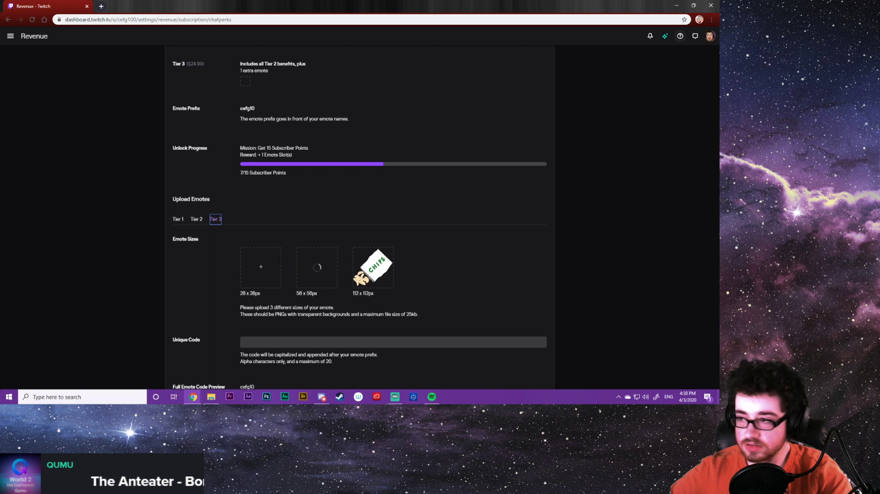
pyautogui.moveTo(0, 248); pyautogui.dragTo(266, 265)
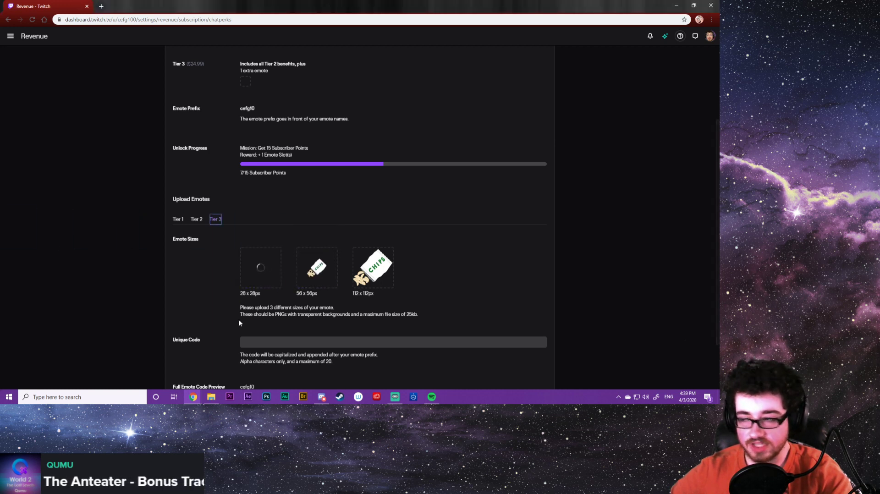
# Set the Tier 3 emote's unique code to chiprage and save the changes
pyautogui.click(276, 344)
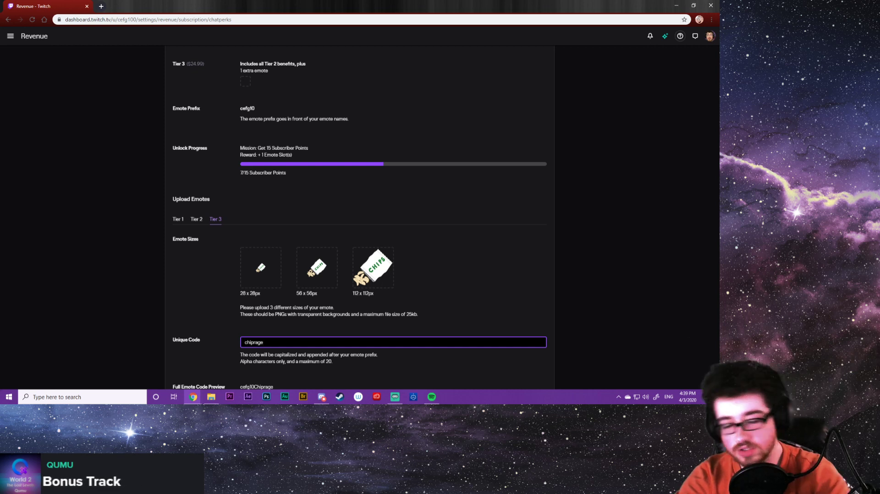
pyautogui.scroll(-2, 413, 338)
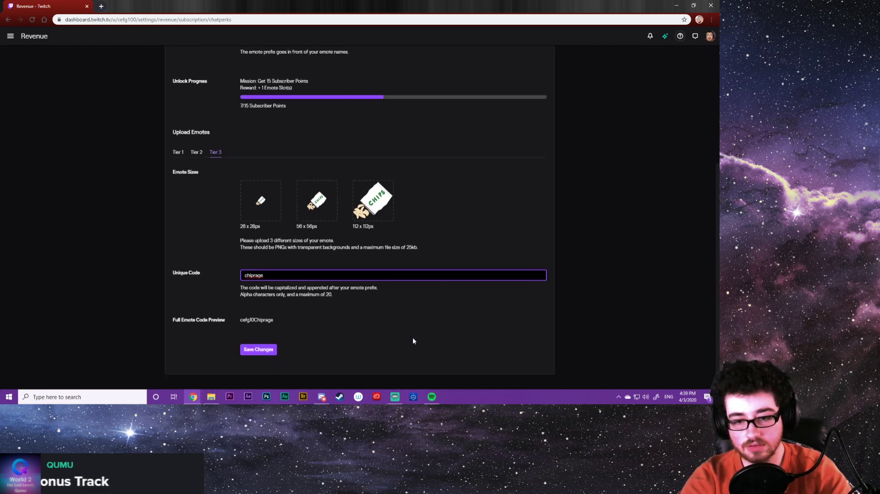
pyautogui.click(250, 347)
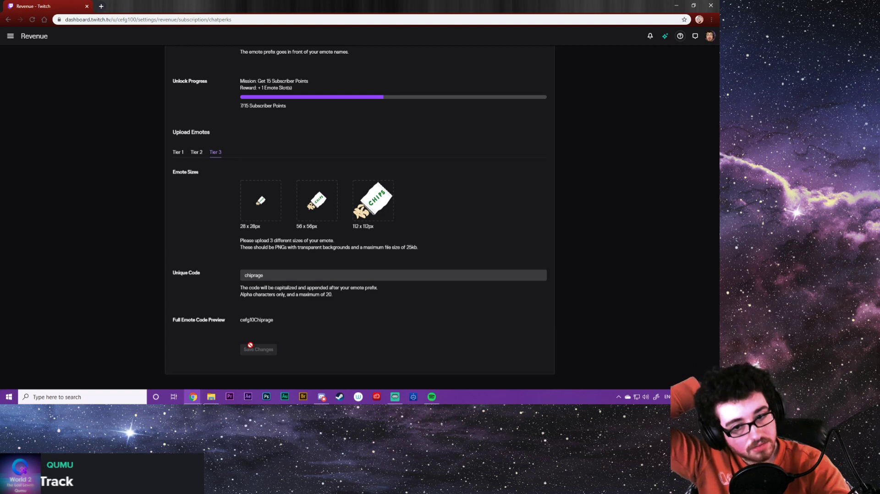